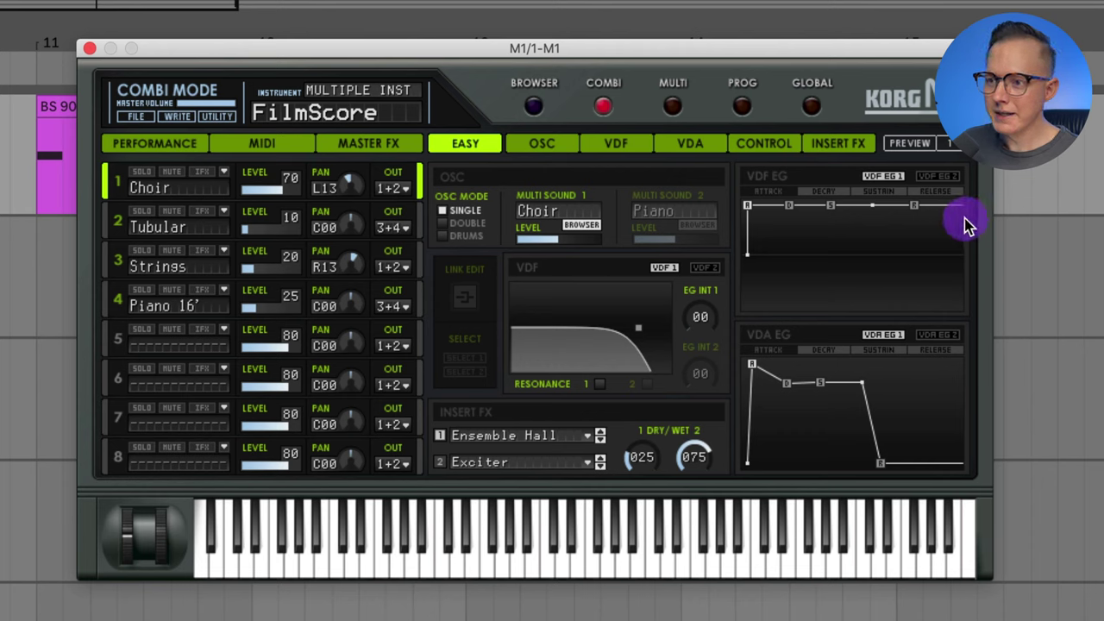
Step: Switch the synth to Prog mode and load the M1HousePiano program from the browser
click(743, 106)
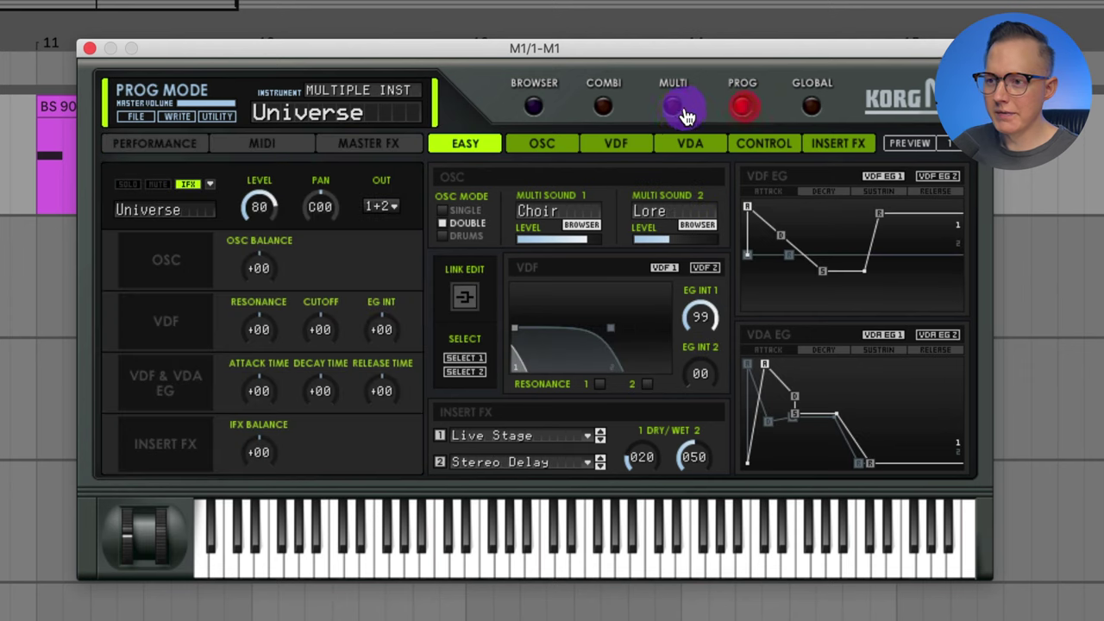
click(533, 104)
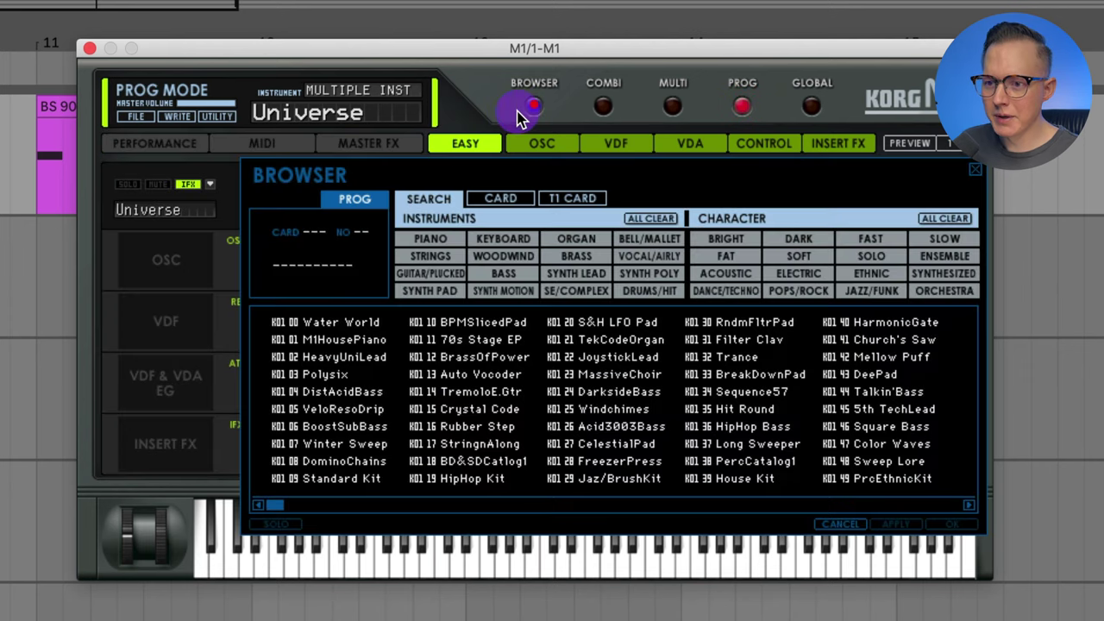
double_click(365, 341)
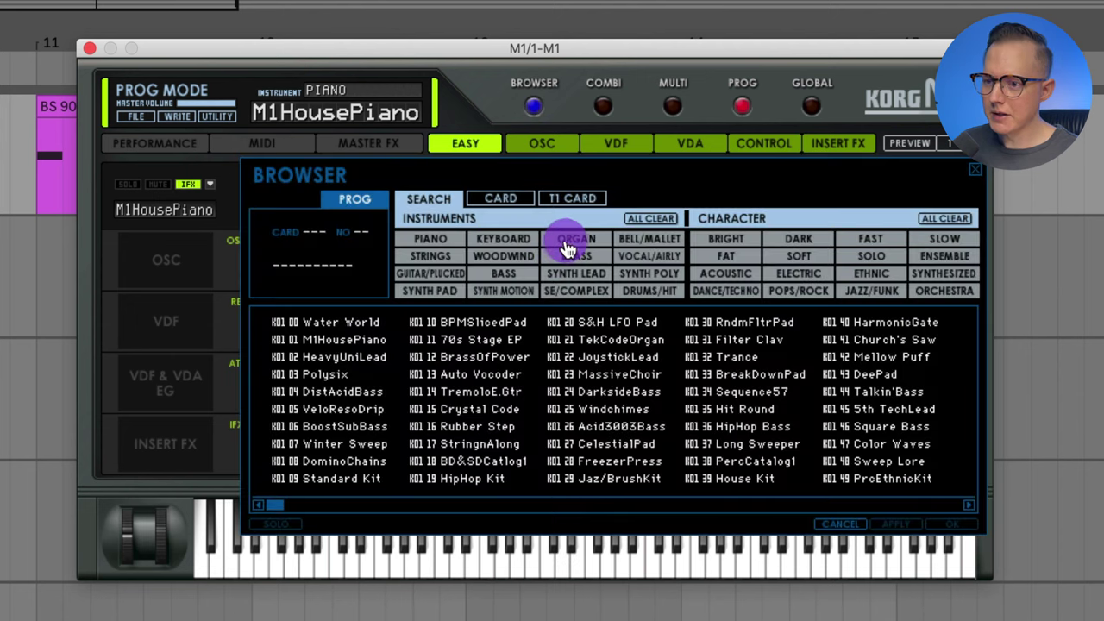
Step: Filter the program browser to organ instruments and load the Organ 2 program
click(574, 239)
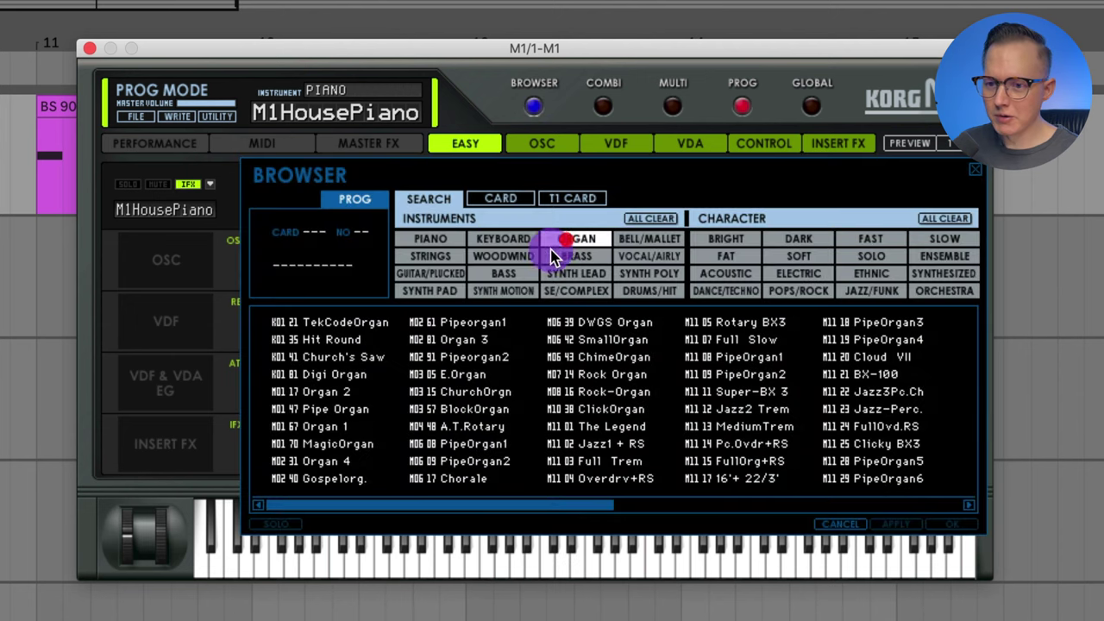
double_click(351, 390)
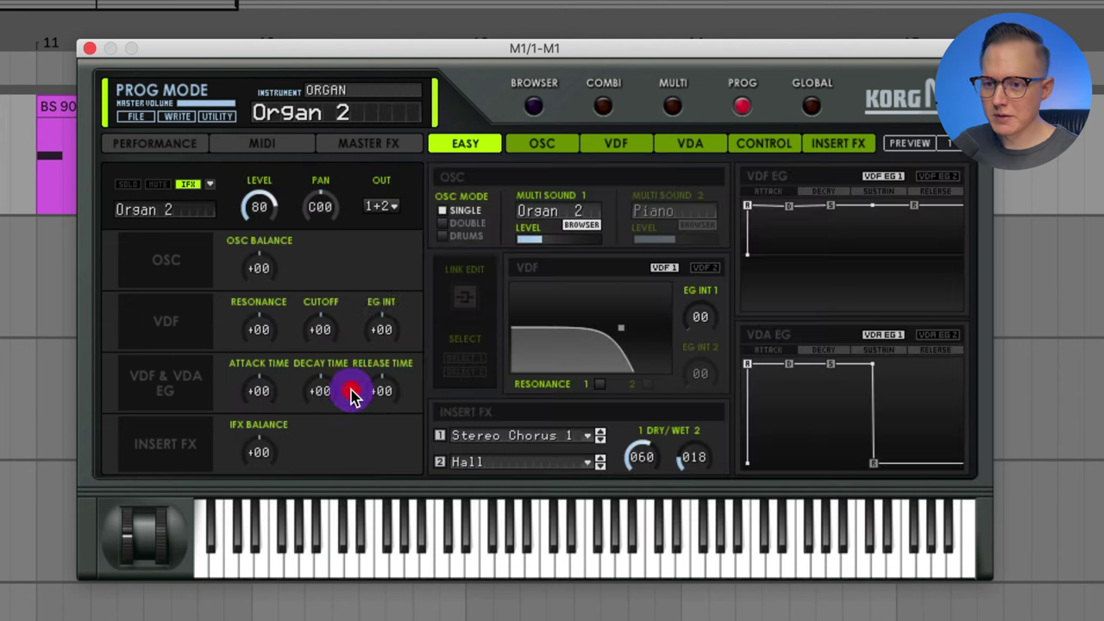
Step: Play the clip from bar 11 and set the dry/wet amount of insert effect 1 to 42
click(24, 181)
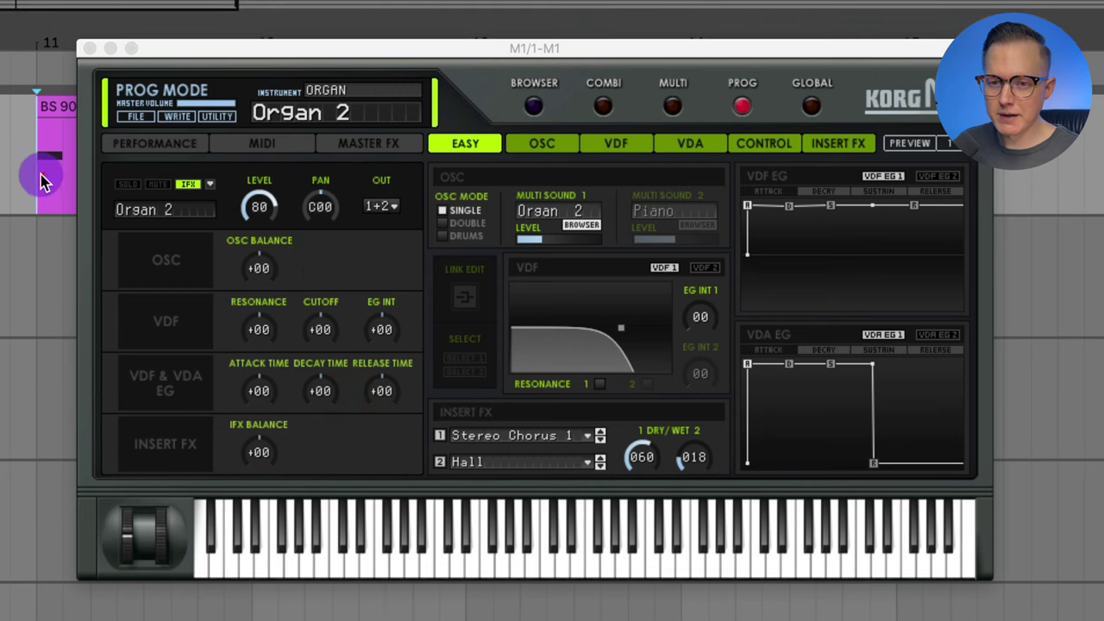
key(space)
drag(642, 456, 654, 476)
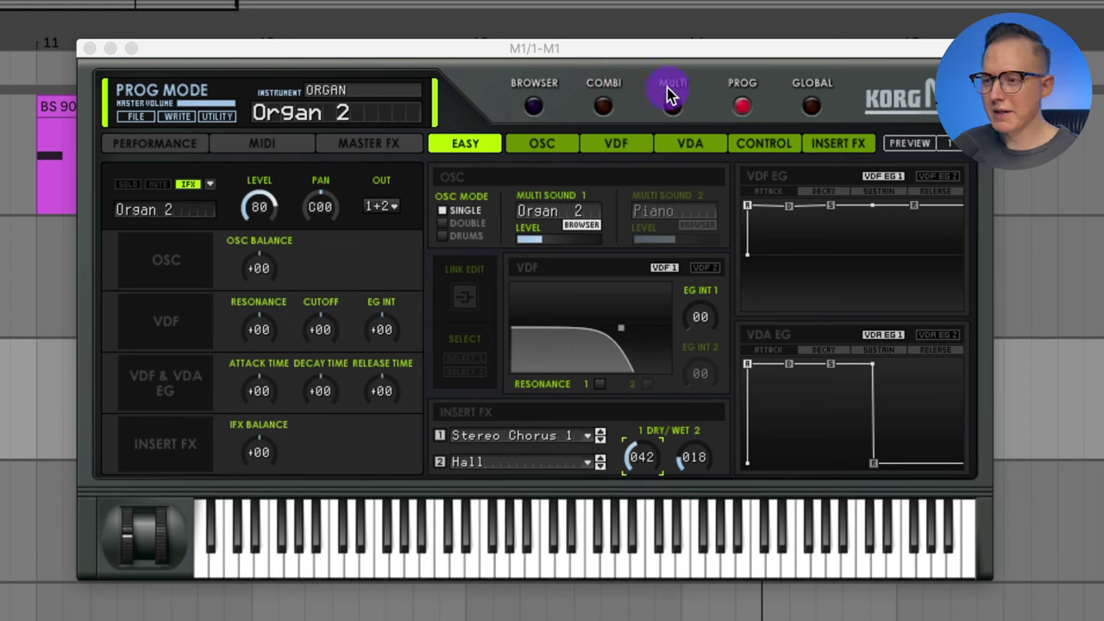
Step: Review the load, save and import options for the synth's data without choosing any of them
click(141, 117)
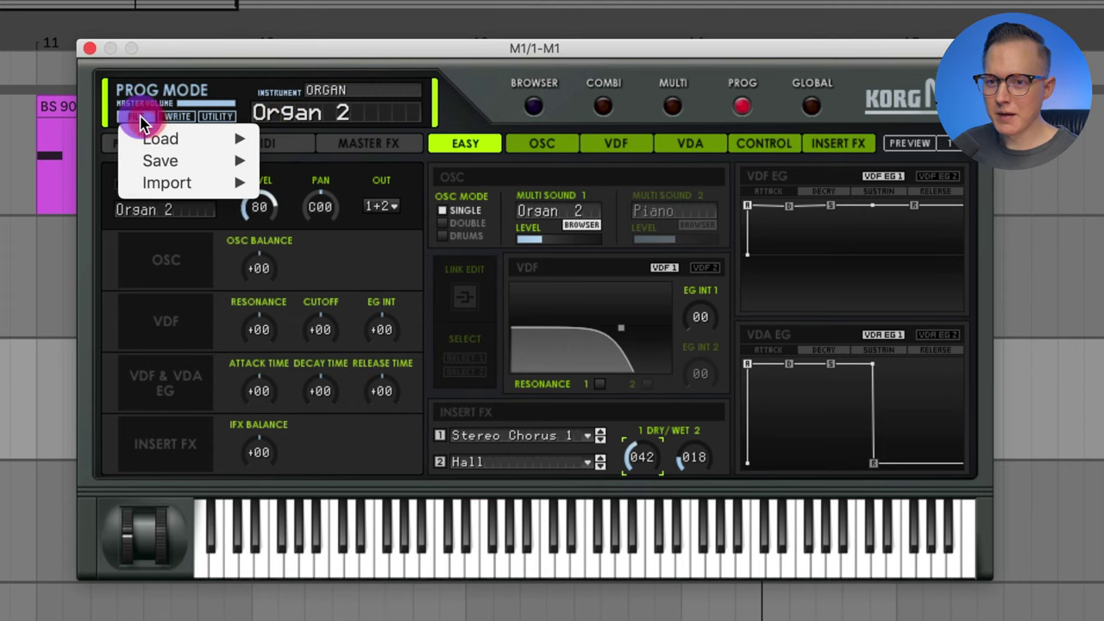
mouse_move(161, 147)
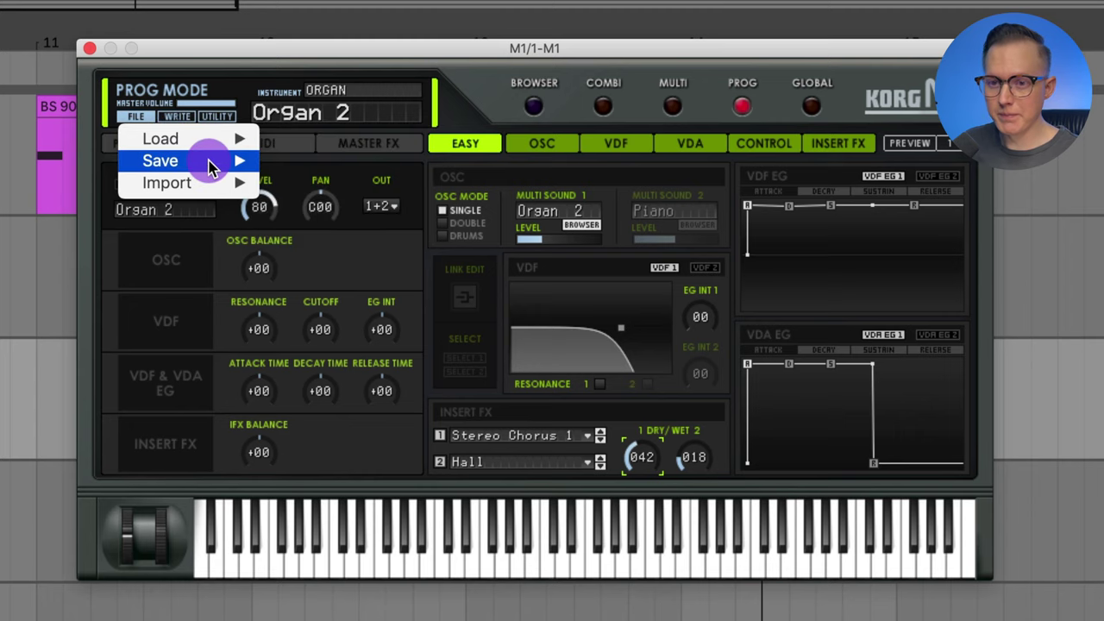
mouse_move(211, 166)
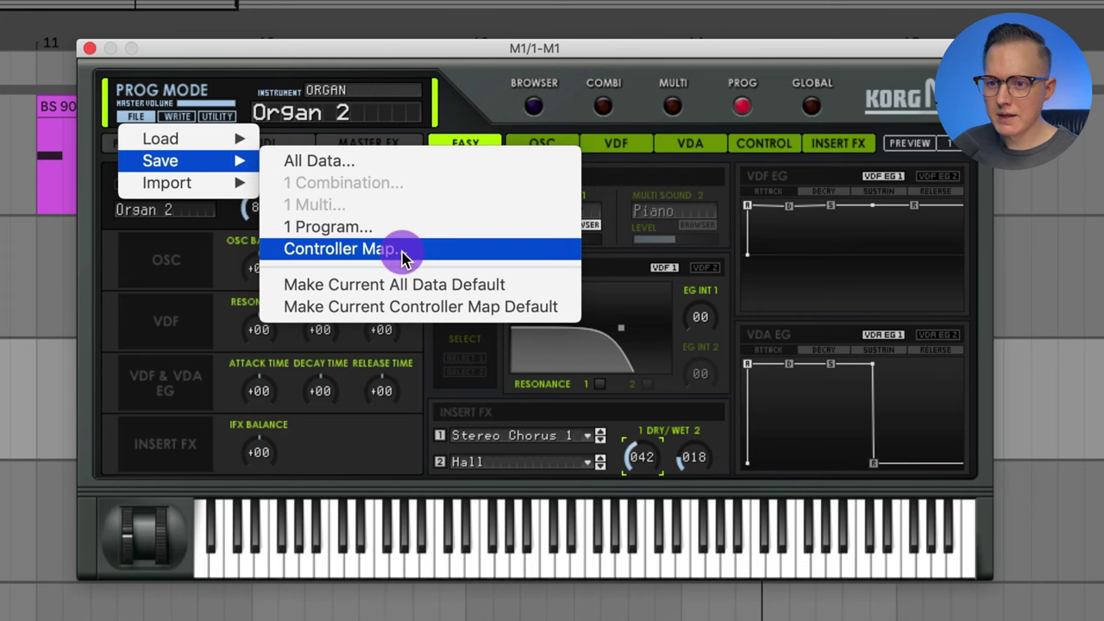
mouse_move(219, 187)
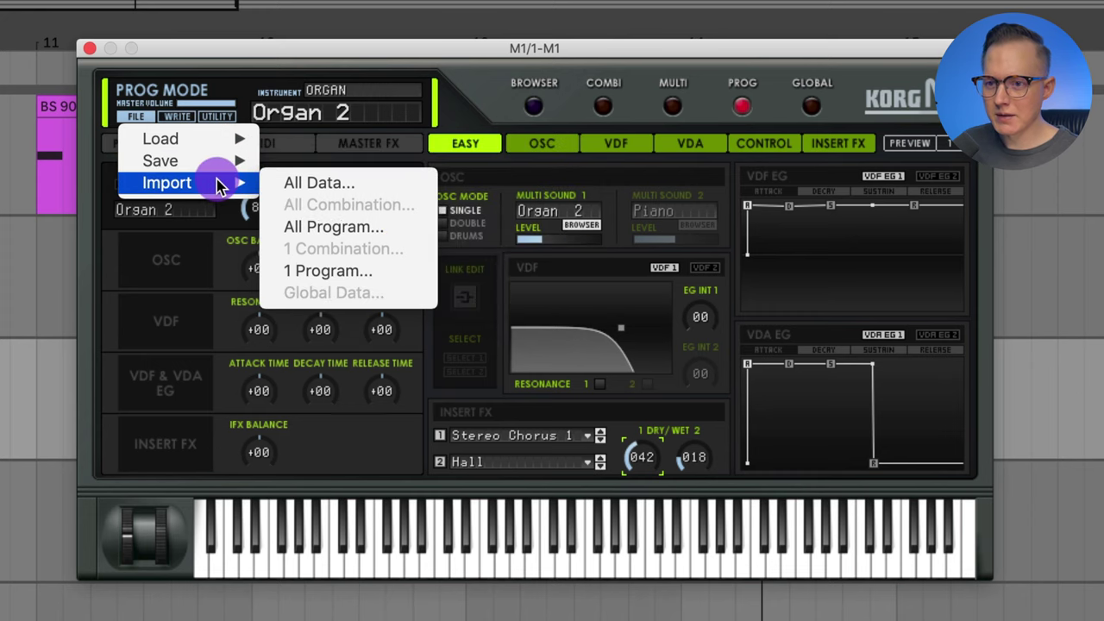
click(187, 95)
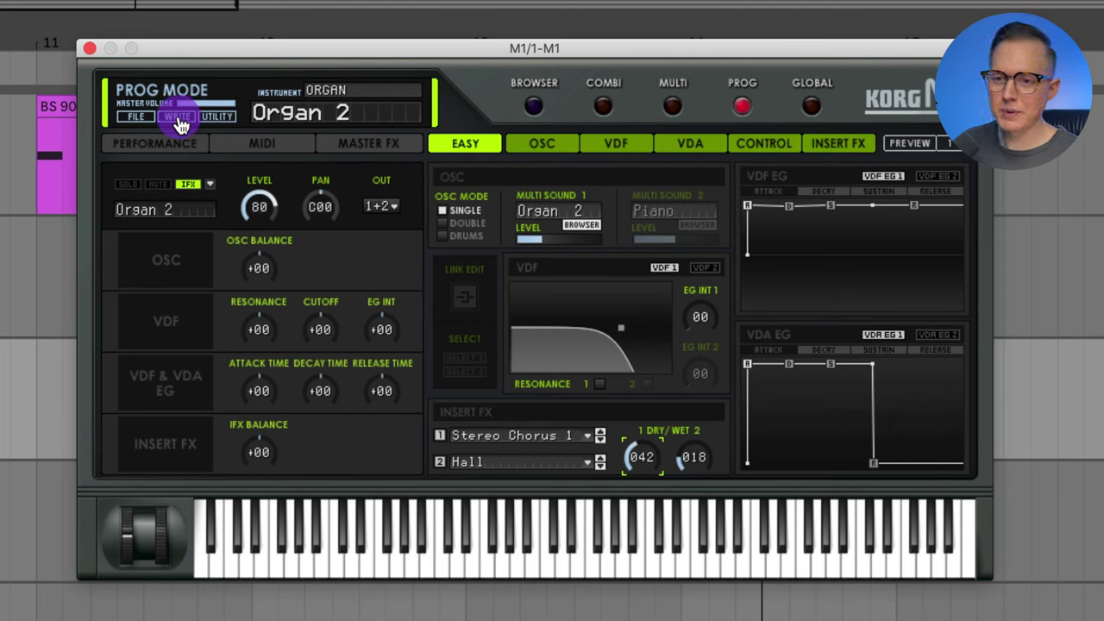
Step: Check which write options are available in Prog mode and in Multi mode, passing through Combi mode
click(178, 118)
click(179, 120)
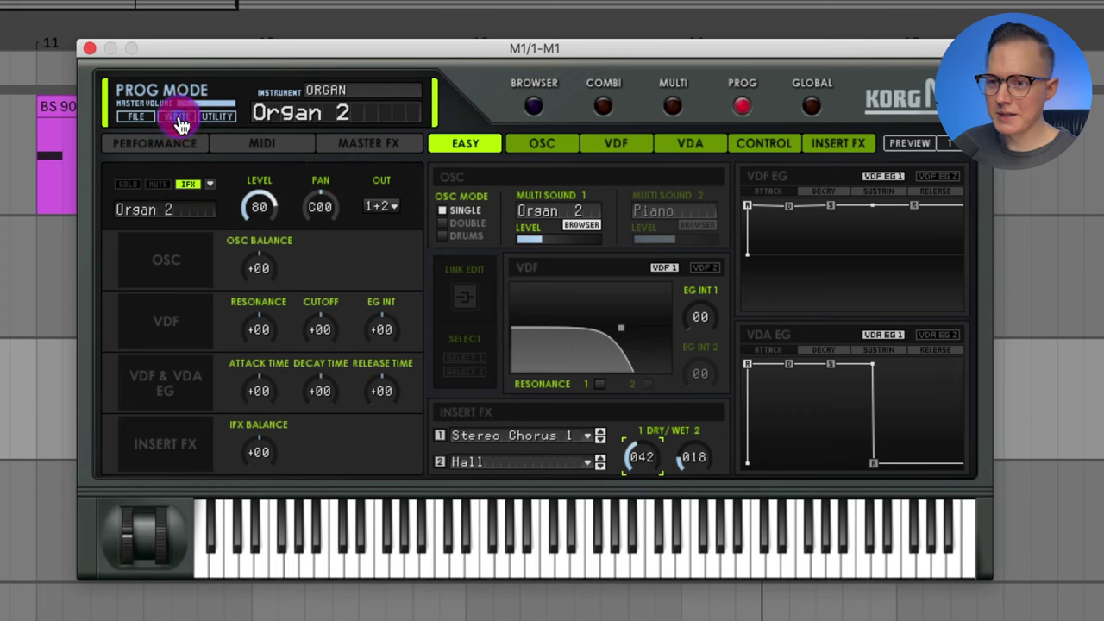
click(178, 116)
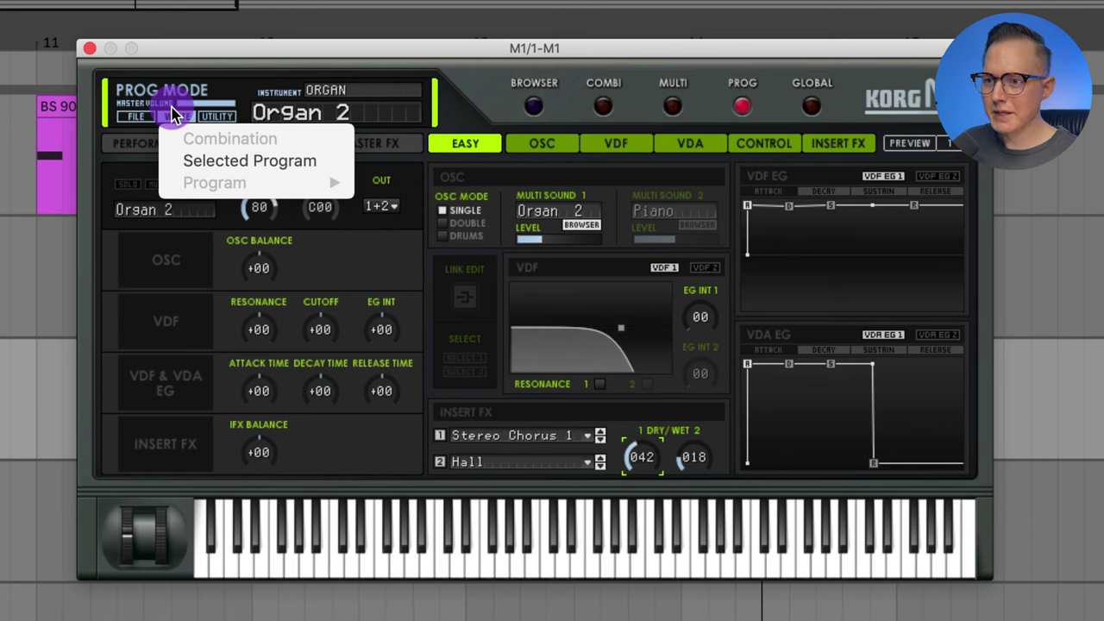
click(173, 115)
click(602, 108)
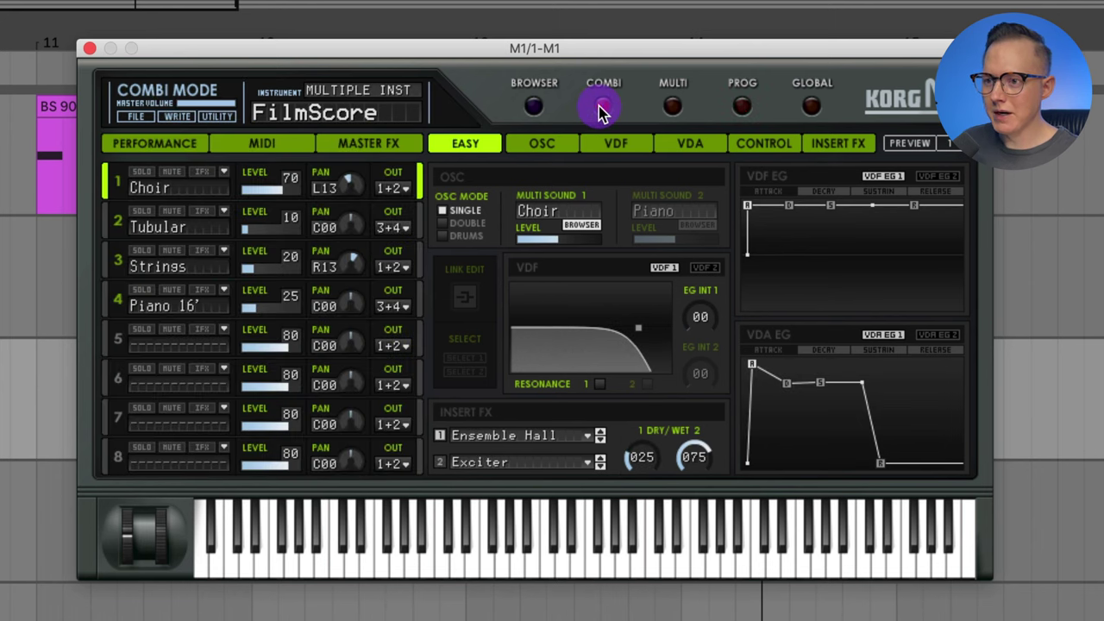
click(670, 107)
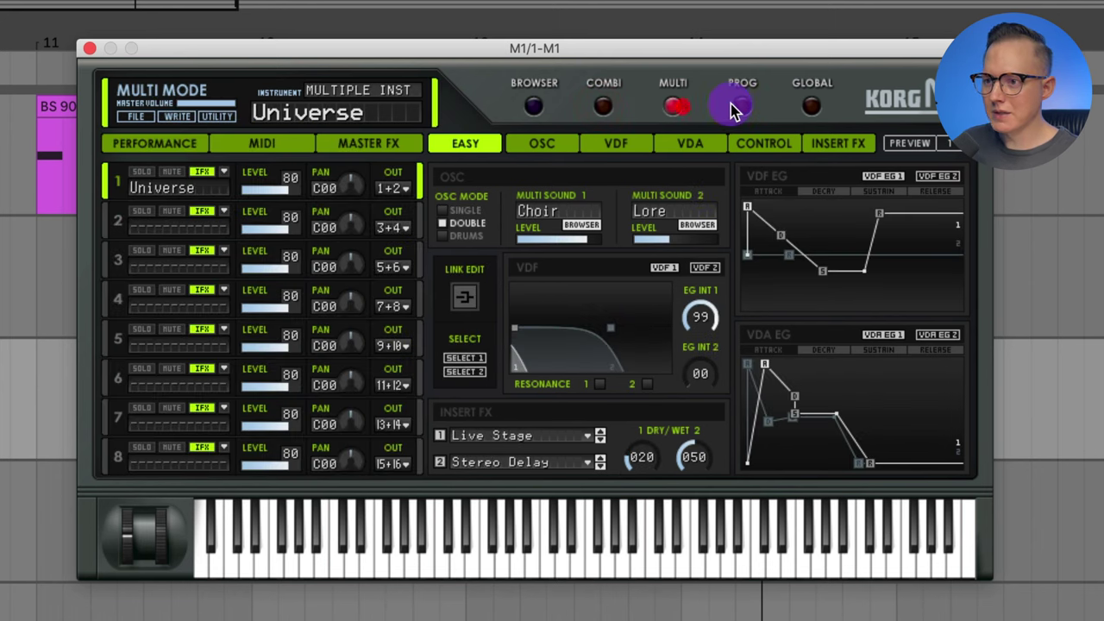
click(175, 123)
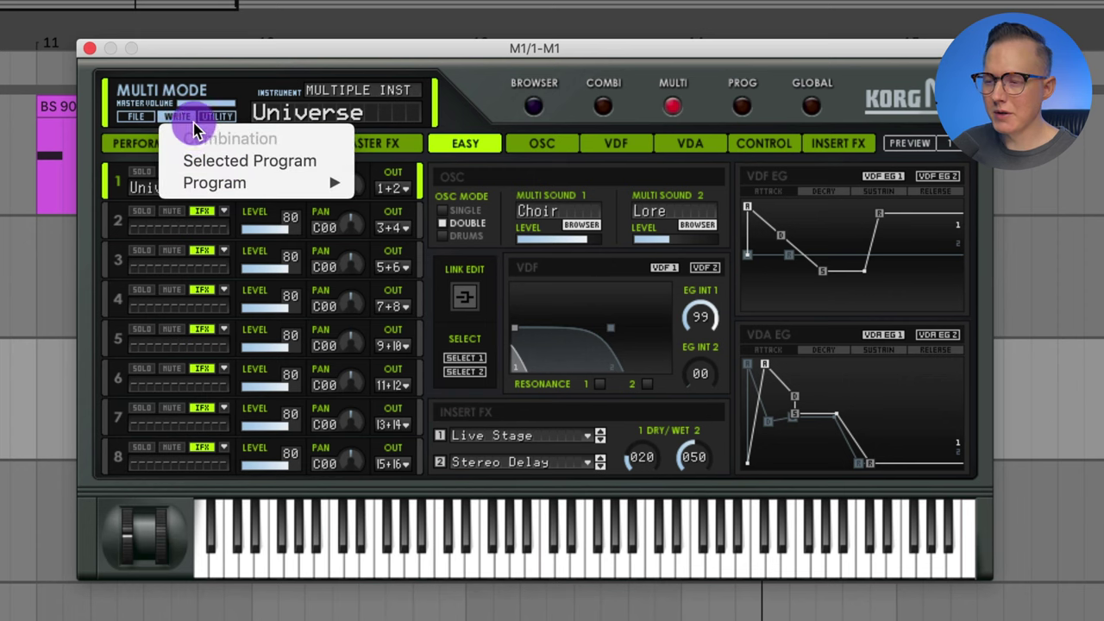
click(194, 127)
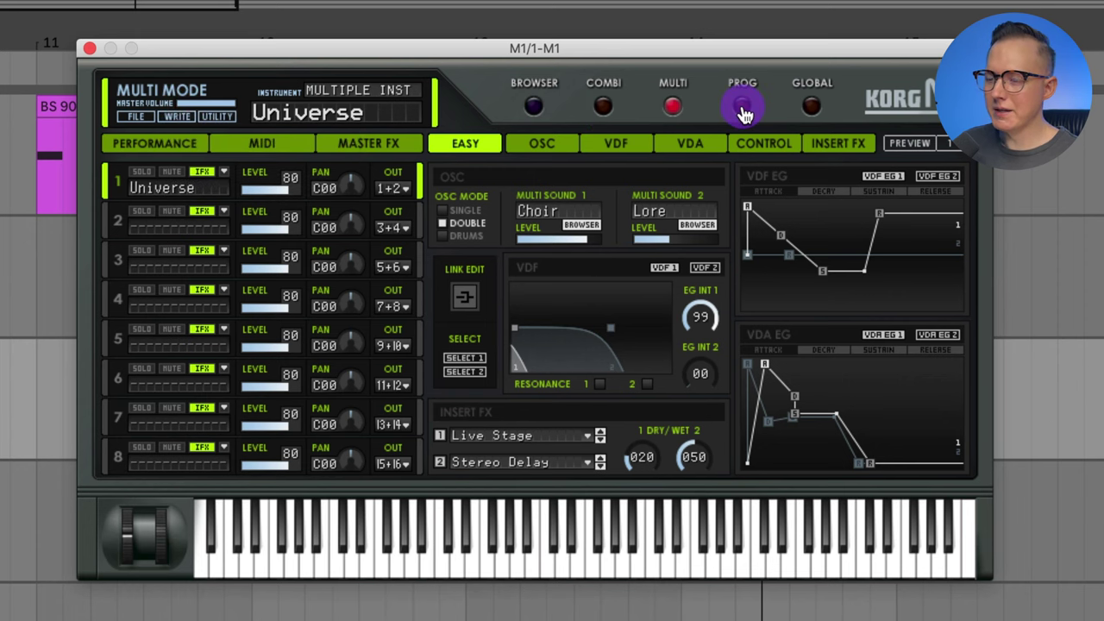
Step: Return to Prog mode and start writing the selected program, tagging it as a Piano instrument with a Fat character
click(743, 109)
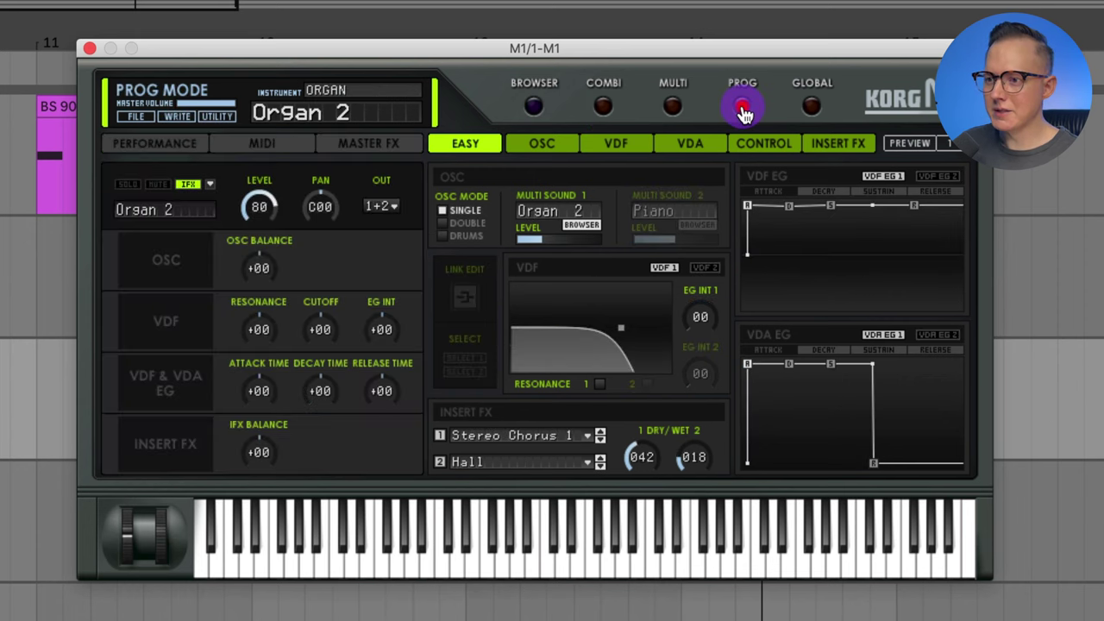
click(182, 124)
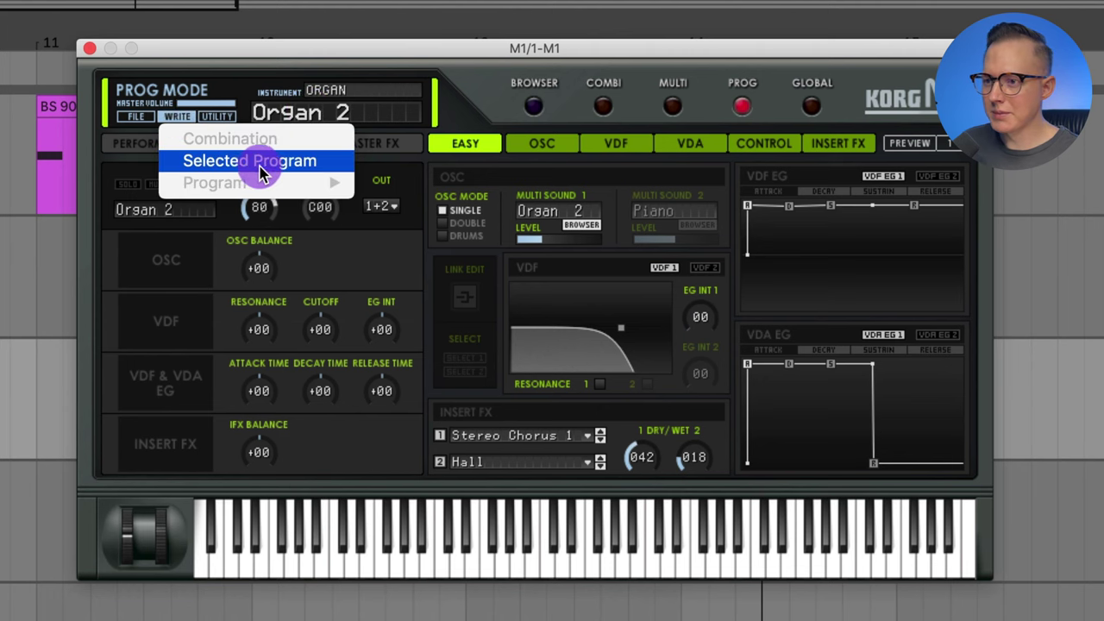
click(287, 163)
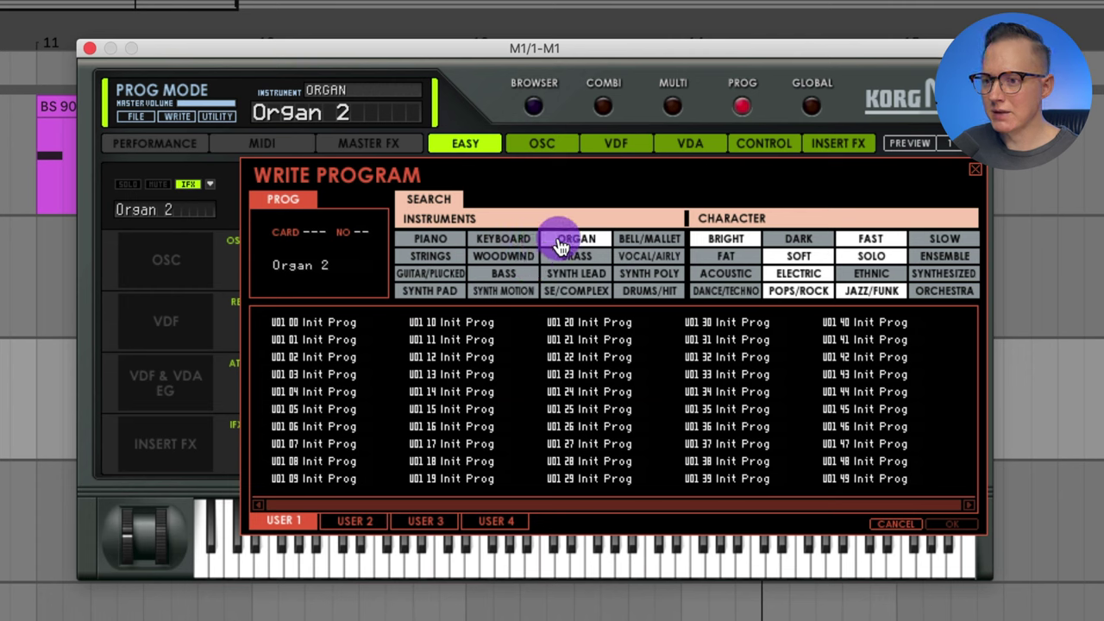
click(436, 242)
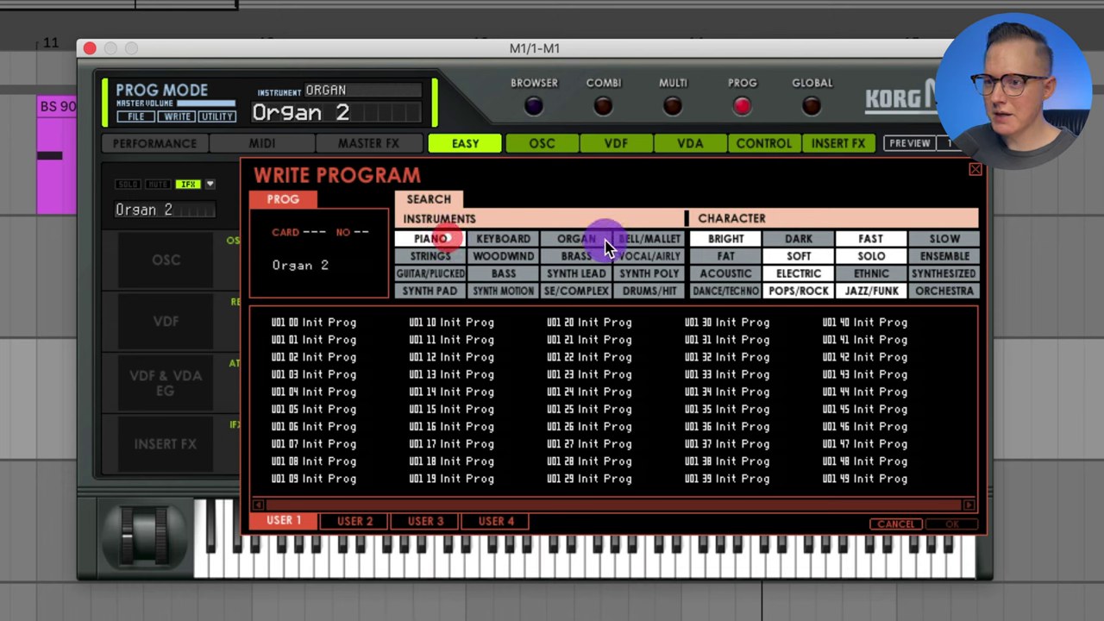
click(729, 257)
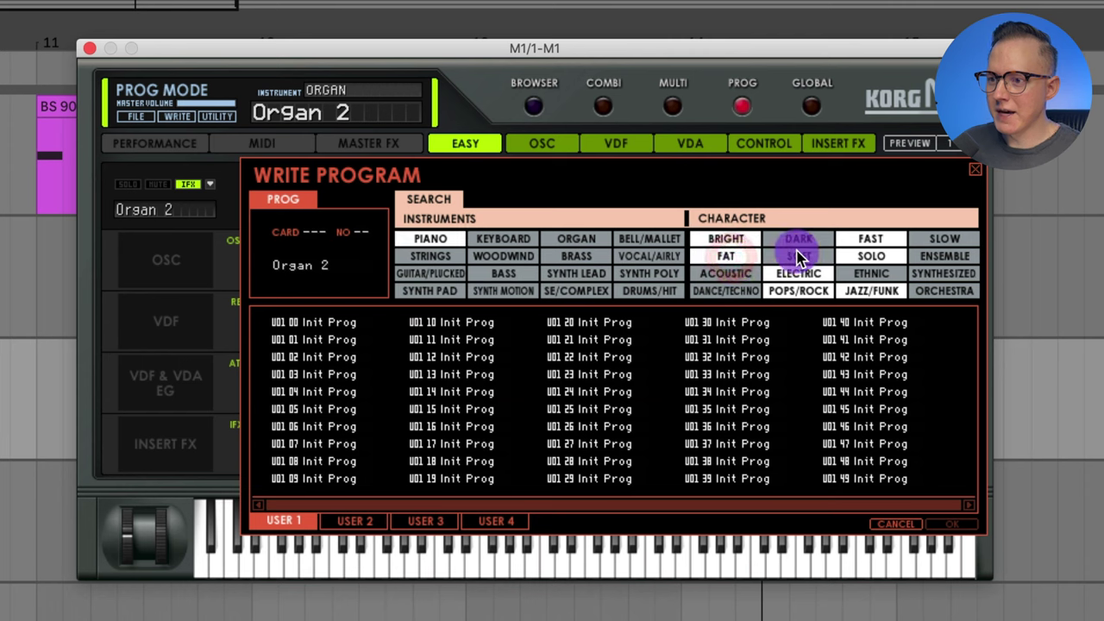
Step: Choose slot U01 00 as the write destination, look at the User 2 bank, and close the write dialog without saving
click(349, 324)
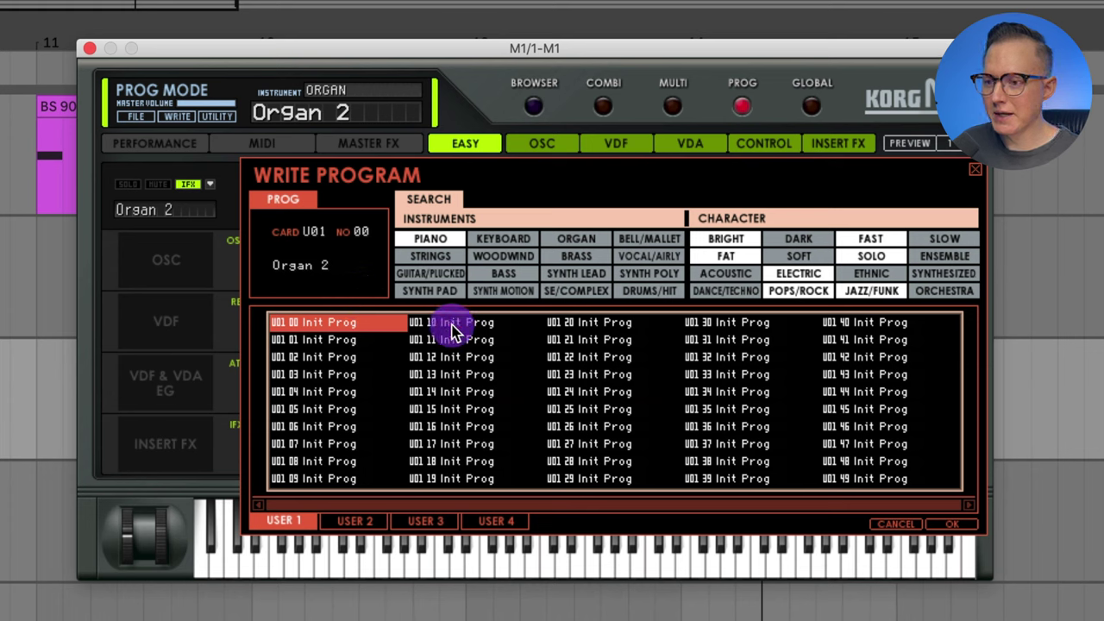
click(356, 522)
click(298, 523)
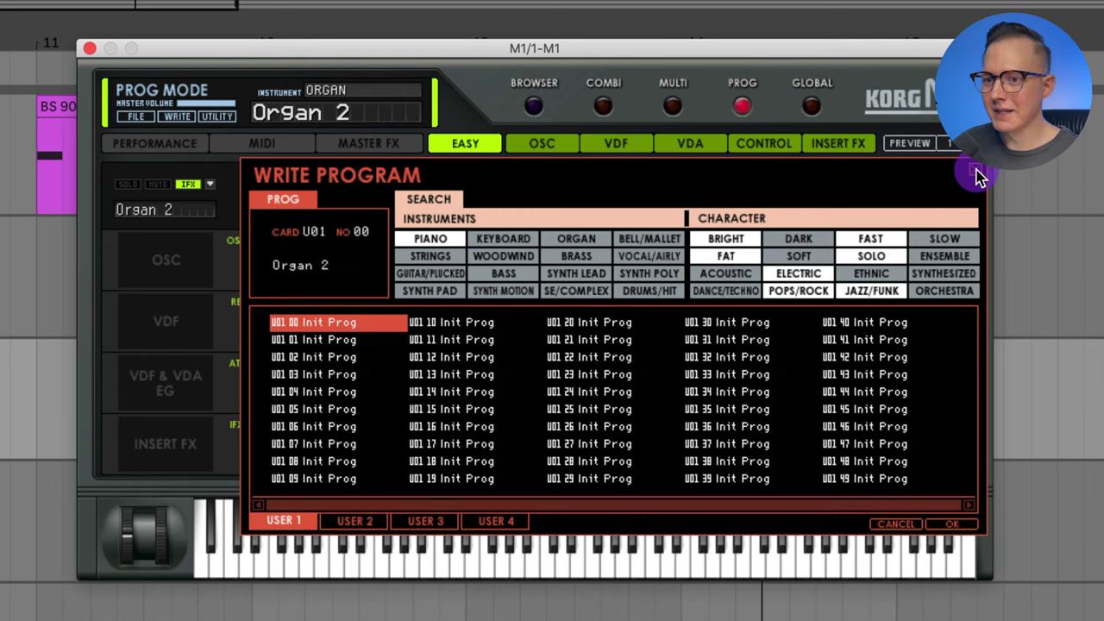
click(976, 174)
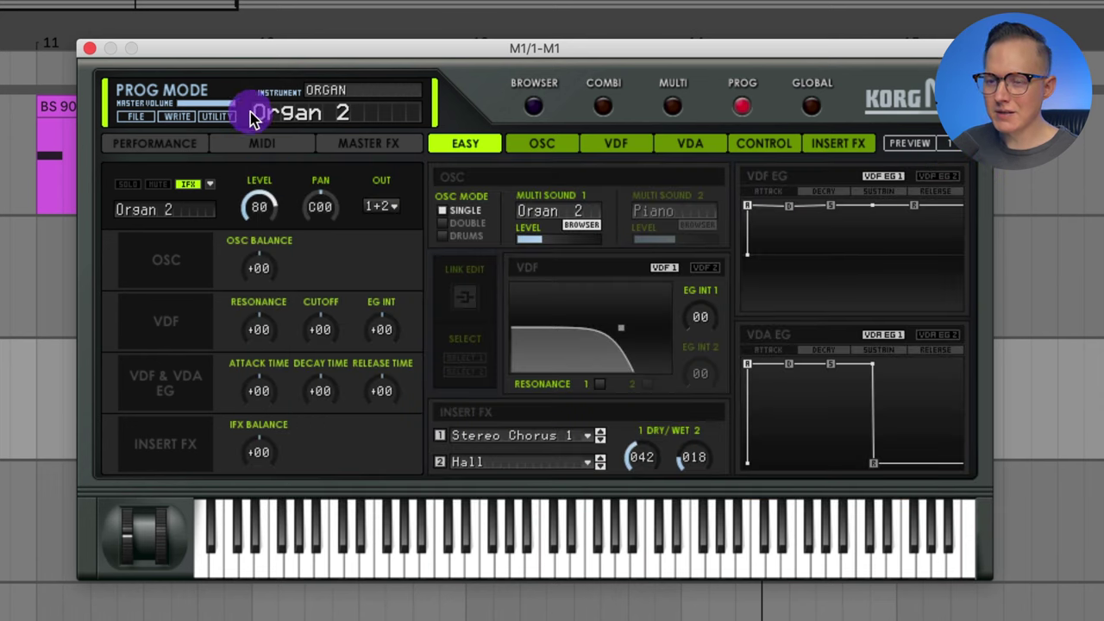
Step: Review the utility options for copying, clearing and preloading data in Prog mode and in Combi mode
click(532, 106)
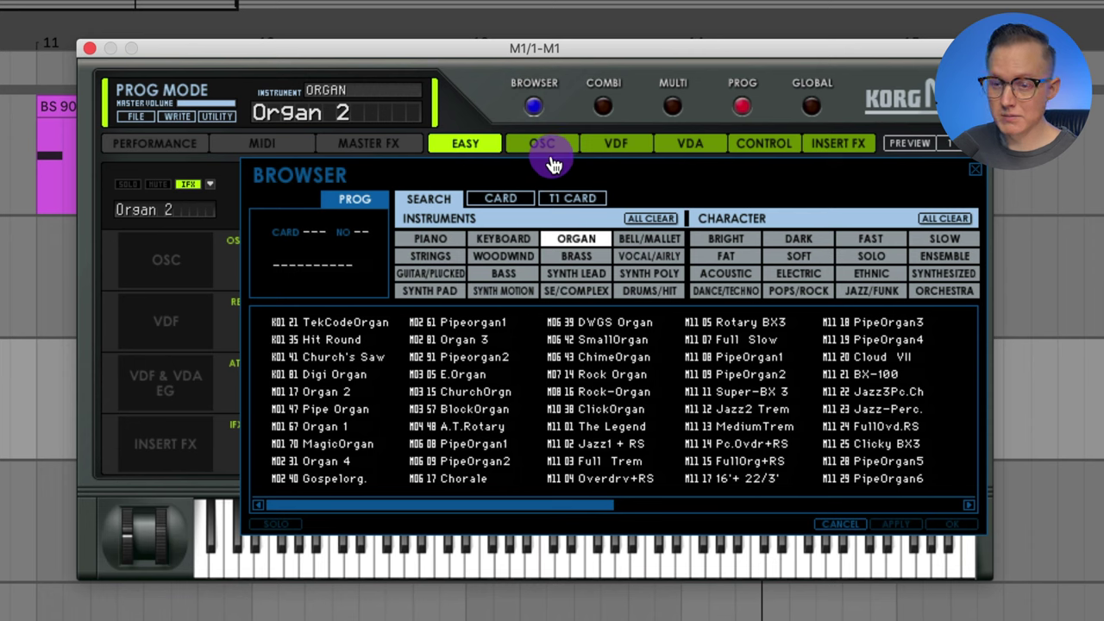
click(222, 118)
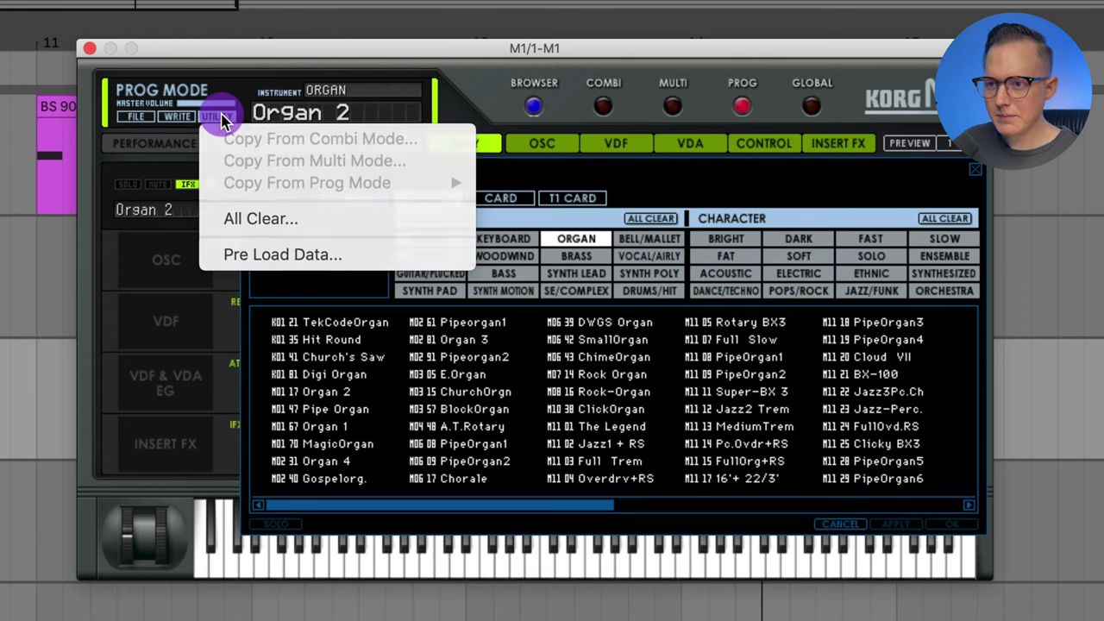
click(222, 117)
click(602, 107)
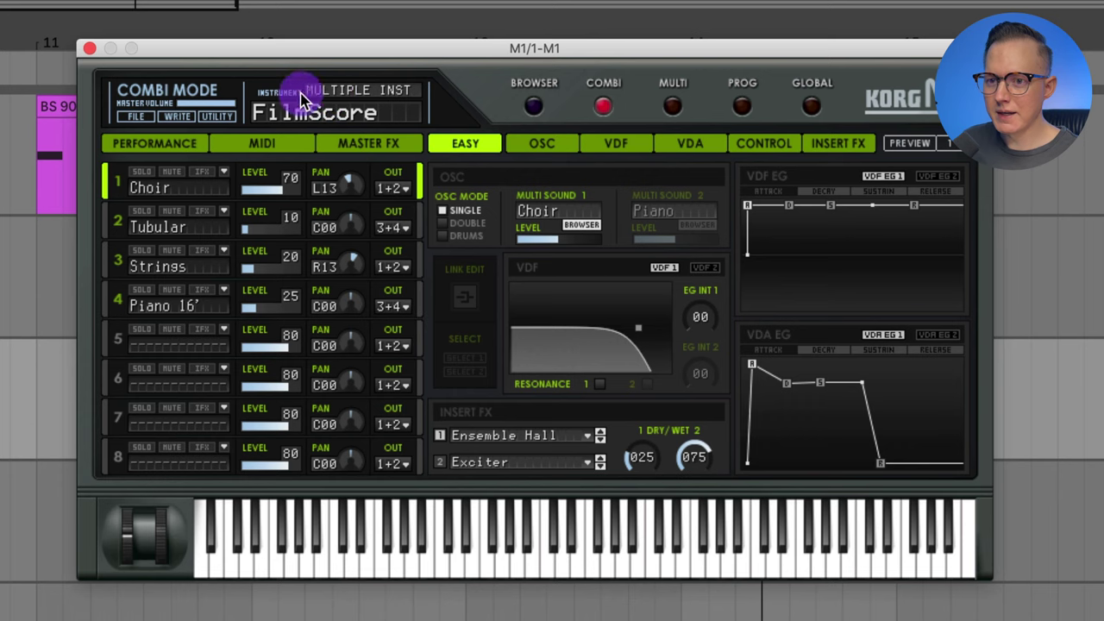
click(217, 116)
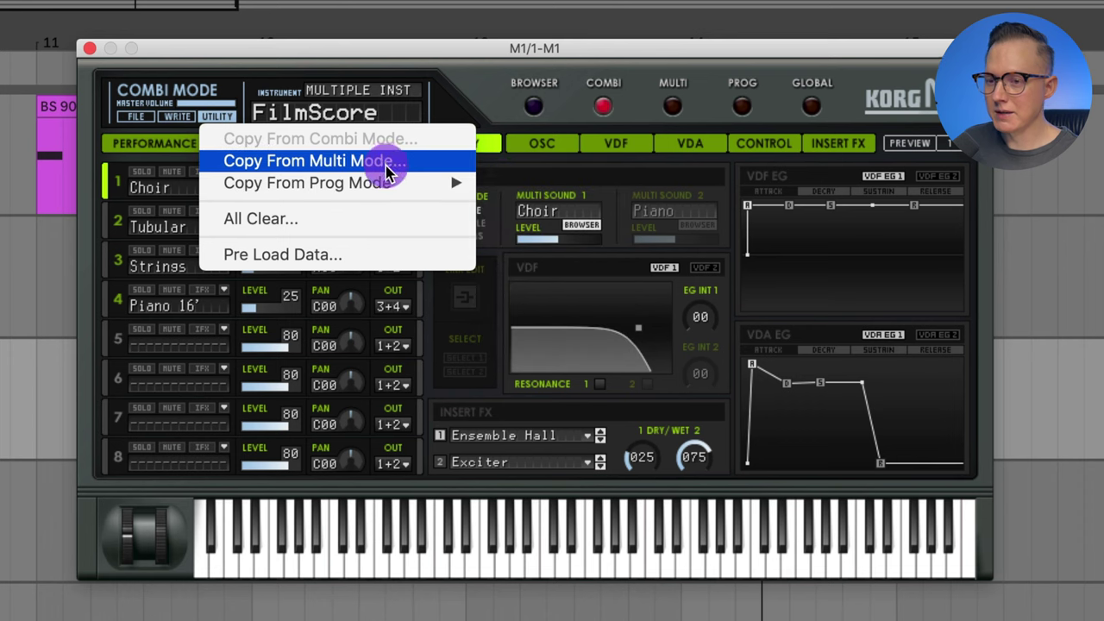
click(655, 101)
Step: Check the program in Prog mode and copy Organ 2 from there into timbre 1 of the FilmScore combination
click(744, 106)
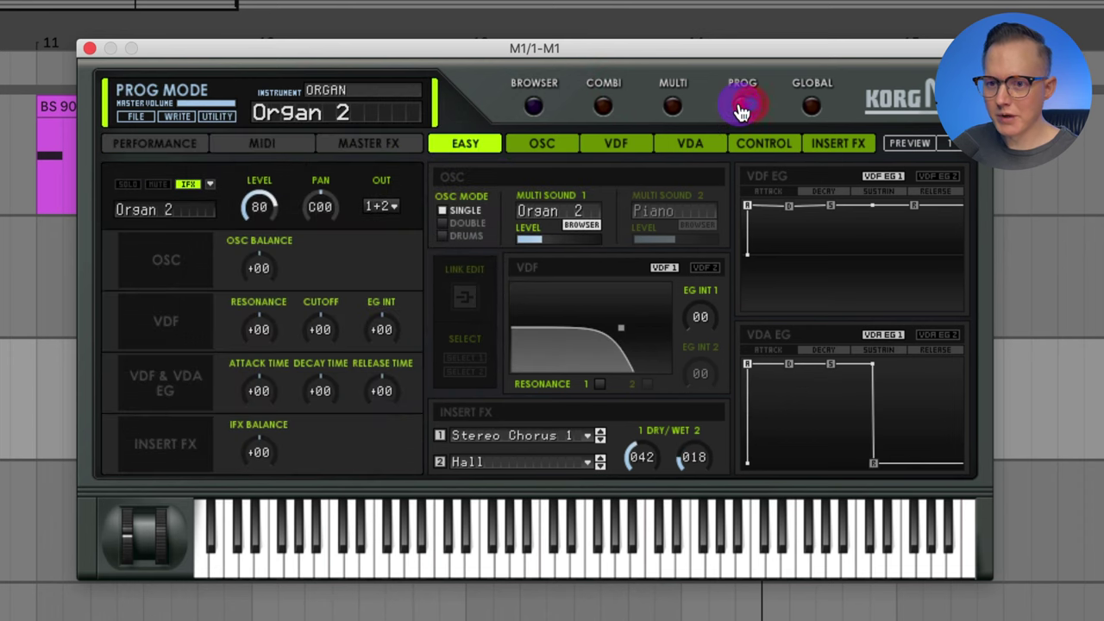
click(603, 105)
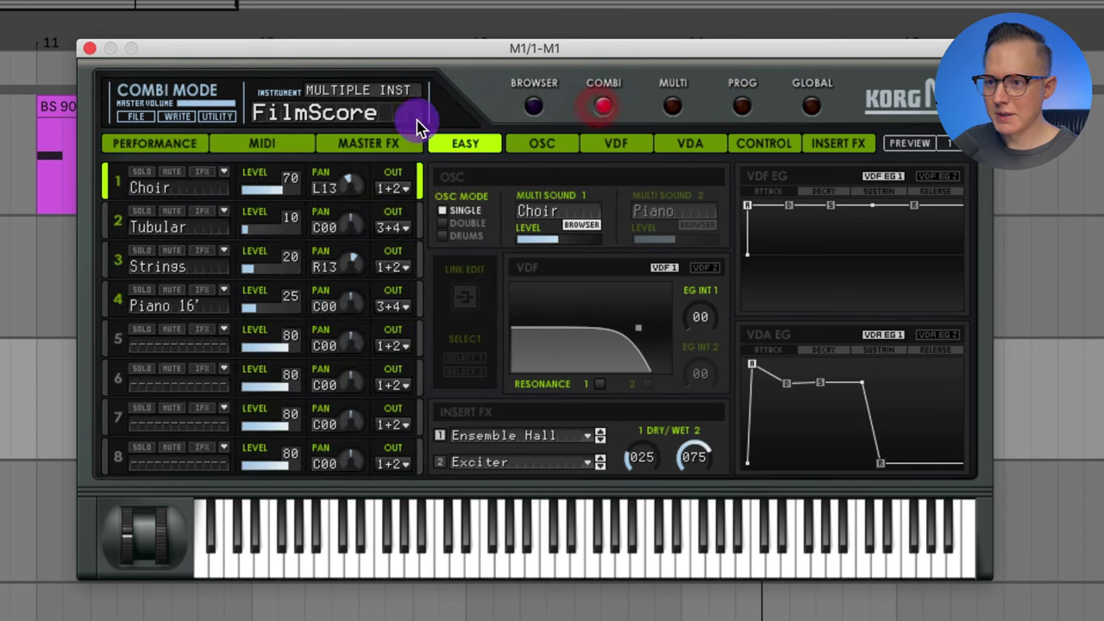
click(216, 117)
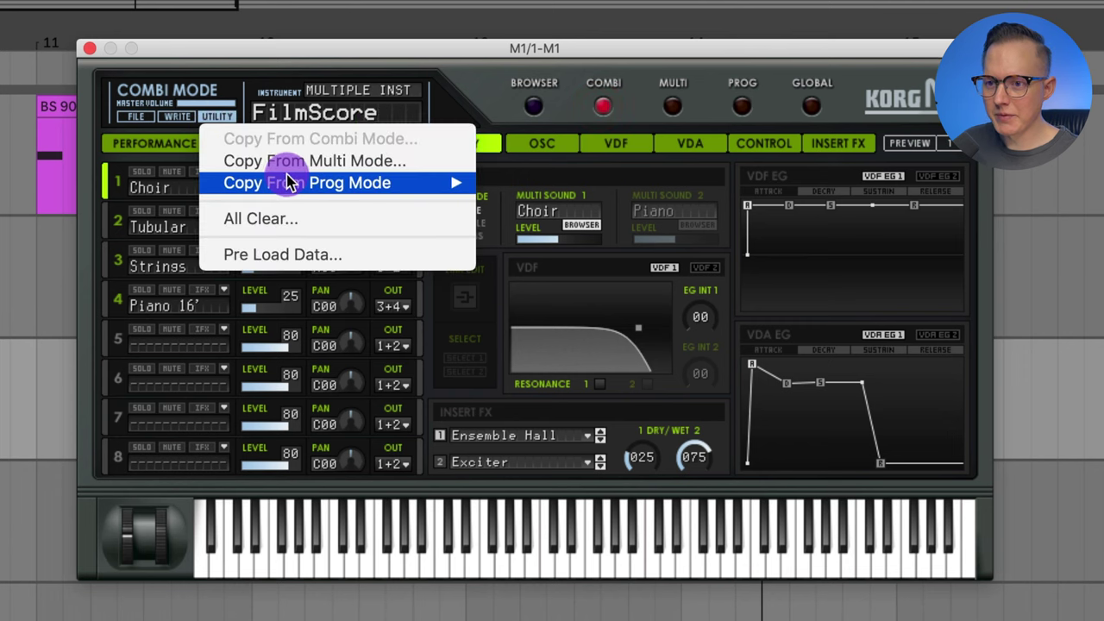
mouse_move(332, 190)
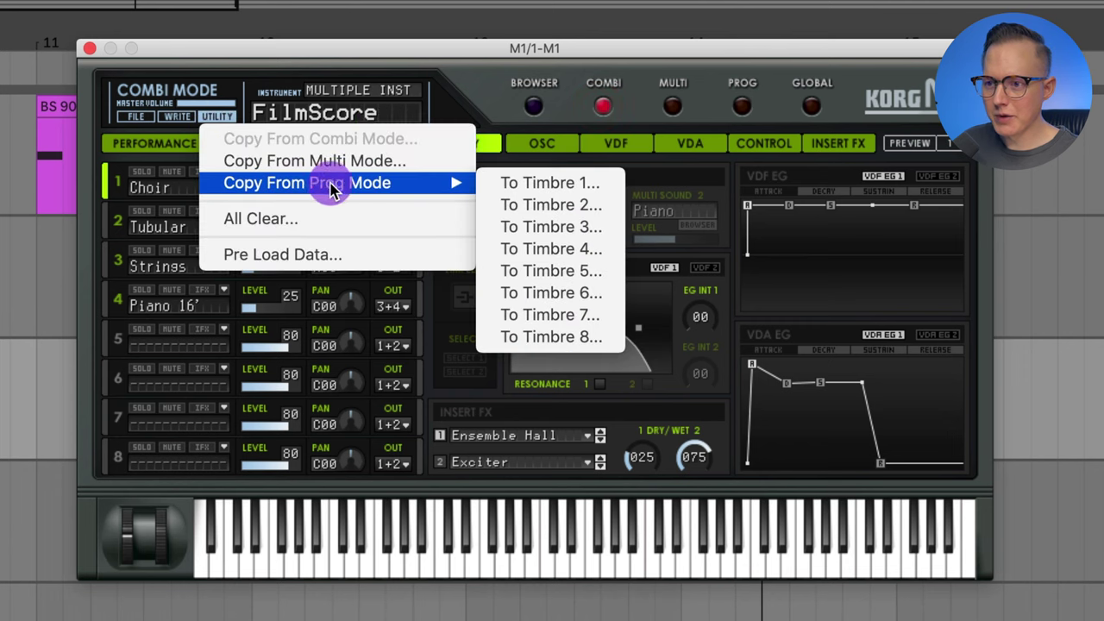
click(550, 184)
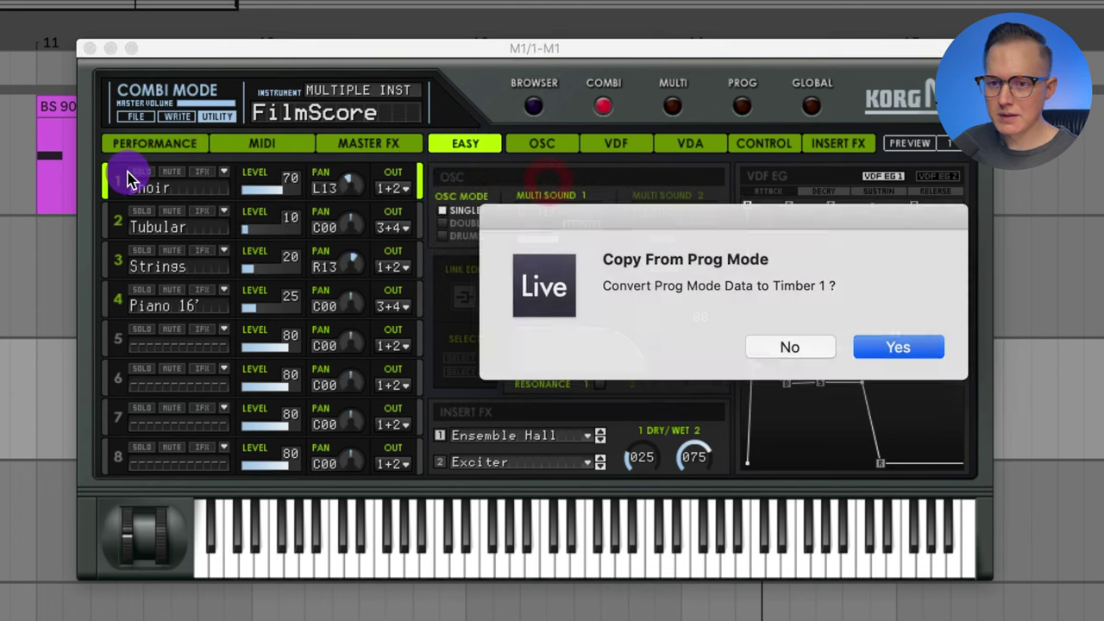
click(885, 348)
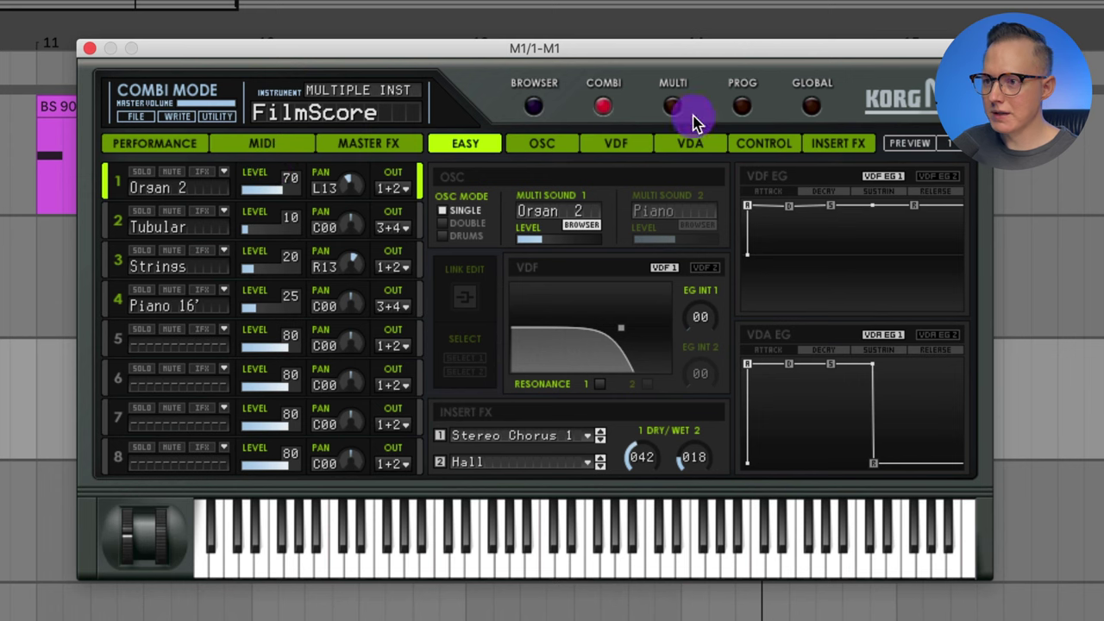
Step: Compare the program in Prog mode with the edited FilmScore combination, and look at the combination browser
click(741, 106)
click(603, 106)
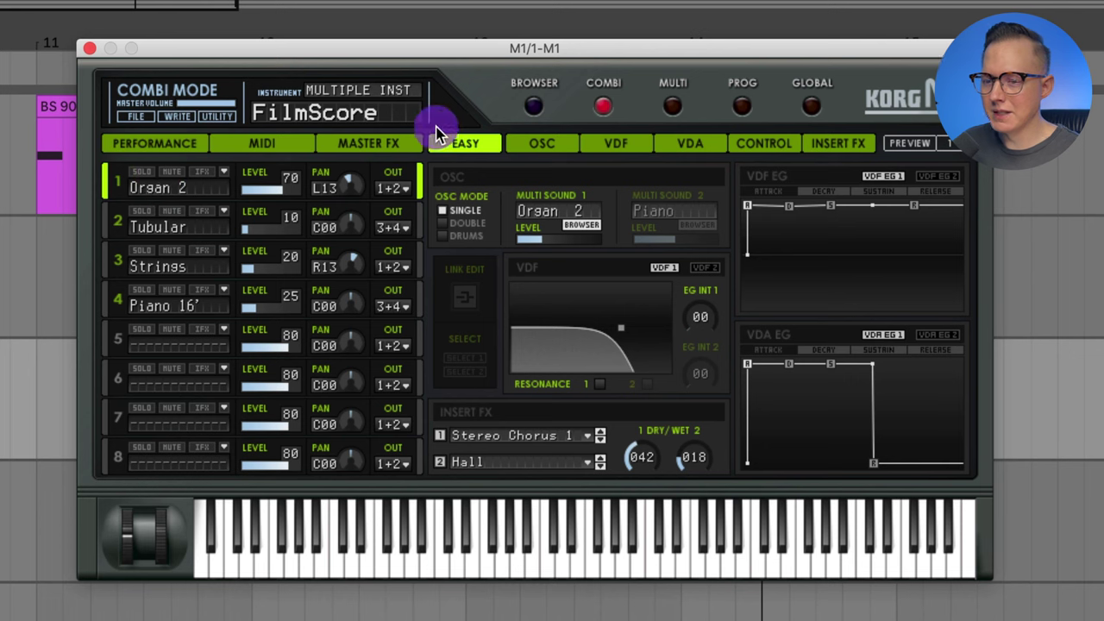
click(533, 111)
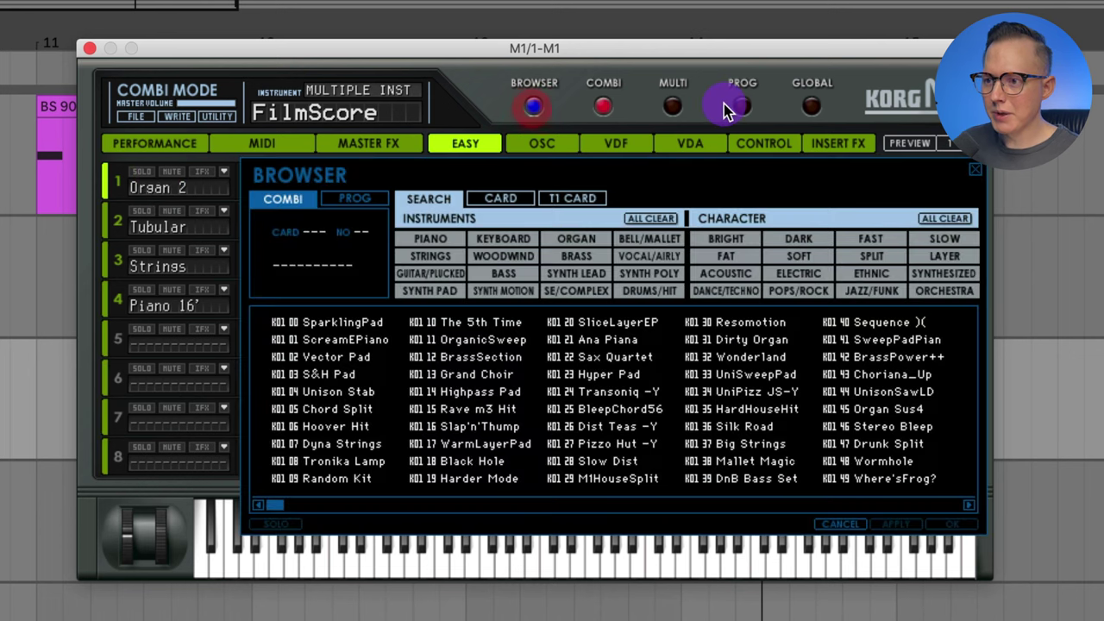
click(744, 109)
click(603, 109)
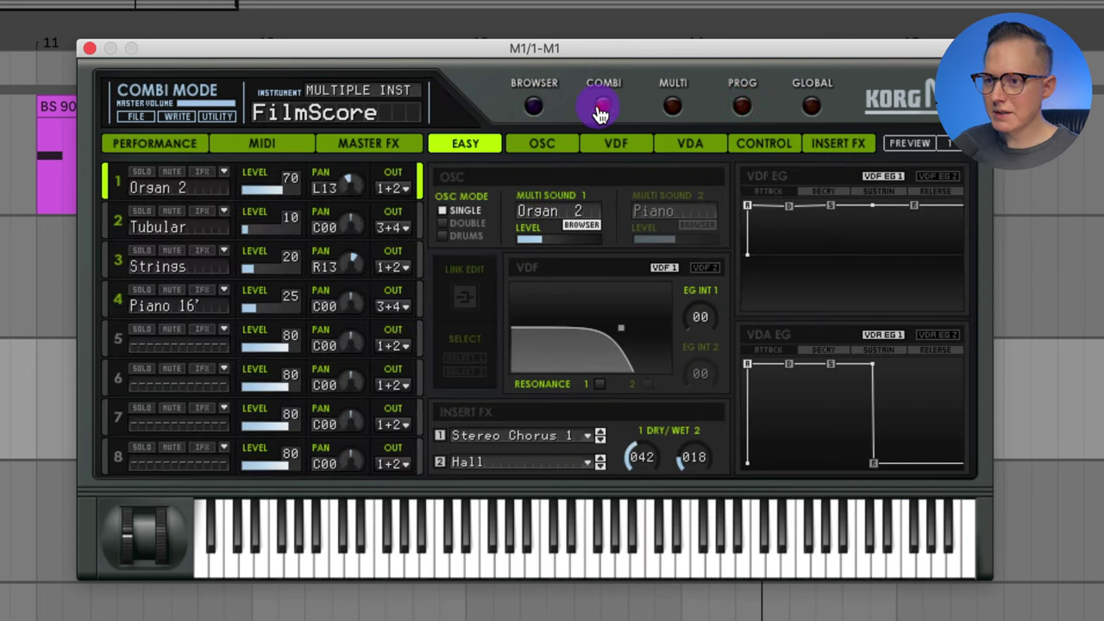
Step: Look through Multi, Prog and Global modes, revisit Prog and Multi, and return to Combi mode and its browser
click(663, 104)
click(737, 107)
click(810, 107)
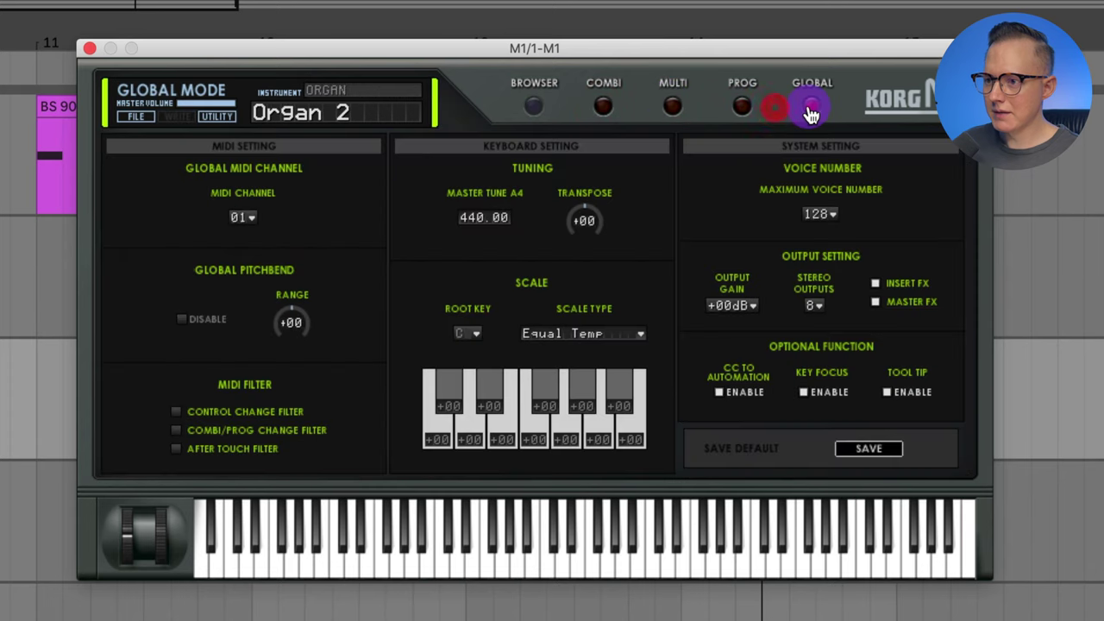
click(740, 105)
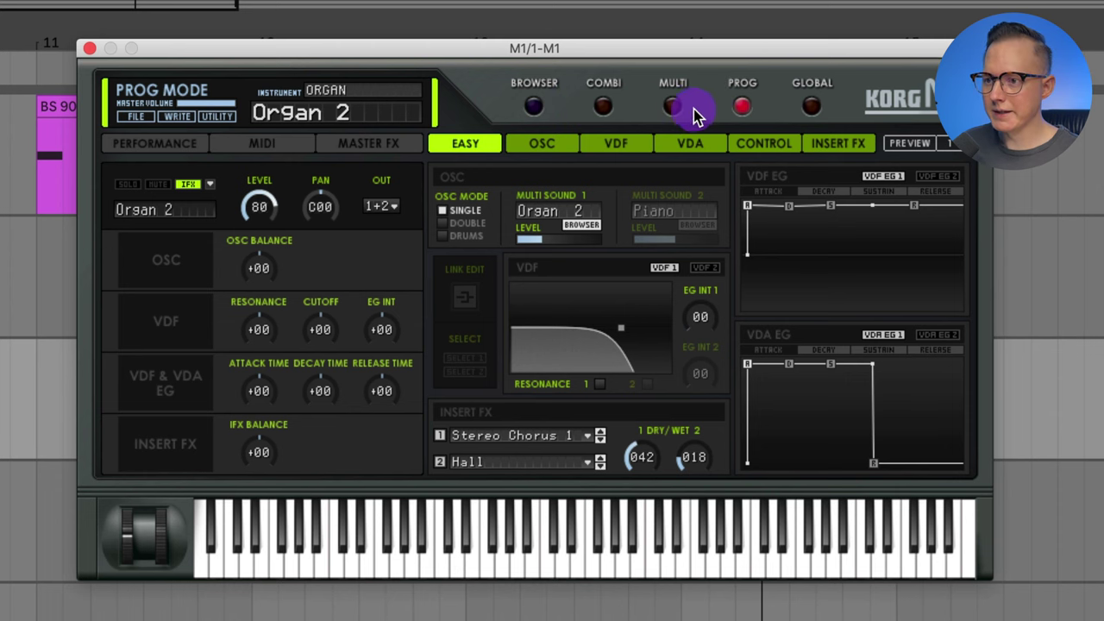
click(672, 110)
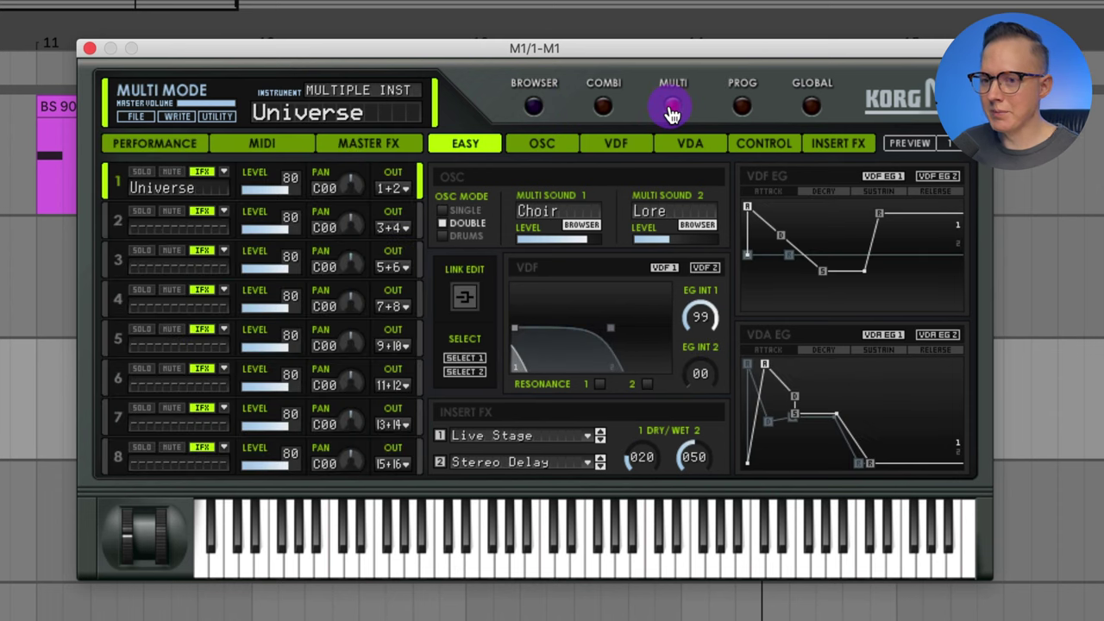
click(605, 109)
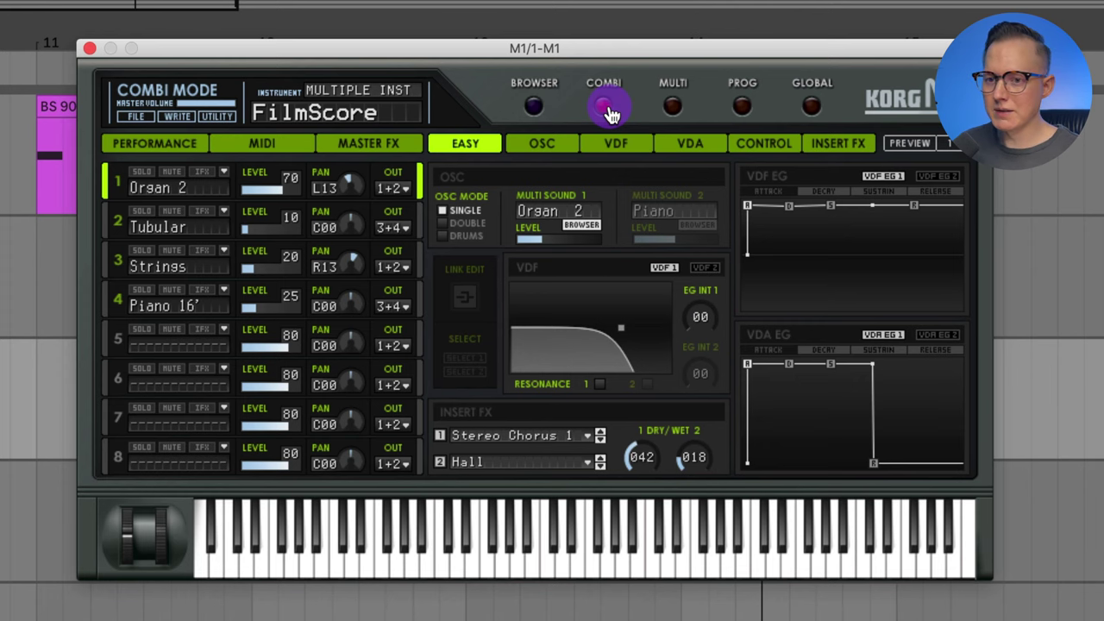
click(534, 107)
Step: In Prog mode, filter the browser to Piano instruments and audition M1HousePiano, Res.Piano and Piano 16'
click(742, 107)
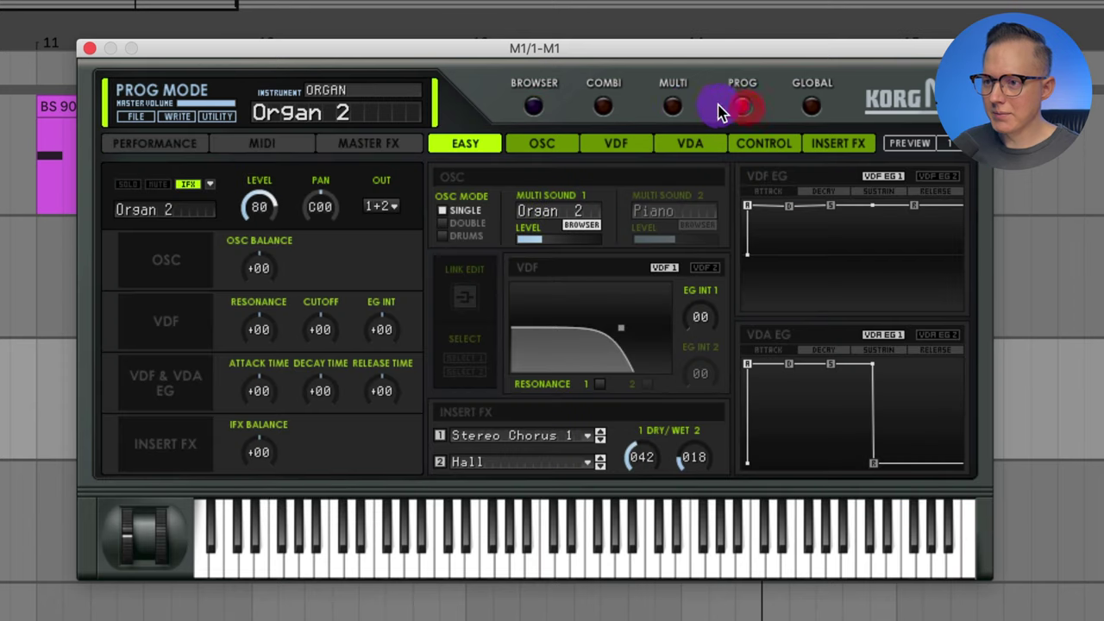
click(535, 108)
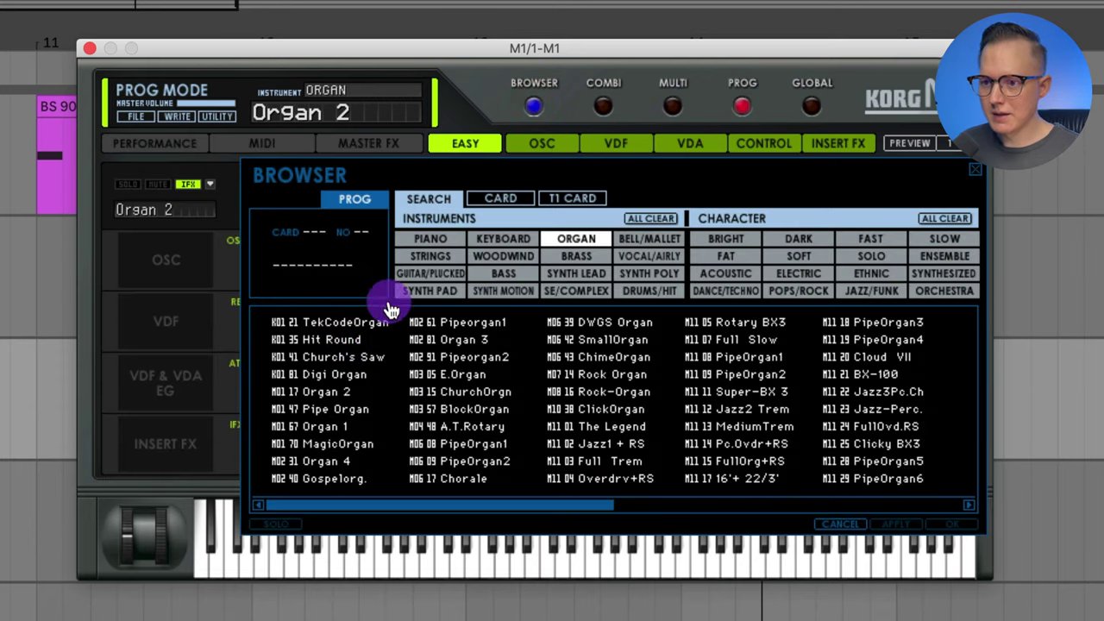
click(427, 239)
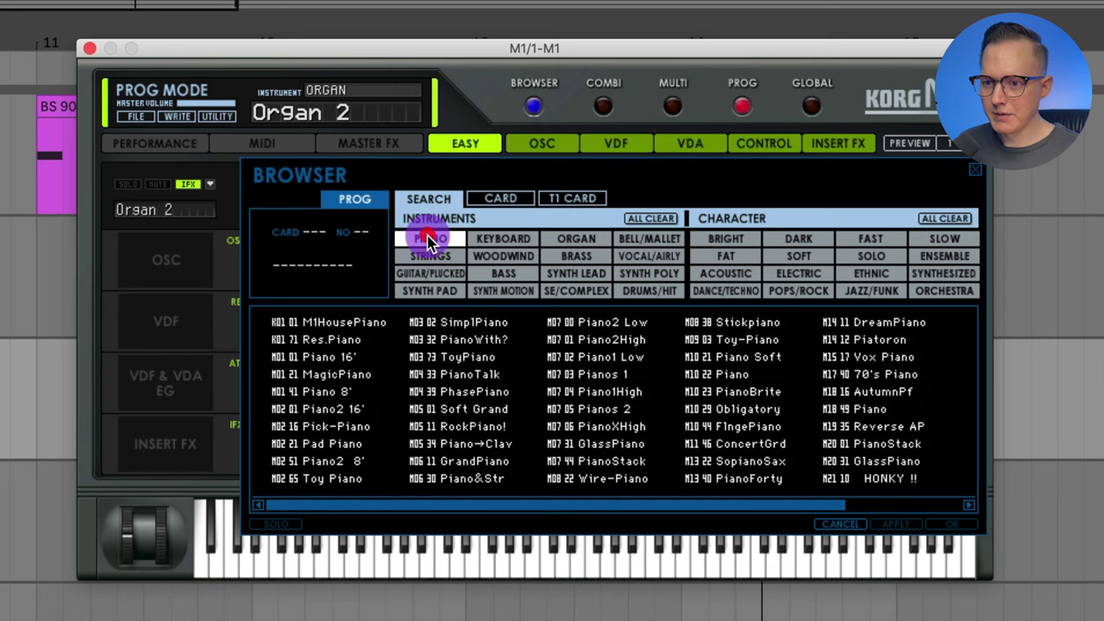
click(371, 324)
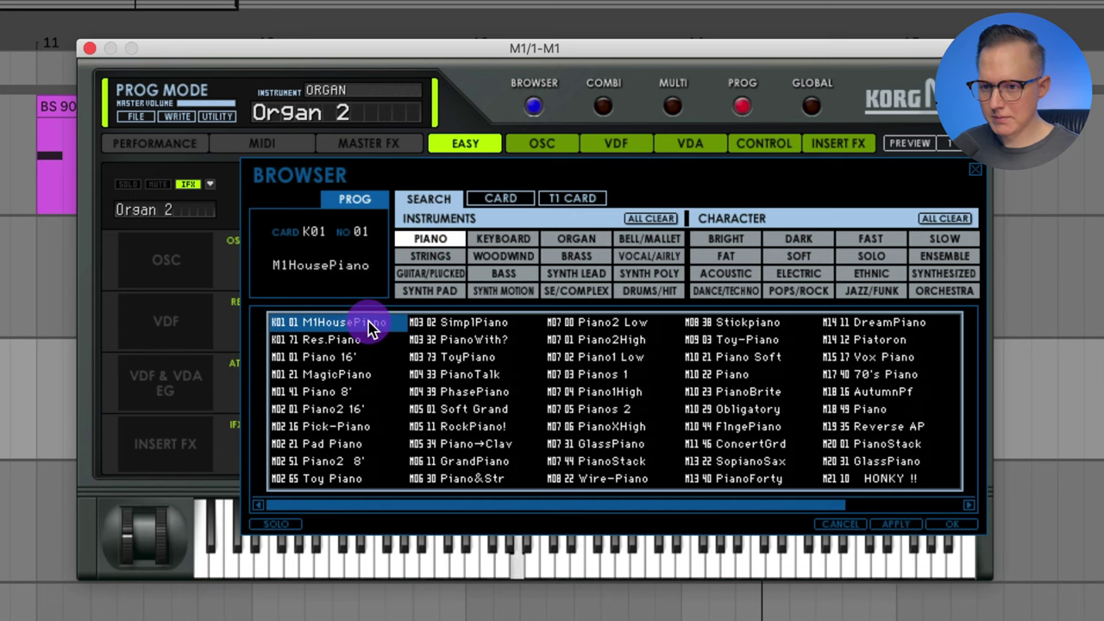
click(364, 341)
click(362, 359)
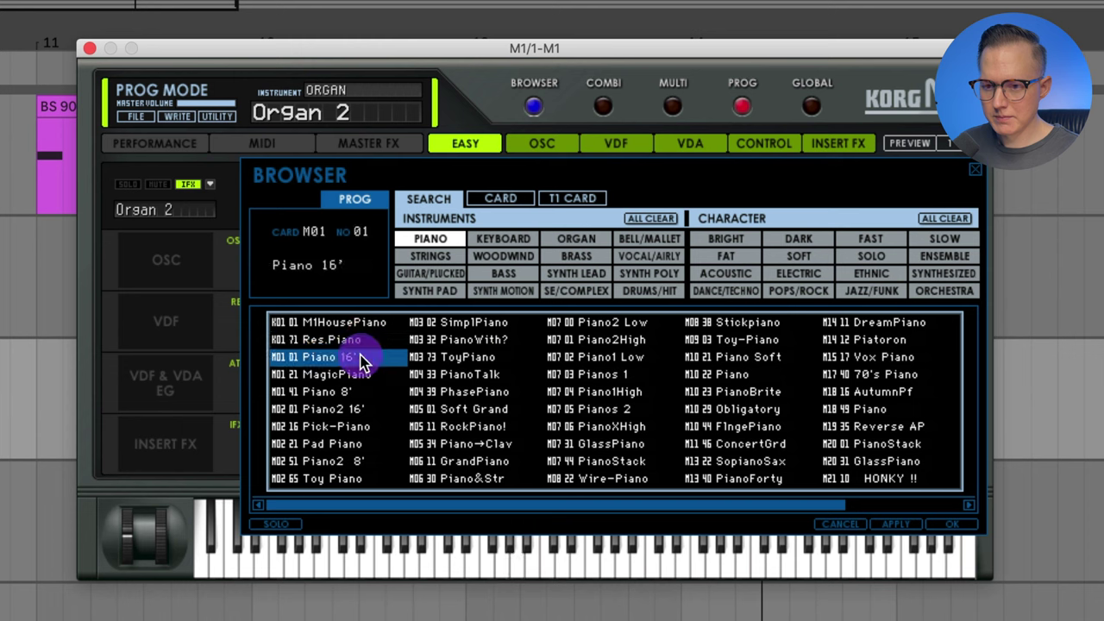
Step: Audition ToyPiano and Piano1 Low in the browser, and load Piano1 Low as the current program
click(482, 359)
click(603, 361)
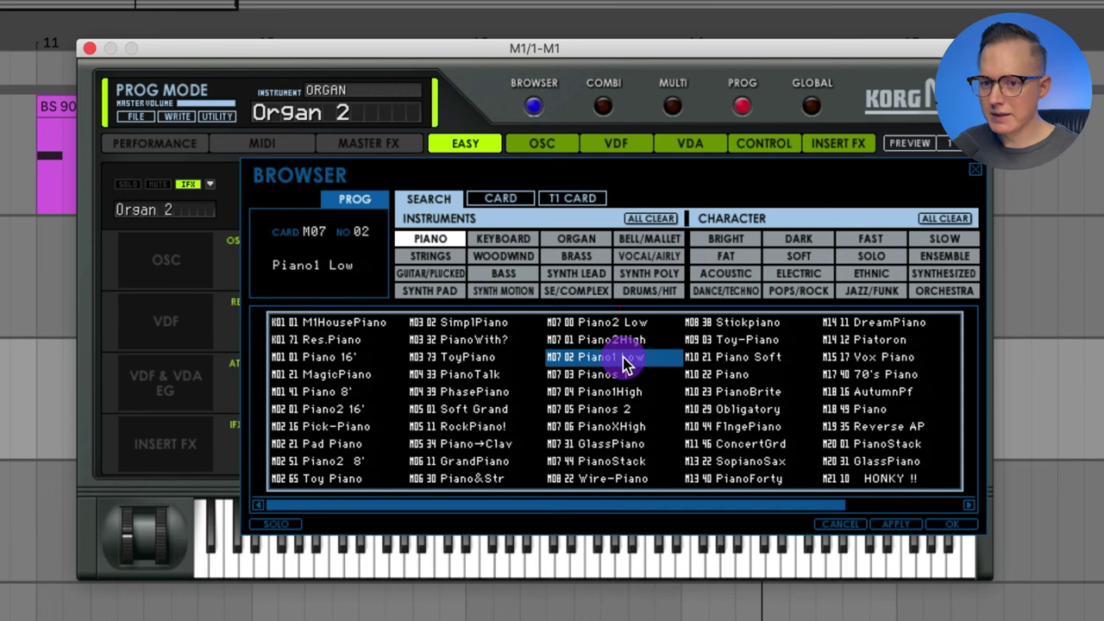
double_click(625, 362)
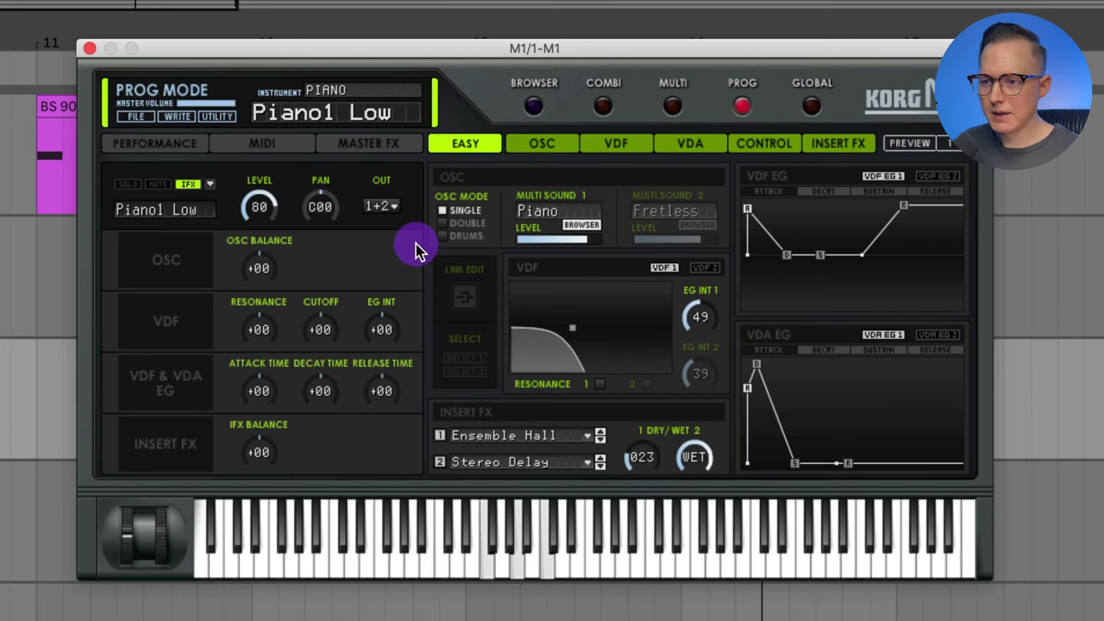
Step: Audition ToyPiano from the program browser and close the browser without loading it
click(535, 105)
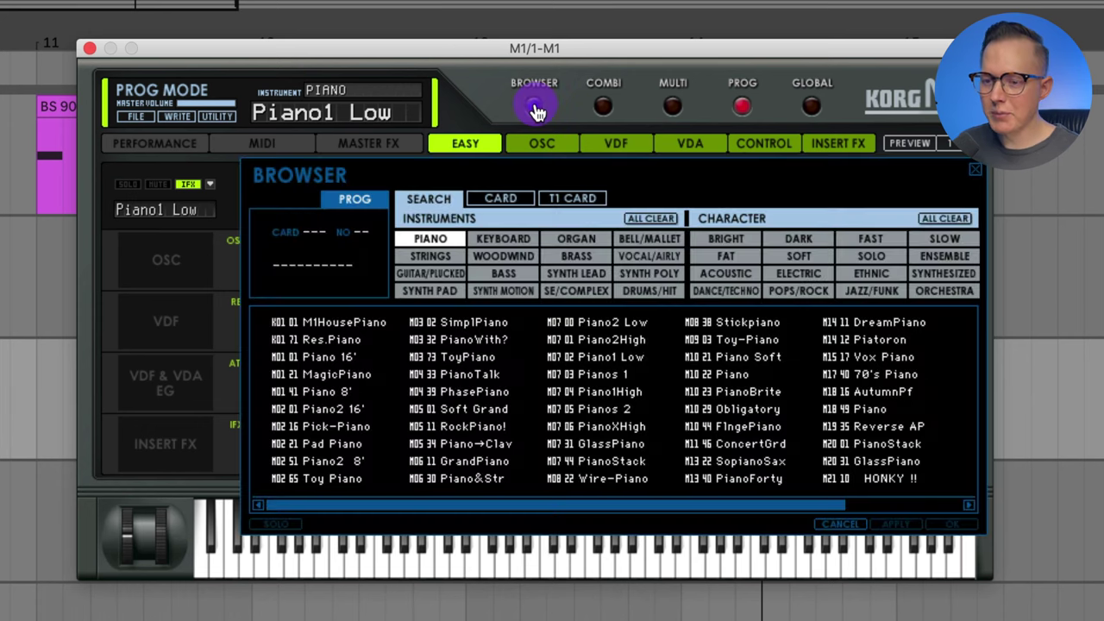
click(470, 357)
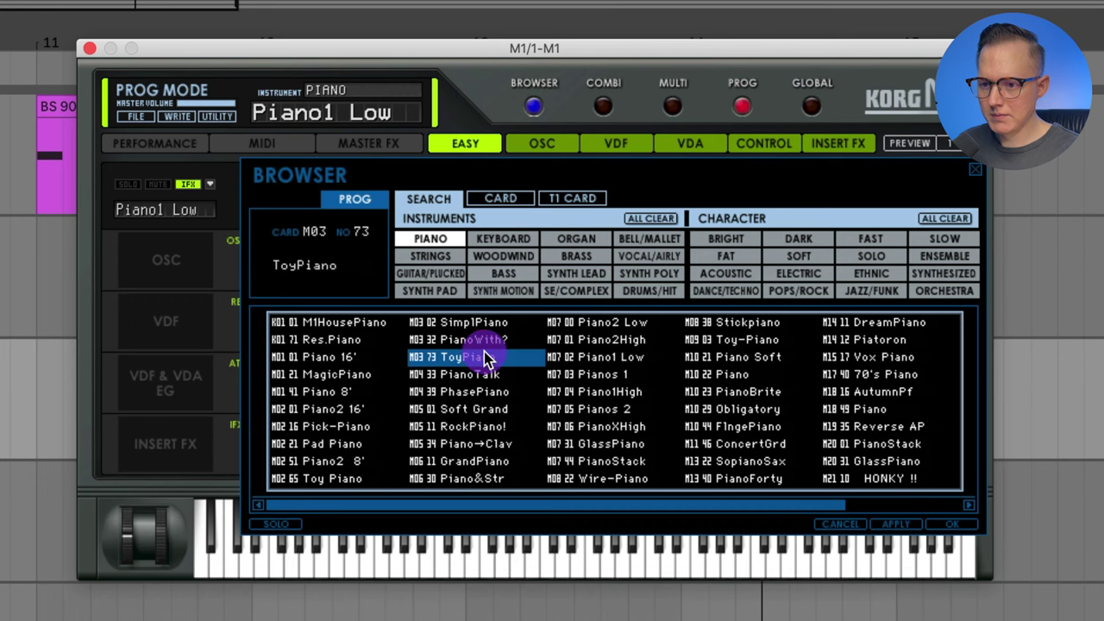
click(977, 175)
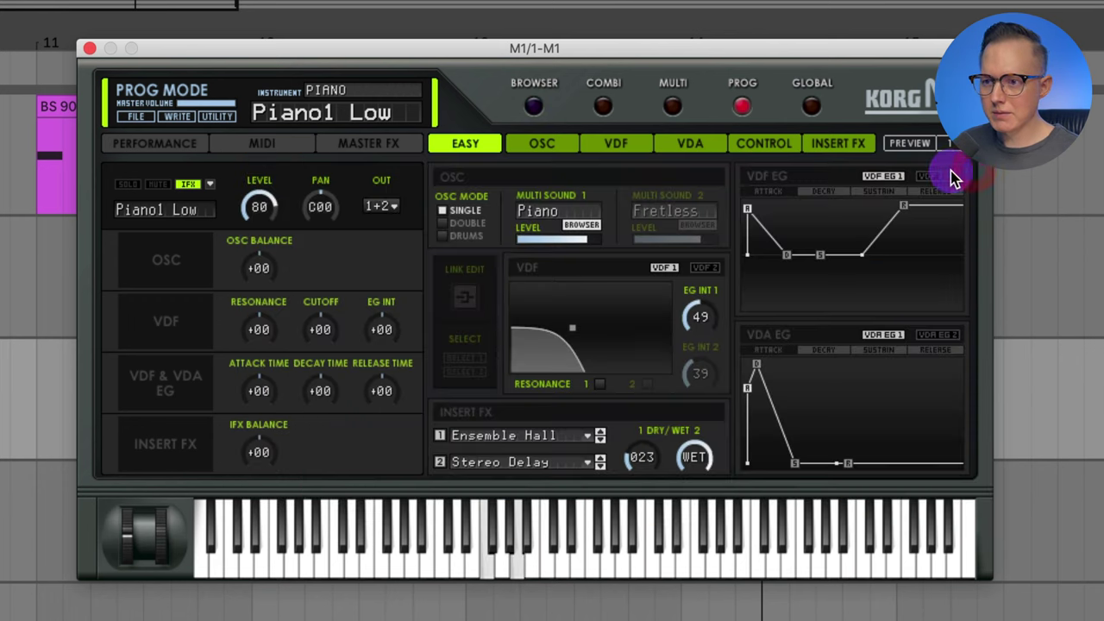
click(688, 155)
click(623, 126)
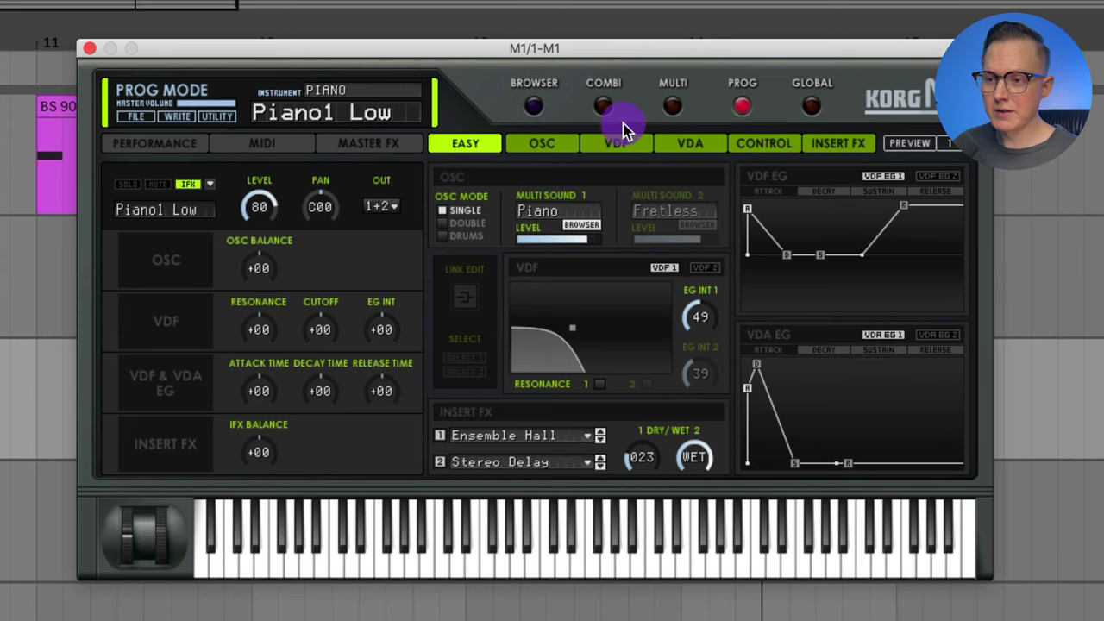
Step: Reopen the program browser and audition PianoTalk, PhasePiano, Piano1High, Piano (M10 22) and Obligatory
click(535, 108)
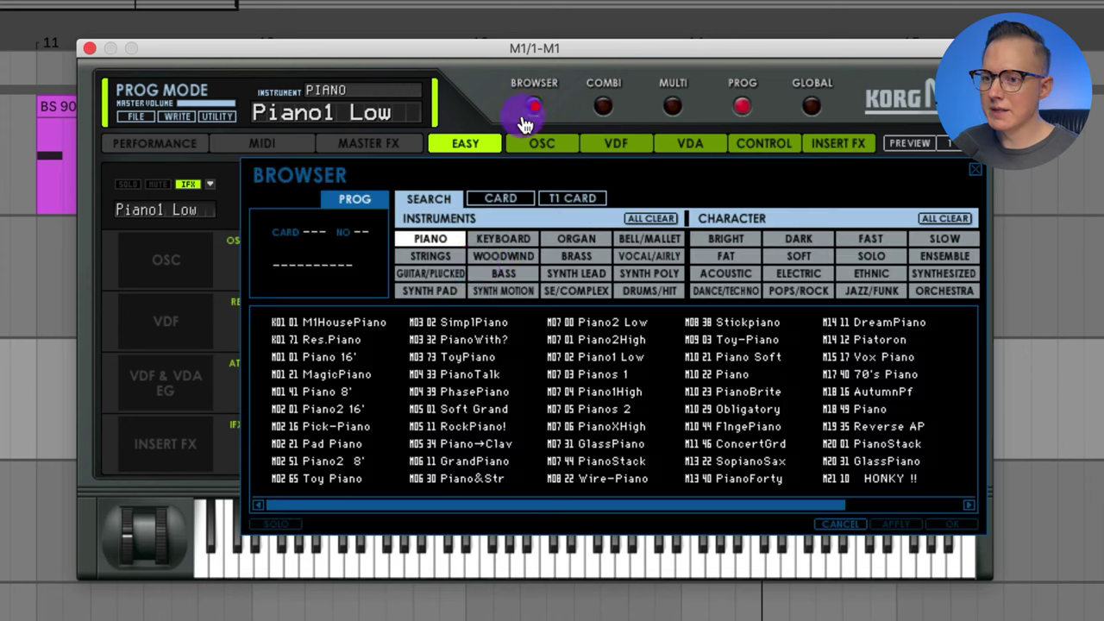
click(484, 375)
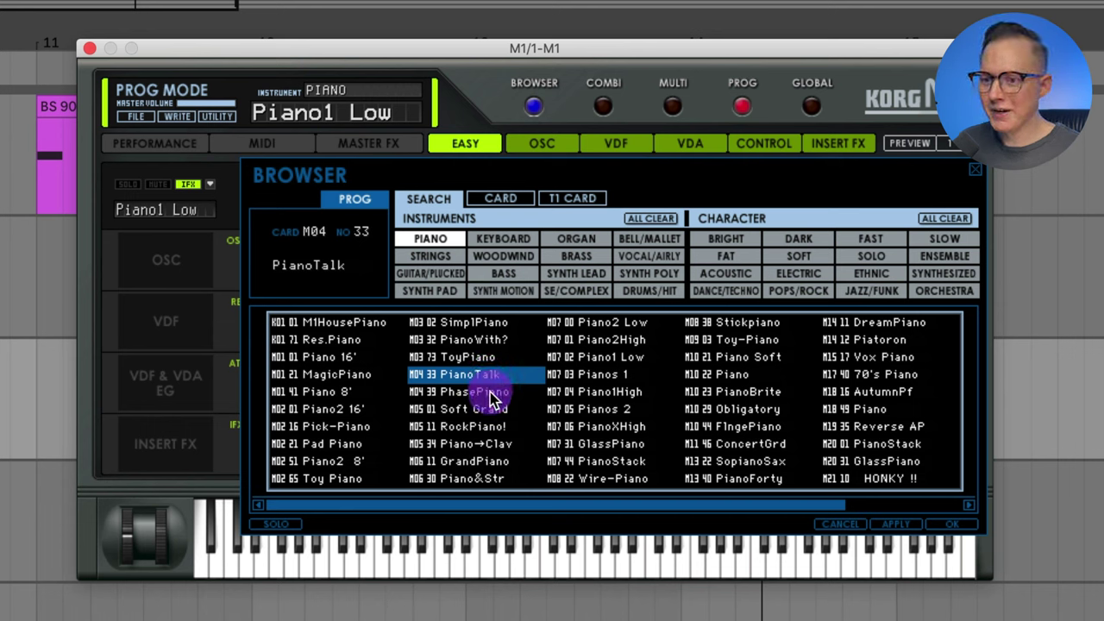
click(489, 392)
click(604, 394)
click(769, 380)
click(770, 409)
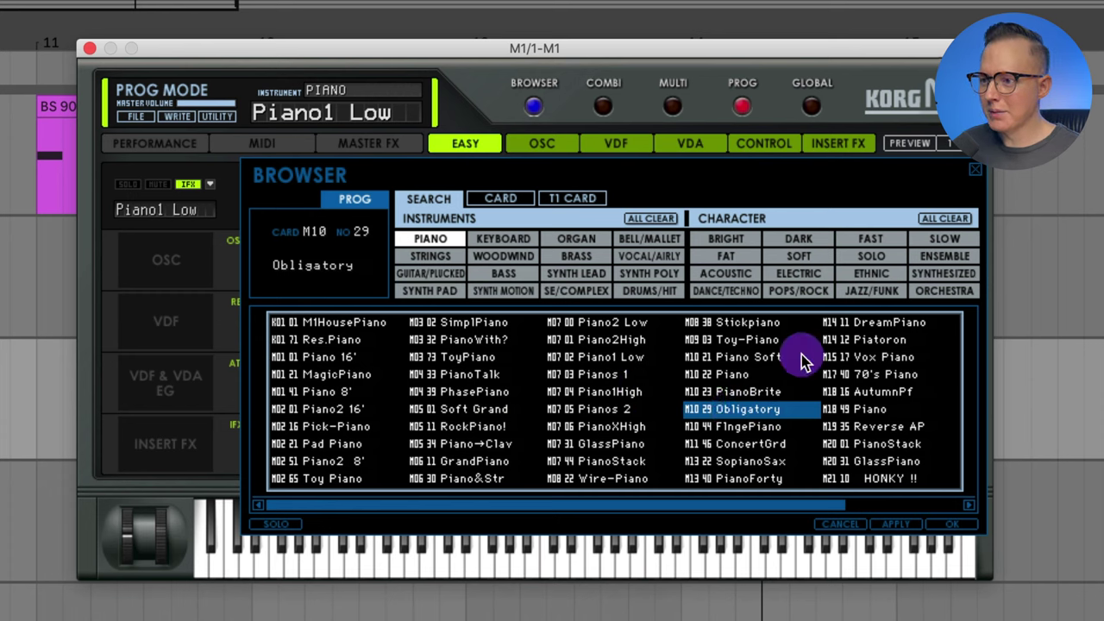
Step: Choose Intro Loop as the preview pattern and play it with the Obligatory program
click(913, 143)
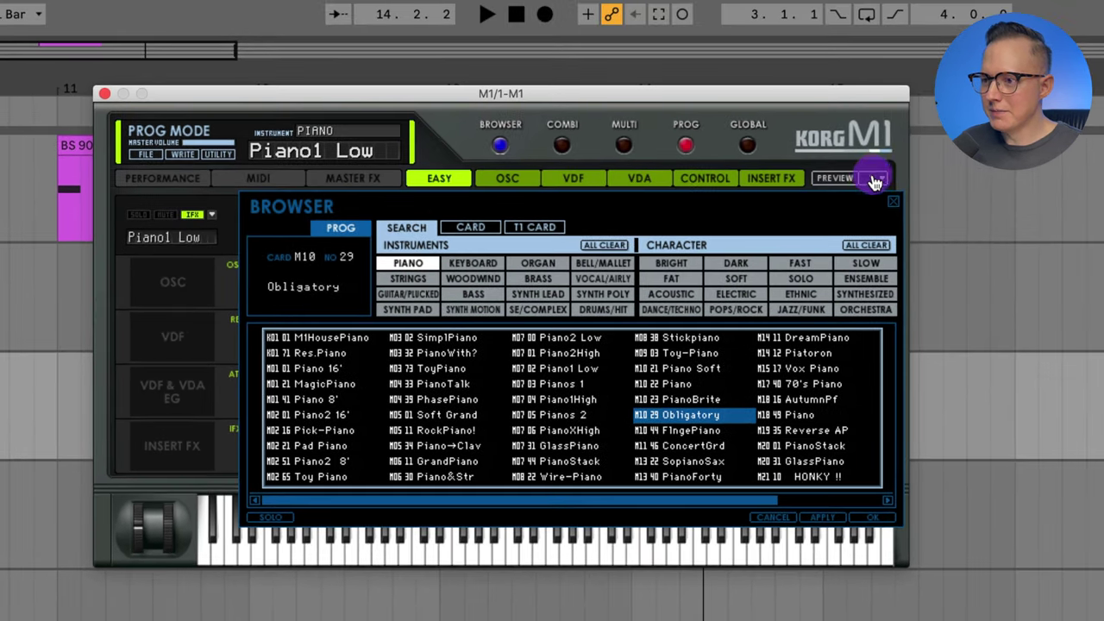
click(876, 182)
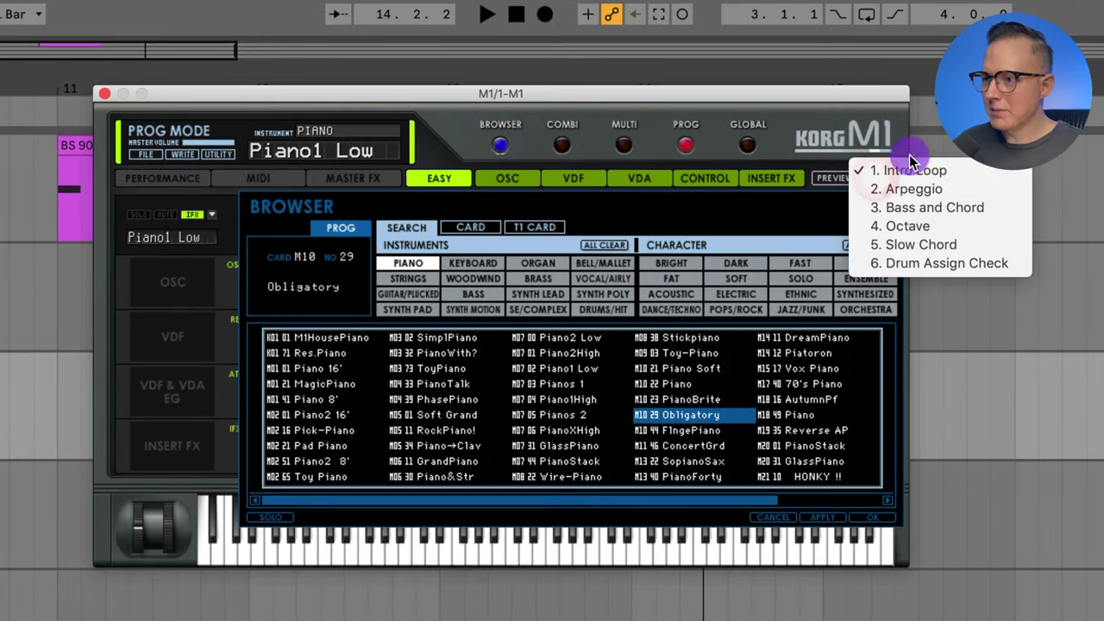
click(929, 175)
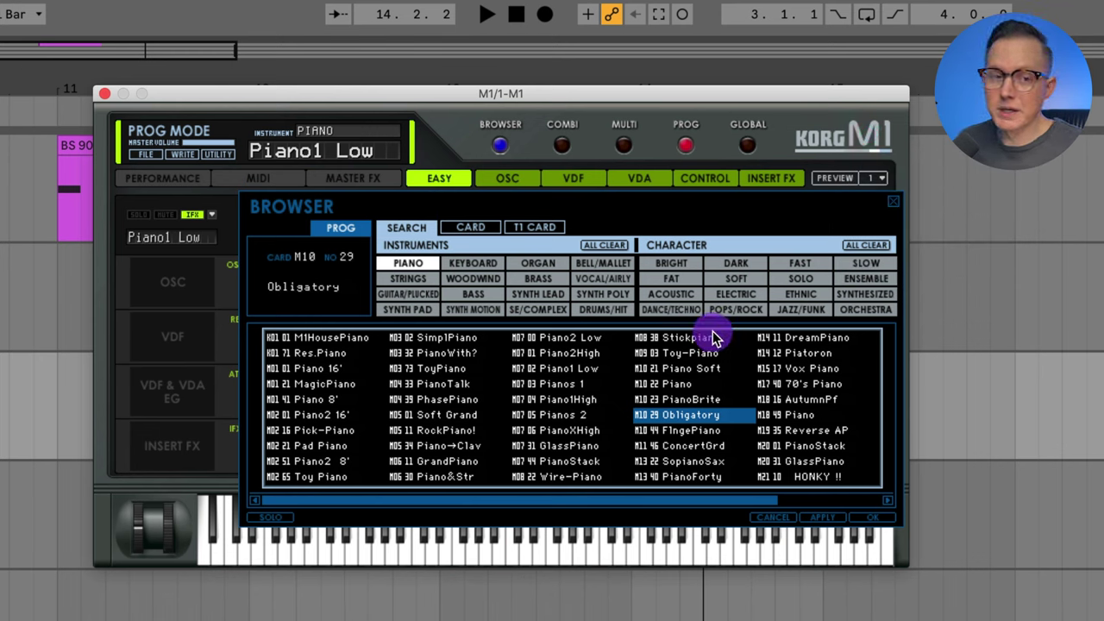
click(844, 183)
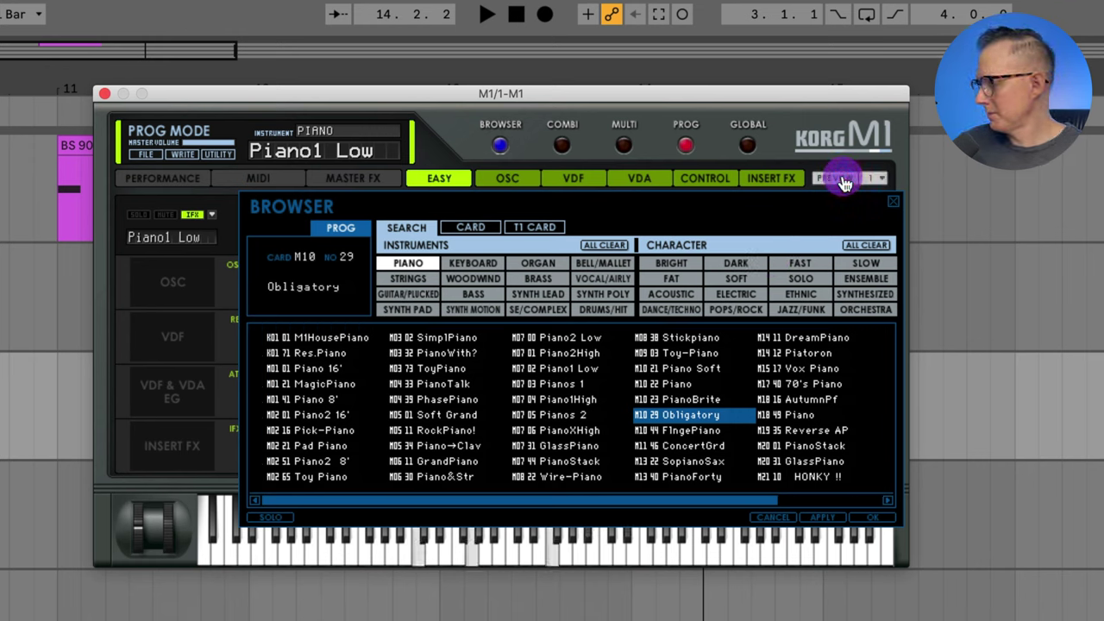
Step: Play the preview loop with PhasePiano and ToyPiano, and stop the preview
click(434, 399)
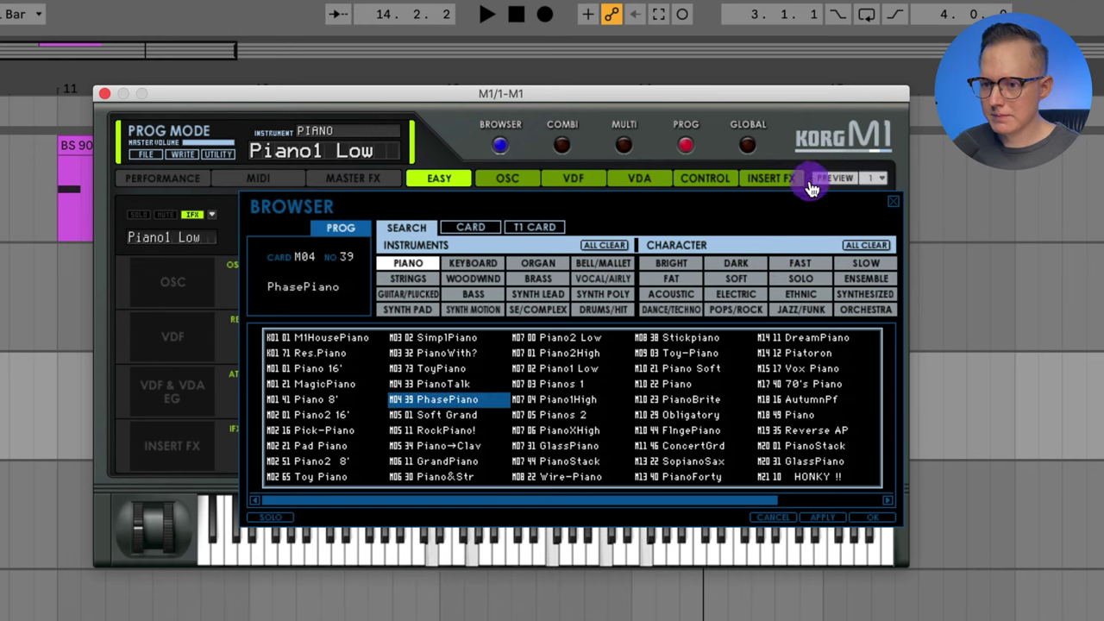
click(835, 179)
click(459, 371)
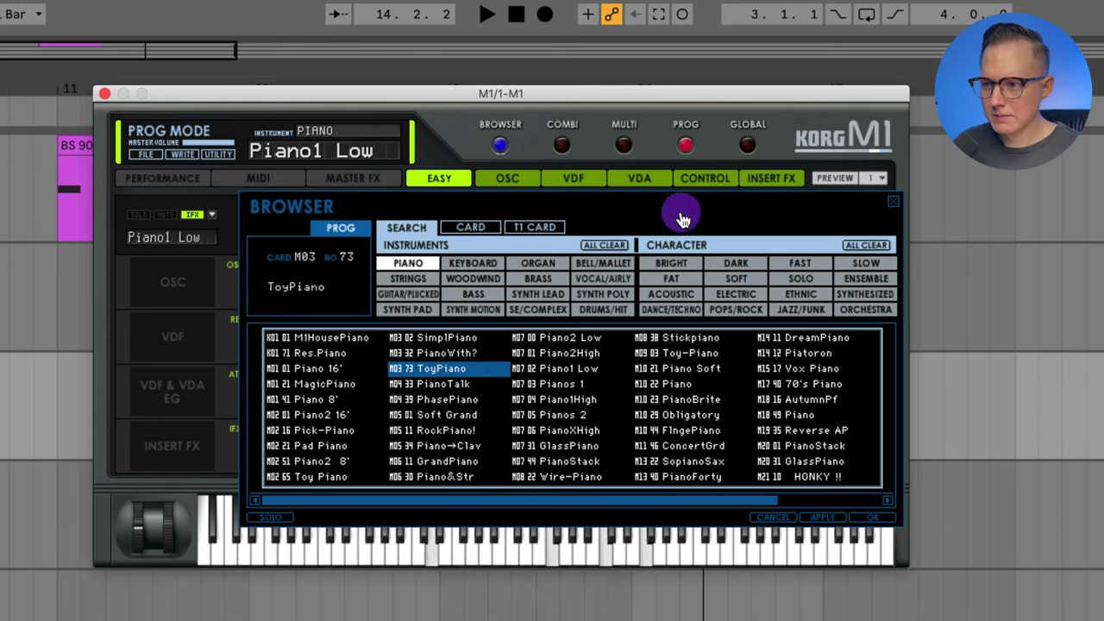
click(830, 181)
click(828, 183)
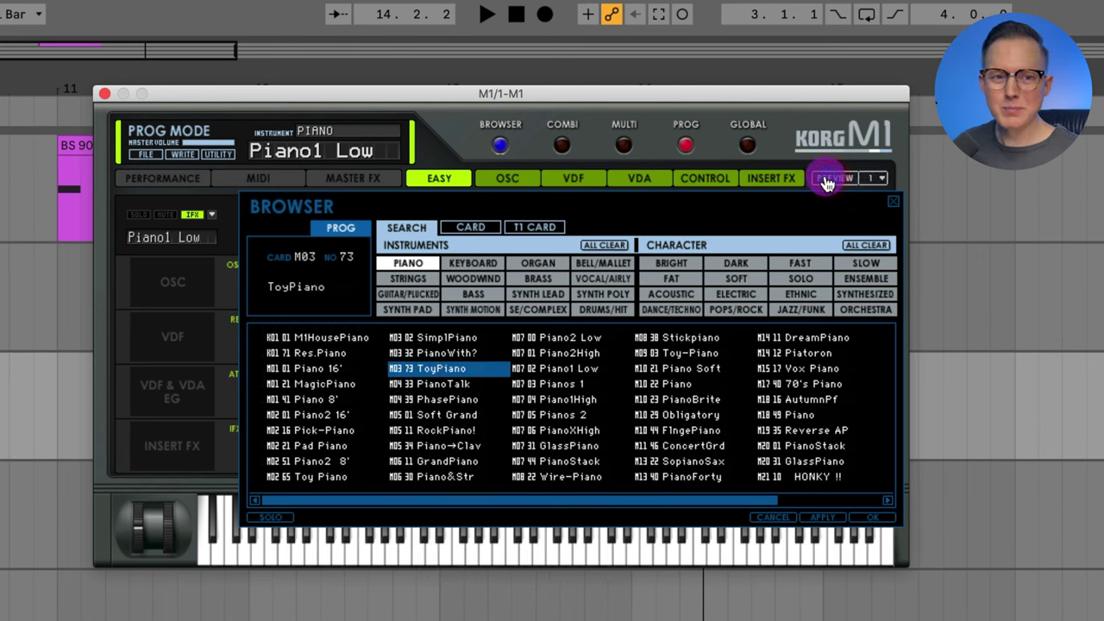
Step: Switch the preview pattern to Arpeggio and audition it with ToyPiano, M1HousePiano and RockPiano!
click(872, 178)
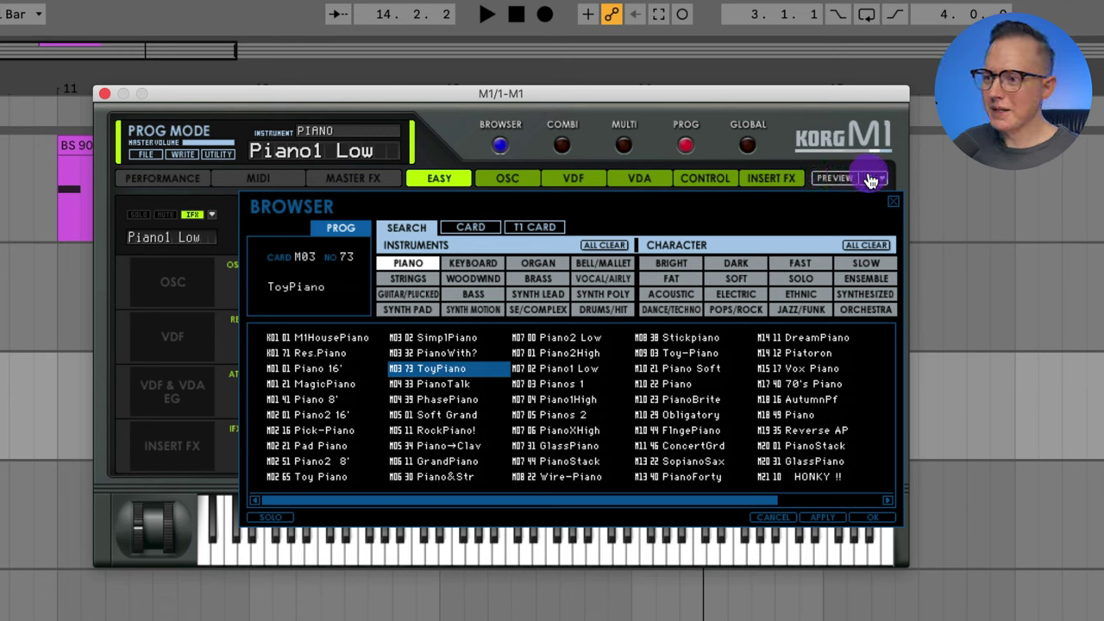
click(906, 191)
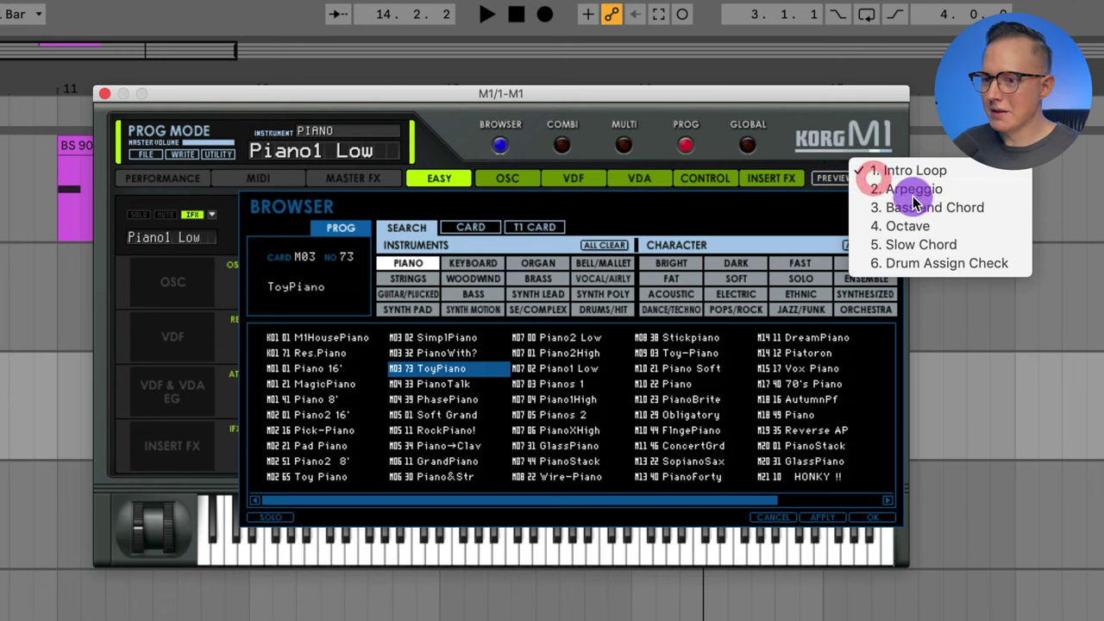
click(834, 181)
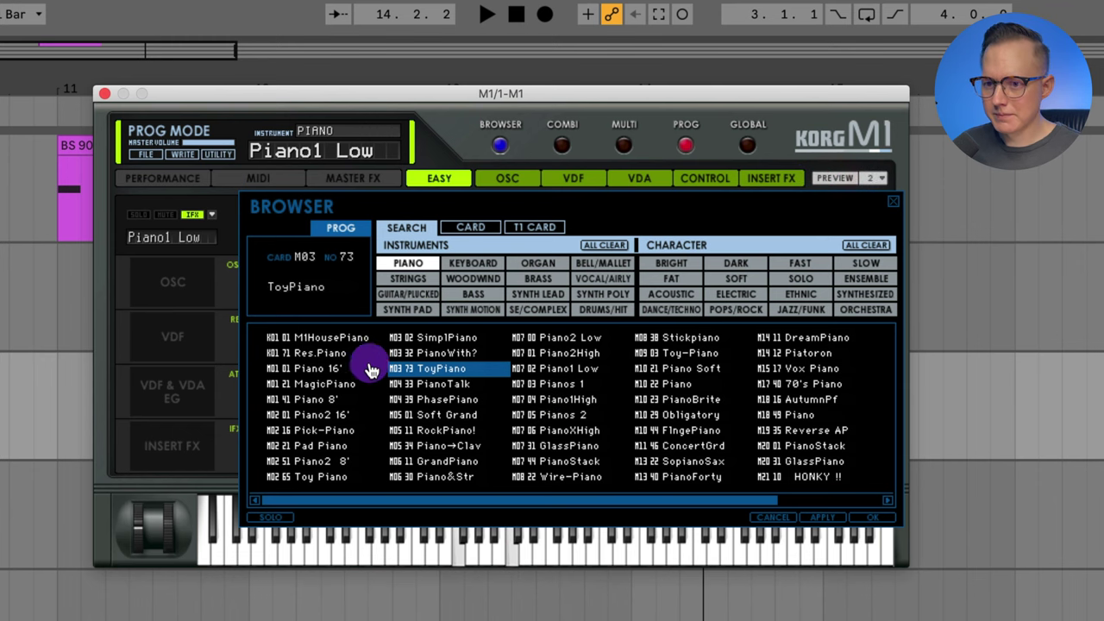
click(345, 339)
click(426, 430)
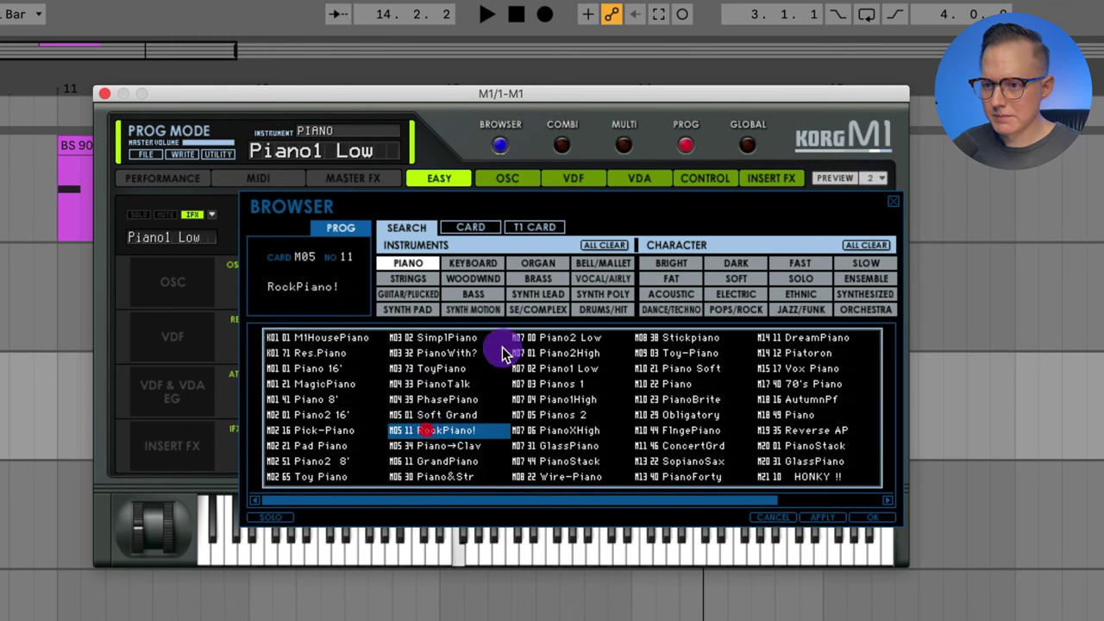
Step: Filter the programs to Organ, audition E.Organ, BlockOrgan and Rock-Organ with the Arpeggio pattern, and stop the preview
click(538, 263)
click(436, 384)
click(834, 178)
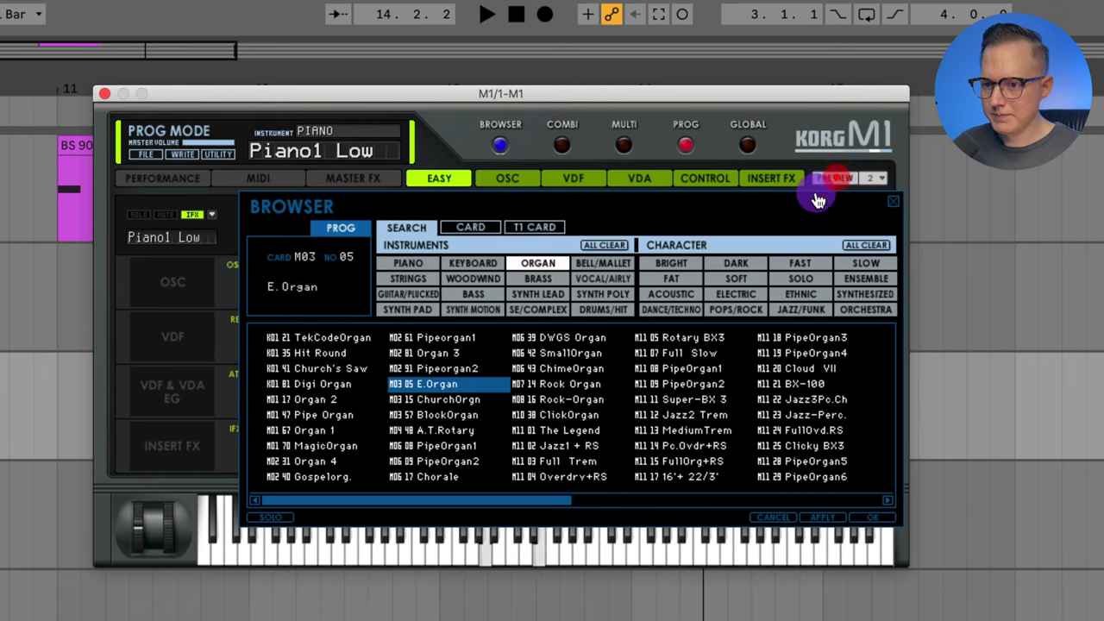
click(475, 417)
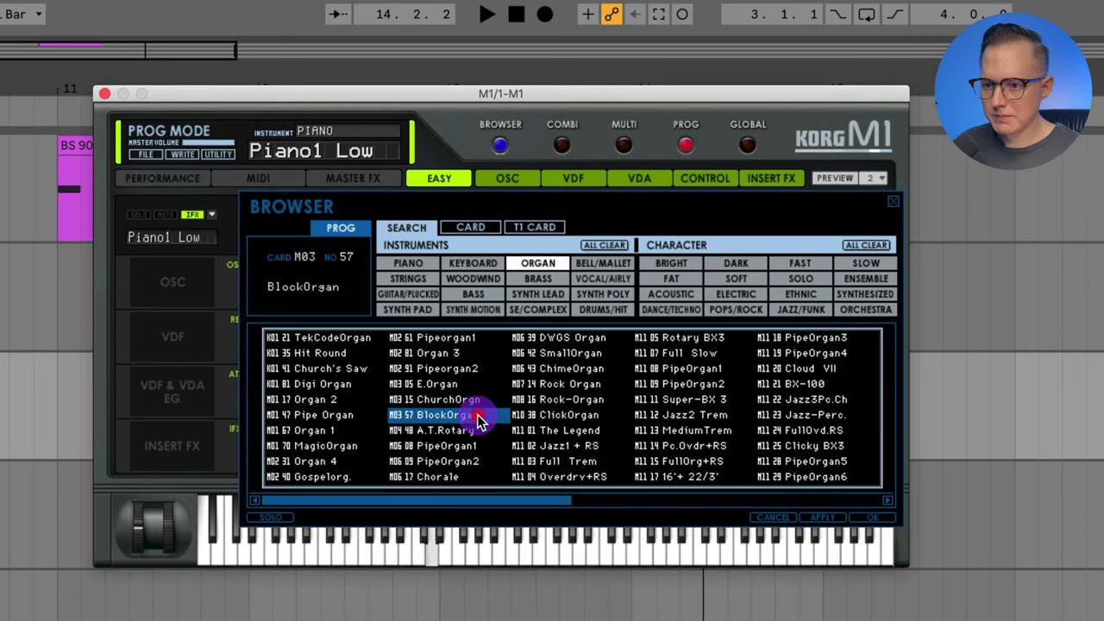
click(570, 401)
click(834, 181)
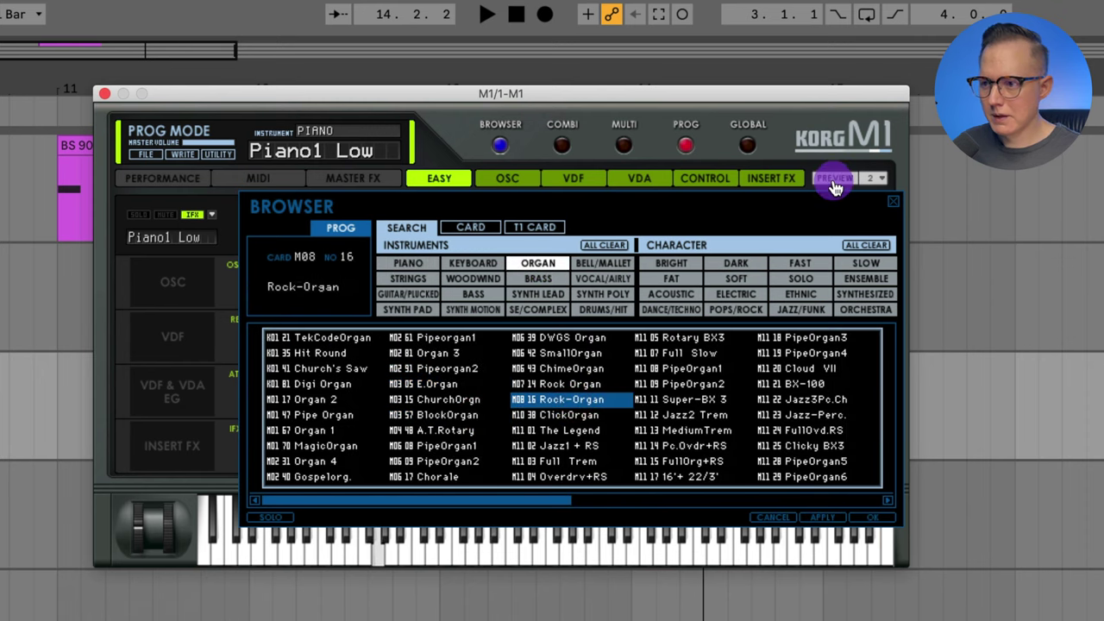
Step: Switch the preview pattern to Bass and Chord, audition Rock-Organ, E.Organ and ChurchOrgn with it, and stop the preview
click(880, 178)
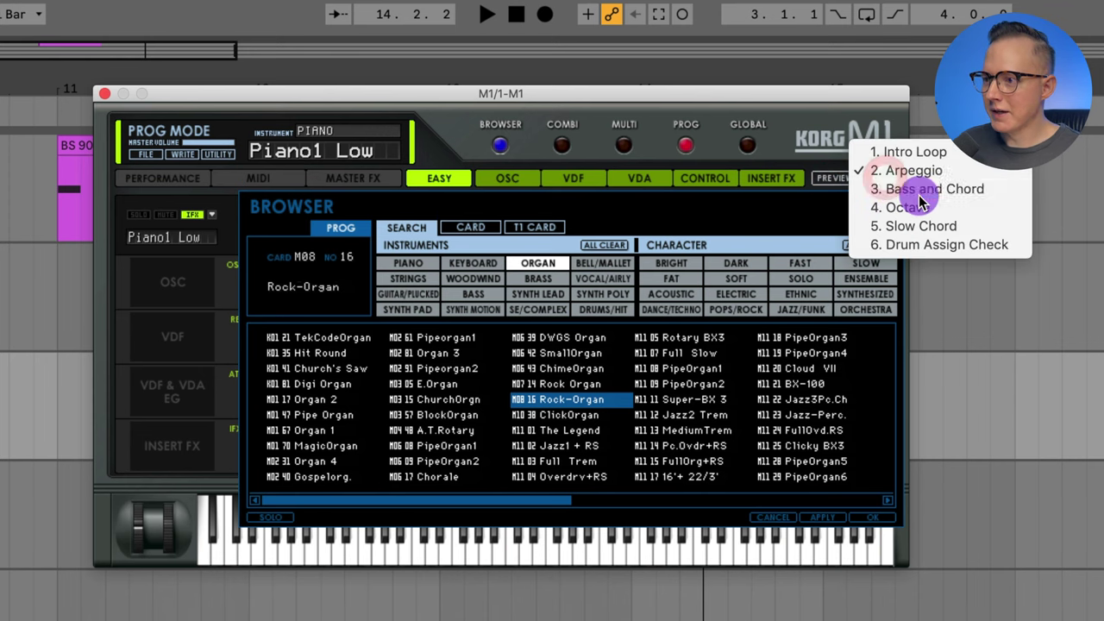
click(918, 191)
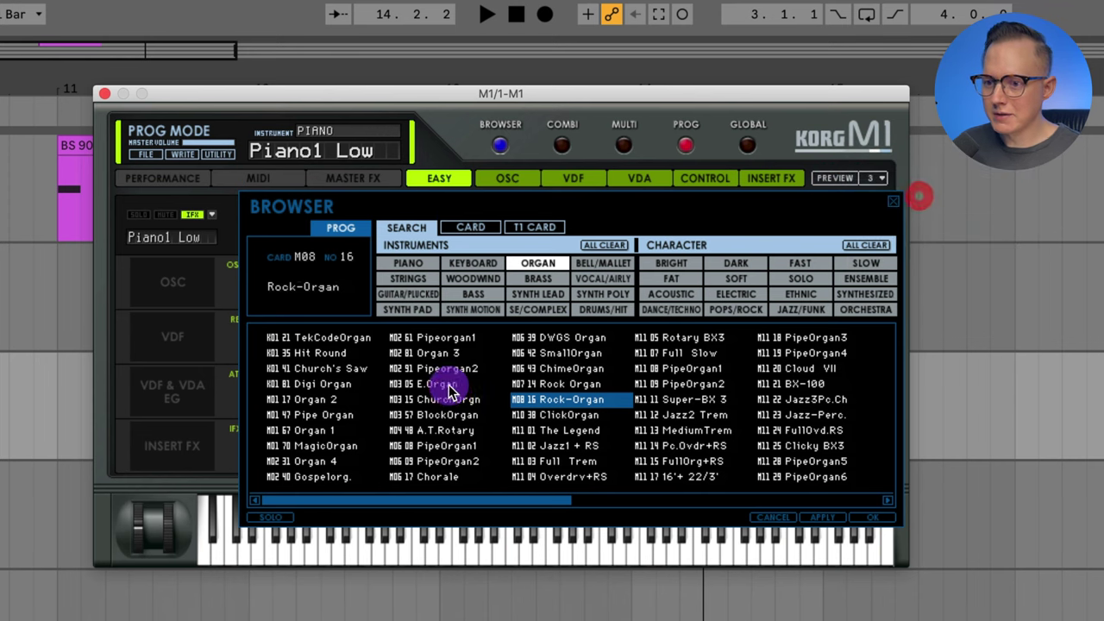
click(824, 181)
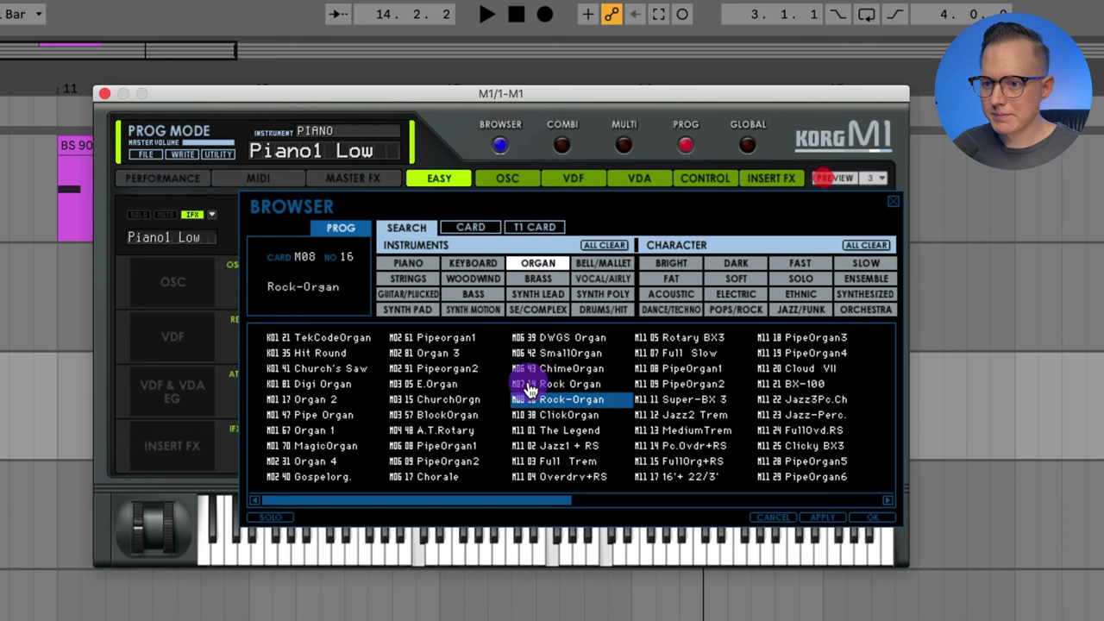
click(455, 385)
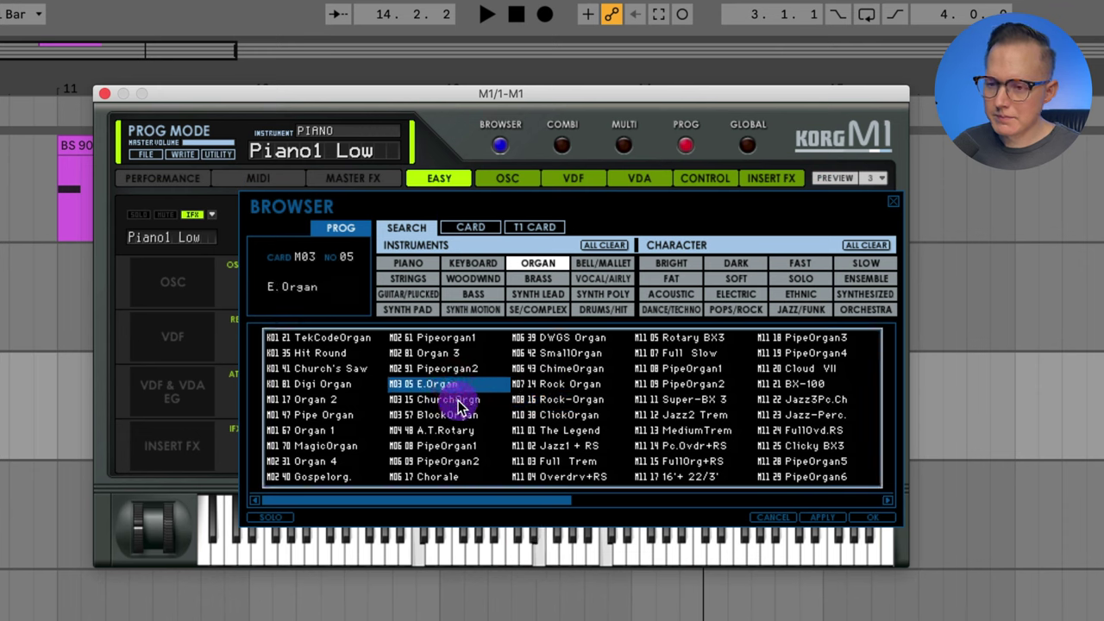
click(457, 399)
click(843, 177)
click(834, 179)
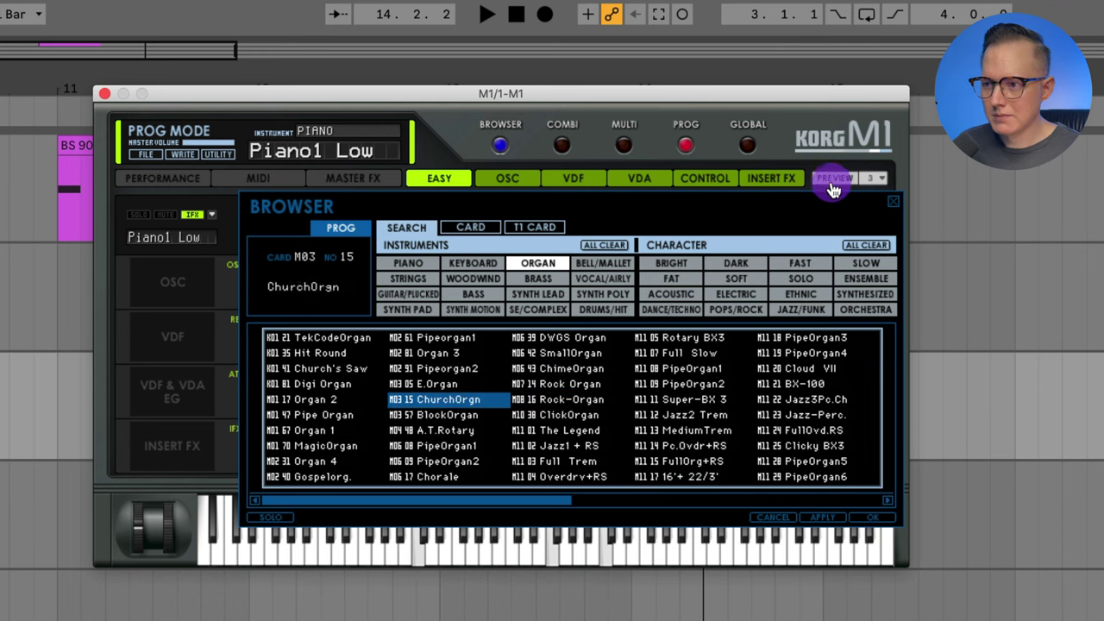
Step: Play the Octave preview pattern with ChurchOrgn and look over the Slow Chord and Drum Assign Check options without choosing either
click(876, 181)
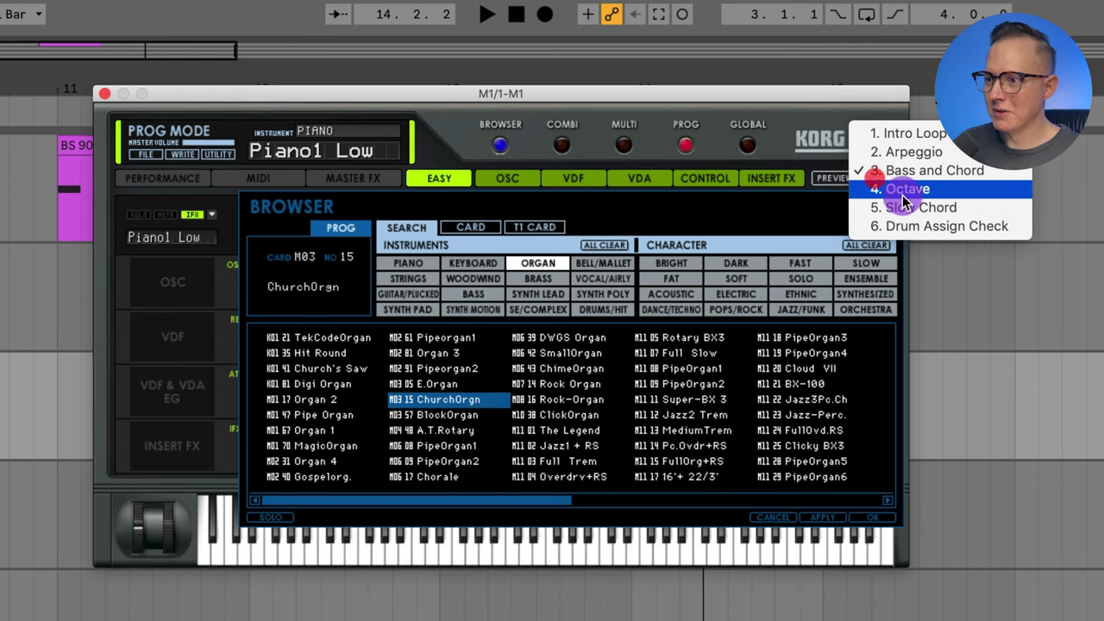
click(943, 192)
click(839, 178)
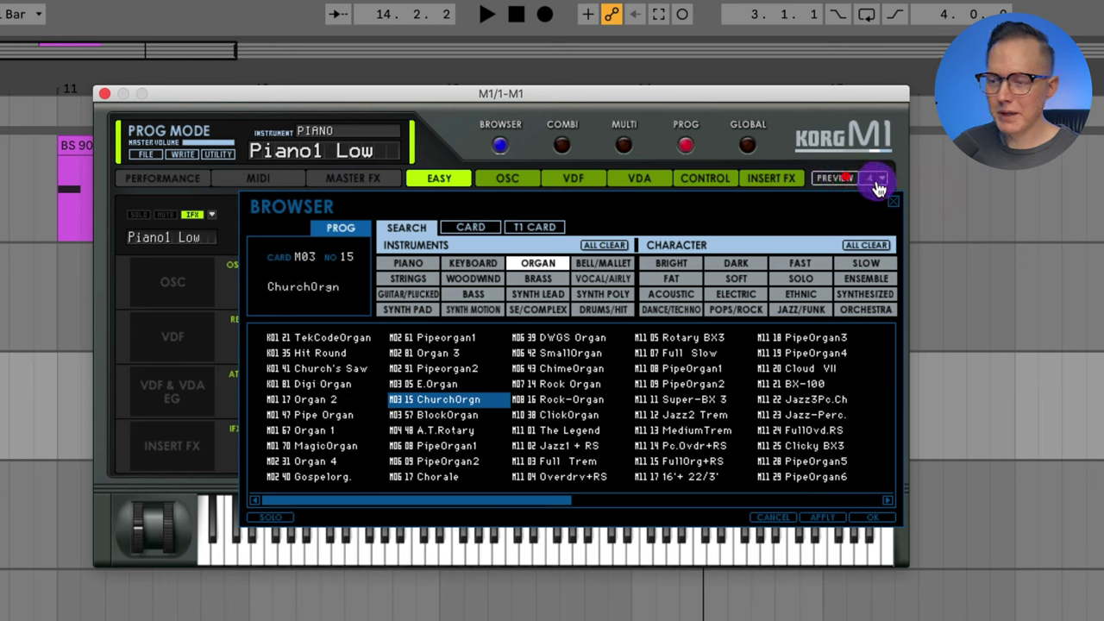
click(874, 178)
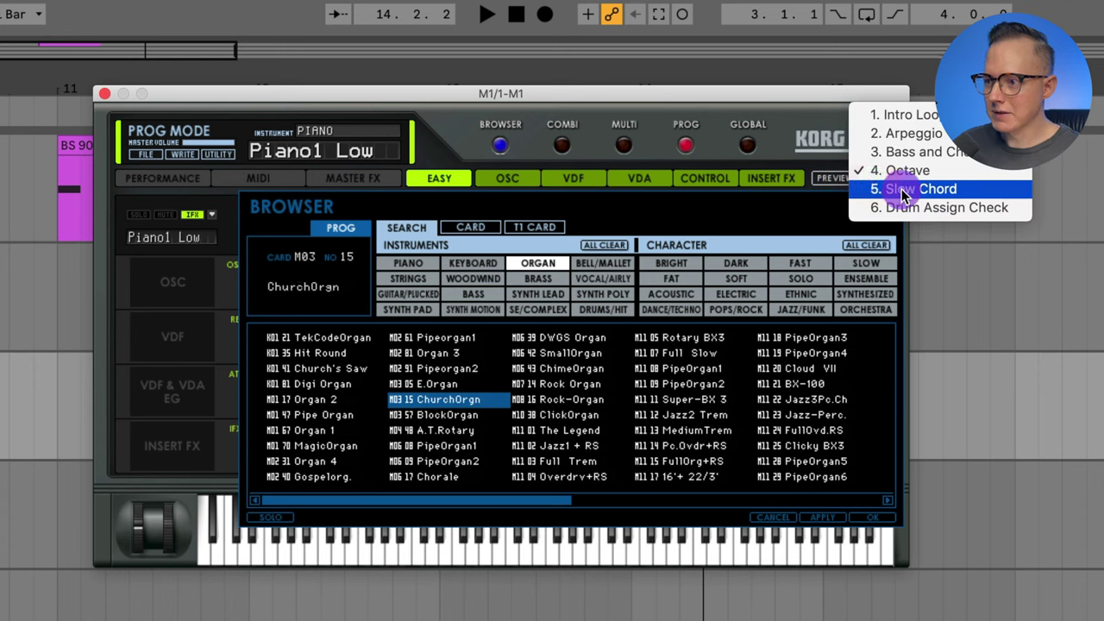
drag(902, 192, 908, 212)
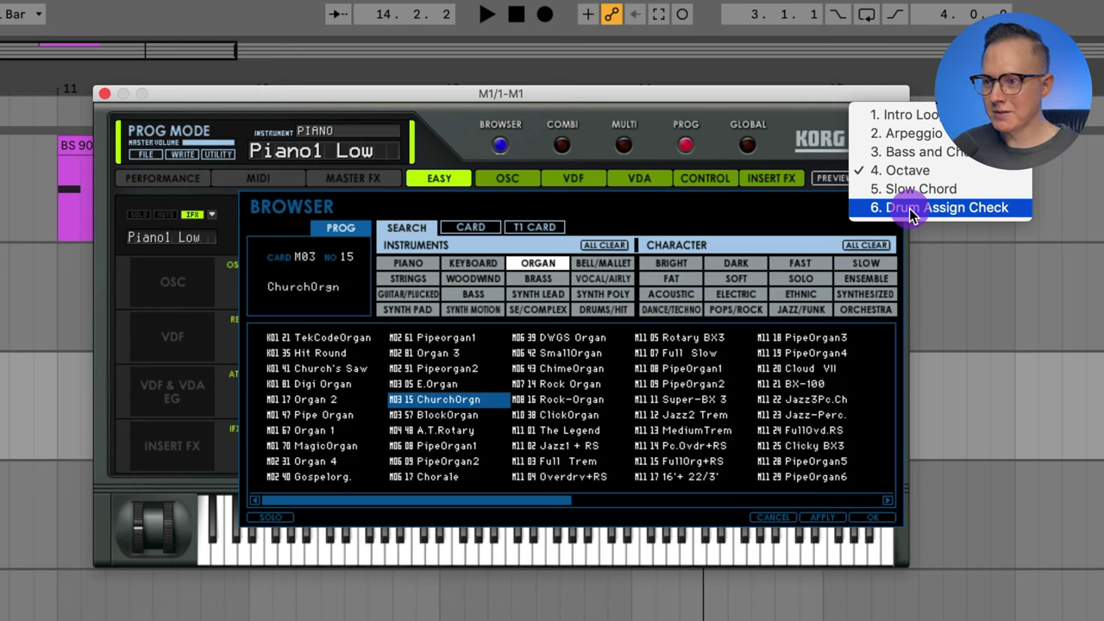
drag(910, 214, 720, 205)
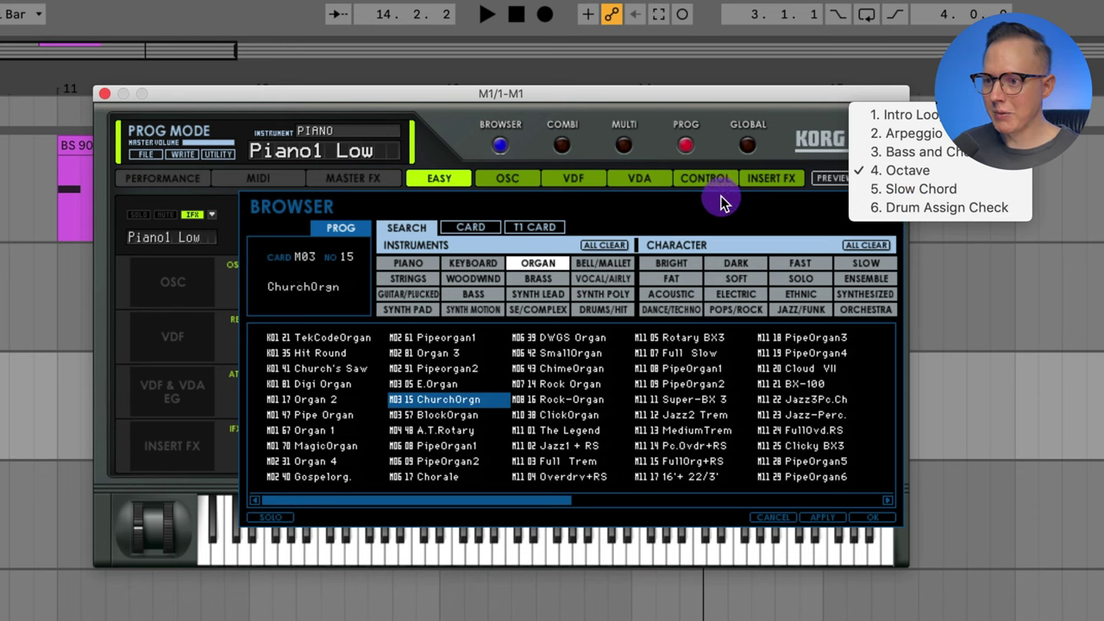
Step: Filter the programs to Drums/Hit, select Standard Kit, and audition it with the Octave and Drum Assign Check preview patterns
click(604, 309)
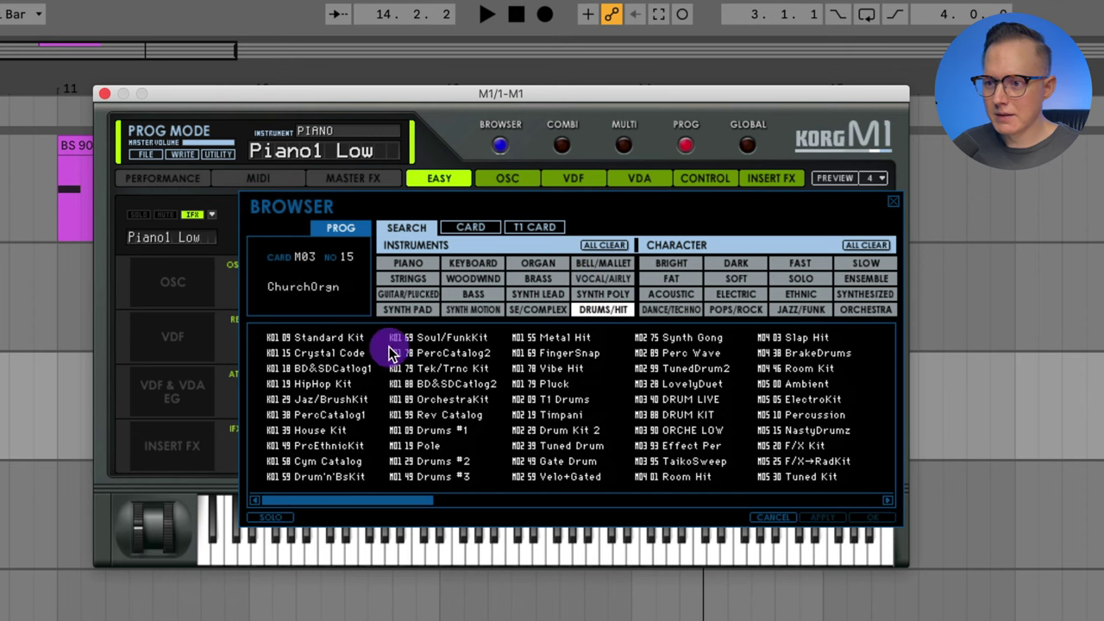
click(328, 339)
click(837, 179)
click(872, 184)
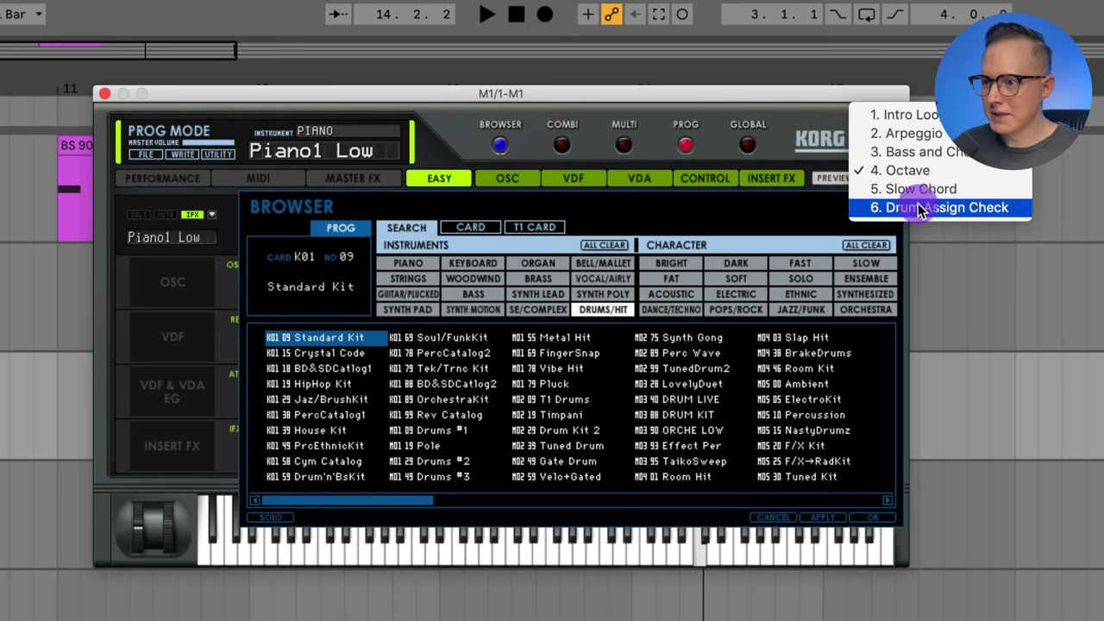
click(919, 203)
click(842, 184)
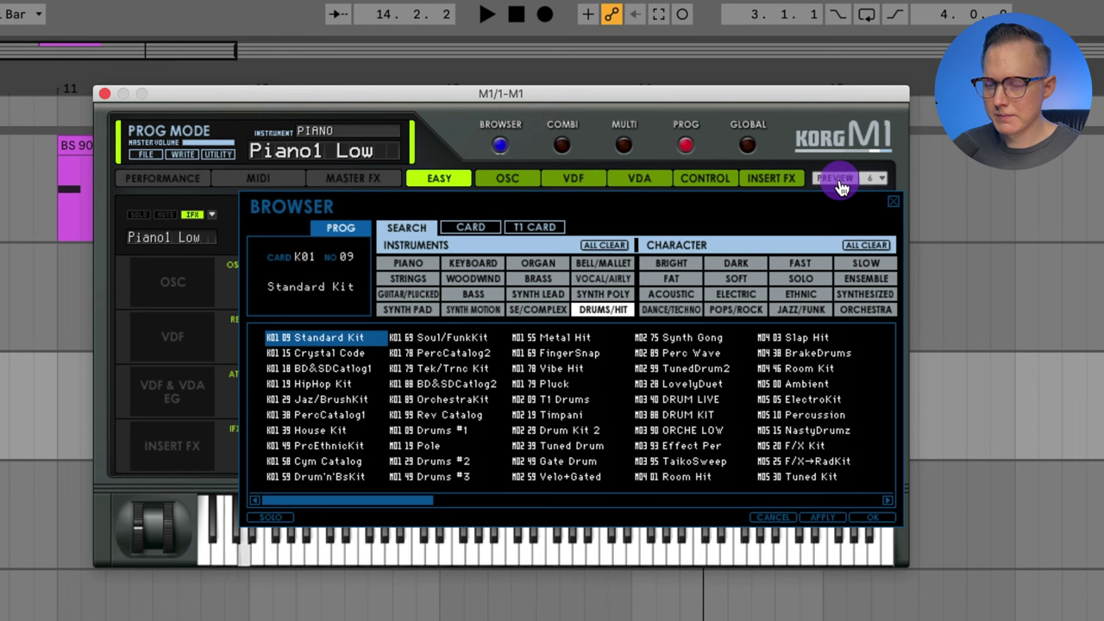
click(841, 185)
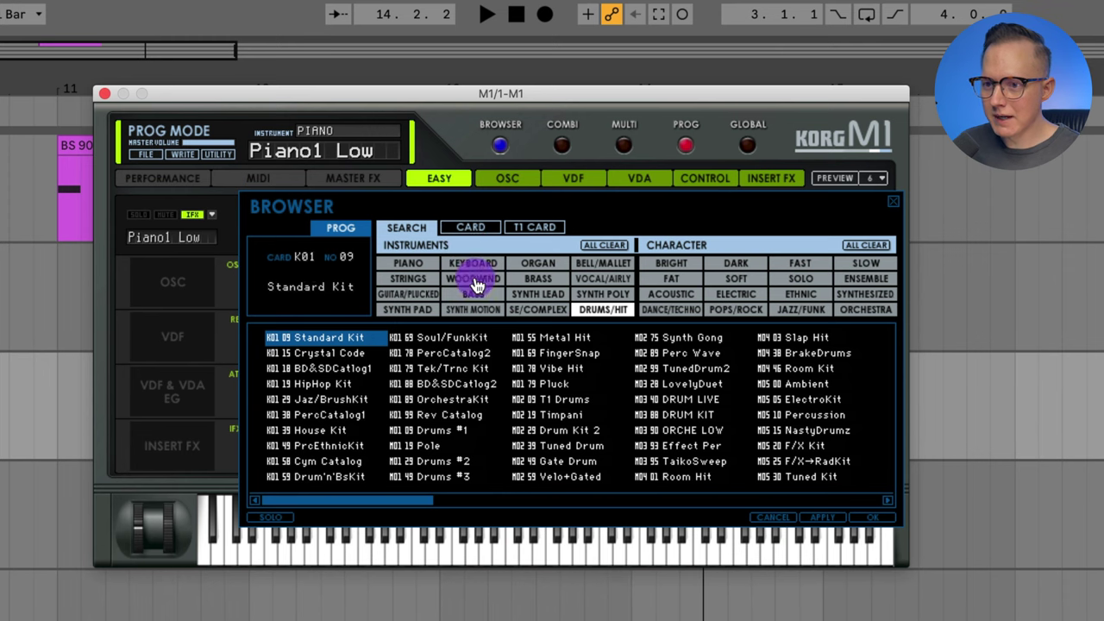
Step: Filter the programs to Piano and try narrowing them by the Bright, Soft and Dark characters
click(408, 264)
click(674, 264)
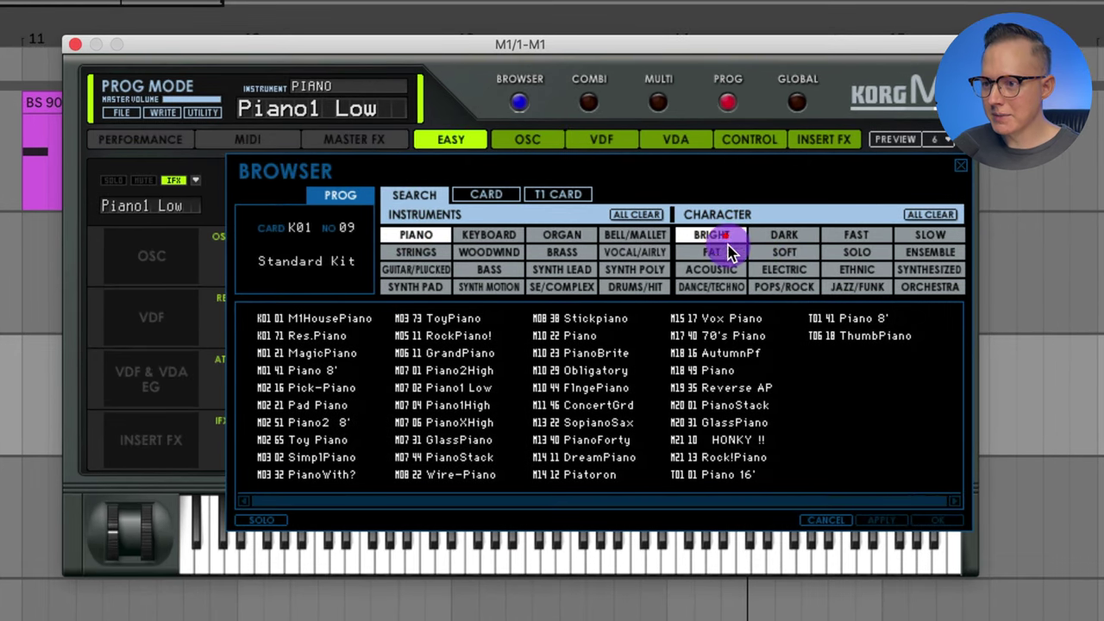
click(735, 279)
click(785, 236)
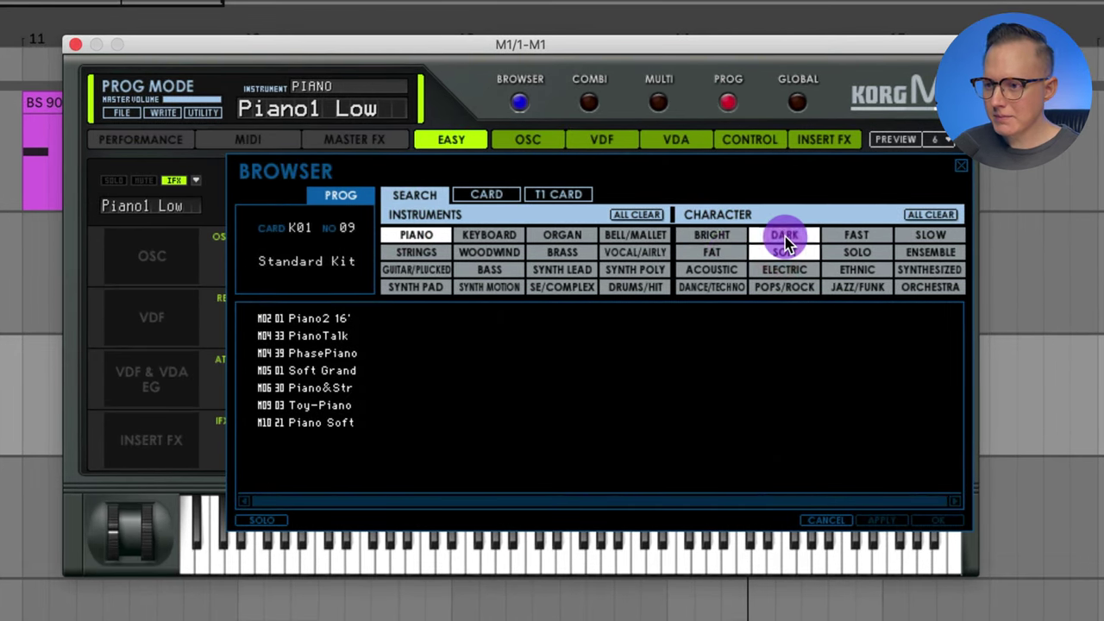
Step: Try the Bright, Fat, Solo, Ethnic and Synthesized character filters on the pianos, and clear all character and instrument filters
click(723, 251)
click(725, 241)
click(858, 252)
click(858, 269)
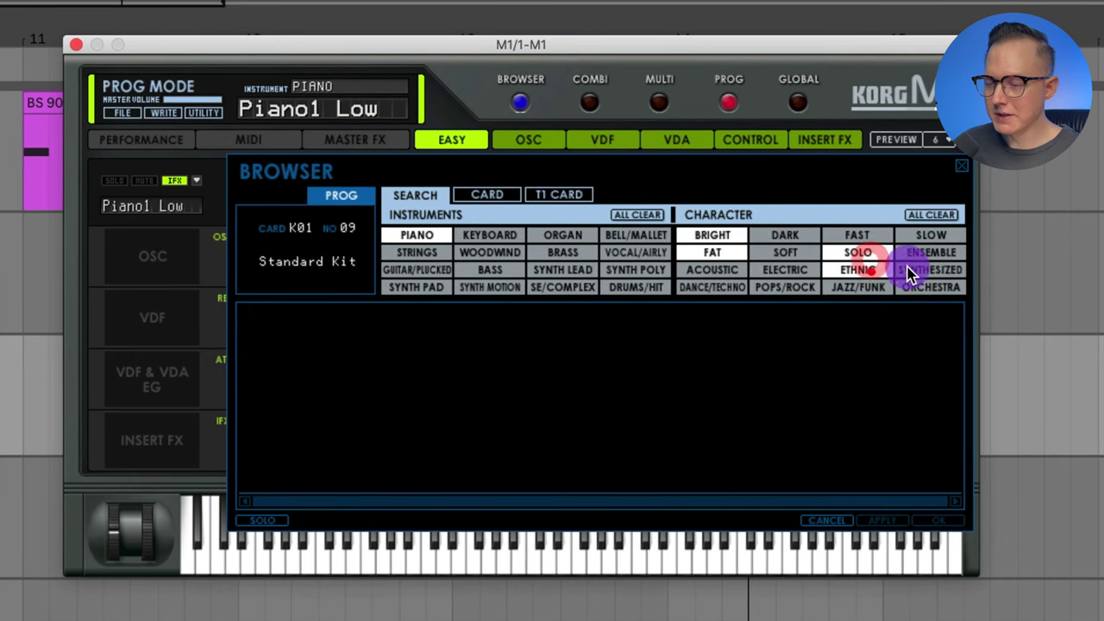
click(932, 269)
click(932, 215)
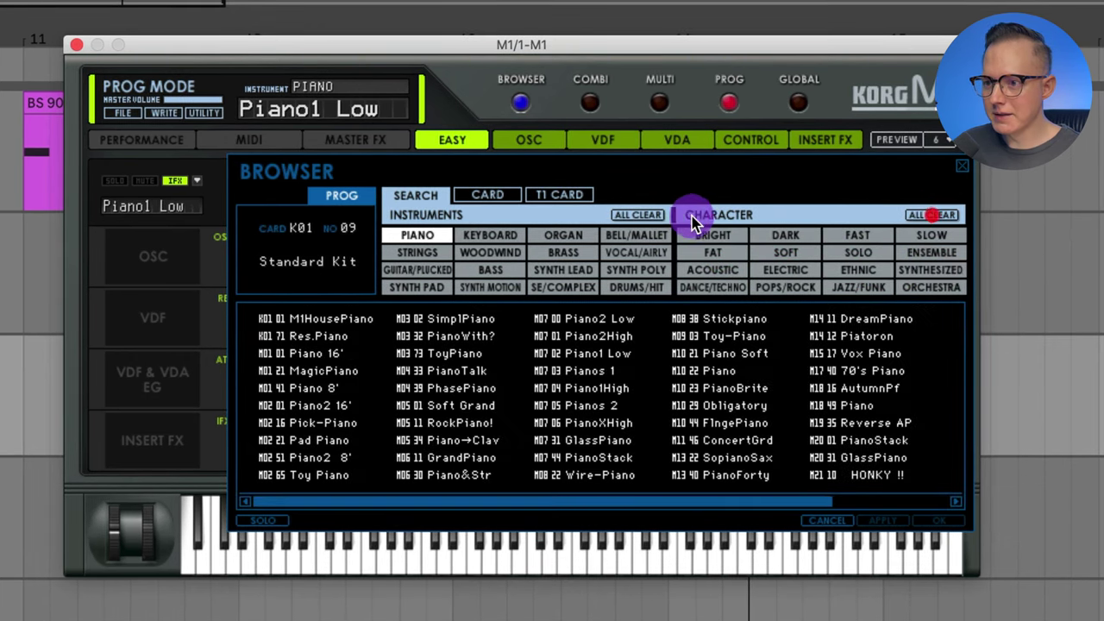
click(639, 215)
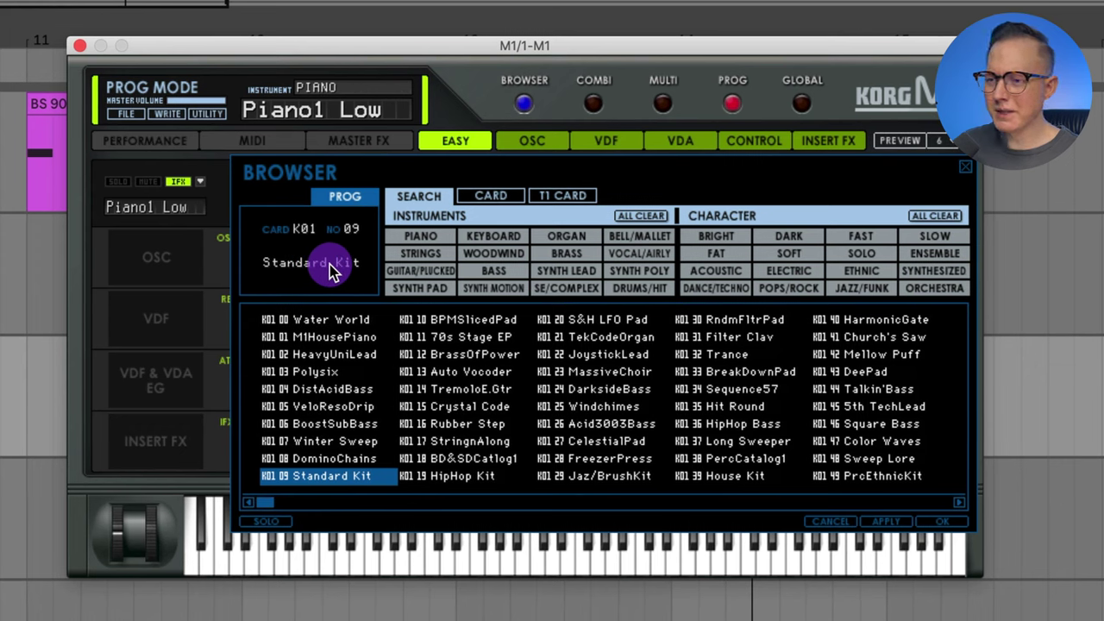
Step: Switch the browser to the card view and look through the programs on Cards 1 to 5, returning to Card 1
click(494, 198)
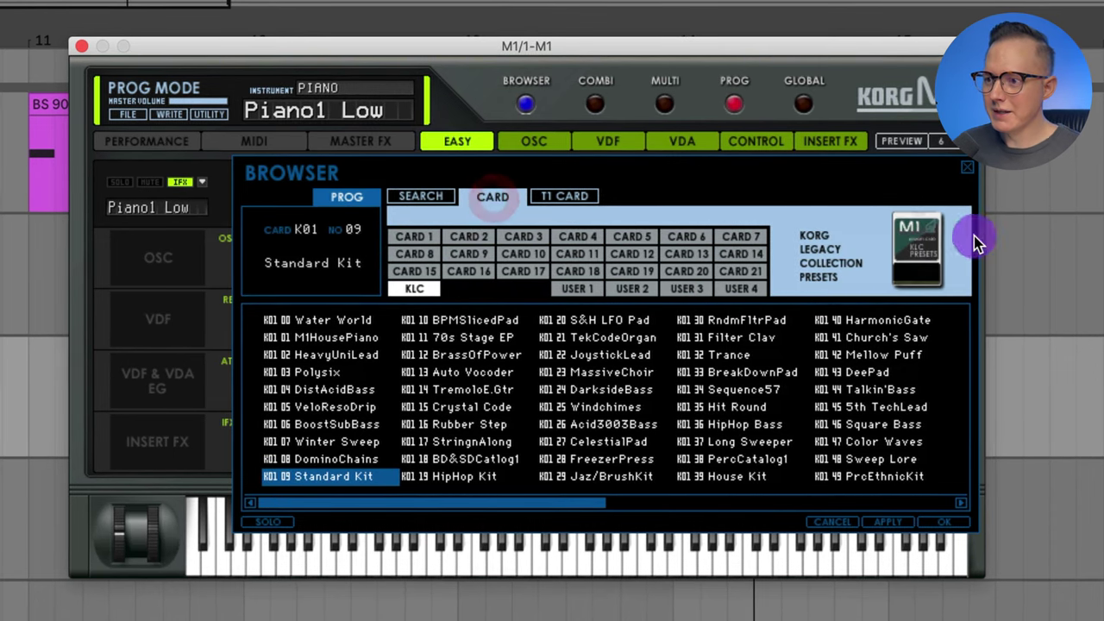
click(414, 237)
click(464, 239)
click(524, 238)
click(578, 238)
click(632, 238)
click(528, 240)
click(591, 237)
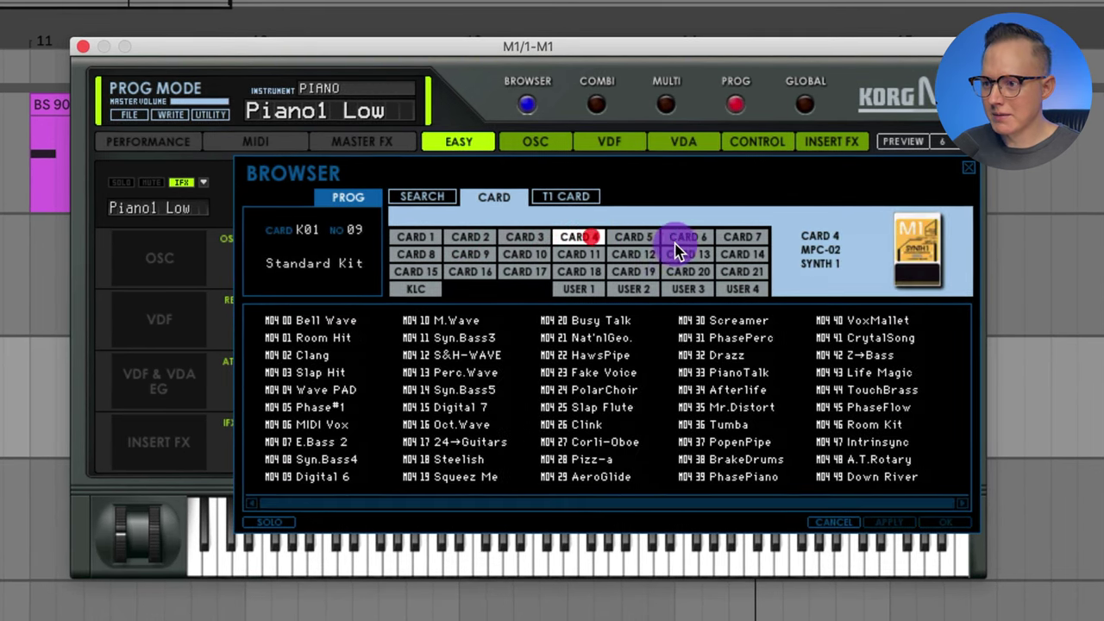
click(634, 237)
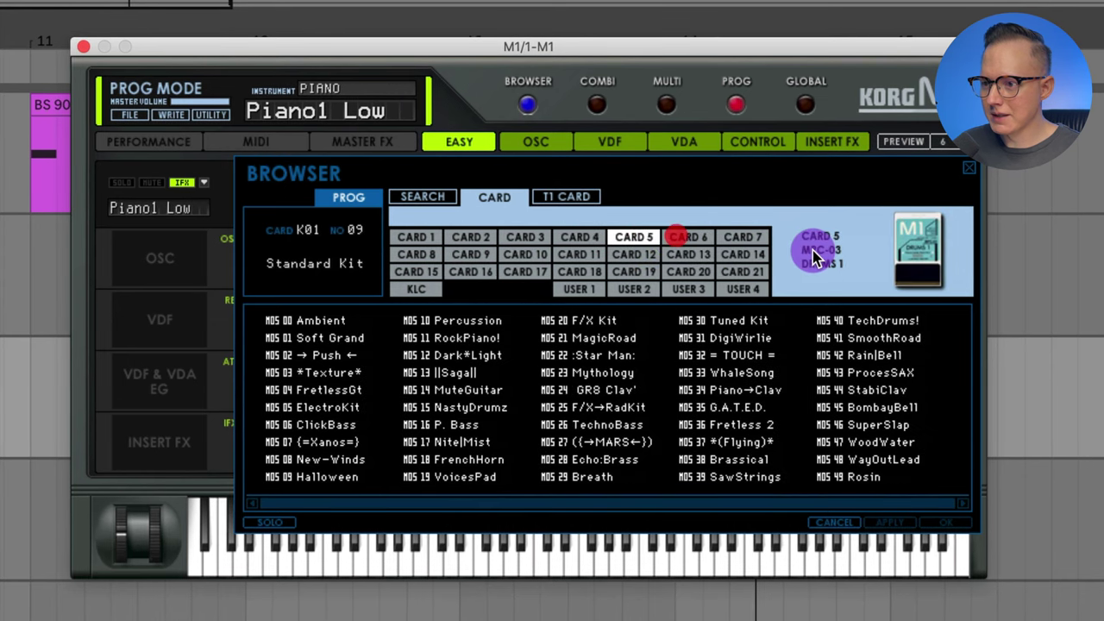
click(419, 238)
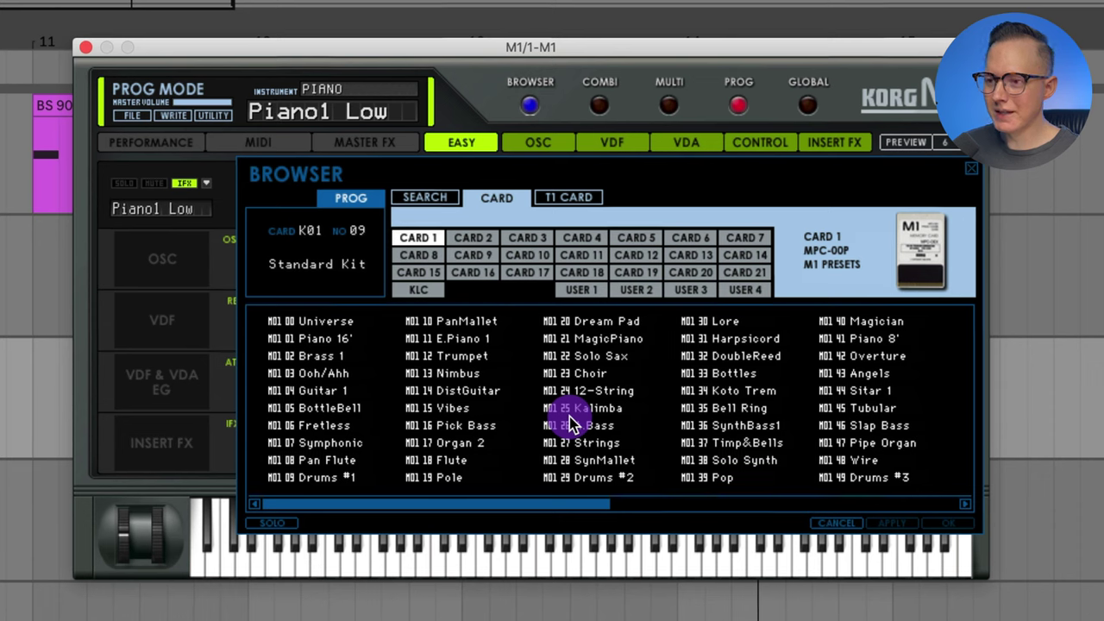
Step: View the program slots on the User 1 card, and revisit Card 4 and Card 1
click(573, 291)
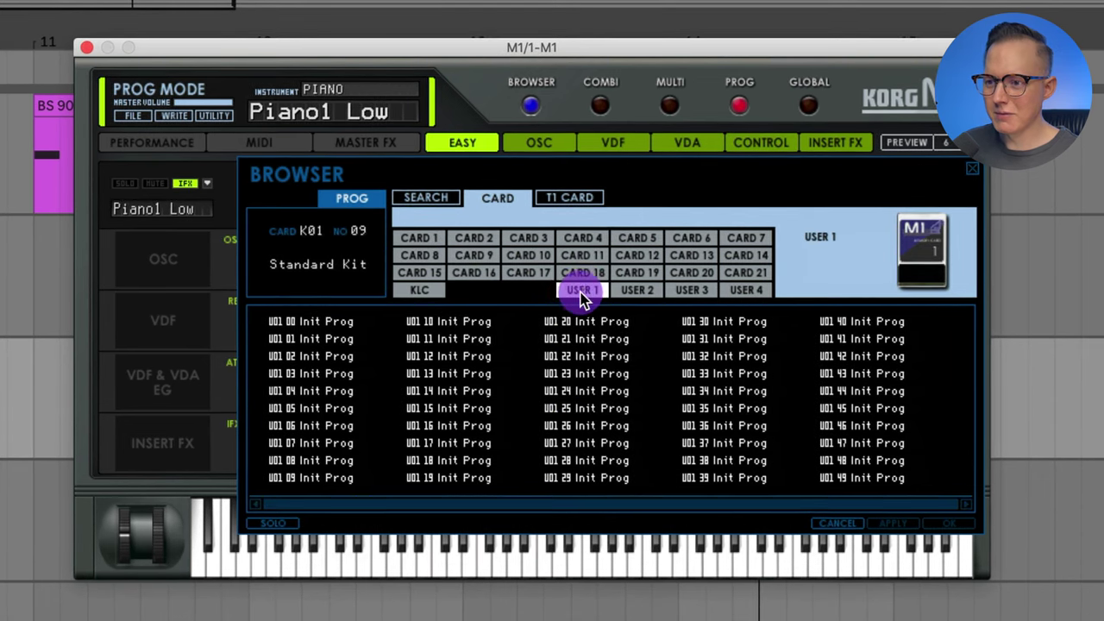
click(579, 240)
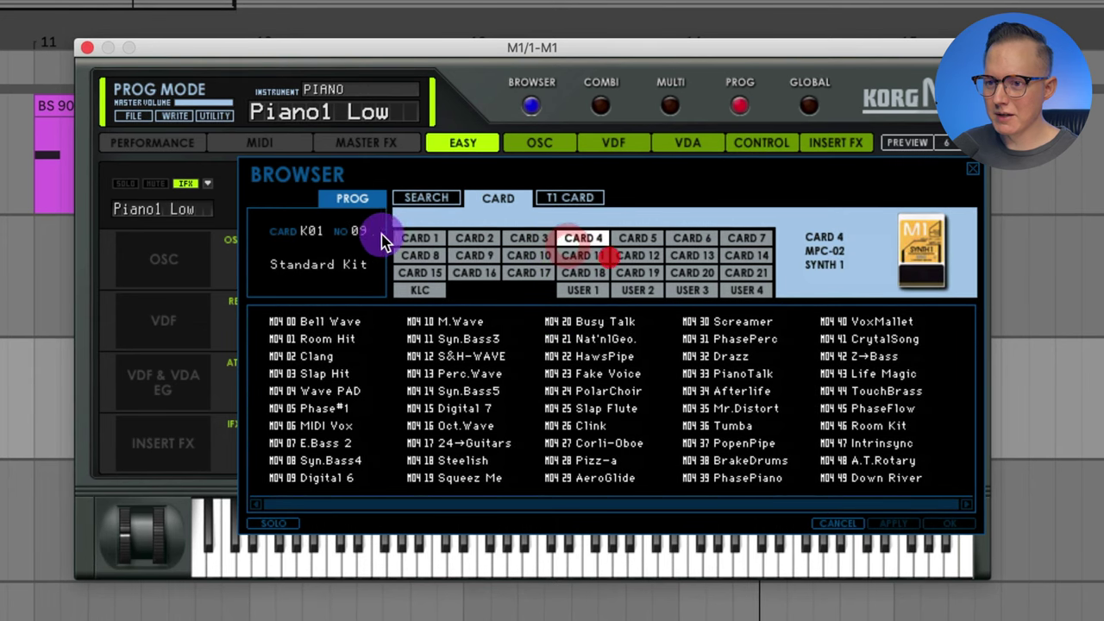
click(421, 240)
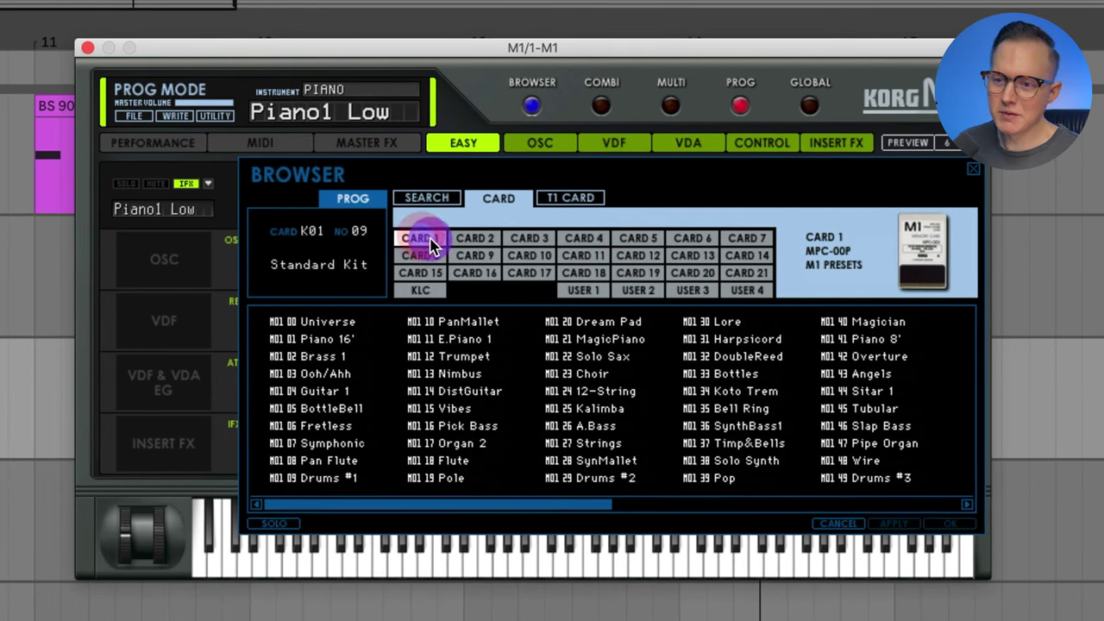
Step: Return briefly to the search view and show the programs on T1 Card 4
click(434, 199)
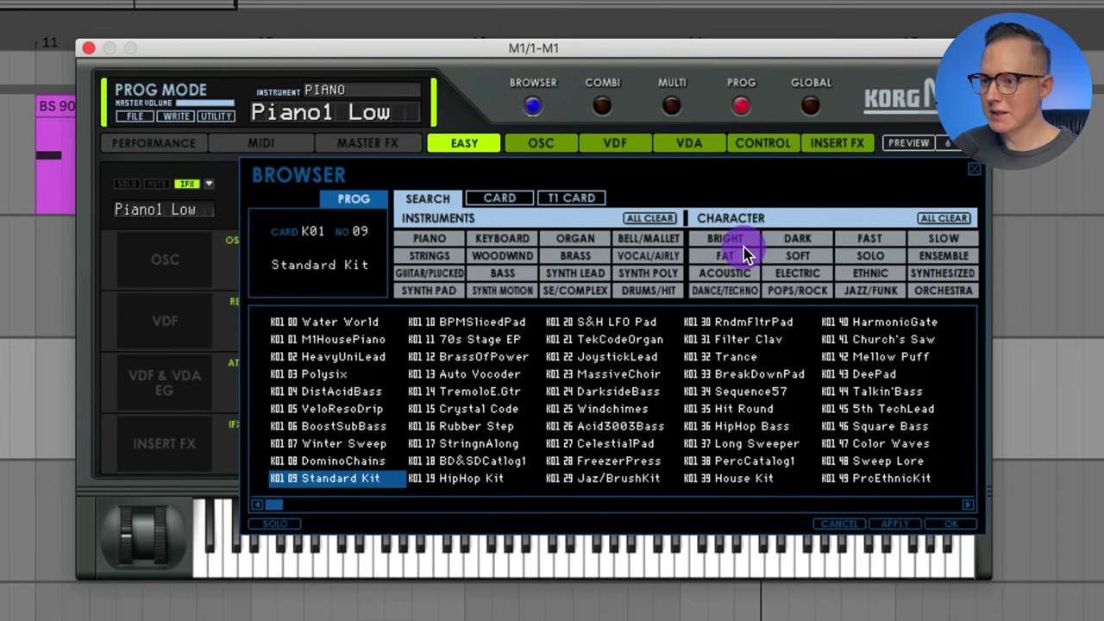
click(580, 197)
click(574, 244)
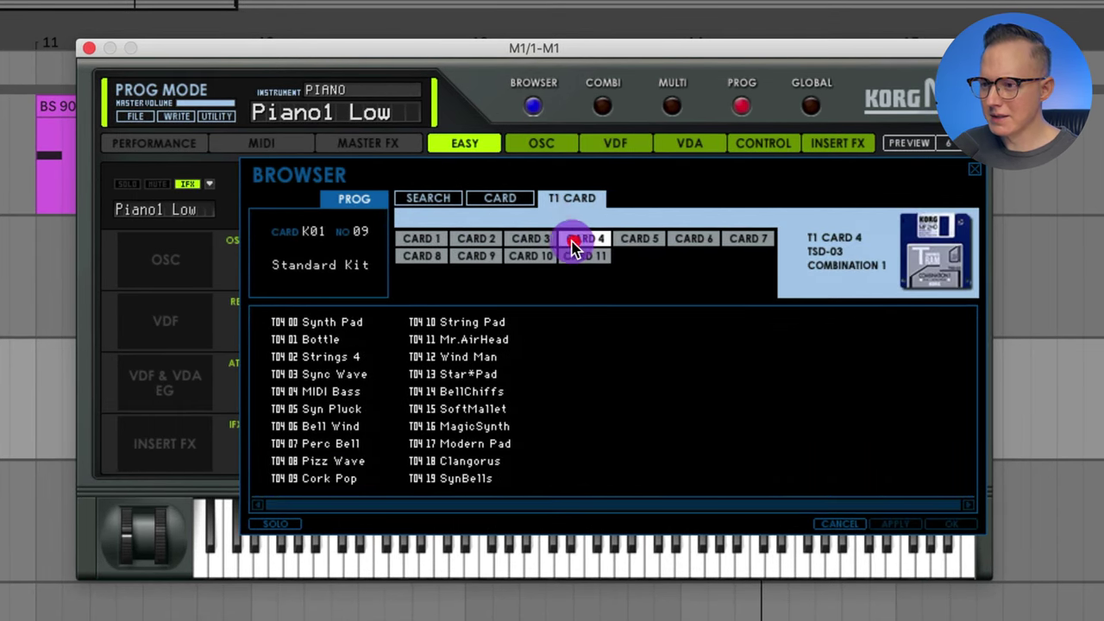
Step: View T1 Cards 3 and 6, and load the M1HousePiano program from the piano results in the search view
click(535, 240)
click(695, 239)
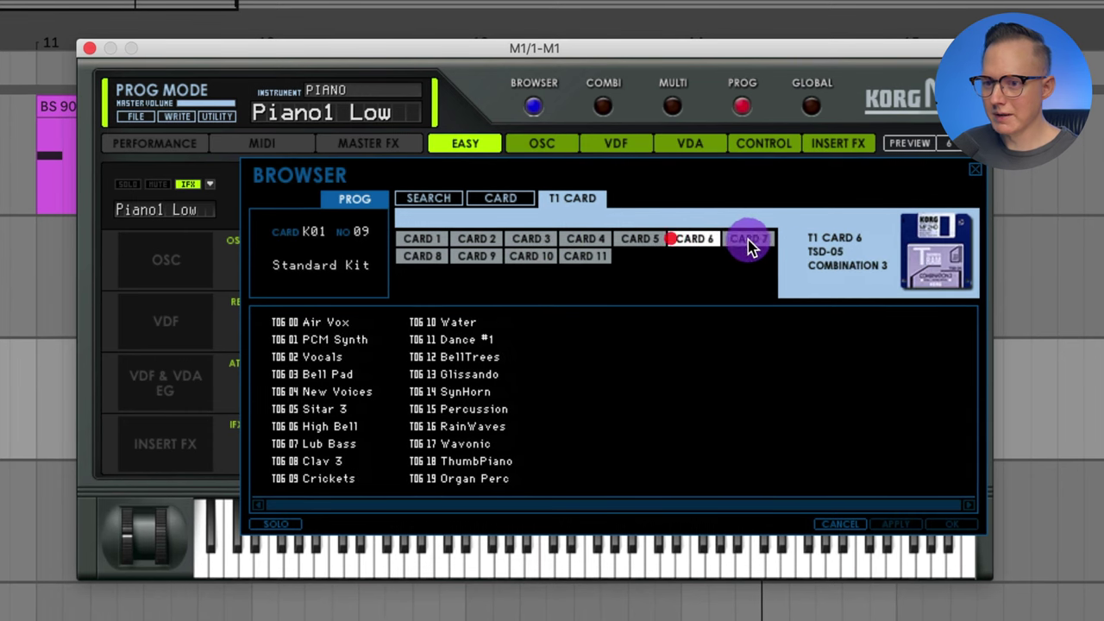
click(425, 198)
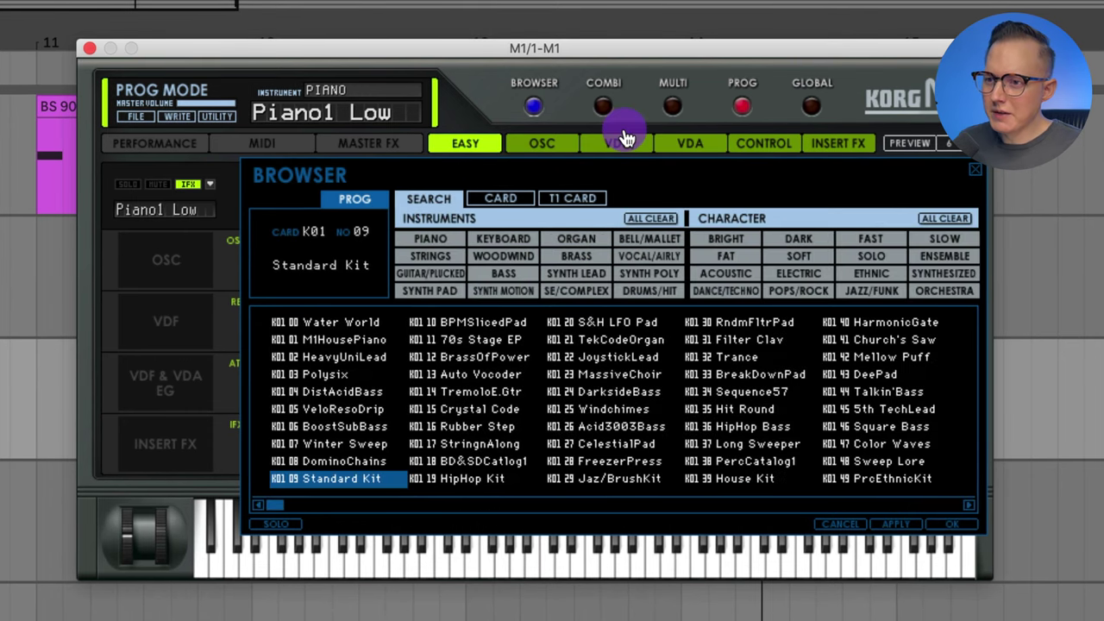
click(445, 242)
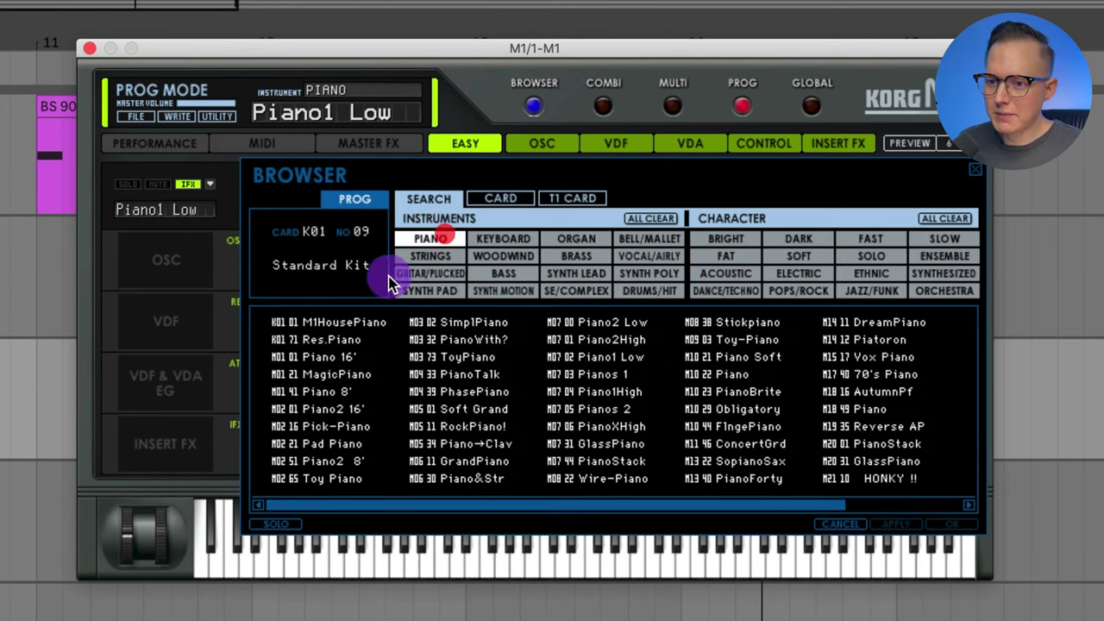
double_click(355, 321)
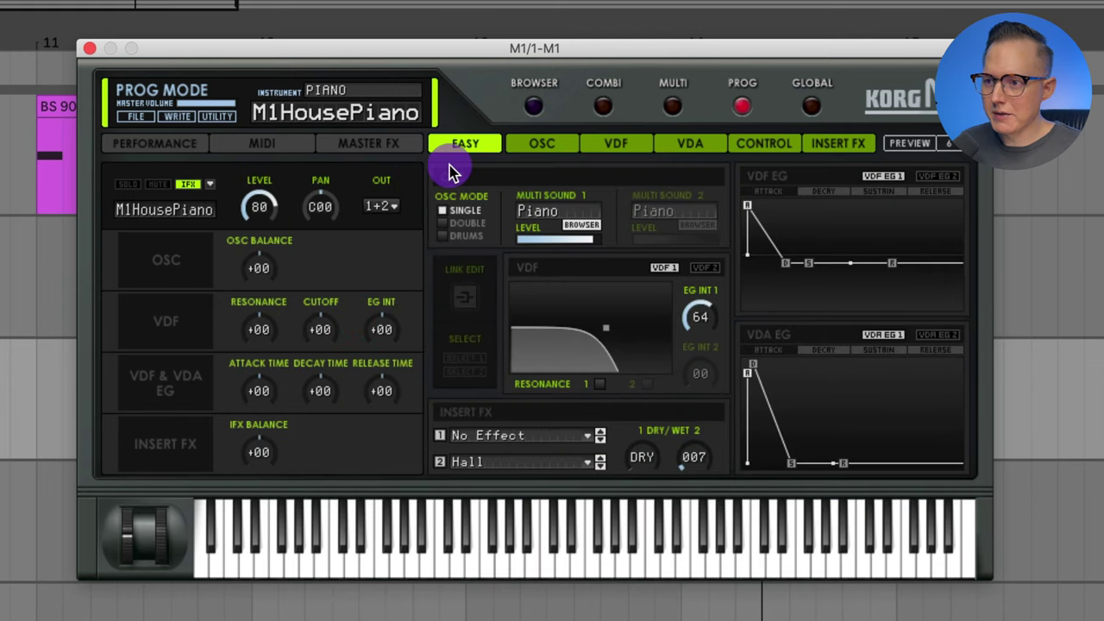
Step: Switch to Multi mode and show its MIDI settings and write options, with a brief comparison to Combi mode
click(674, 107)
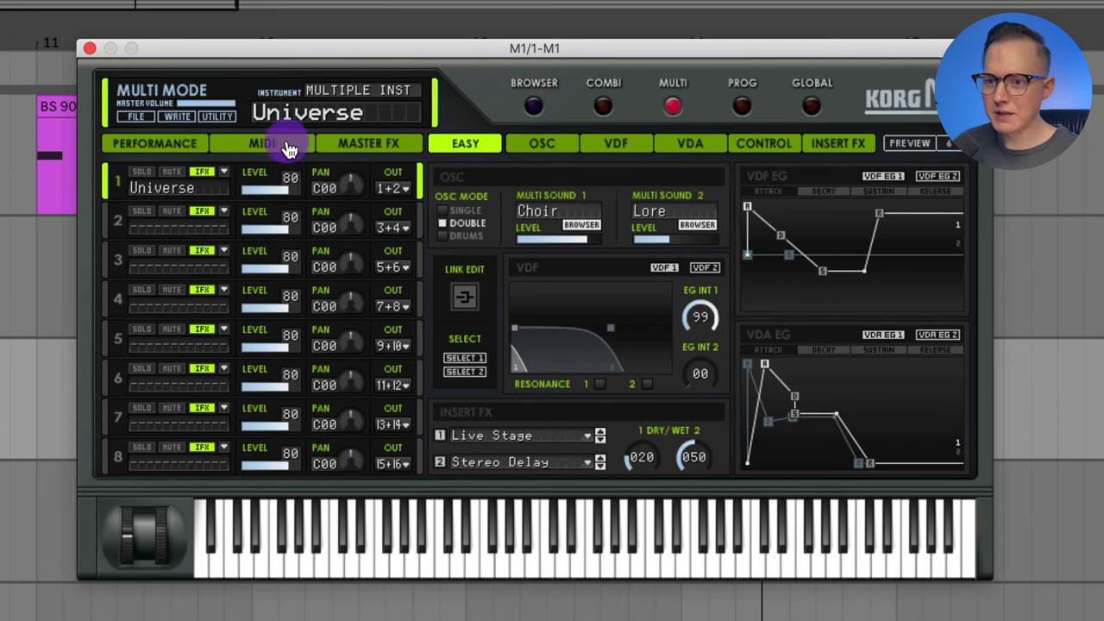
click(287, 146)
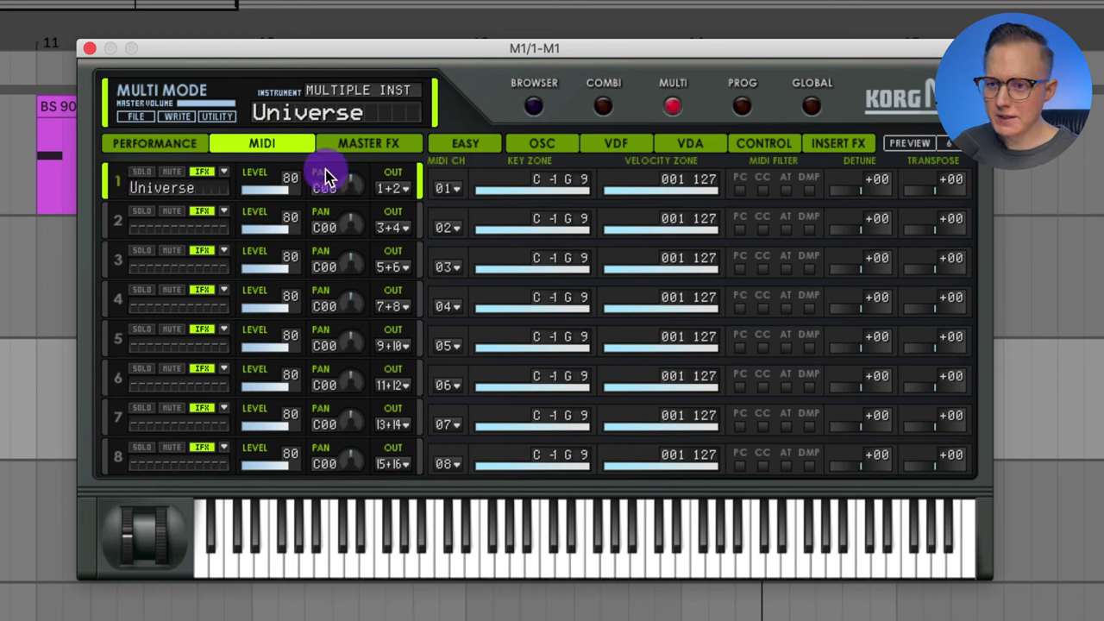
click(183, 116)
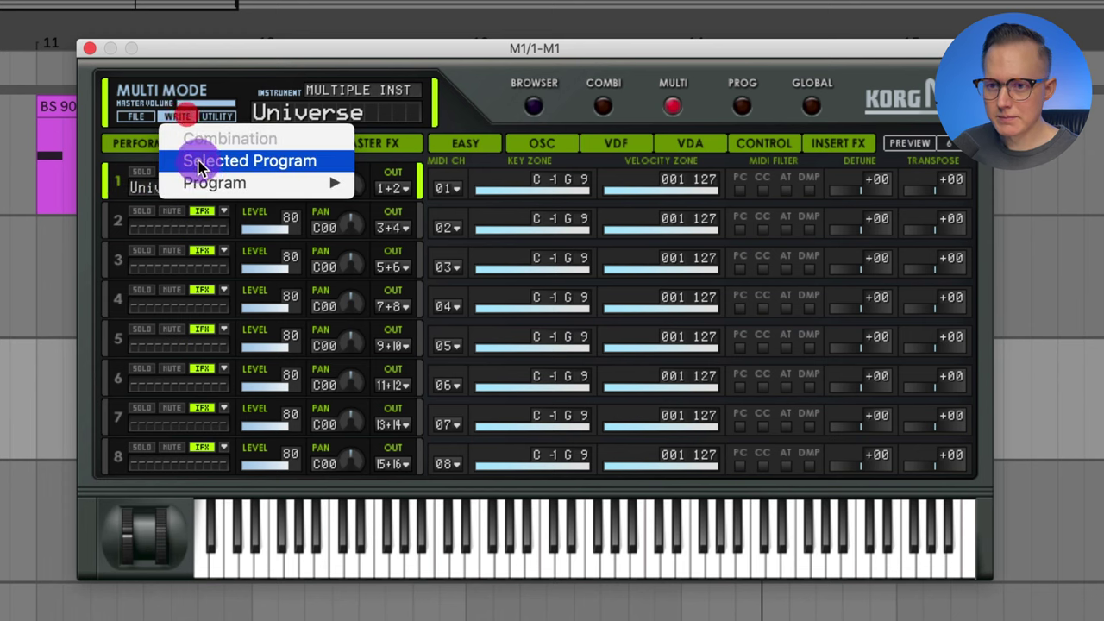
mouse_move(203, 180)
click(169, 93)
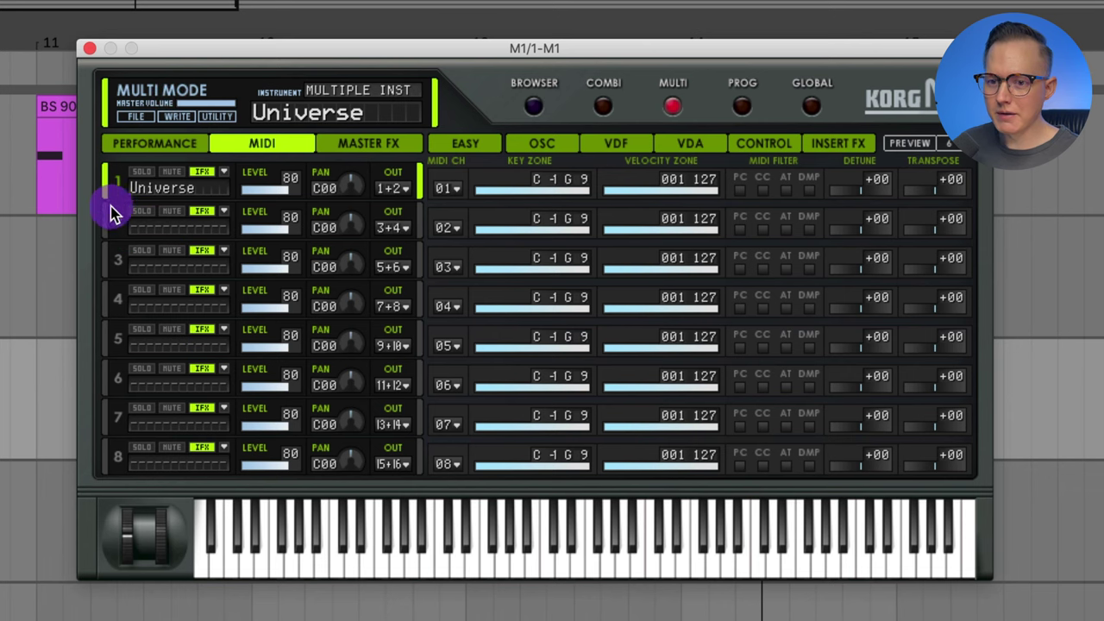
click(602, 105)
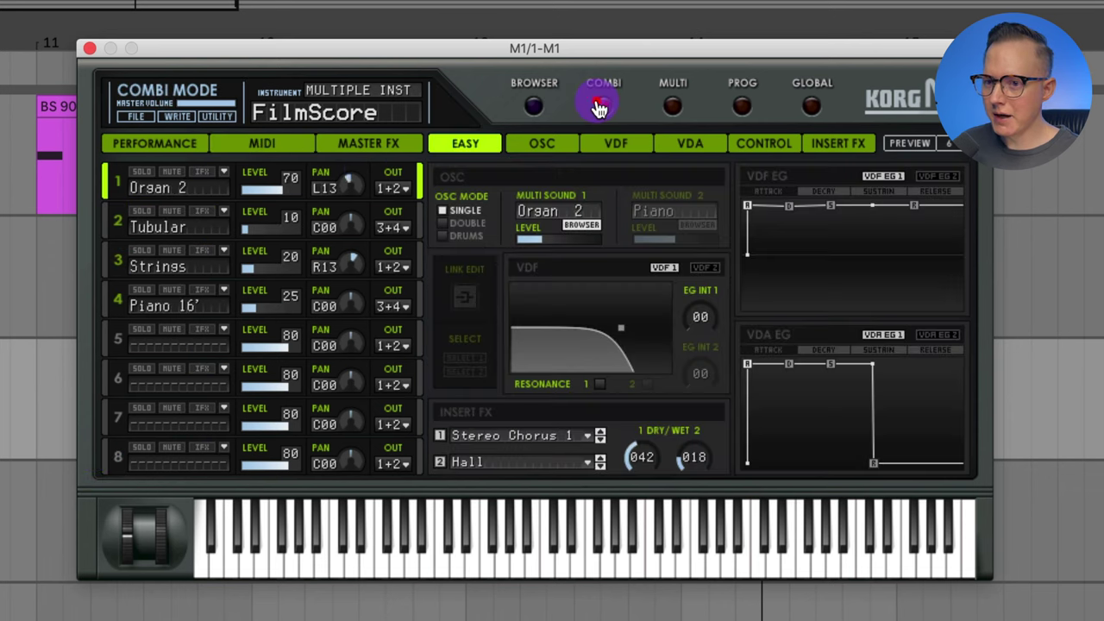
click(671, 107)
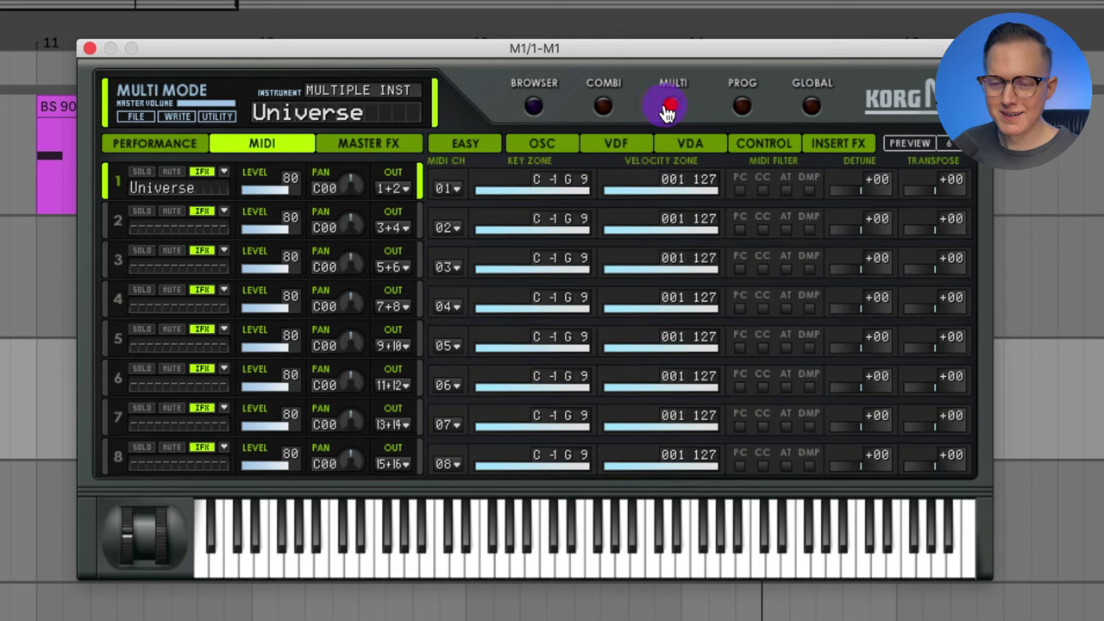
Step: Load the M1HousePiano program into slot 1 of Multi mode
click(224, 176)
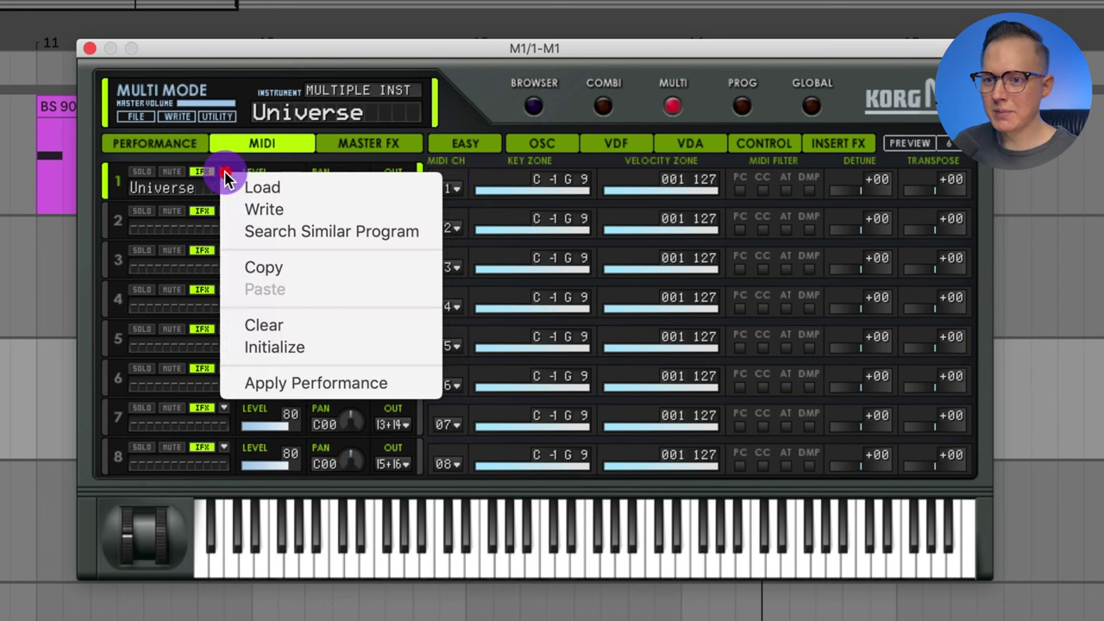
click(266, 191)
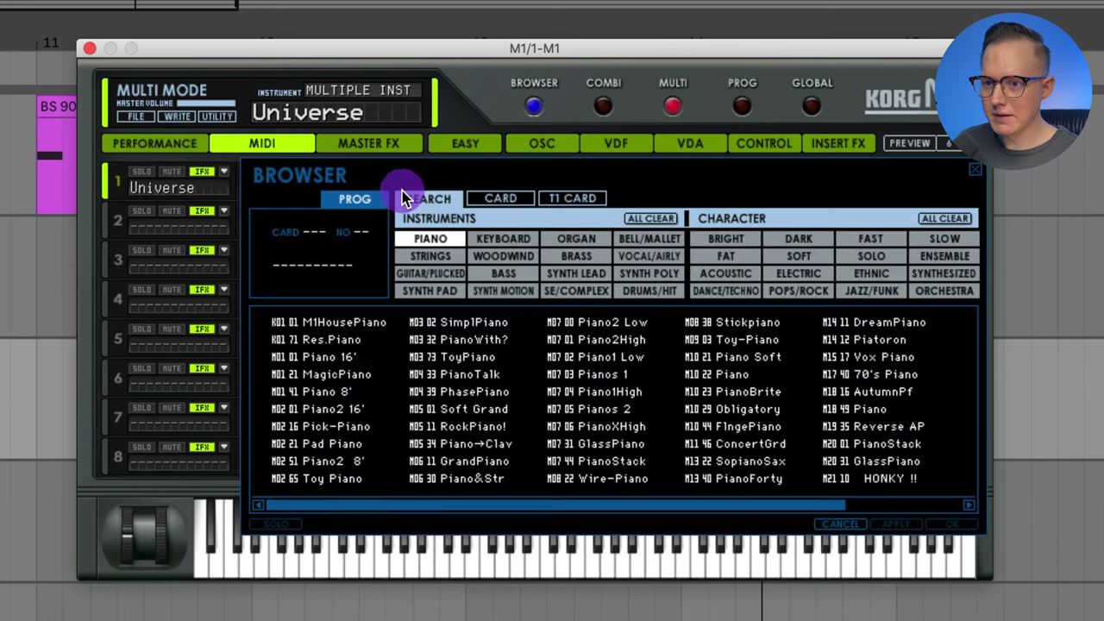
double_click(369, 329)
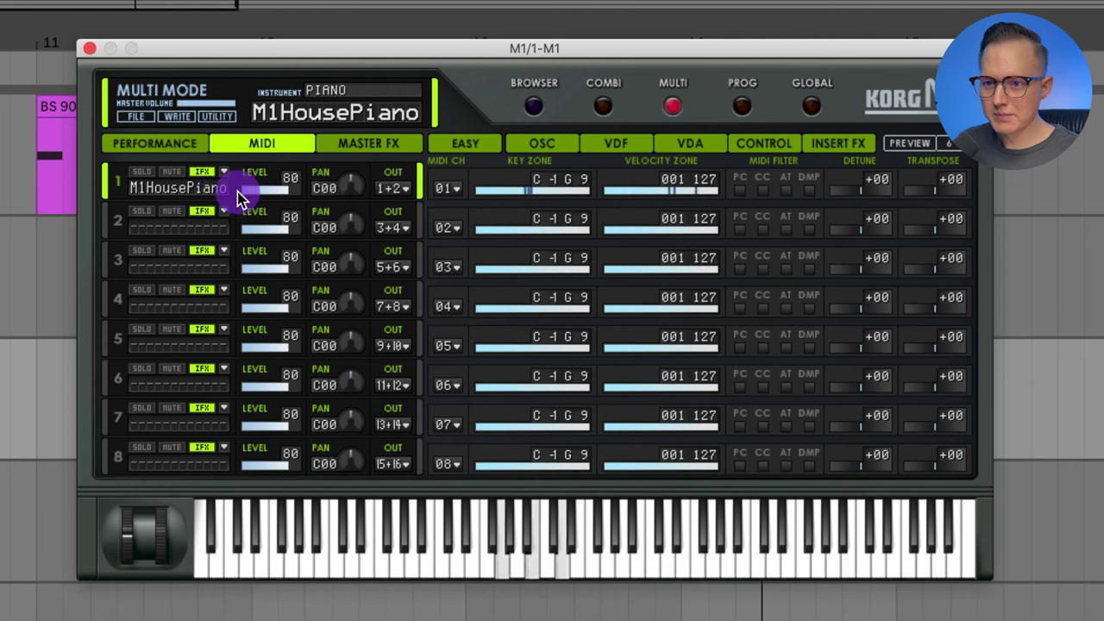
Step: Try the mute, solo and insert-effect switches on the slot 1 M1HousePiano program
click(173, 174)
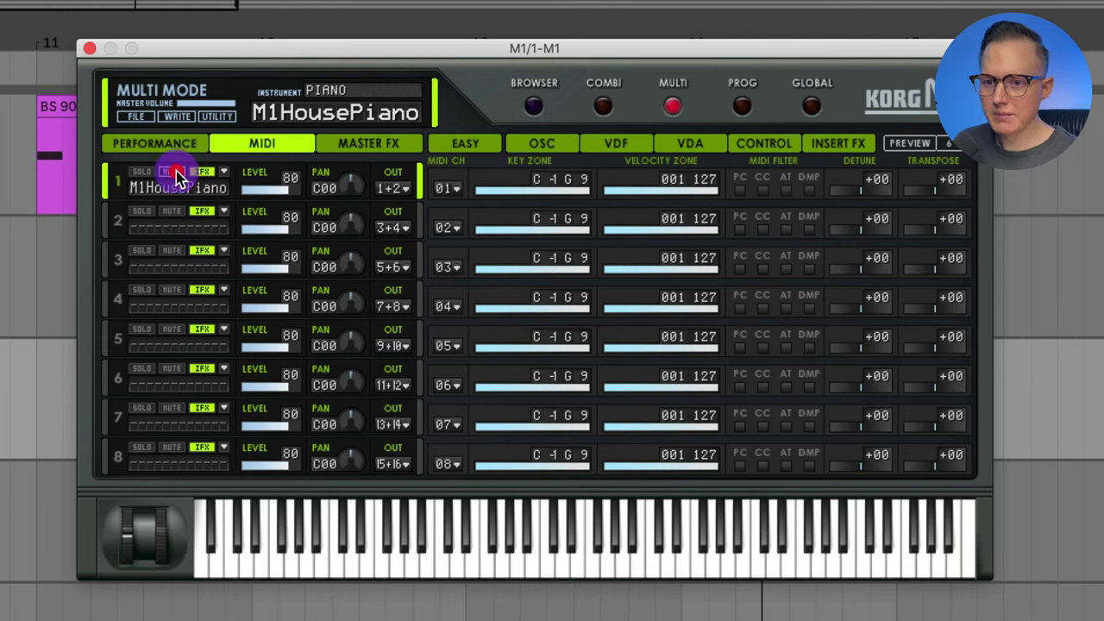
click(145, 173)
click(146, 174)
click(172, 173)
click(203, 172)
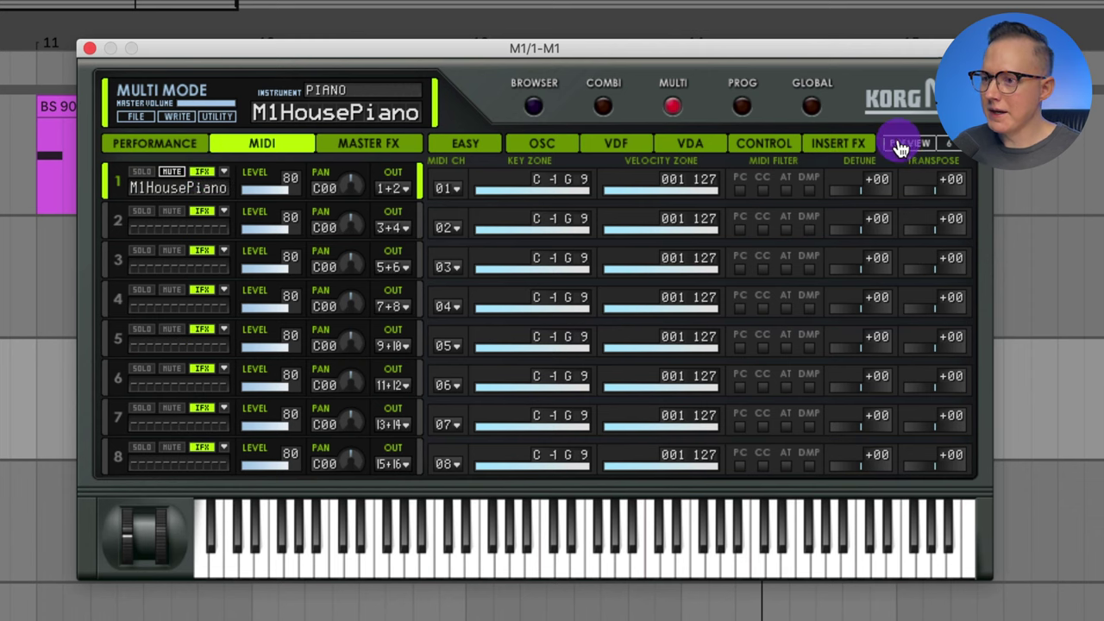
Step: Show the insert effects of M1HousePiano, browse the FX 1 effect types, and look at the FX 2 and FX 1 slots
click(852, 148)
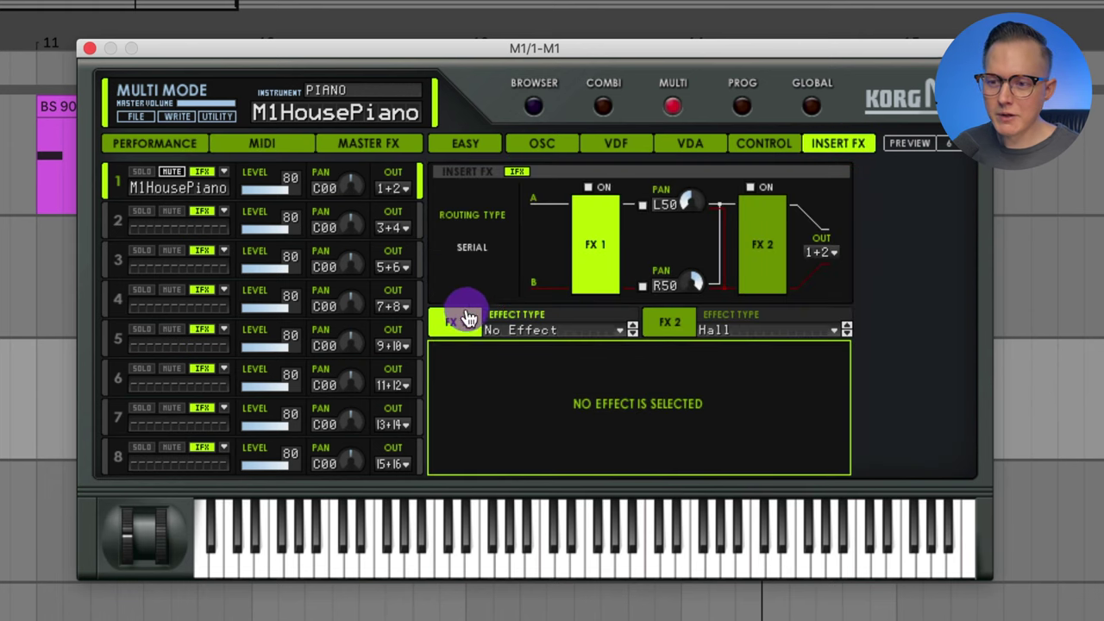
click(537, 332)
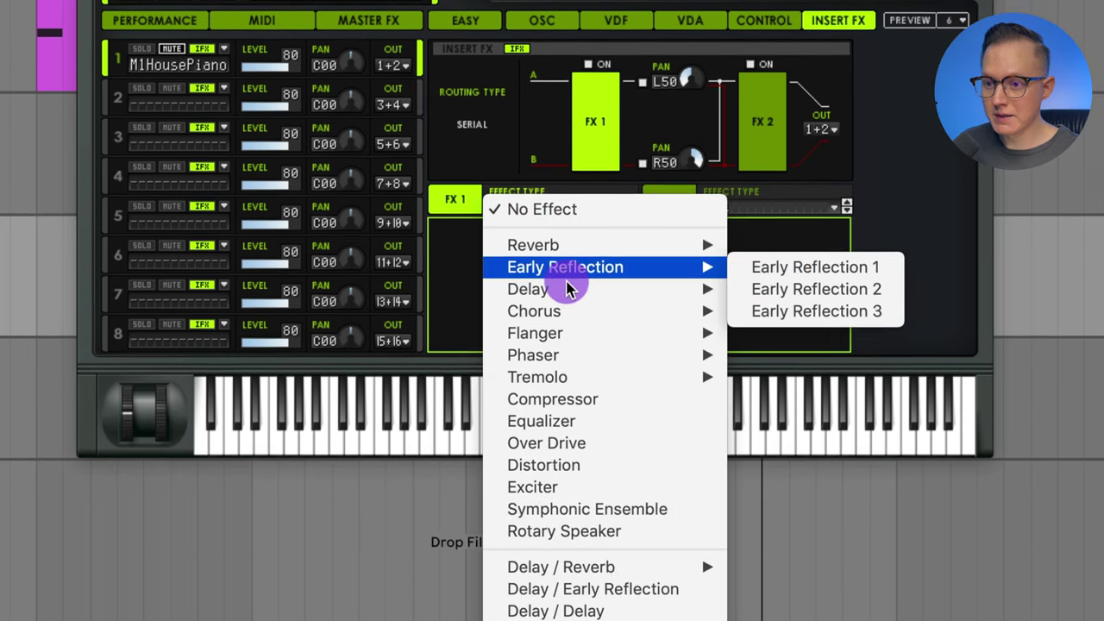
mouse_move(567, 417)
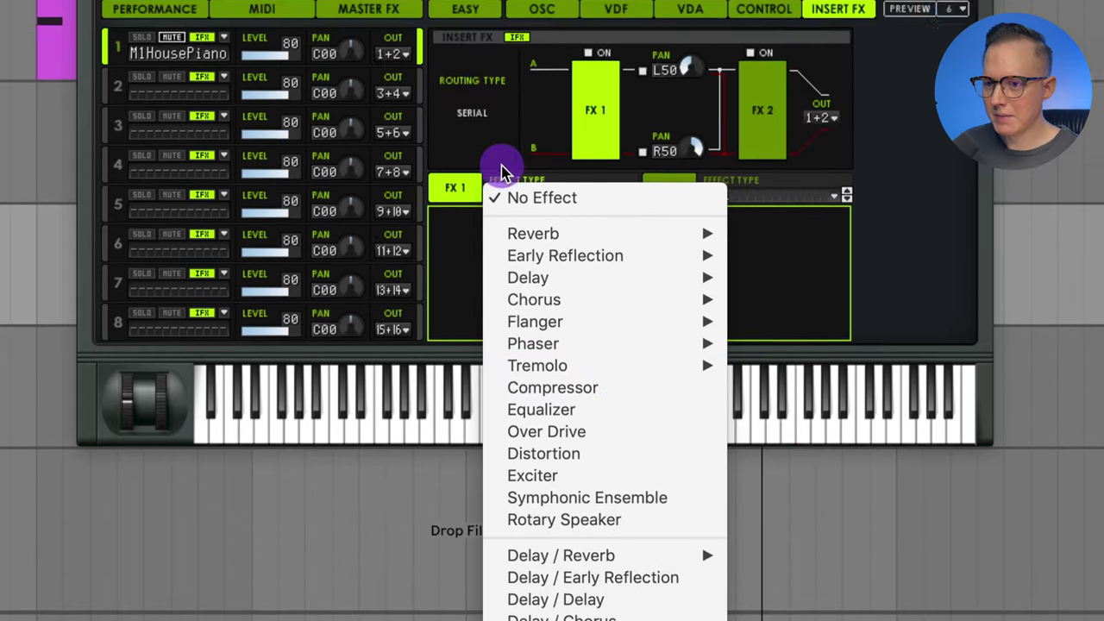
click(442, 53)
drag(459, 246, 492, 308)
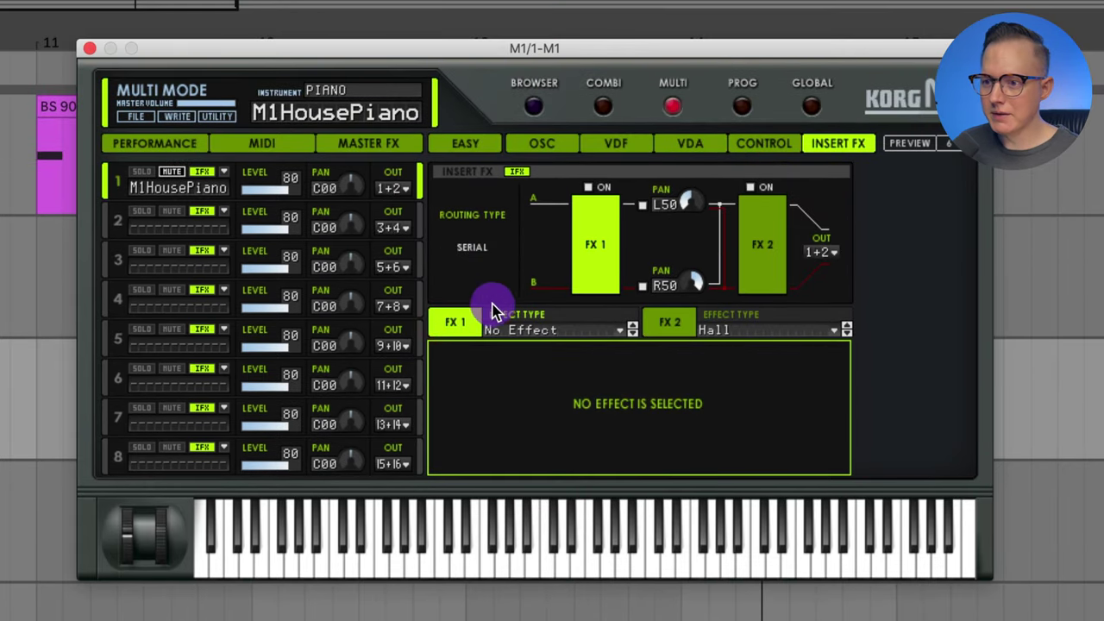
click(669, 323)
click(455, 322)
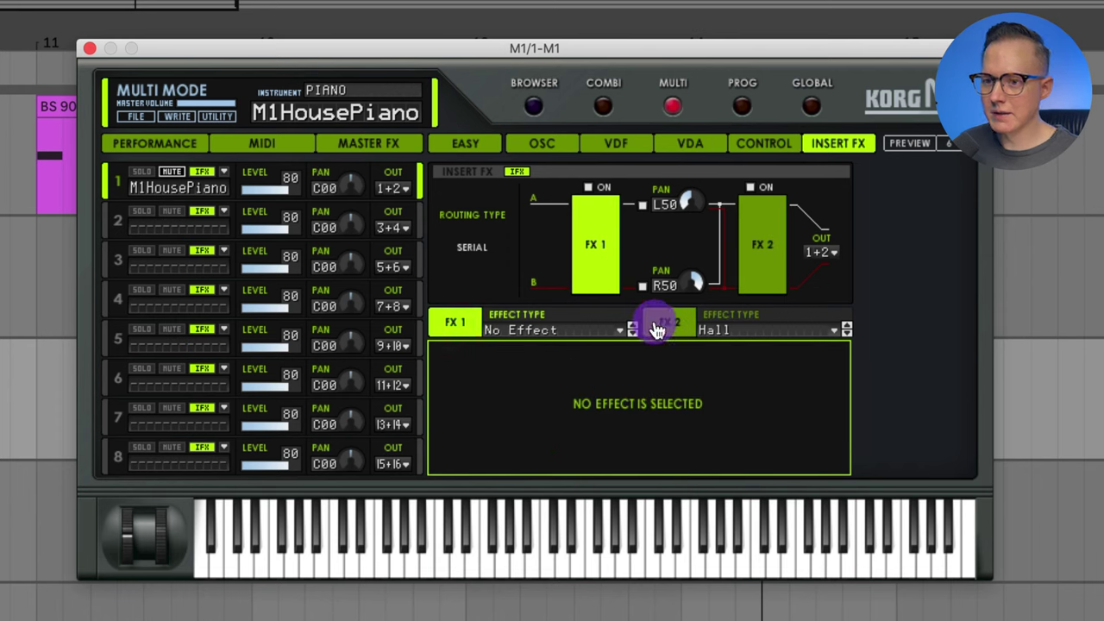
Step: Set the FX 1 insert effect of M1HousePiano to the Hall reverb
click(535, 336)
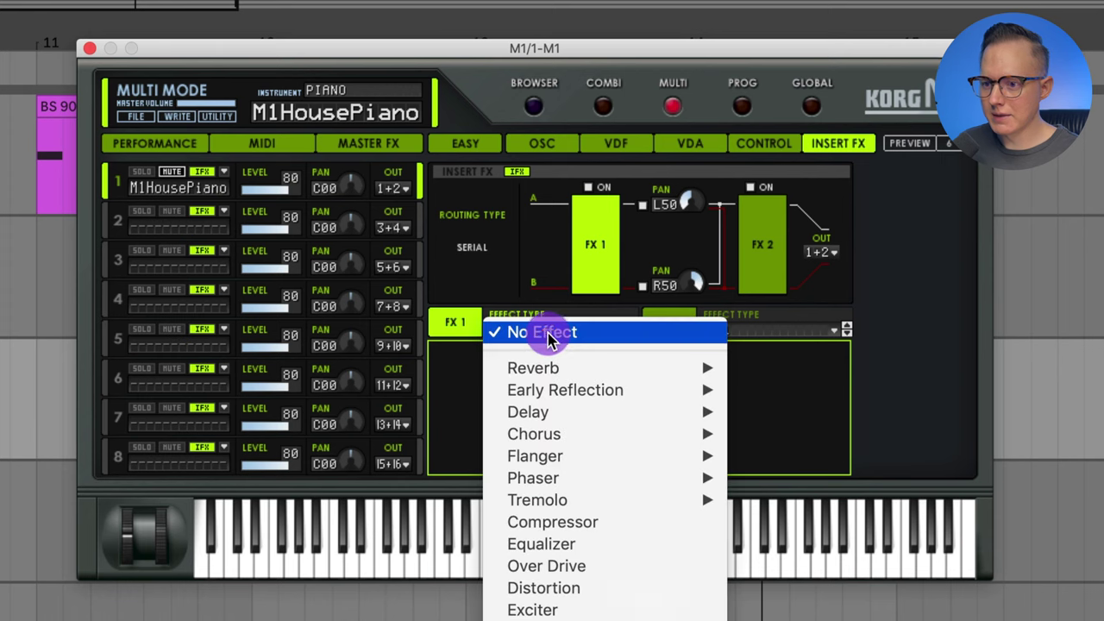
mouse_move(562, 365)
click(817, 369)
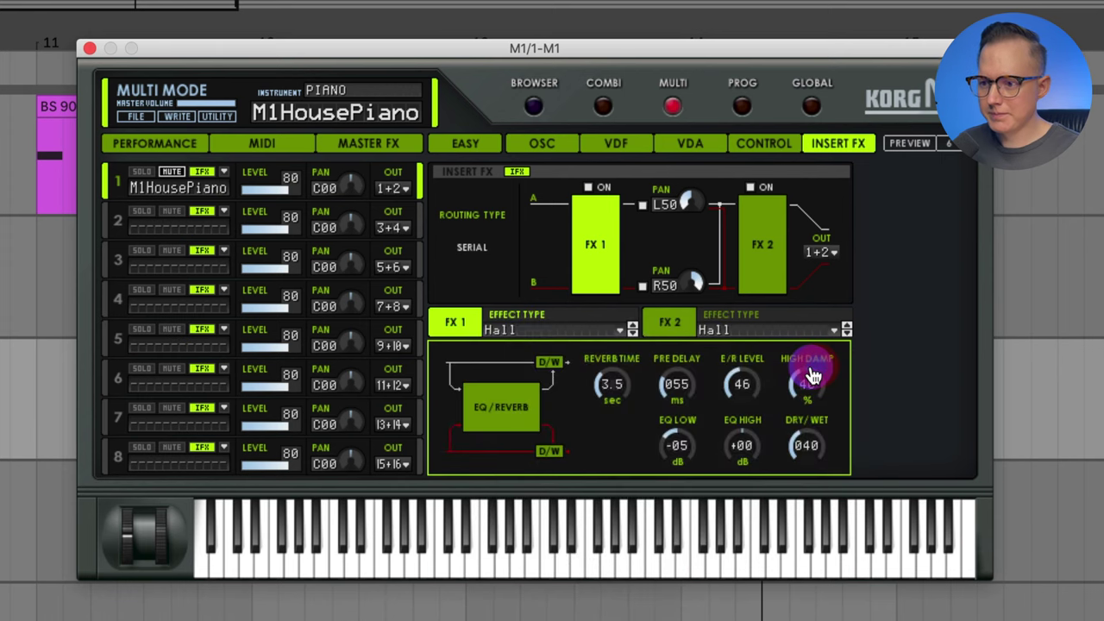
Step: Unmute M1HousePiano in slot 1 and toggle its insert effects to compare the sound, leaving them off
click(188, 174)
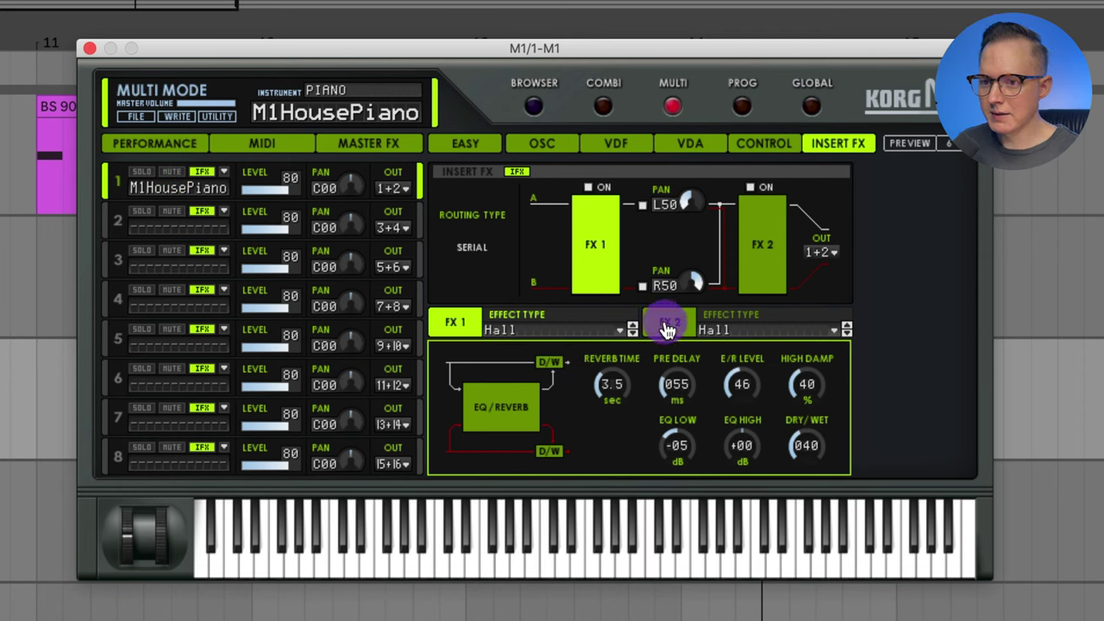
click(205, 180)
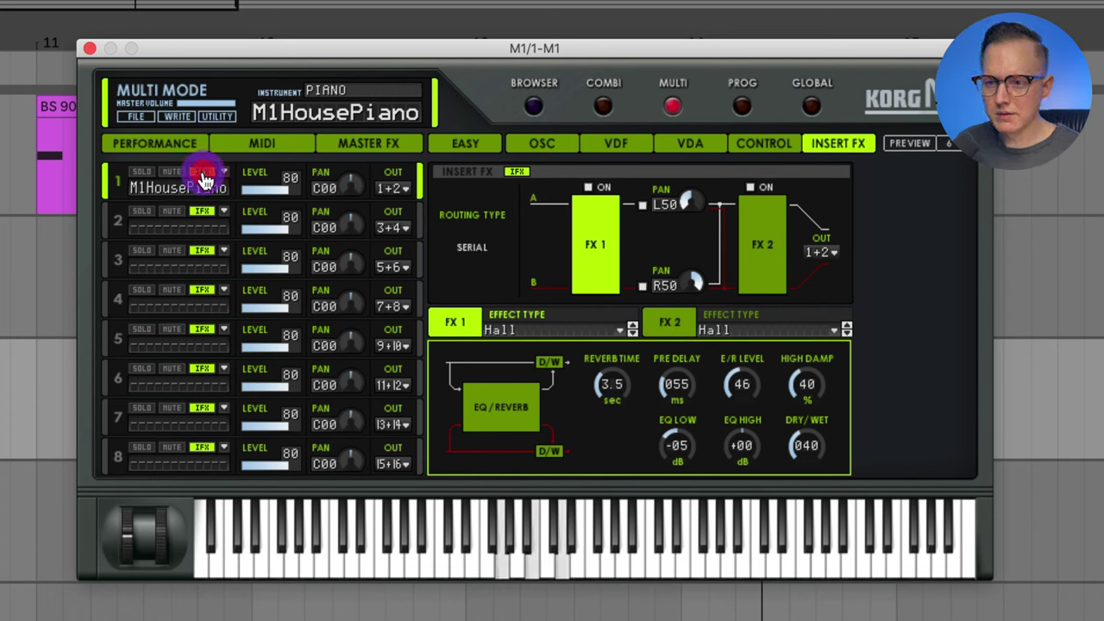
click(205, 179)
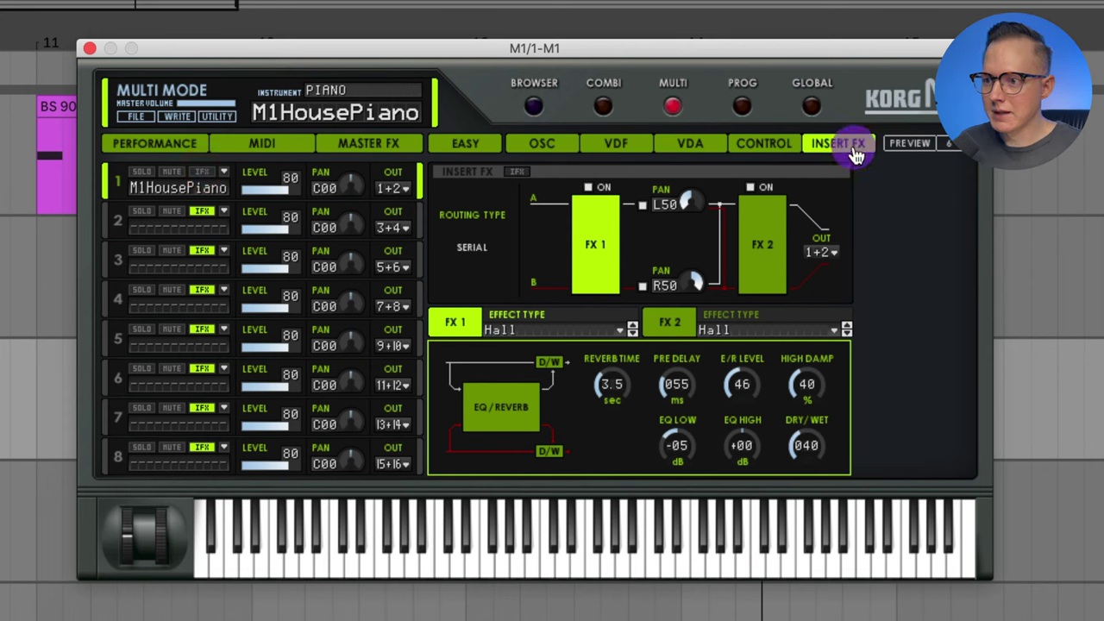
click(205, 179)
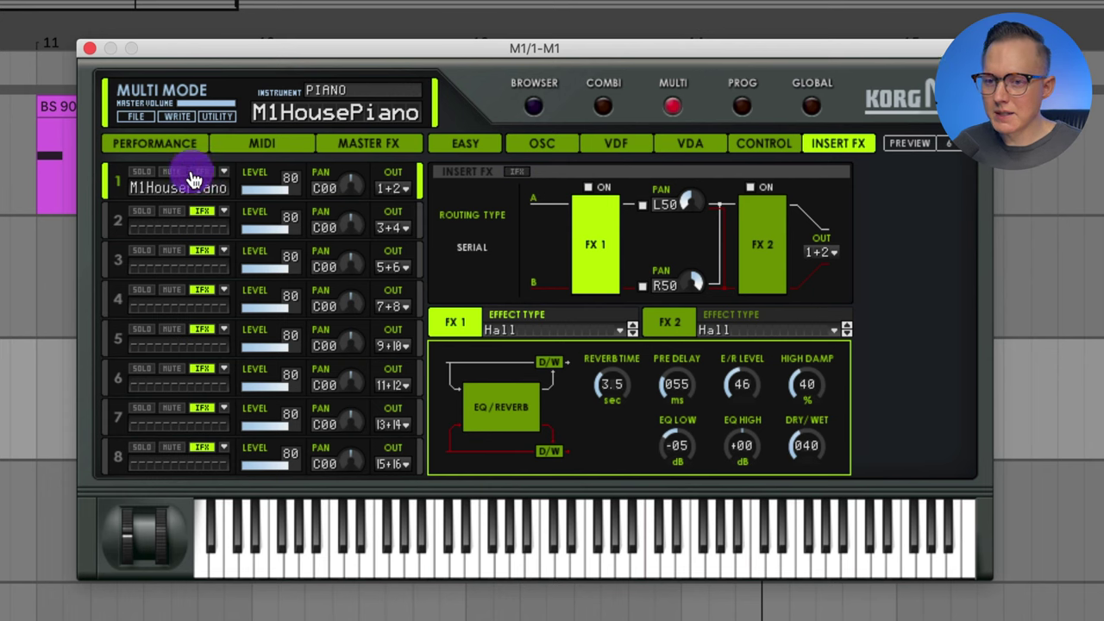
Step: Show the master effects and load the Organ 2 program into slot 2 using the Organ instrument filter
click(369, 144)
click(108, 224)
click(109, 182)
click(104, 218)
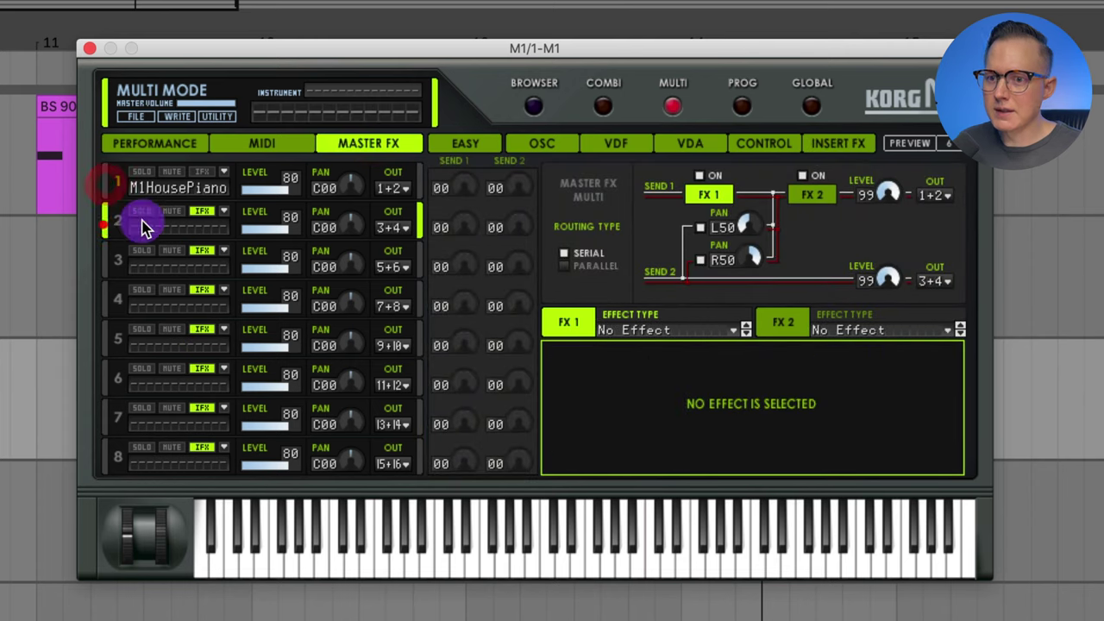
click(224, 215)
click(242, 226)
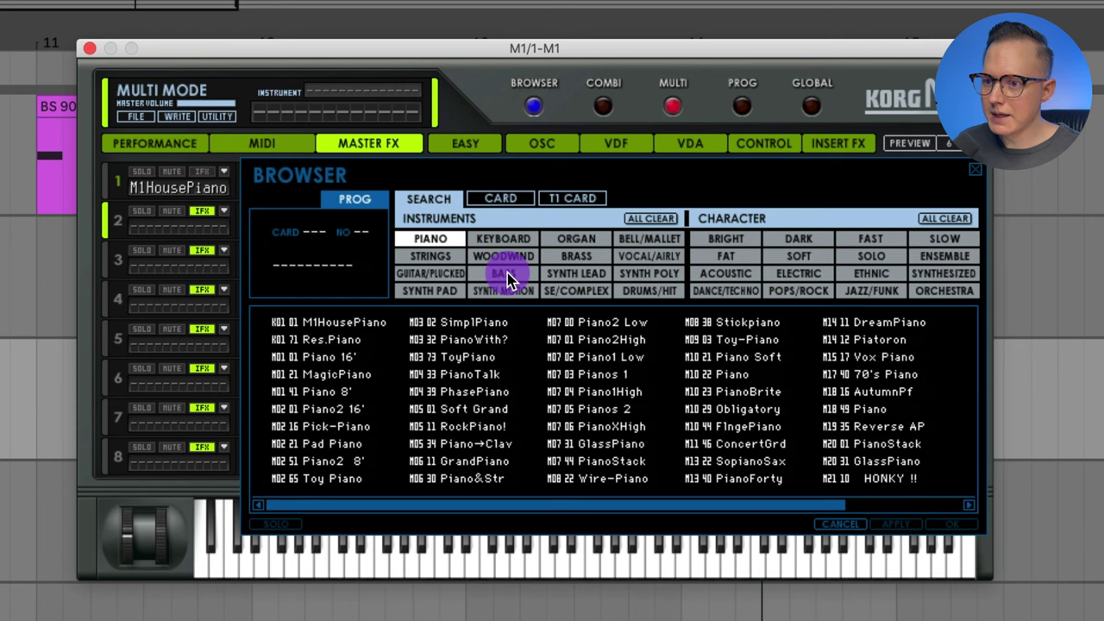
click(577, 239)
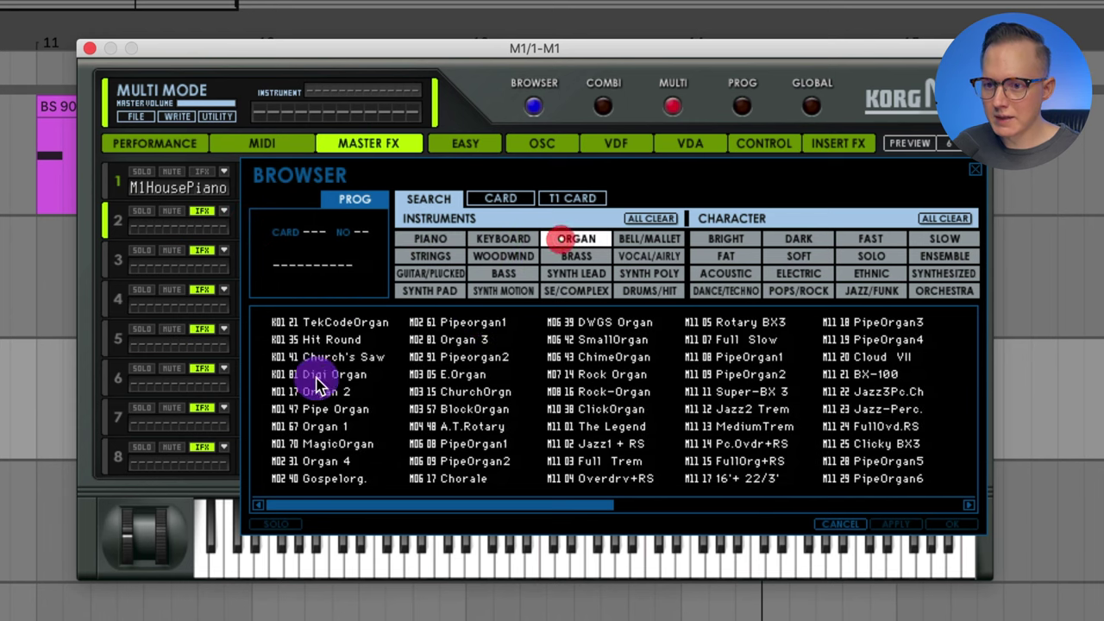
double_click(335, 385)
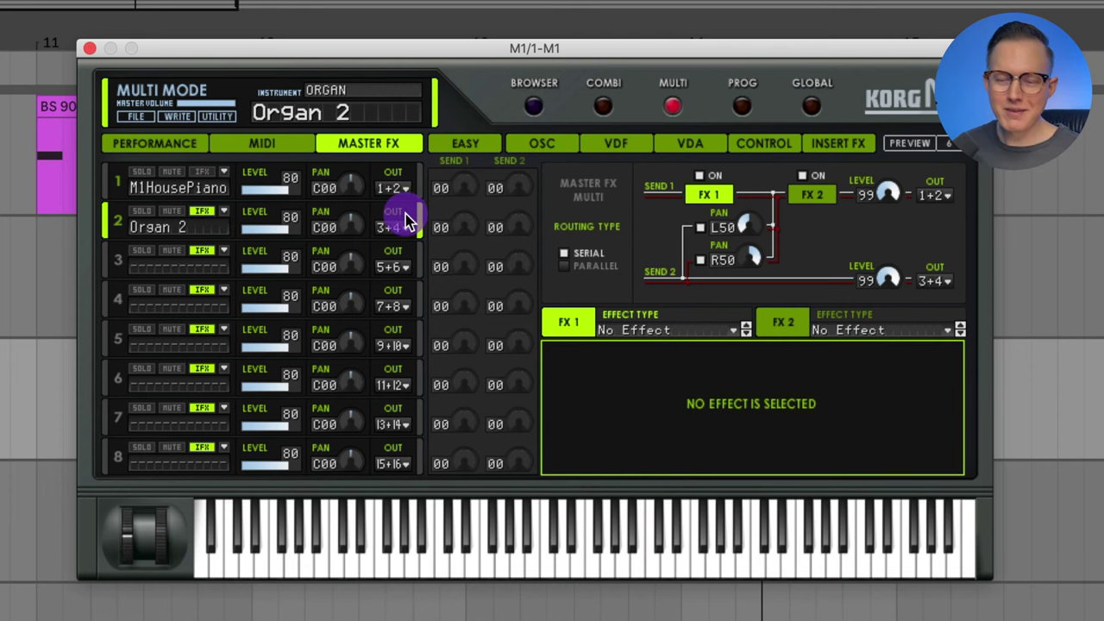
Step: Compare the MIDI settings of Multi and Combi modes, and set the Tubular level in the FilmScore combination to 55
click(263, 142)
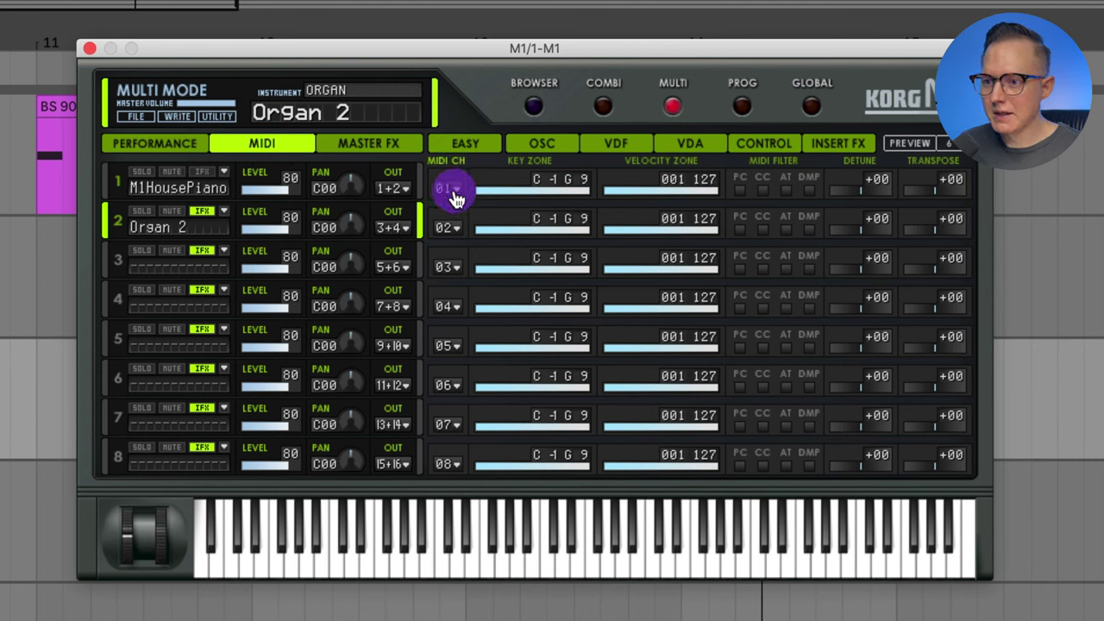
click(202, 213)
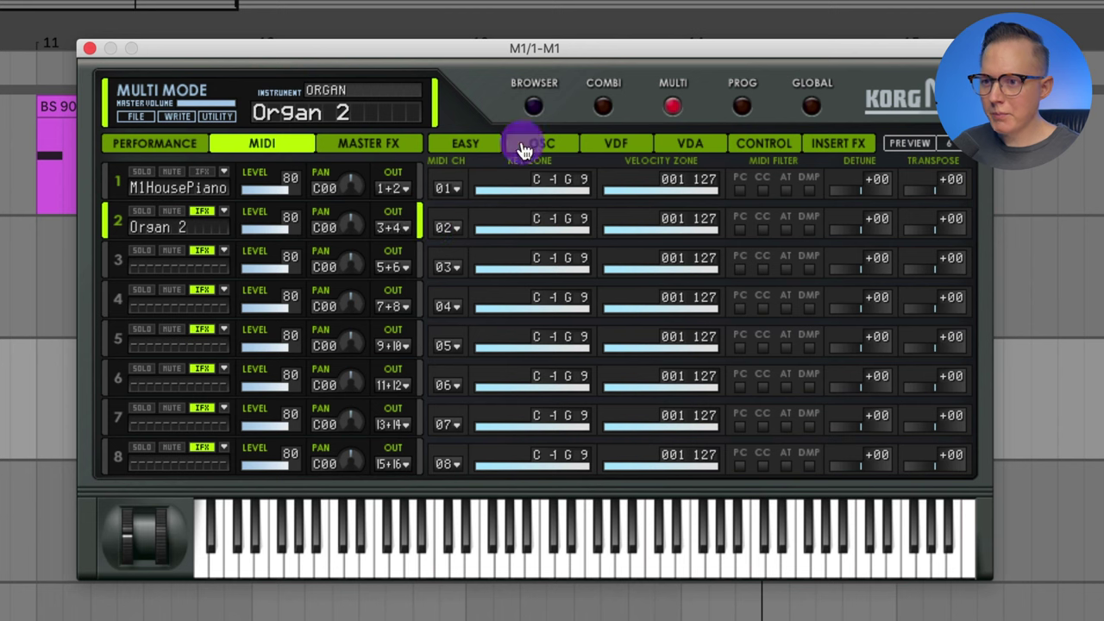
click(606, 107)
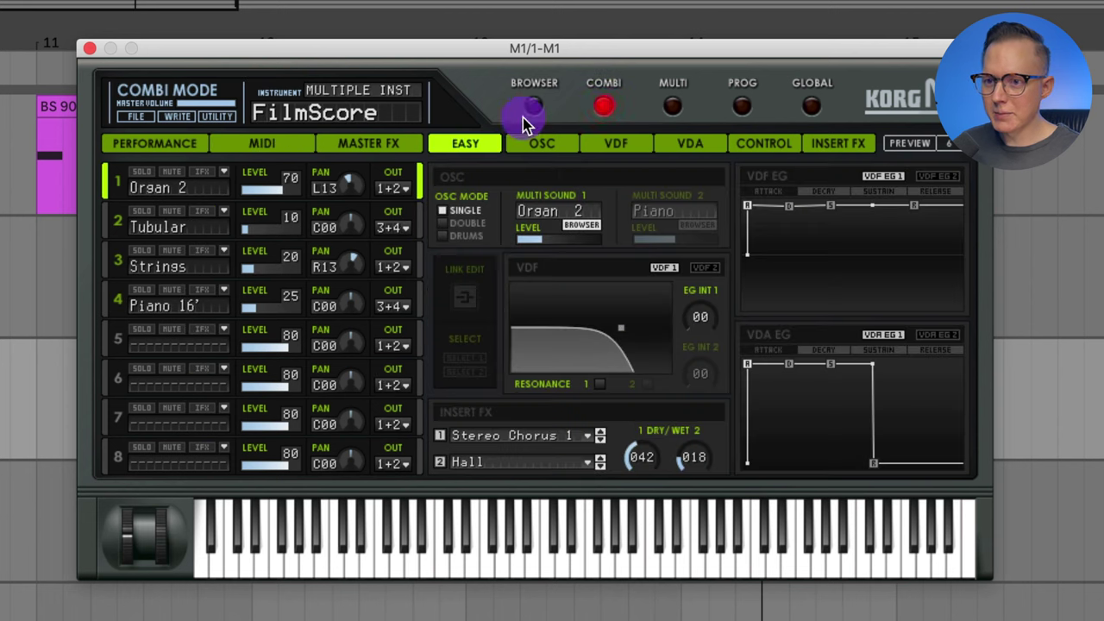
click(266, 143)
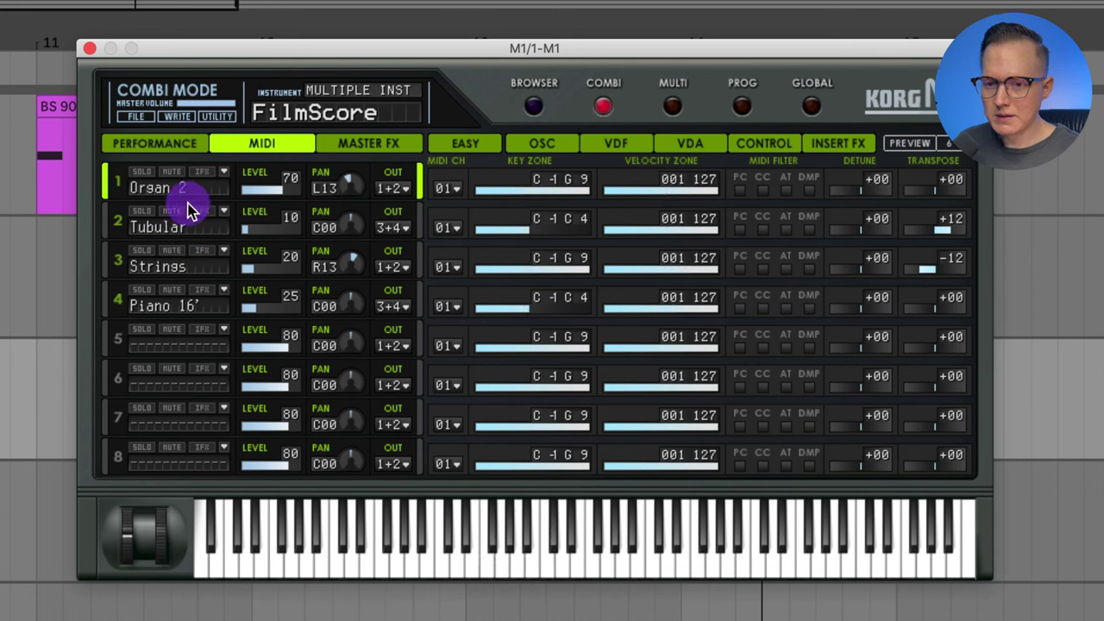
drag(282, 236, 286, 235)
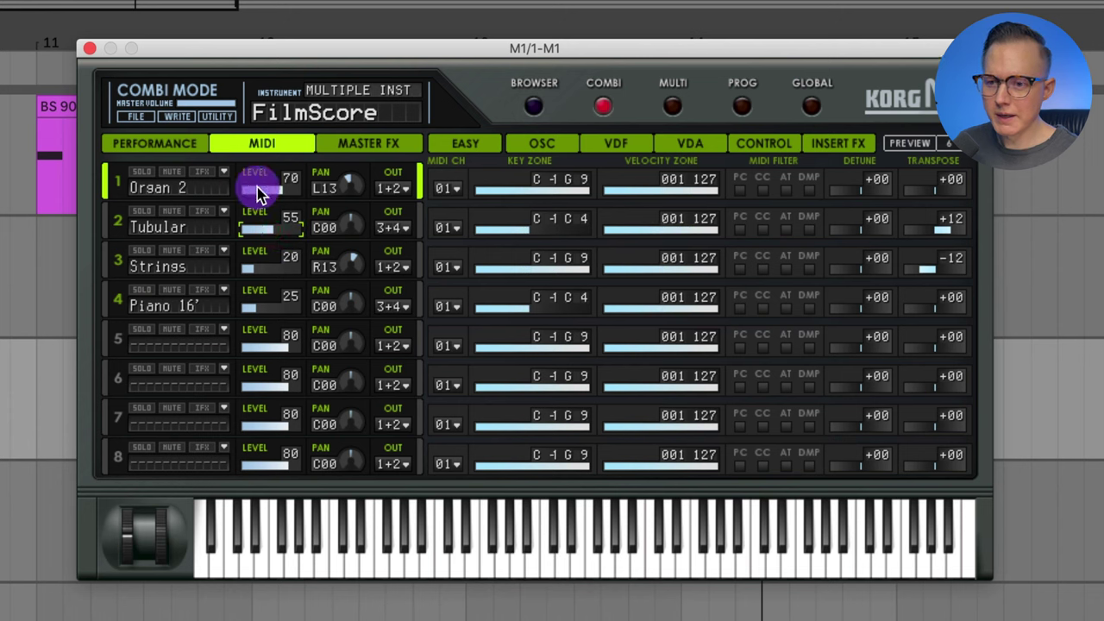
Step: Turn on the insert effects of Organ 2 in slot 1 and show its insert effect settings
mouse_move(352, 213)
mouse_down()
mouse_move(371, 226)
mouse_move(343, 220)
mouse_up()
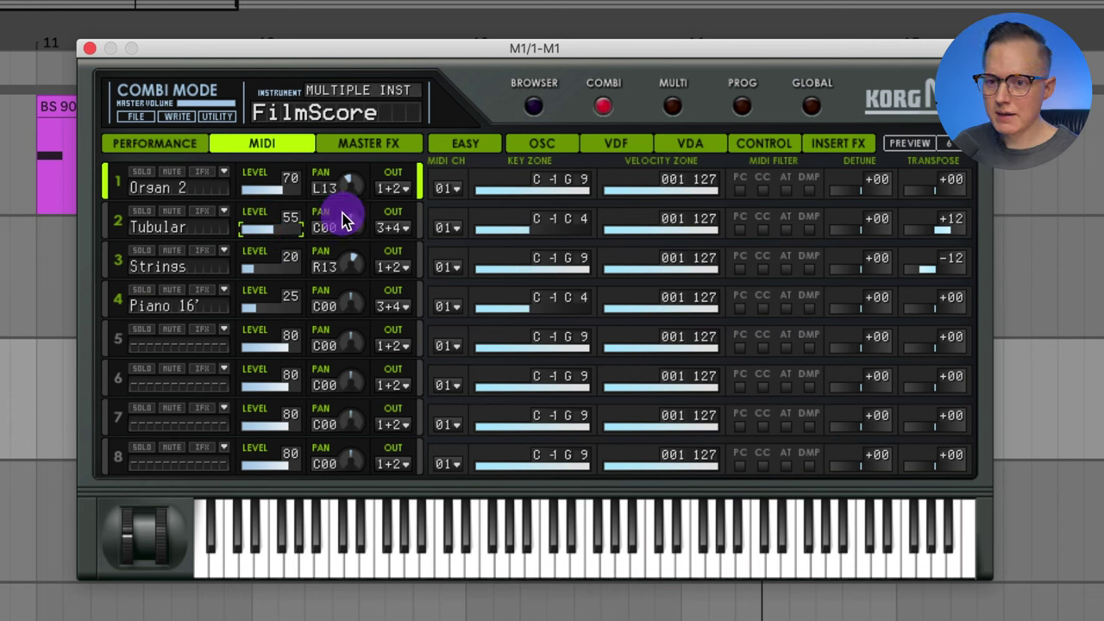
click(141, 172)
click(152, 172)
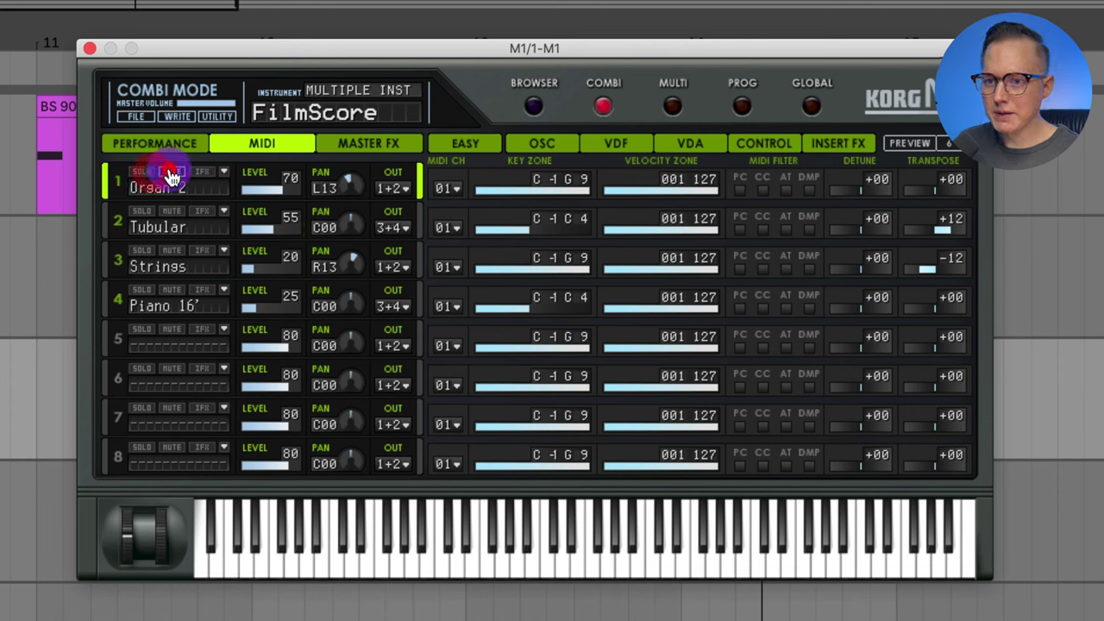
click(198, 172)
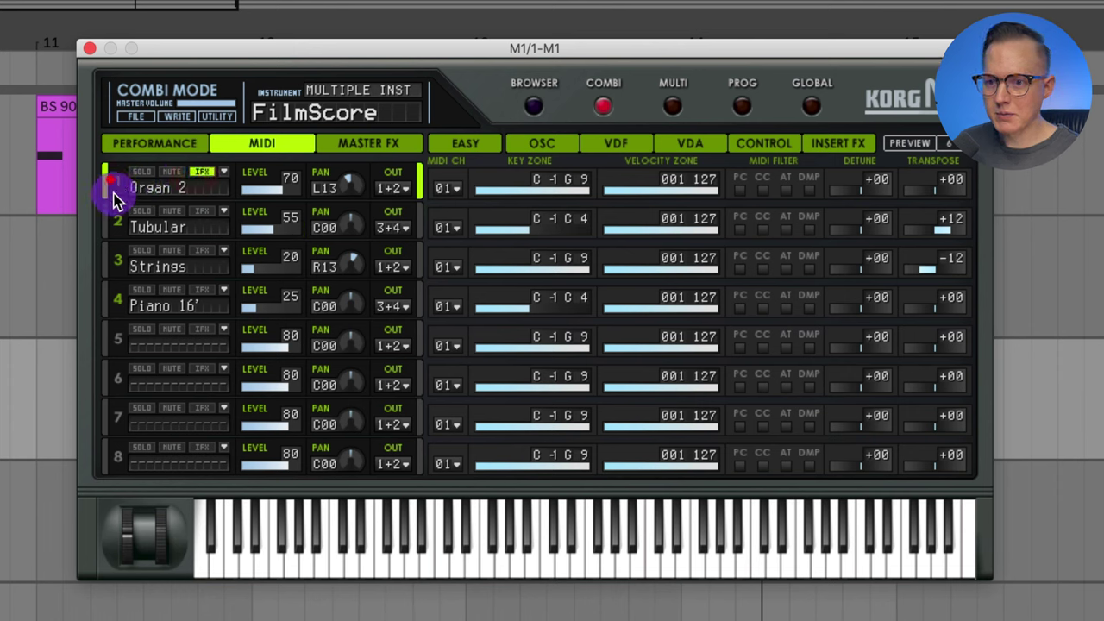
click(841, 145)
click(205, 174)
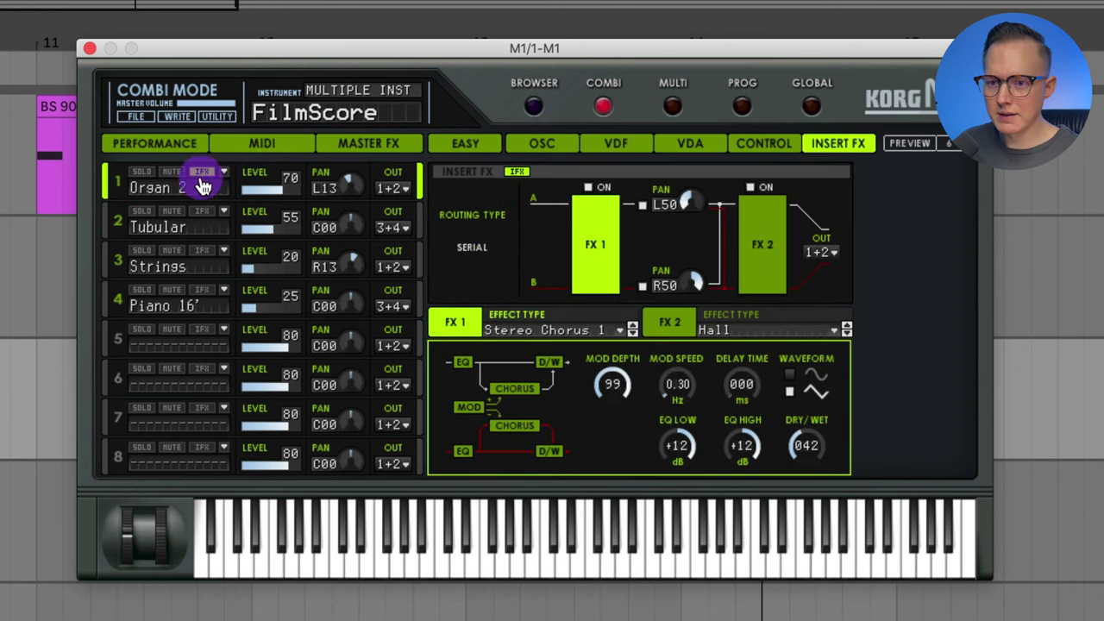
Step: Examine the insert effects stored for Organ 2, Tubular, Strings and Piano 16' in the FilmScore combination
click(107, 226)
click(111, 254)
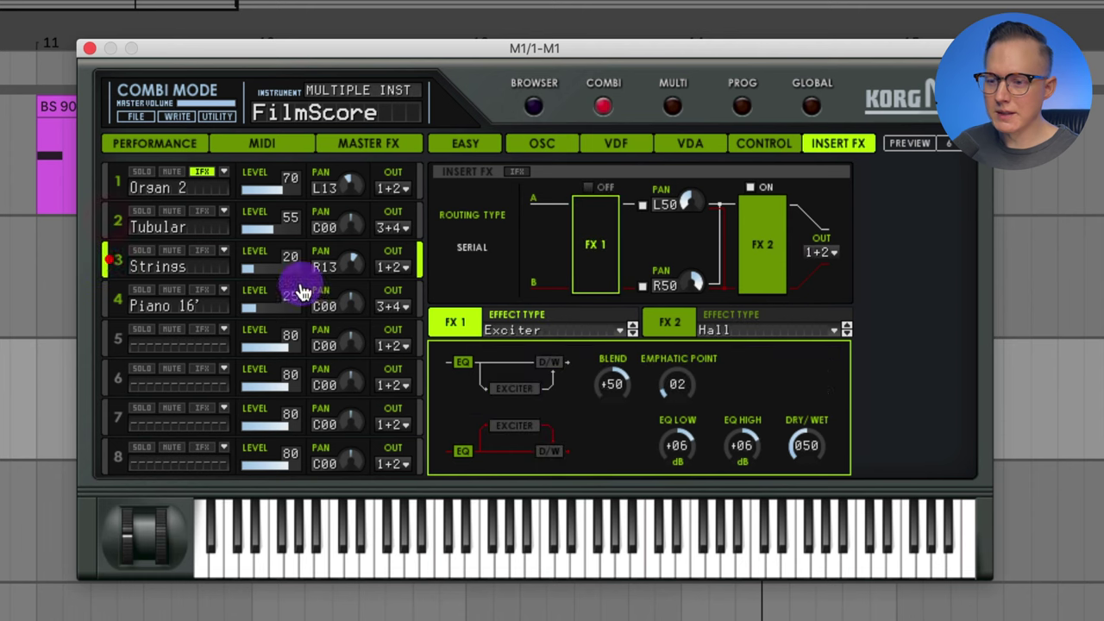
click(110, 306)
click(107, 263)
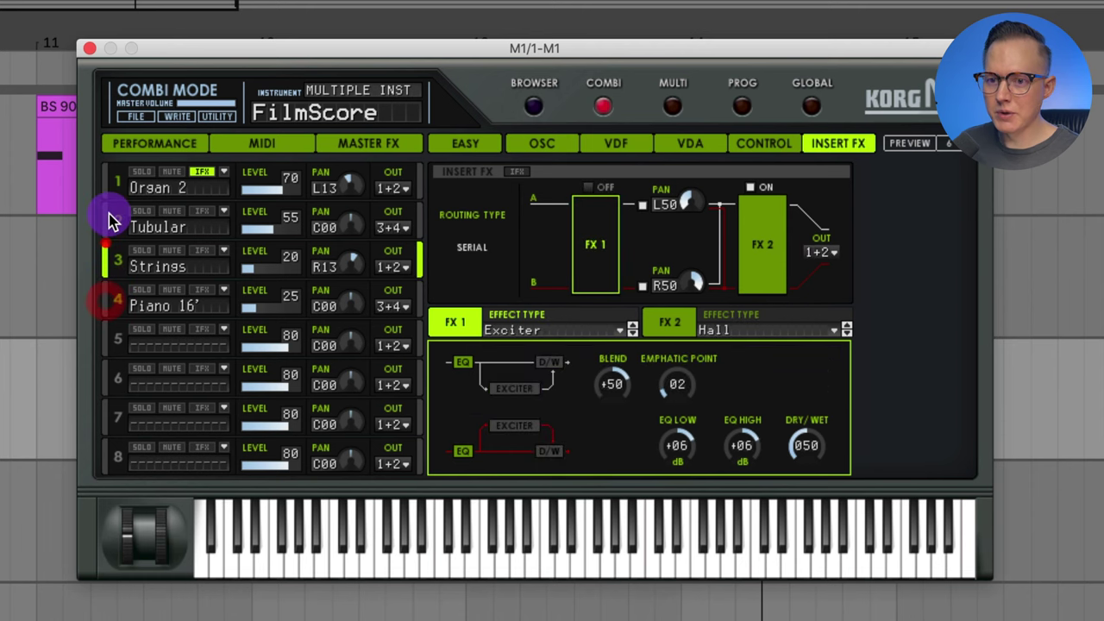
click(108, 221)
click(113, 185)
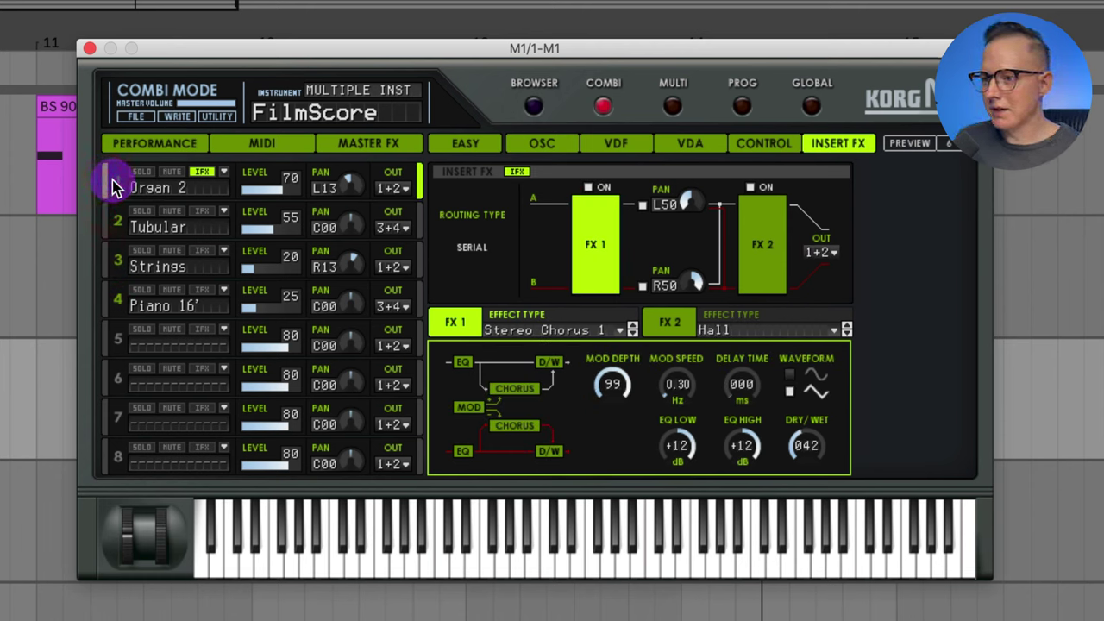
click(109, 222)
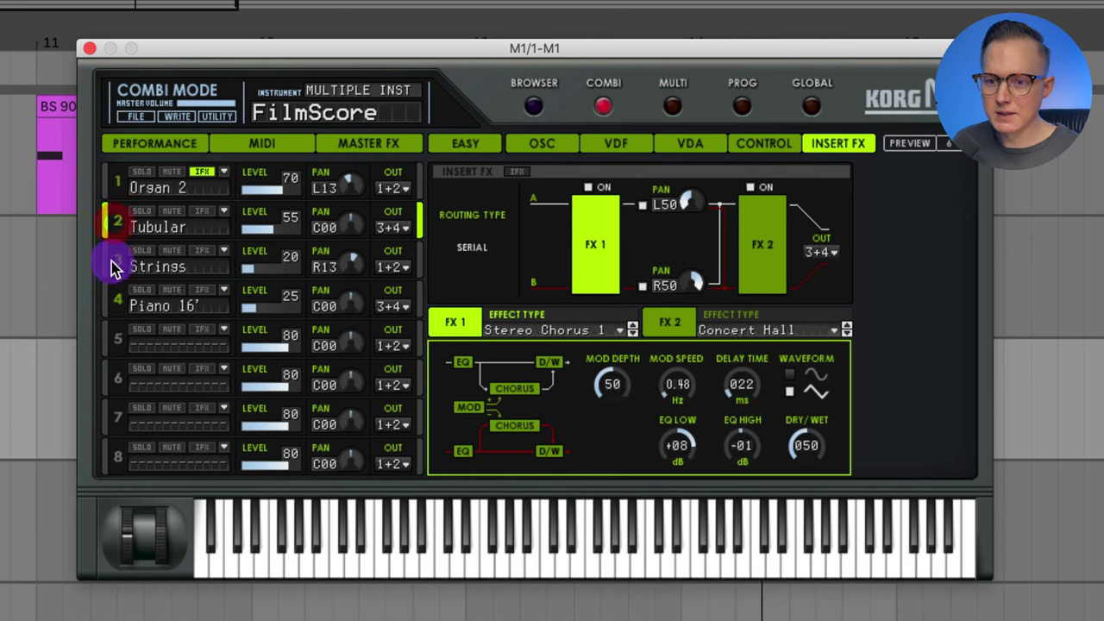
click(109, 268)
click(105, 307)
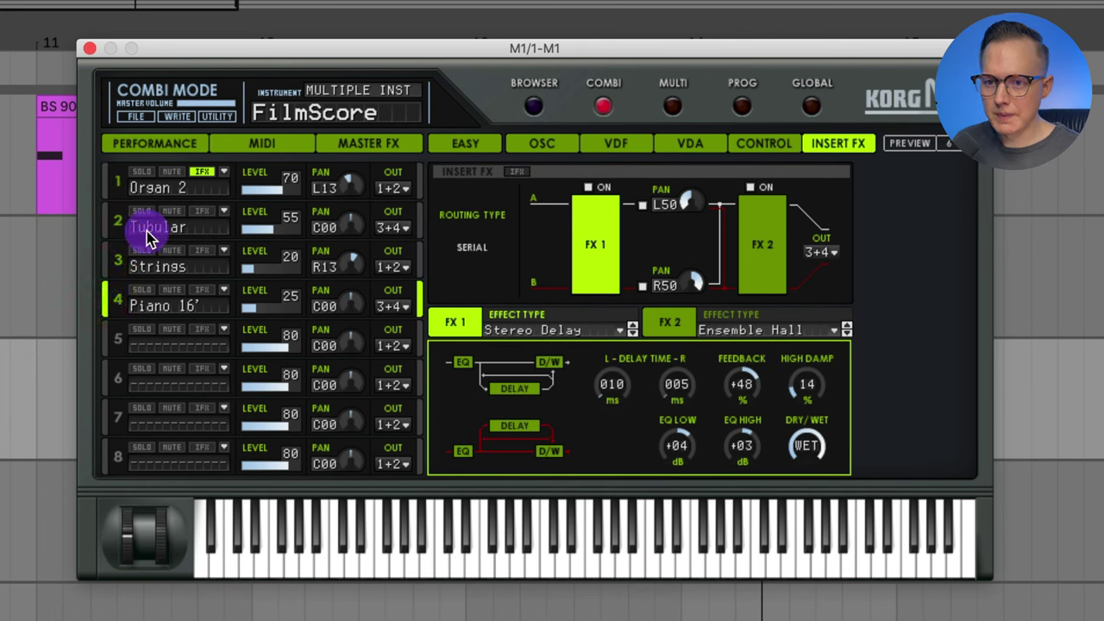
Step: Turn off the insert effects of Organ 2 in slot 1 and return to the MIDI settings
click(197, 177)
click(262, 143)
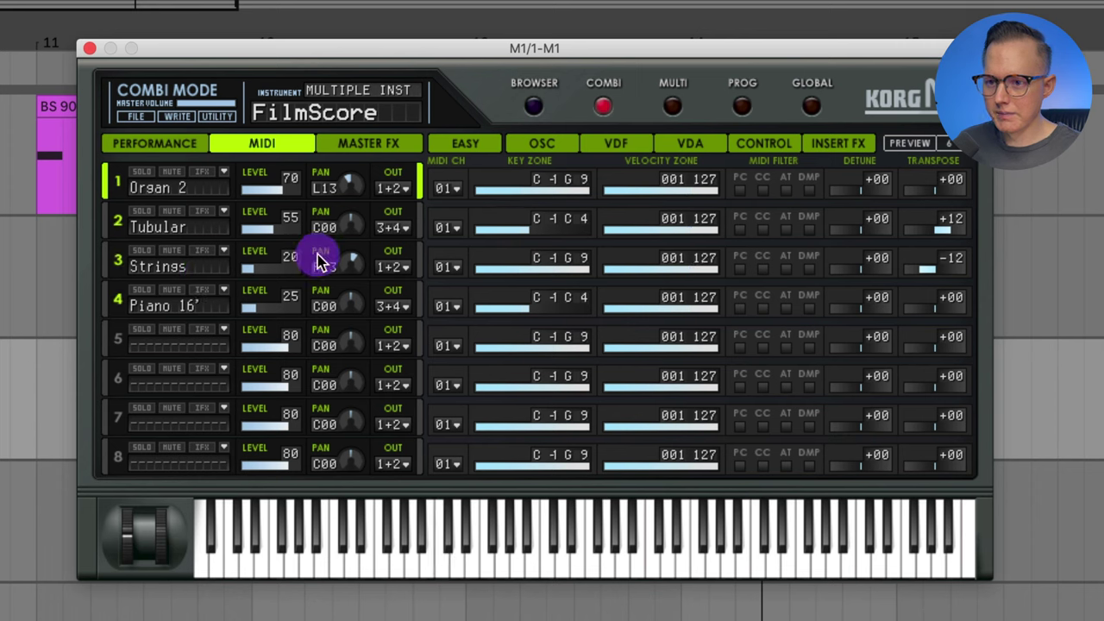
drag(320, 259, 328, 253)
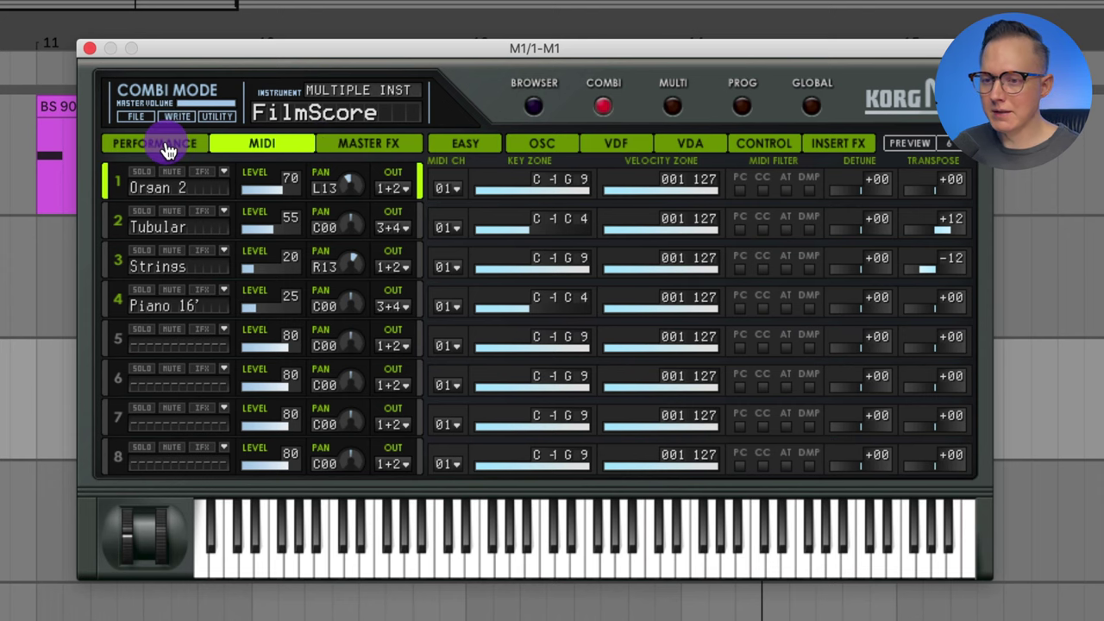
Step: Preview the Vector Pad and Unison Stab combinations in the browser and load Grand Choir
click(534, 106)
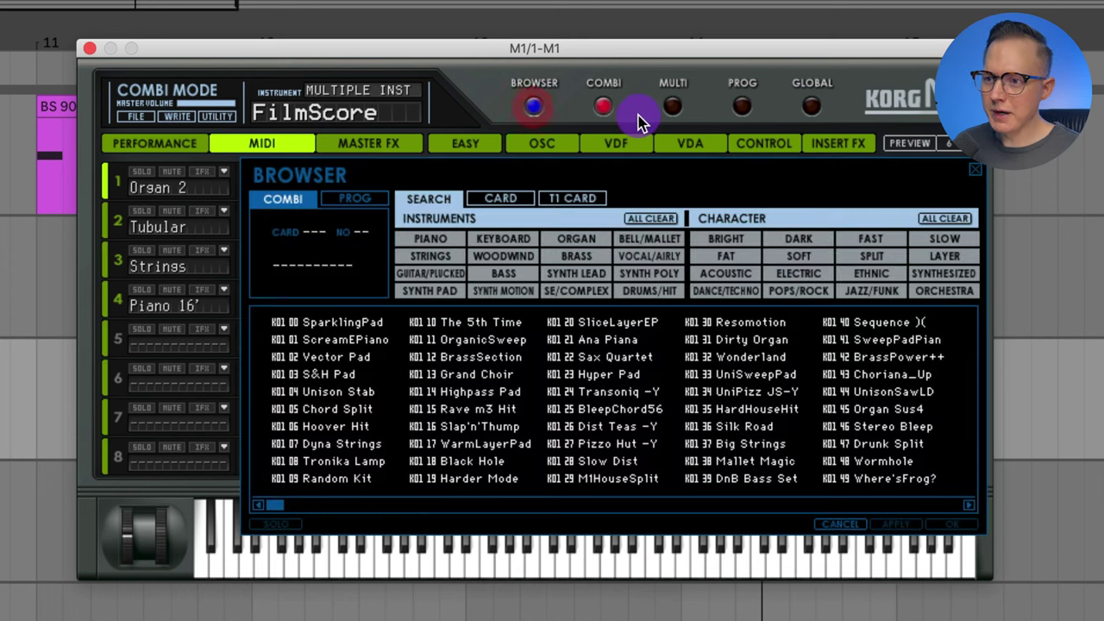
click(366, 359)
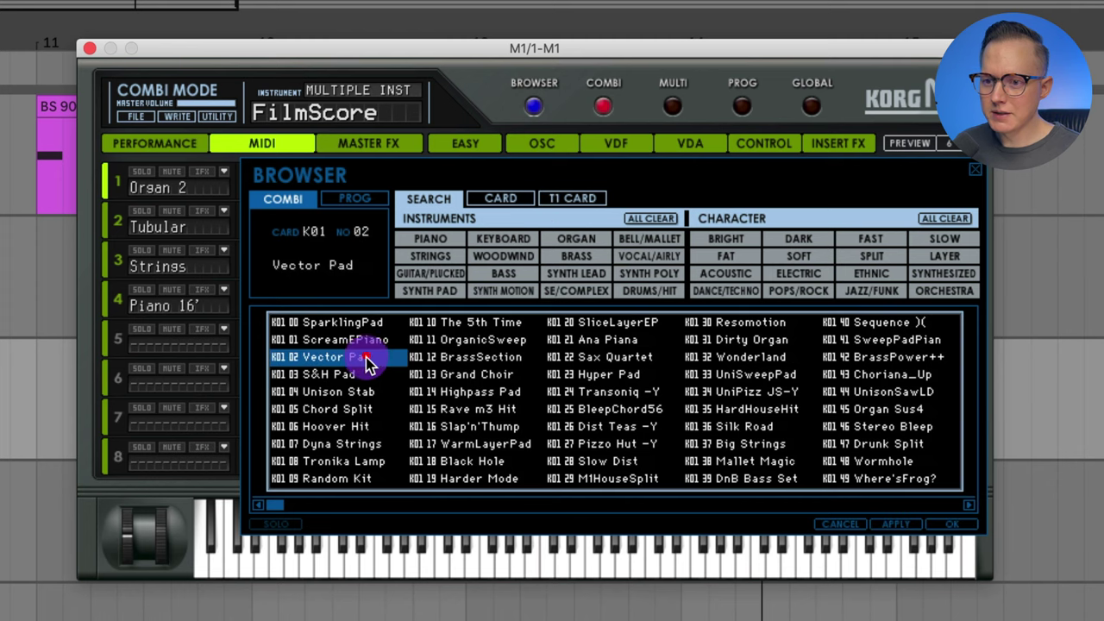
click(362, 393)
double_click(511, 378)
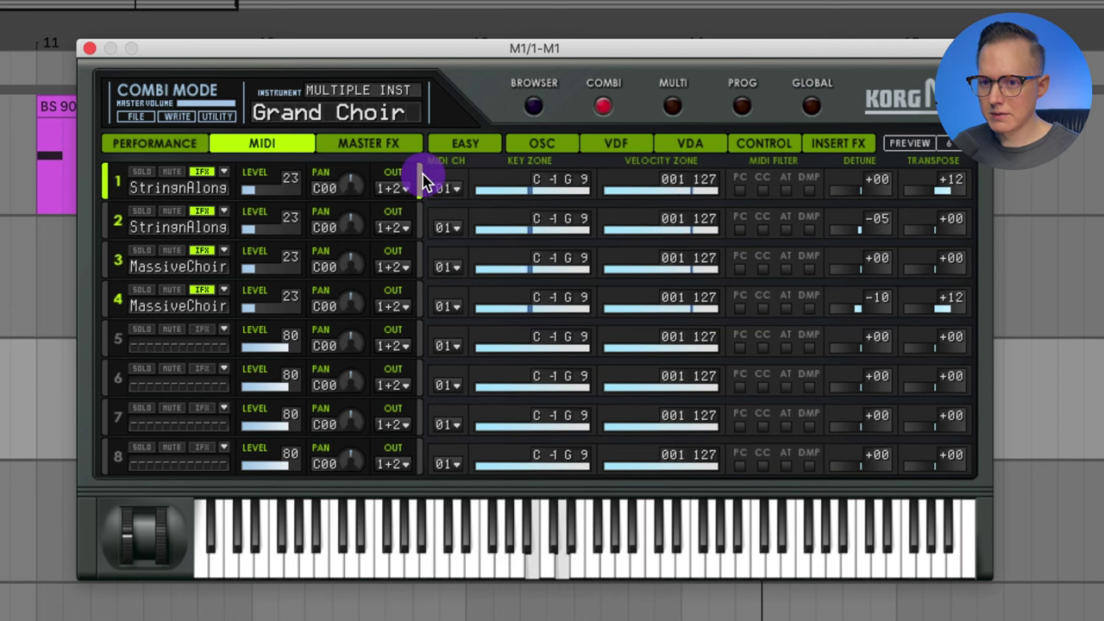
Step: Load the OrganChoir combination using the Organ instrument filter and set the Choir level in slot 1 to 50
click(535, 107)
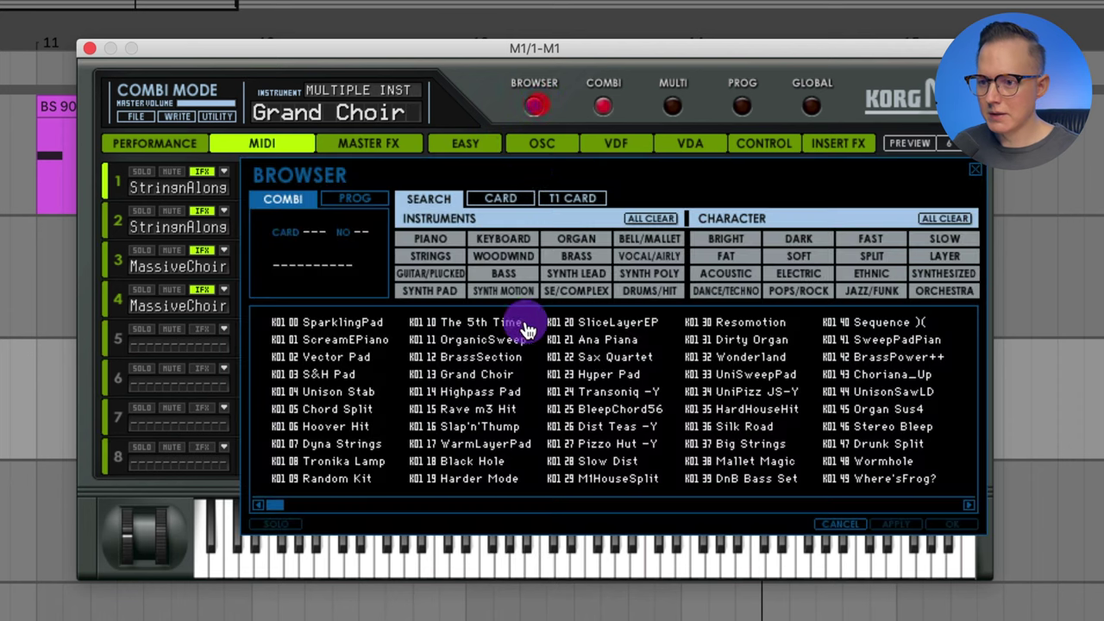
click(557, 240)
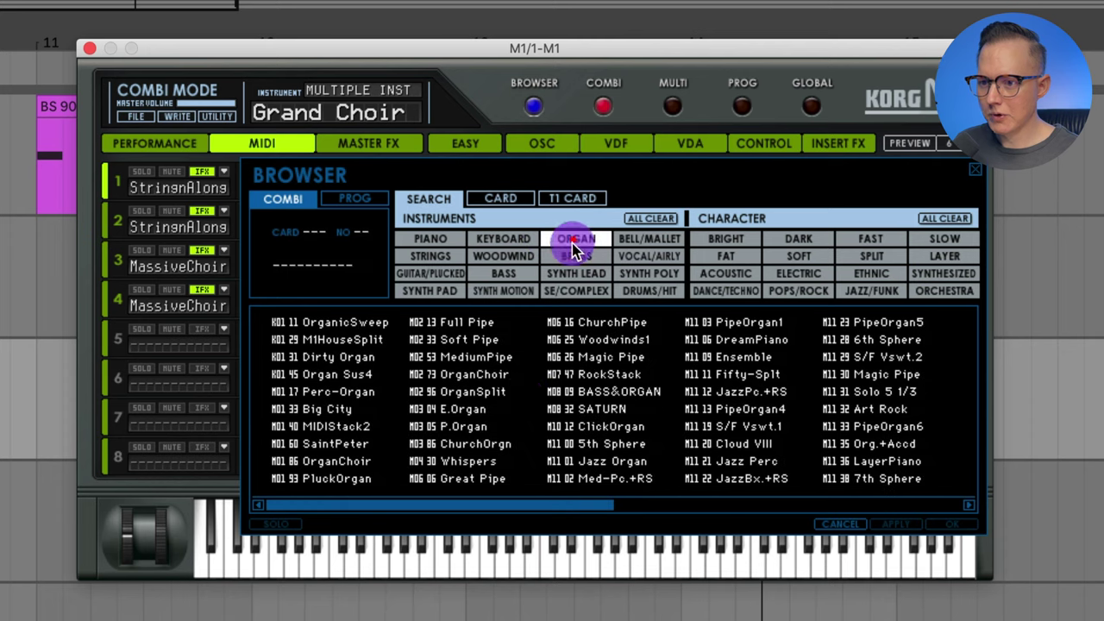
double_click(500, 377)
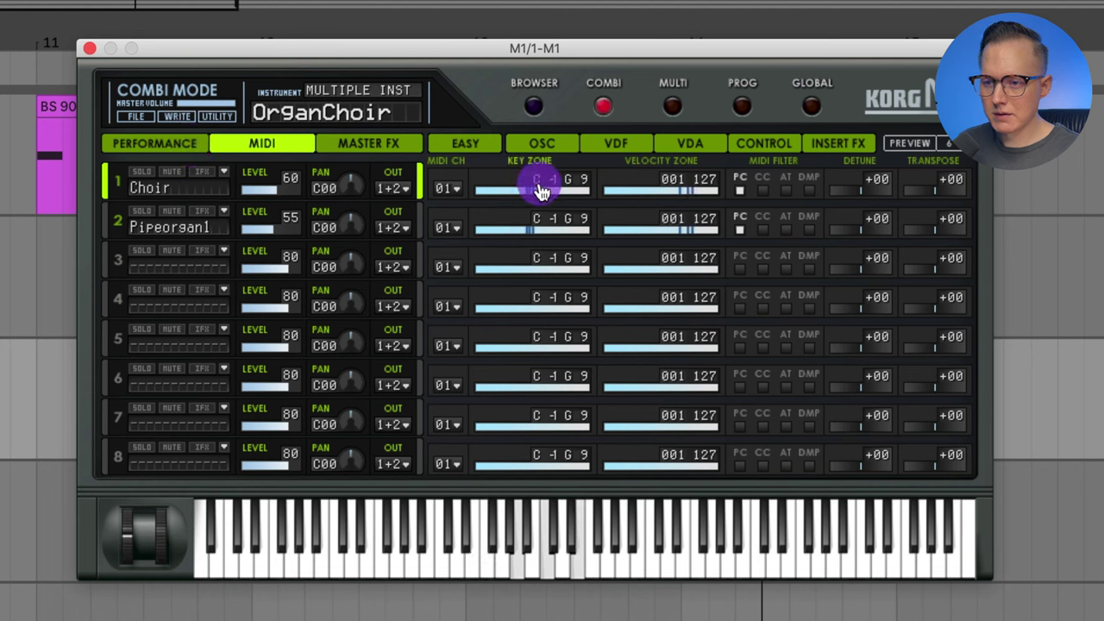
mouse_move(269, 188)
mouse_down()
mouse_move(263, 203)
mouse_move(288, 199)
mouse_move(269, 201)
mouse_up()
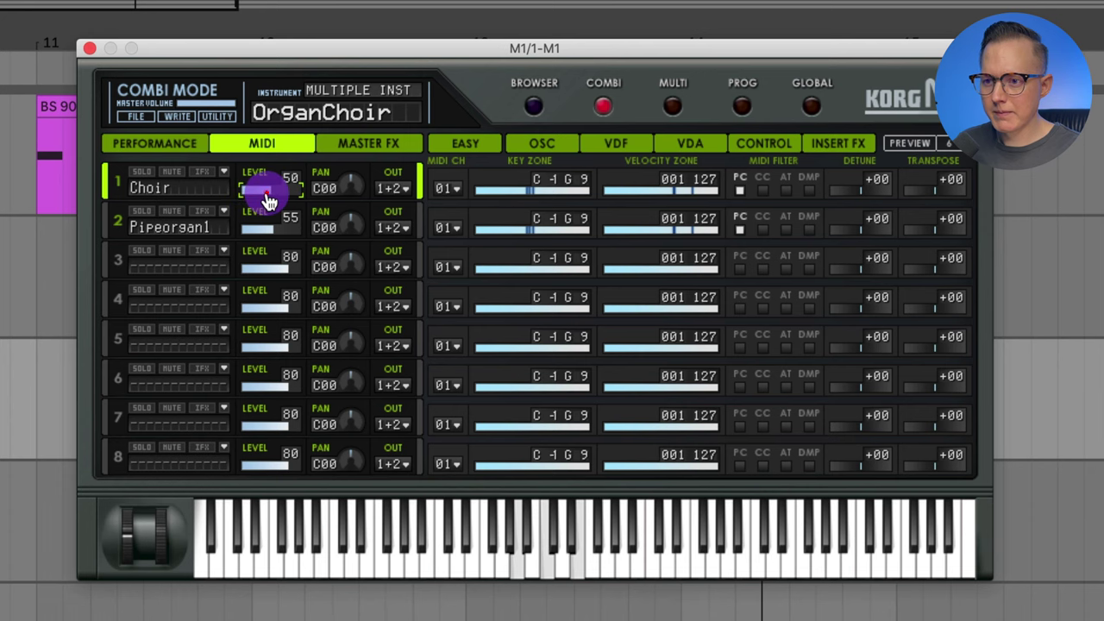
Step: Compare the browsers of Combi and Multi modes, and load the Church's Saw program into Multi slot 2
click(534, 106)
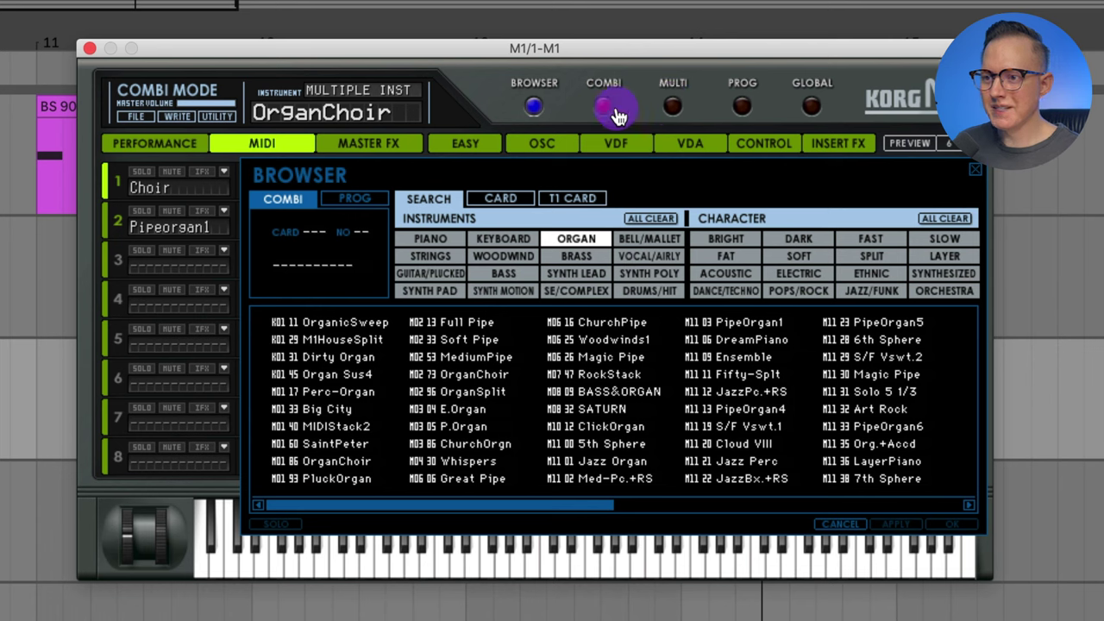
click(605, 109)
click(535, 105)
click(671, 107)
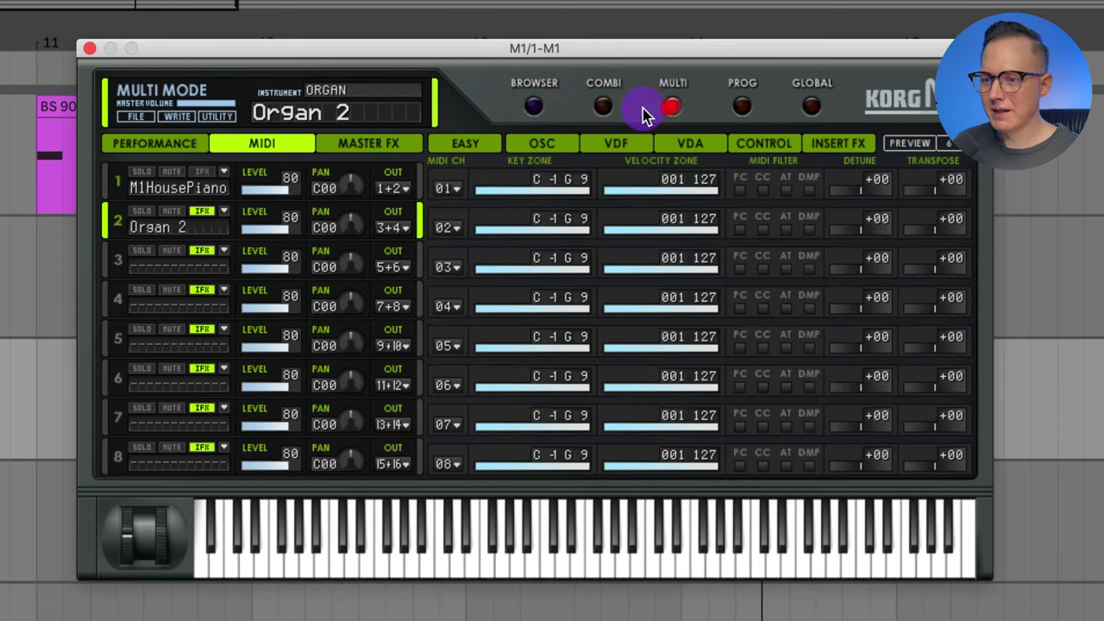
click(535, 108)
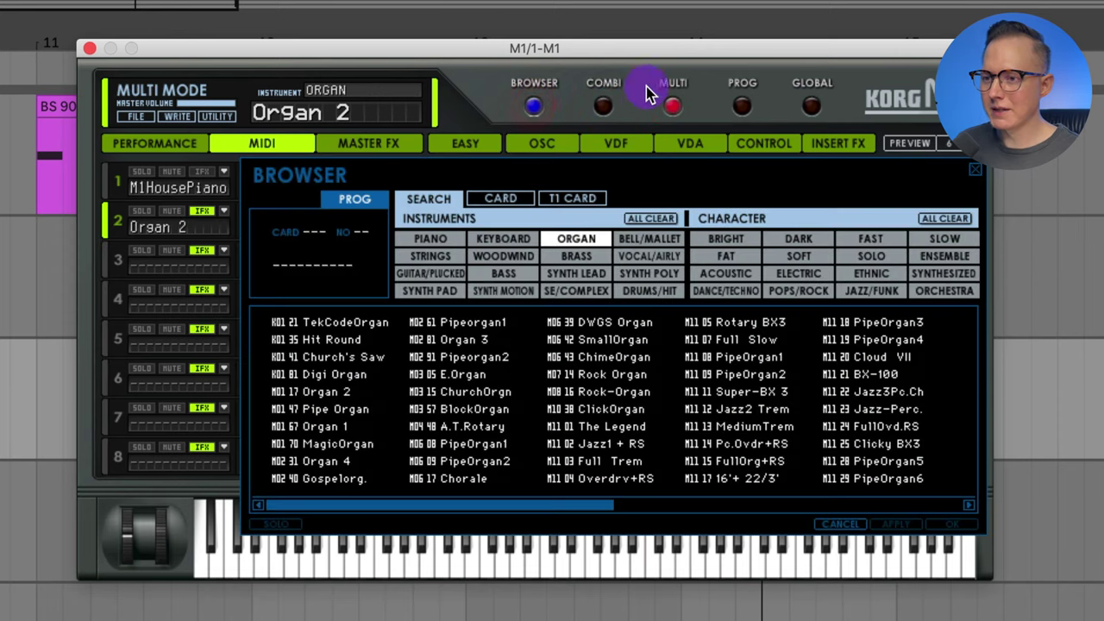
Step: View Prog mode and compare the Multi and Combi master effects, toggling Choir's insert effects on and off
click(745, 107)
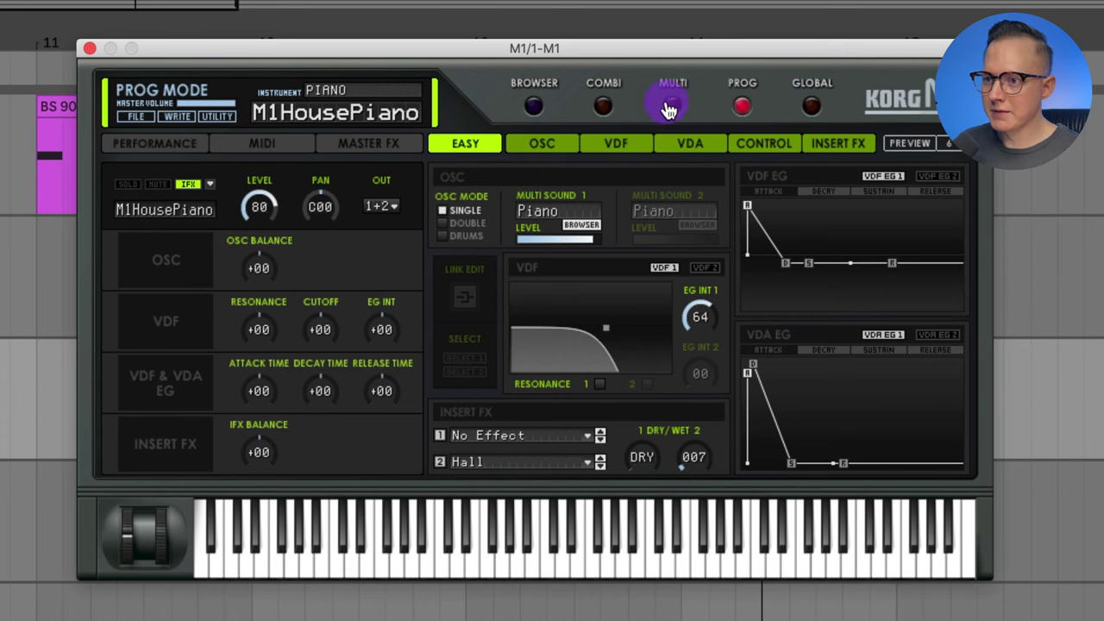
click(671, 108)
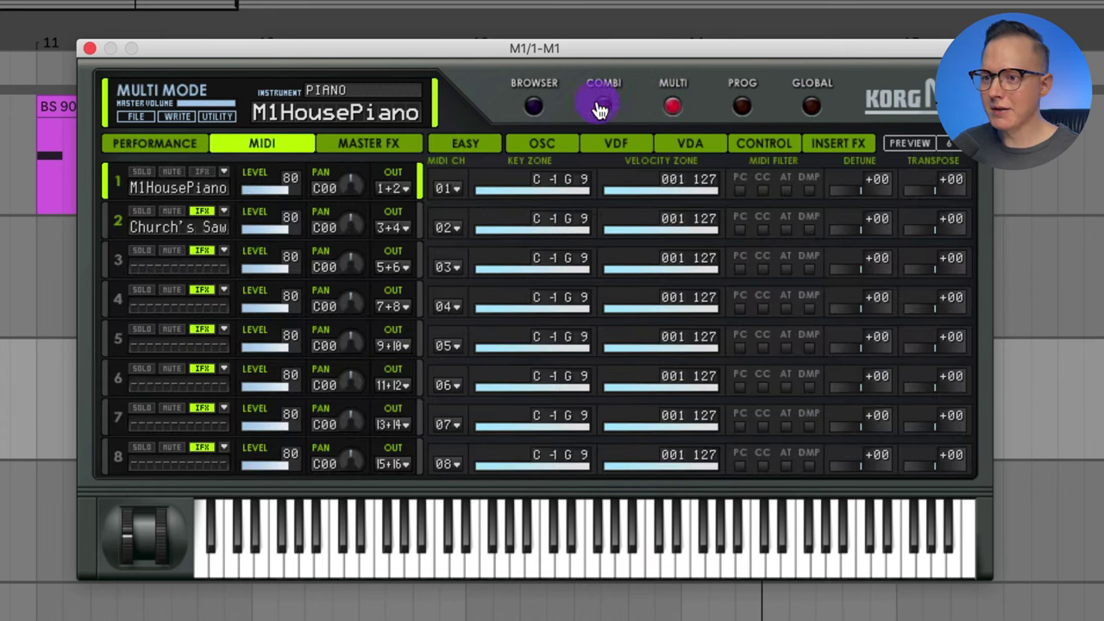
click(364, 148)
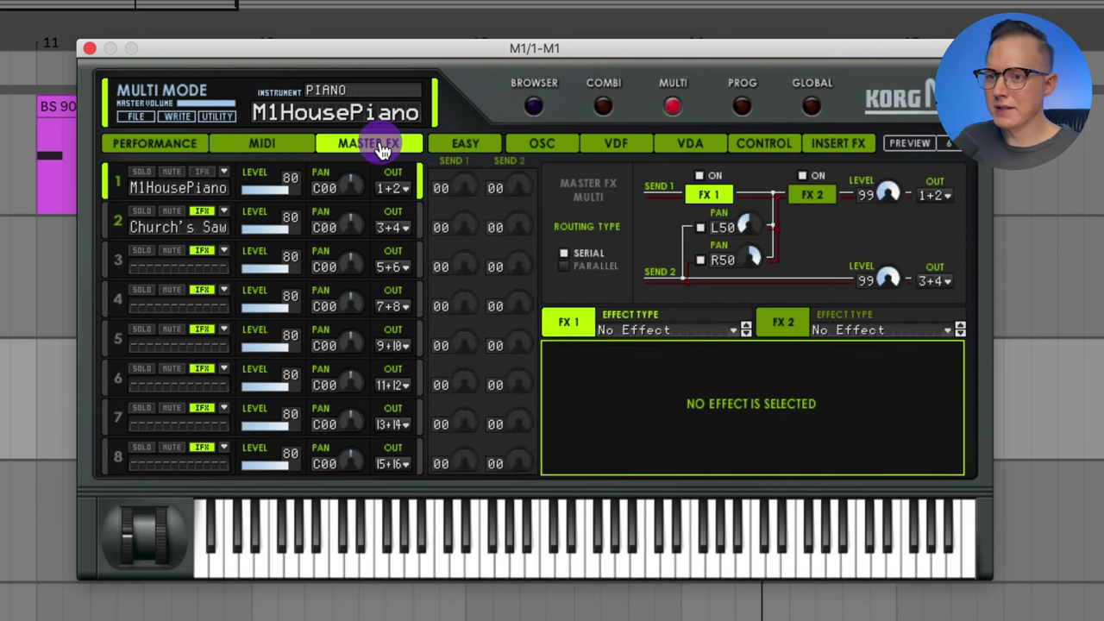
click(604, 111)
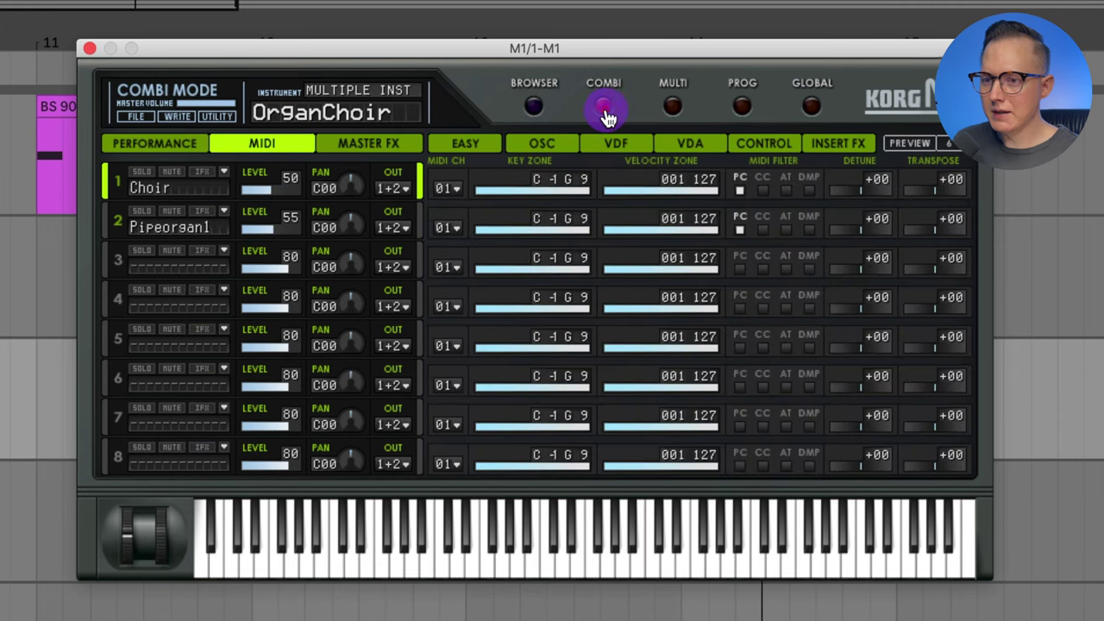
click(357, 143)
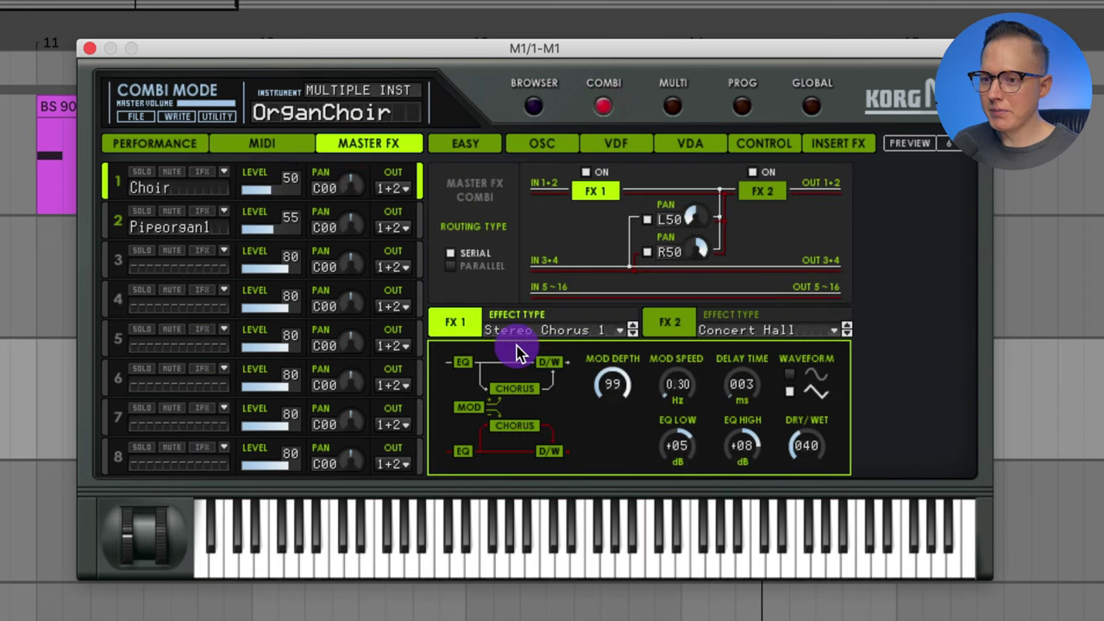
click(202, 172)
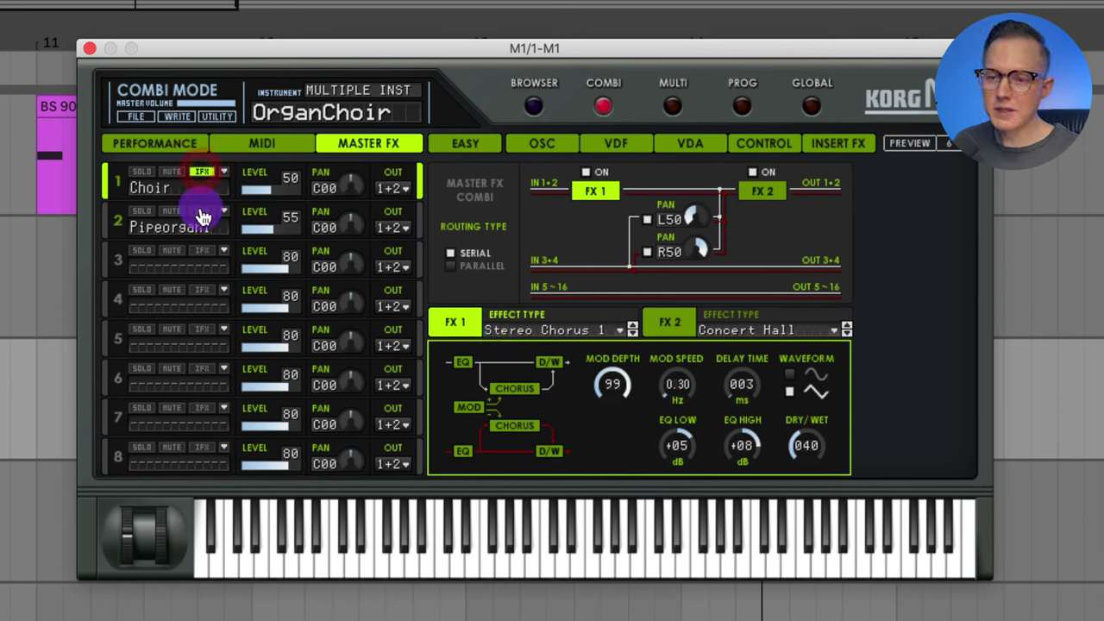
click(202, 173)
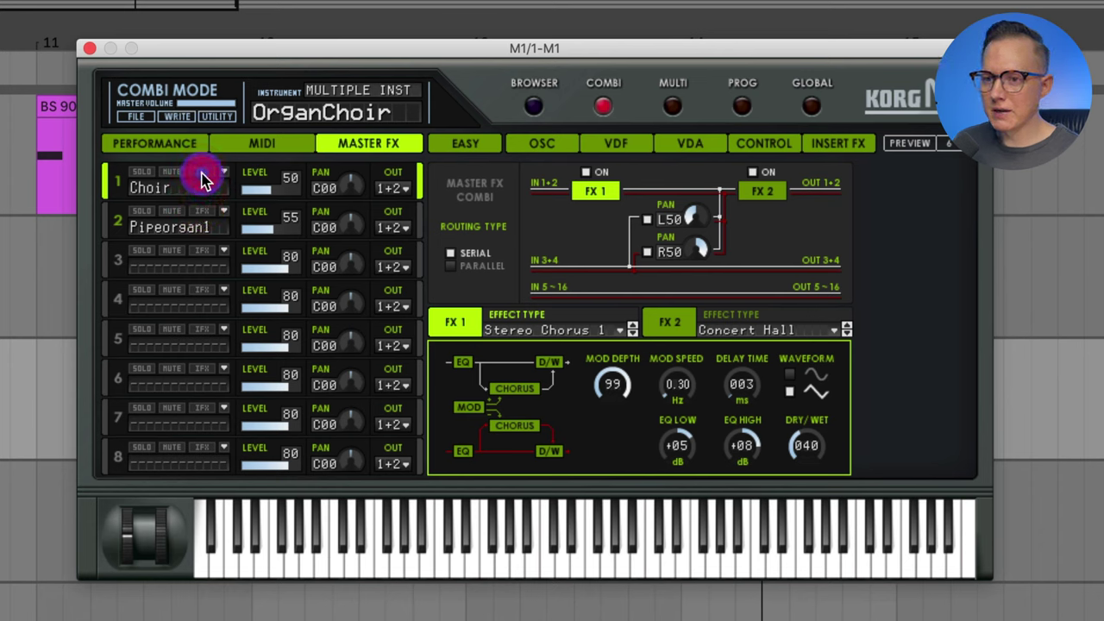
Step: Change the master FX 1 effect of OrganChoir to Hall and set its dry/wet mix to 32
click(553, 334)
mouse_move(537, 367)
click(755, 367)
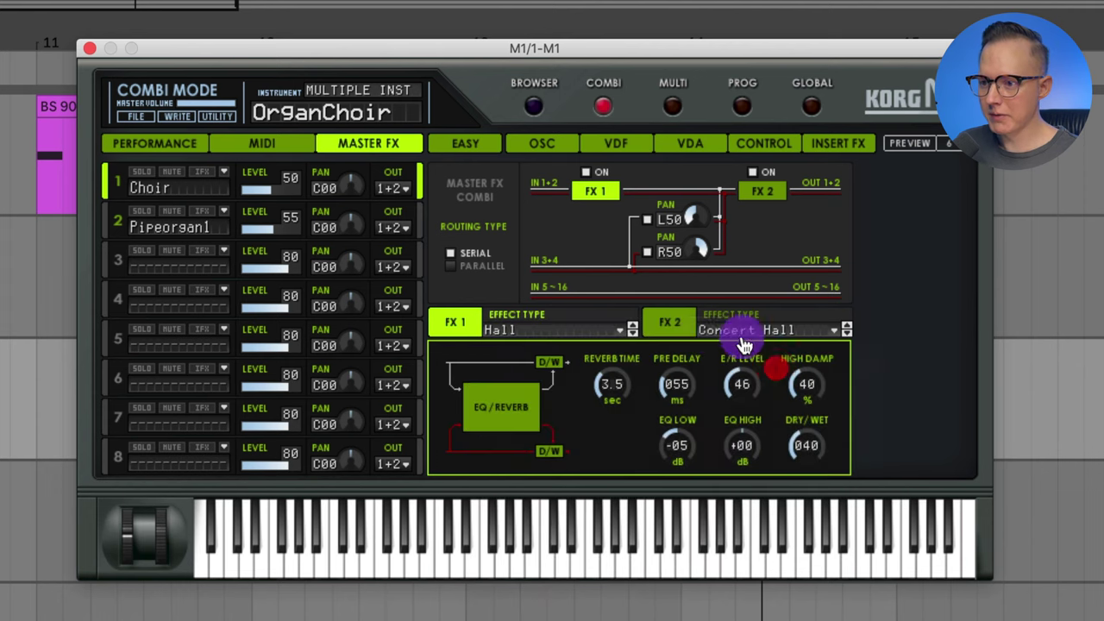
drag(805, 445, 804, 415)
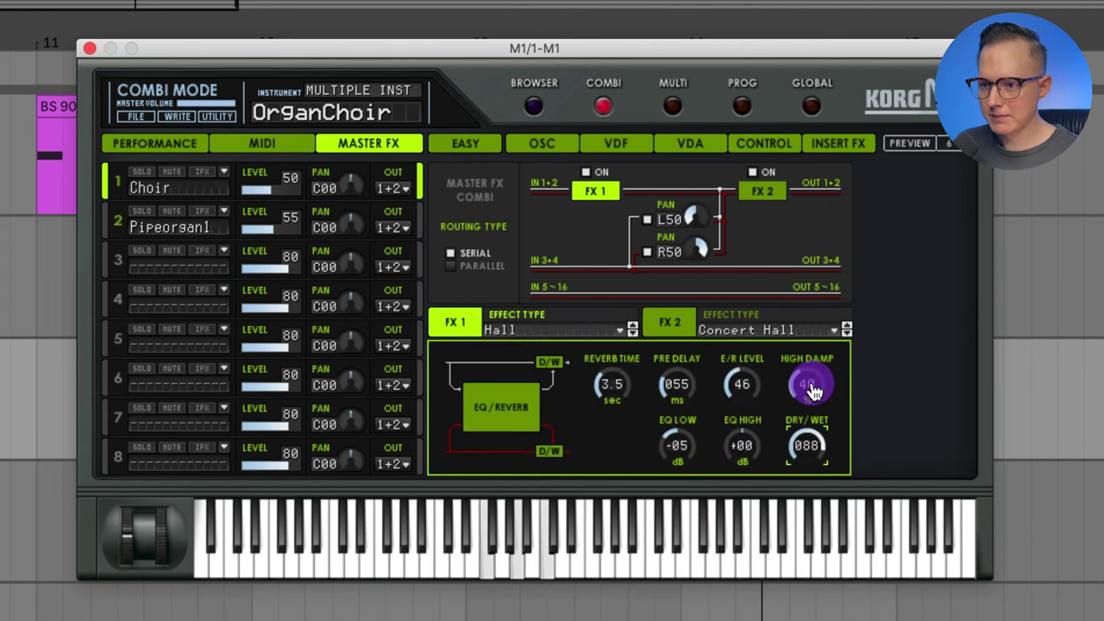
click(807, 449)
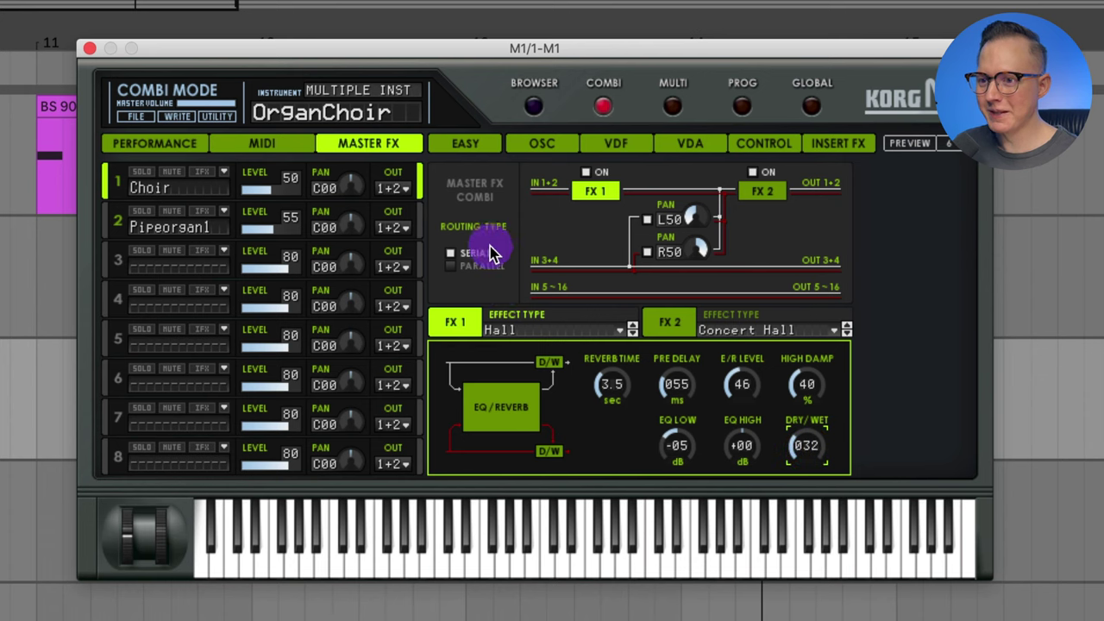
Step: Compare the Parallel and Serial routing types of the OrganChoir master effects, leaving Serial selected
click(485, 265)
click(484, 262)
click(484, 262)
click(484, 262)
click(597, 188)
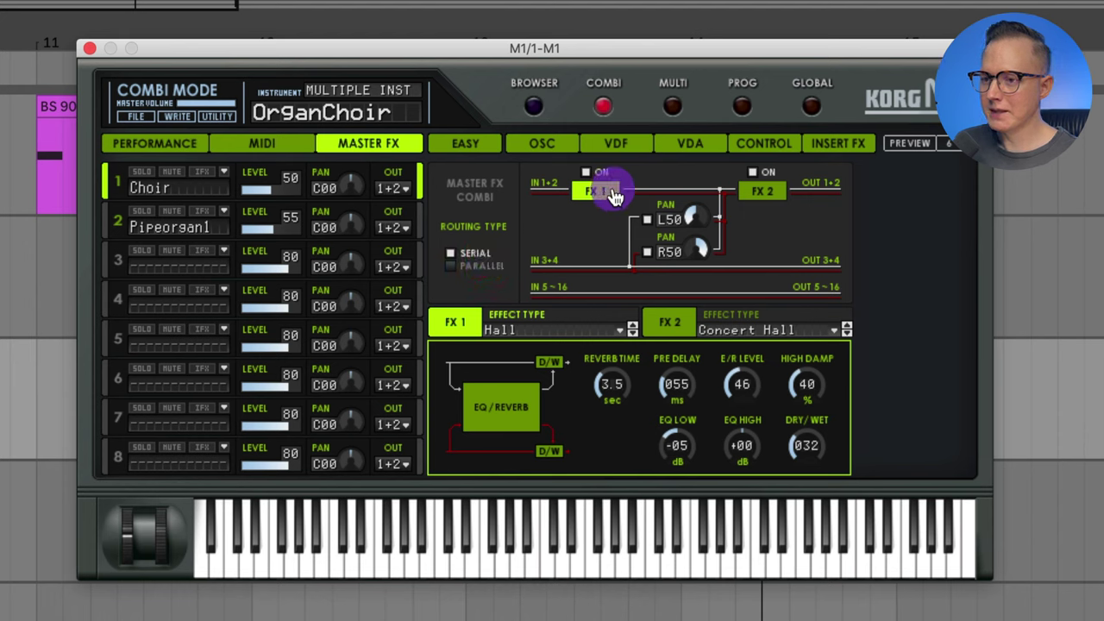
click(756, 204)
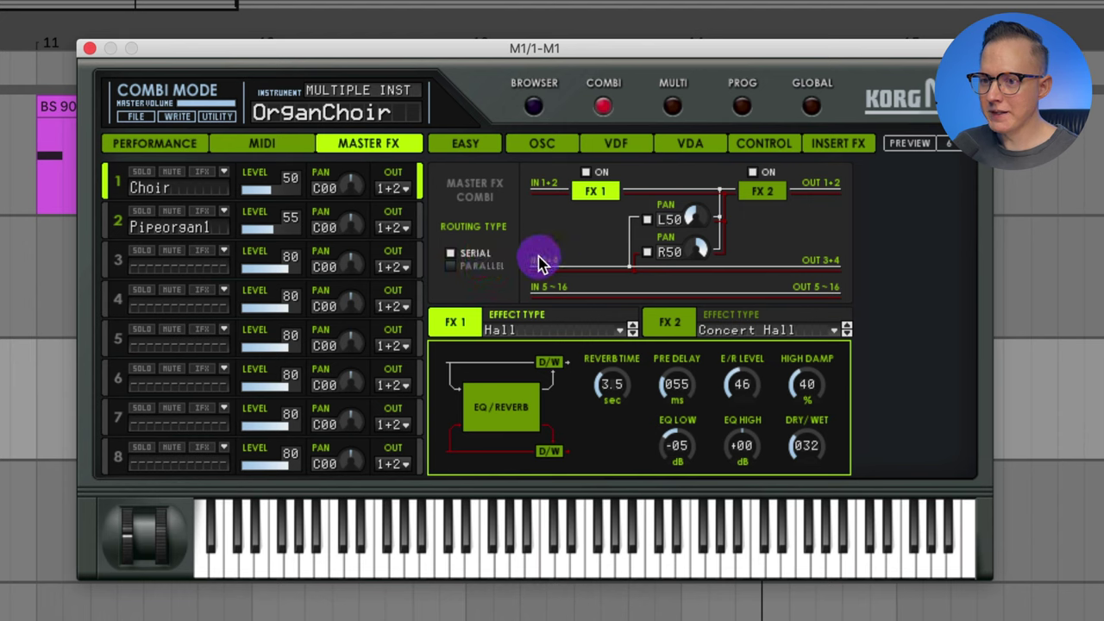
click(489, 268)
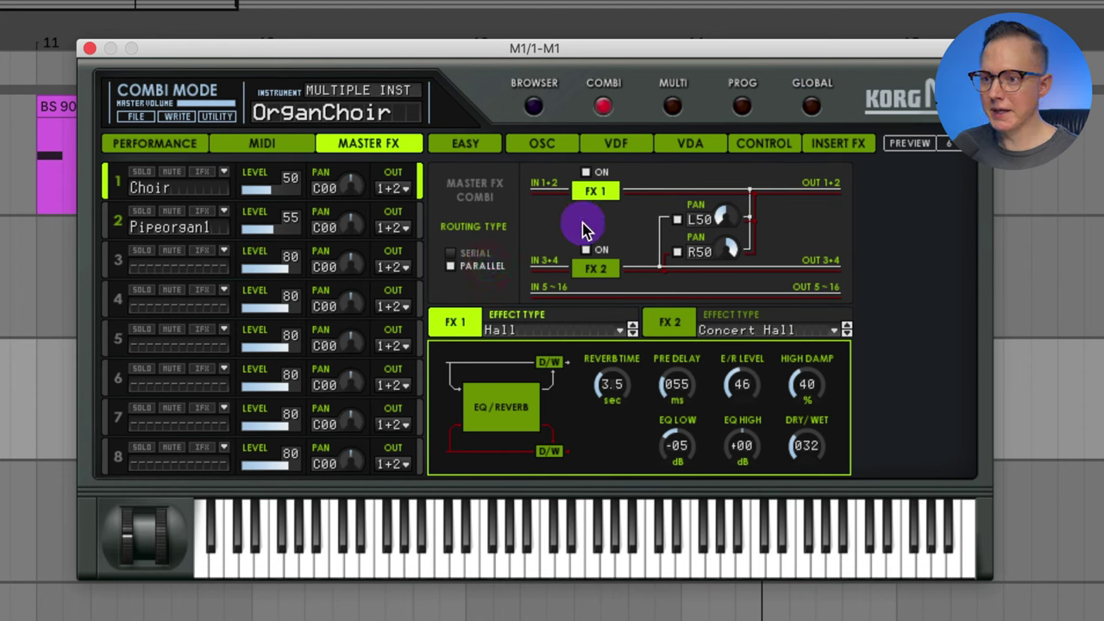
click(474, 254)
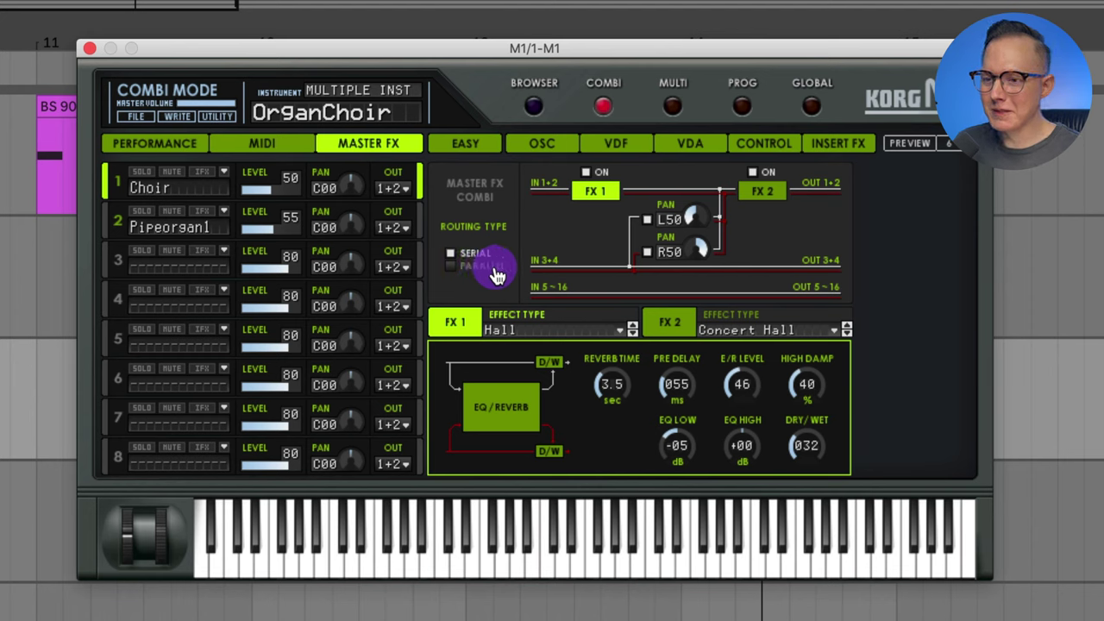
Step: Compare the master effects' Parallel and Serial routing, then toggle both effects, leaving Serial selected, FX 1 on and FX 2 off
click(494, 272)
click(476, 254)
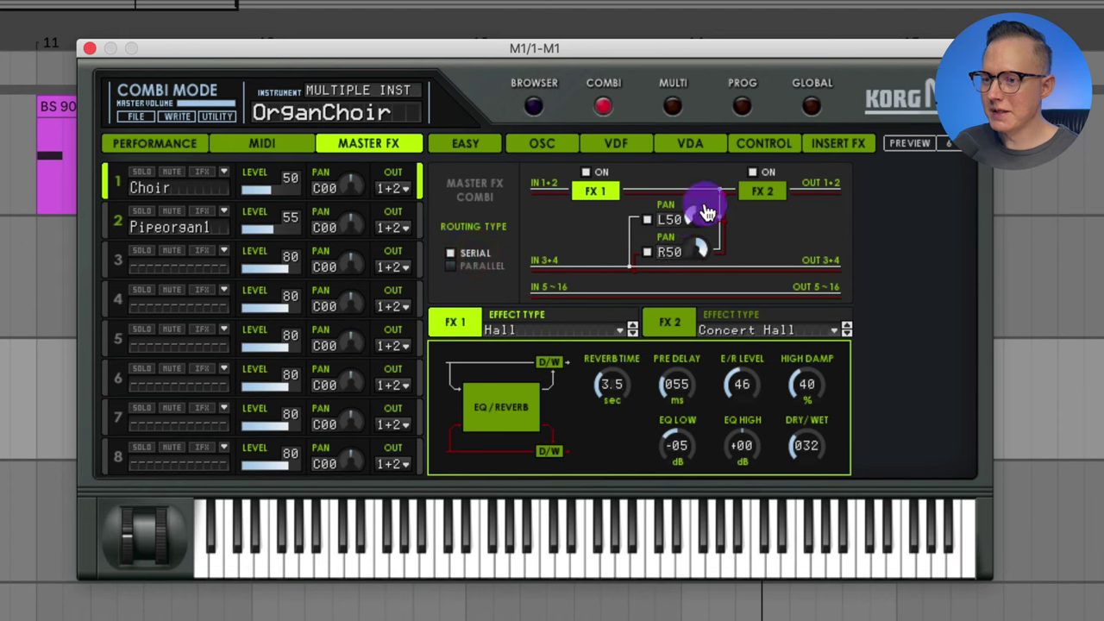
click(754, 172)
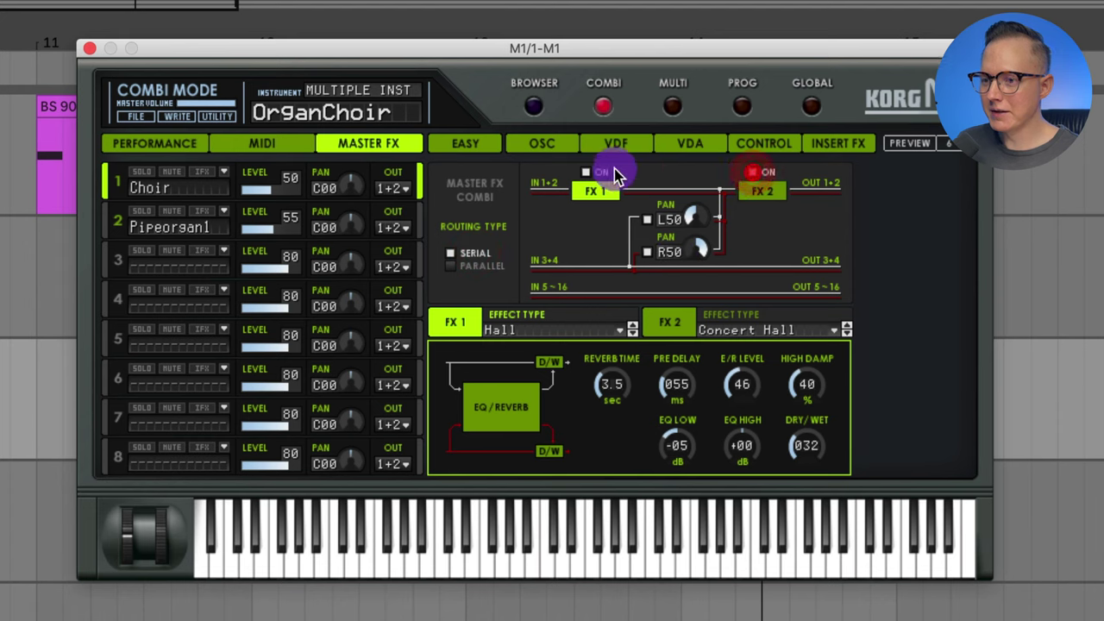
click(586, 173)
click(753, 173)
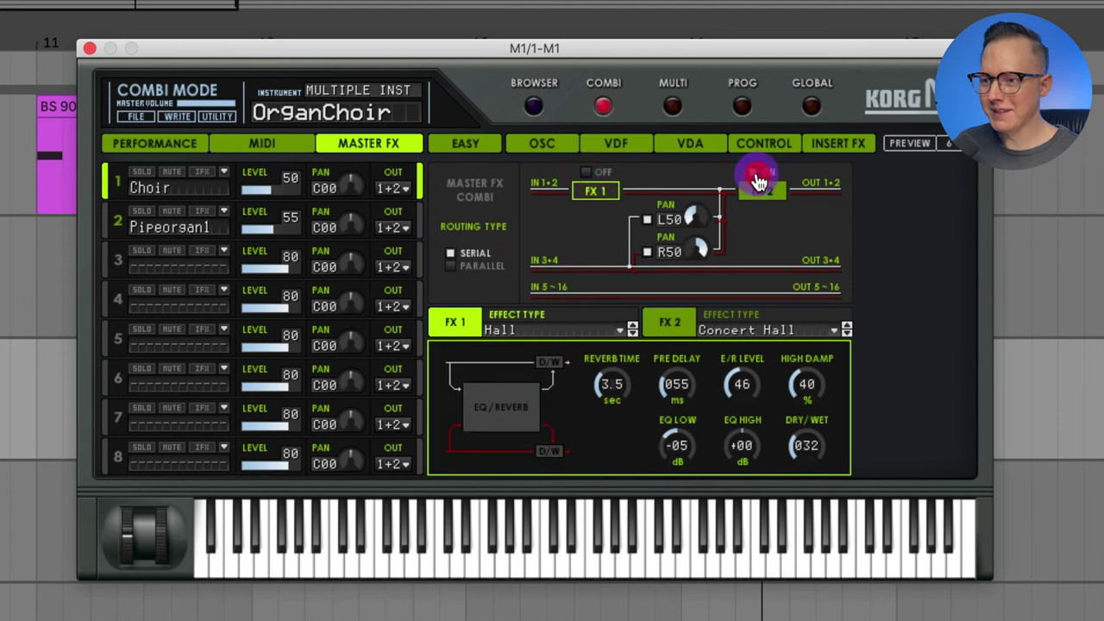
click(586, 175)
click(590, 178)
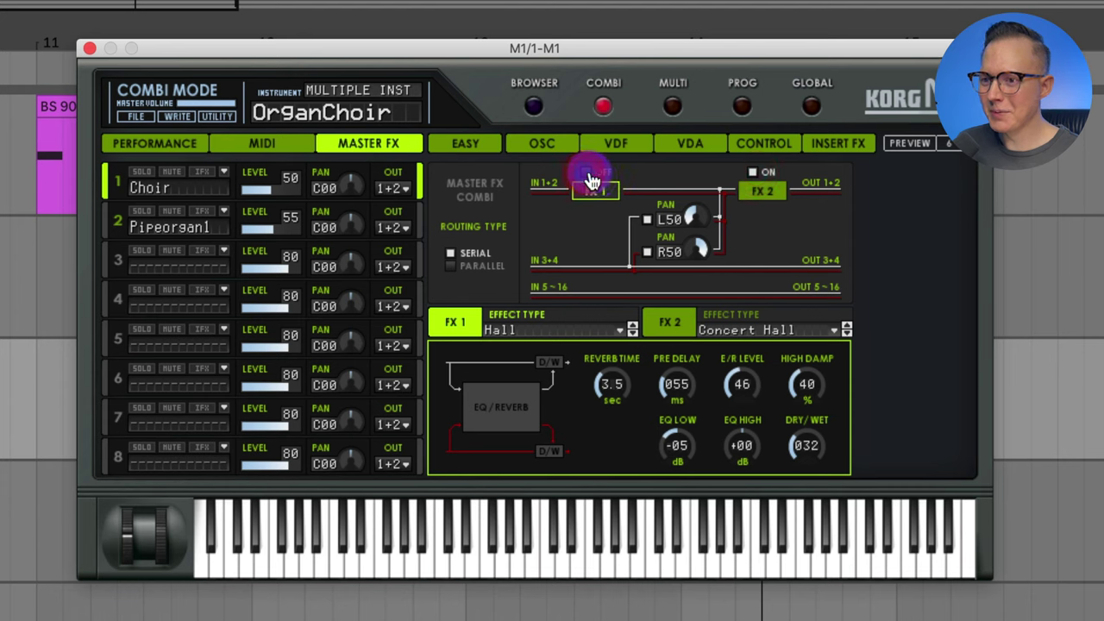
click(590, 177)
click(755, 173)
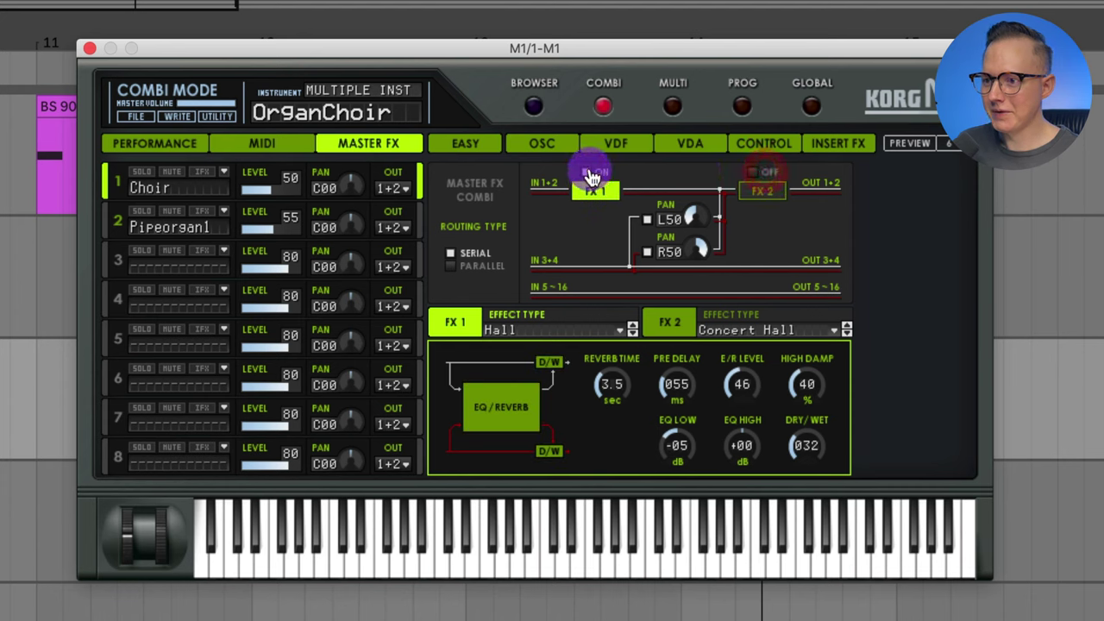
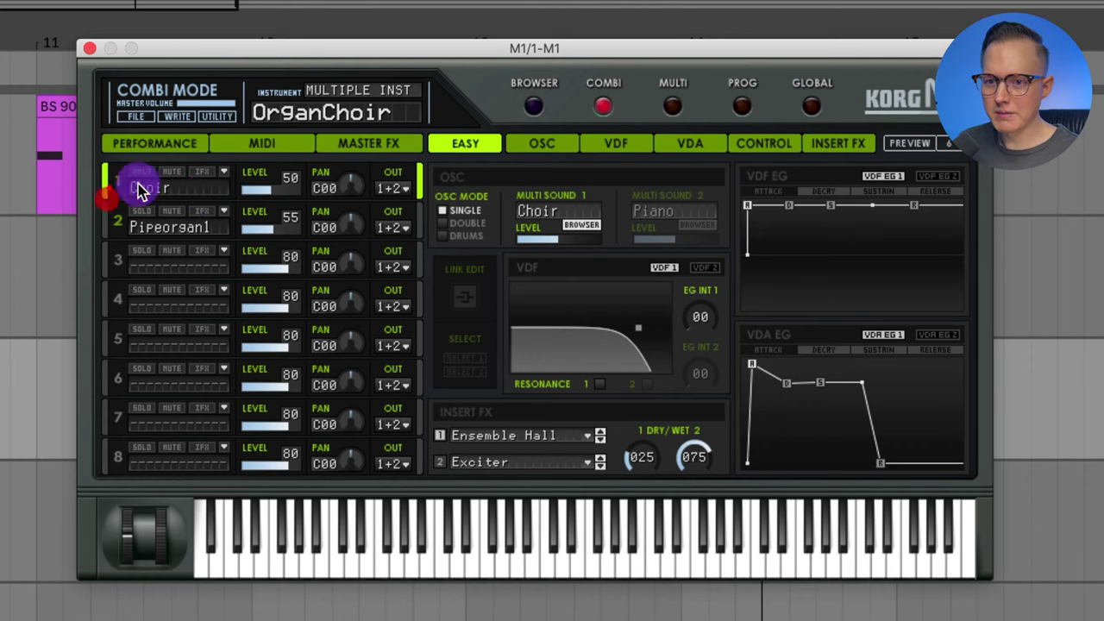
Step: Clear Choir from Combi slot 1 and load the M1HousePiano program in its place
click(225, 171)
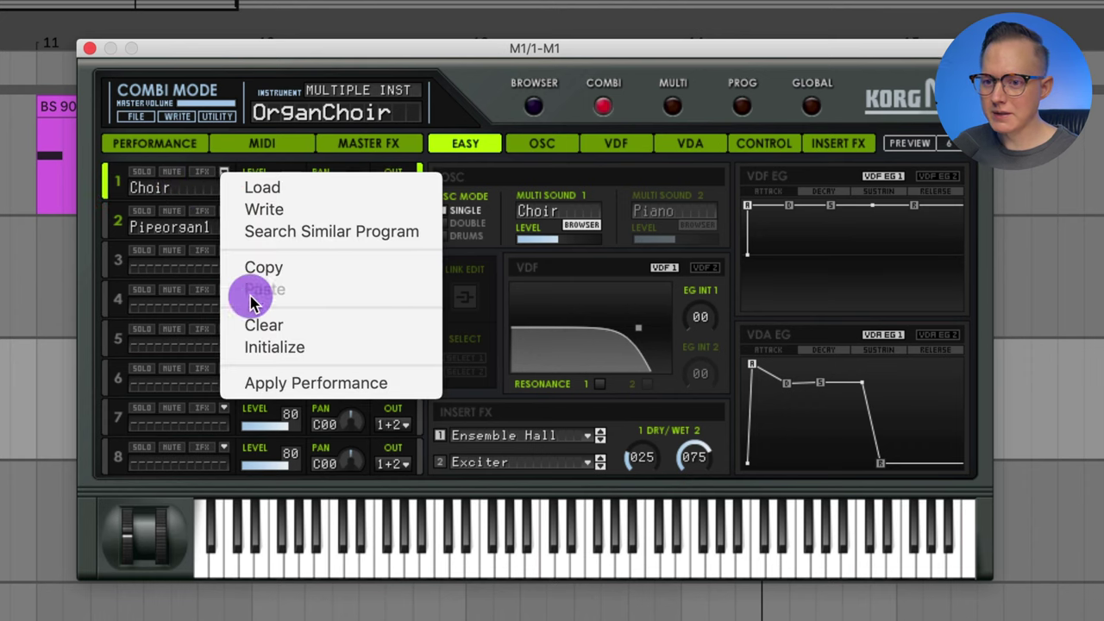
click(326, 321)
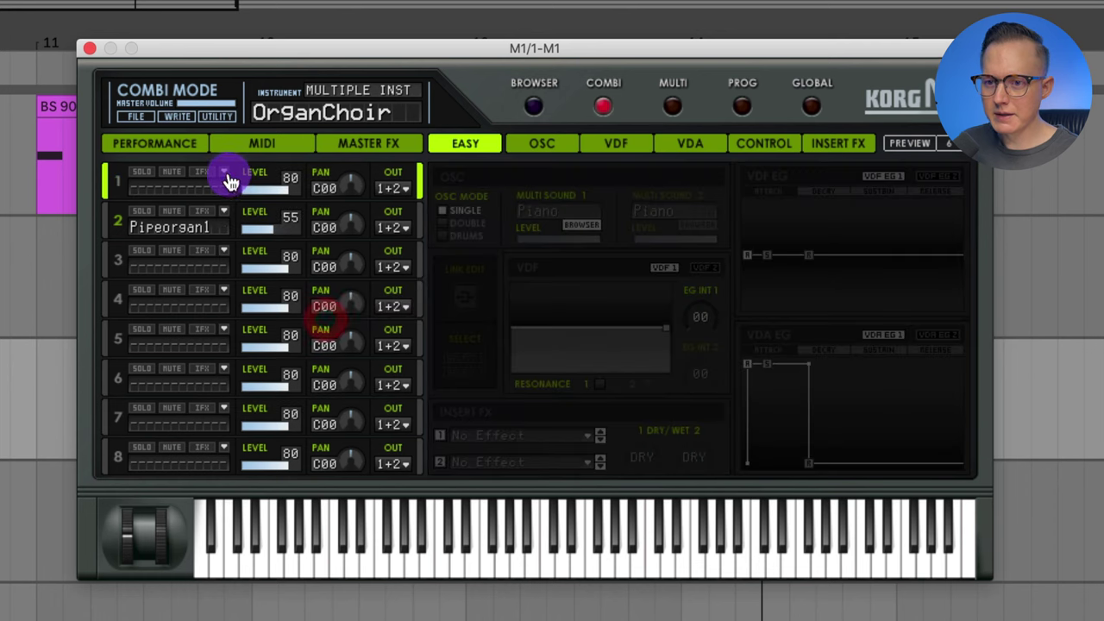
click(228, 175)
click(264, 188)
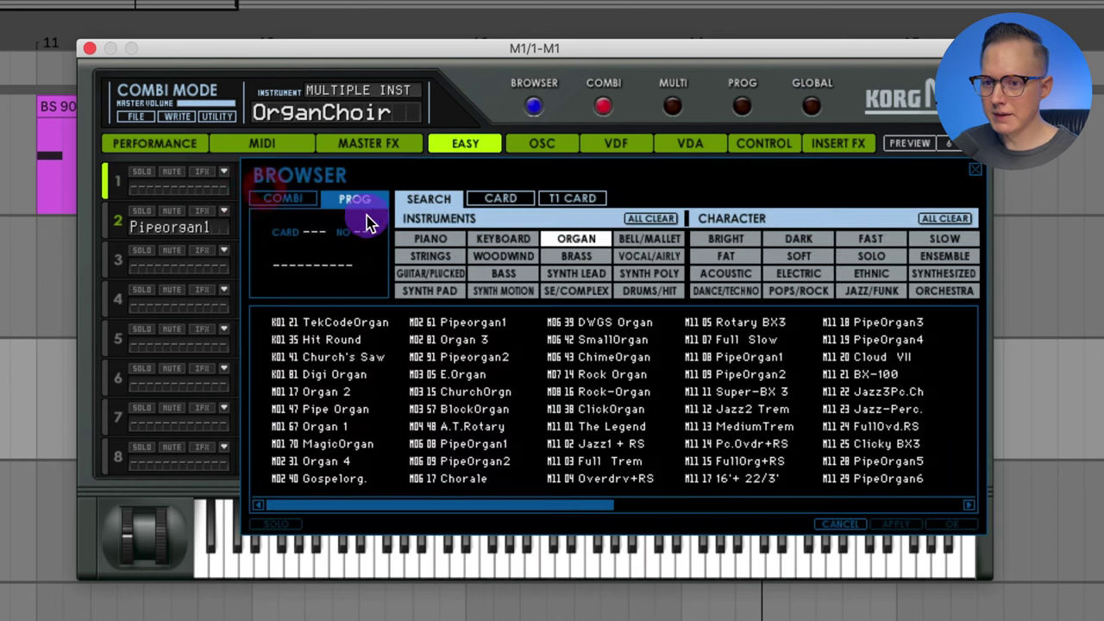
click(456, 242)
click(363, 321)
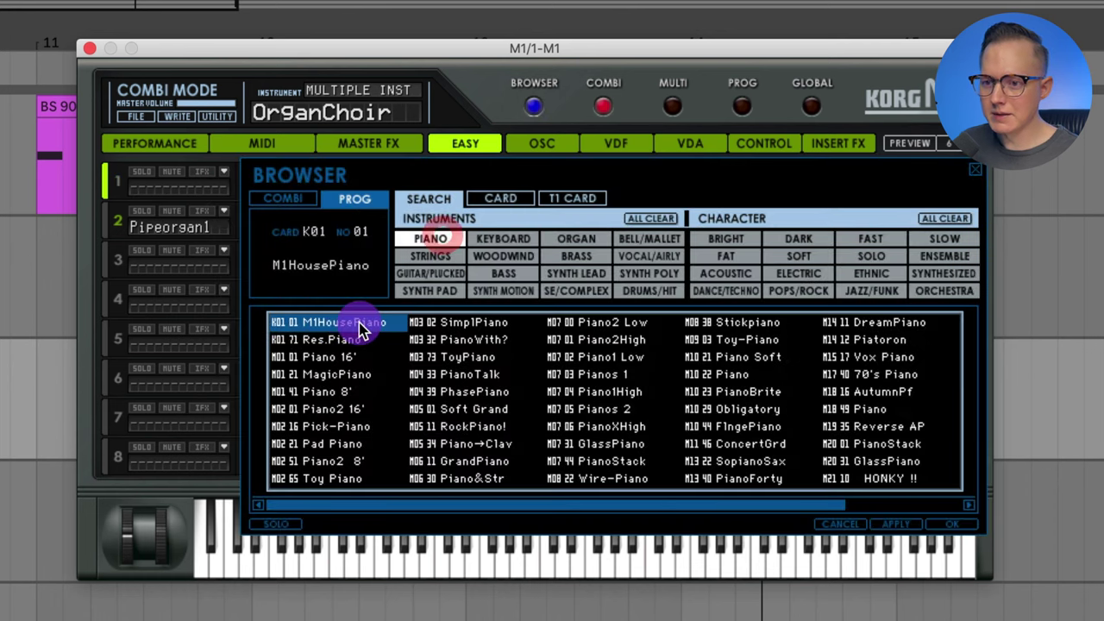
click(363, 321)
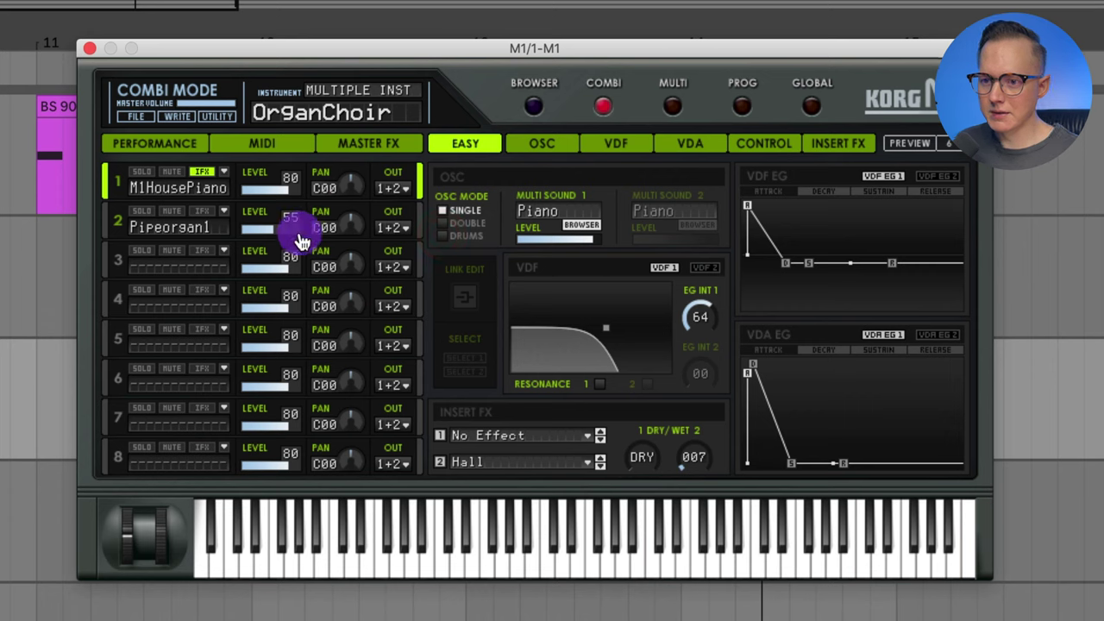
Step: Clear the organ program from slot 2 and set the master FX 1 dry/wet mix to DRY
right_click(226, 217)
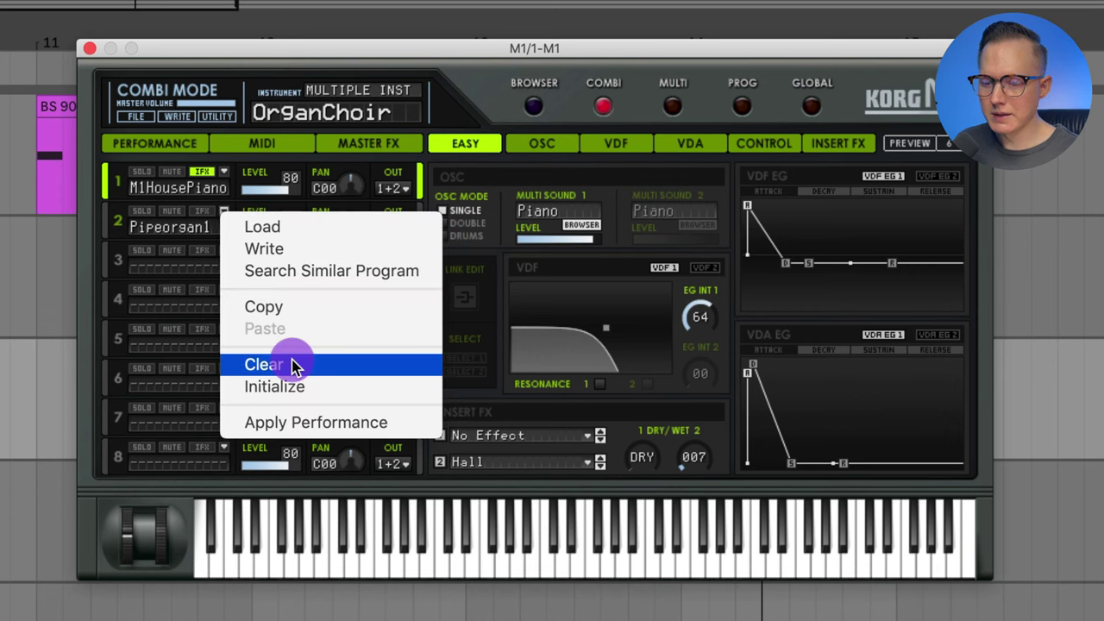
click(296, 362)
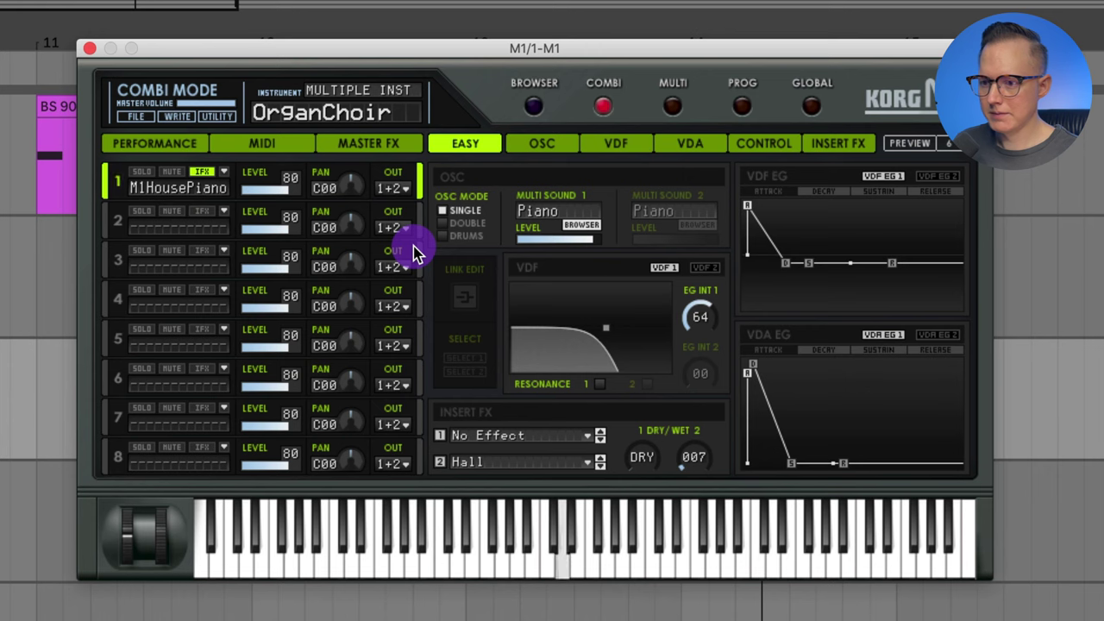
click(378, 152)
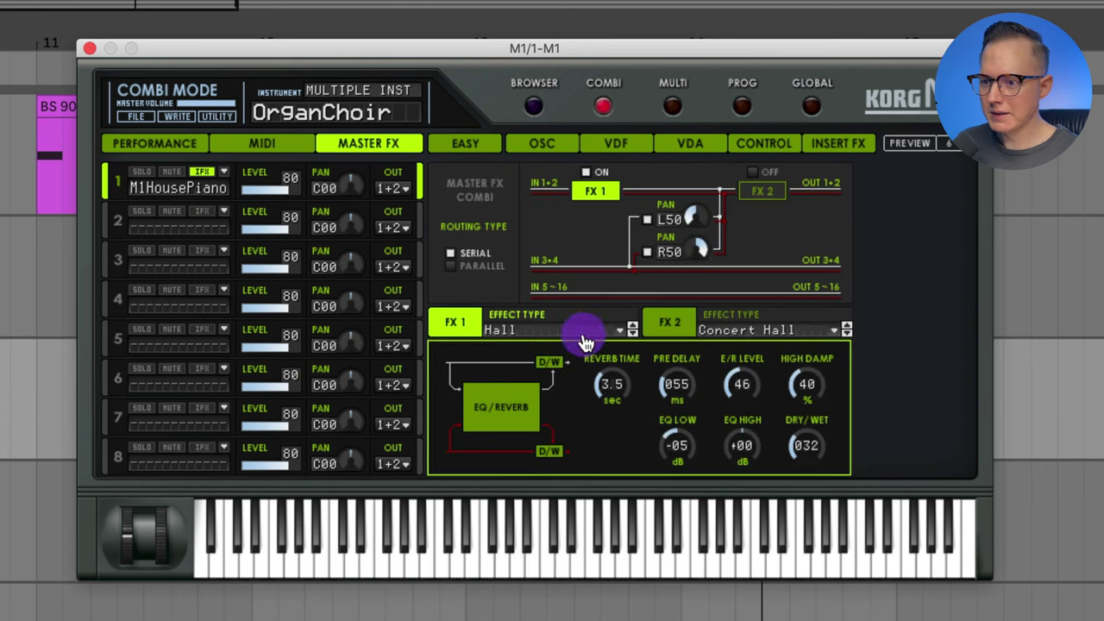
drag(819, 440, 815, 490)
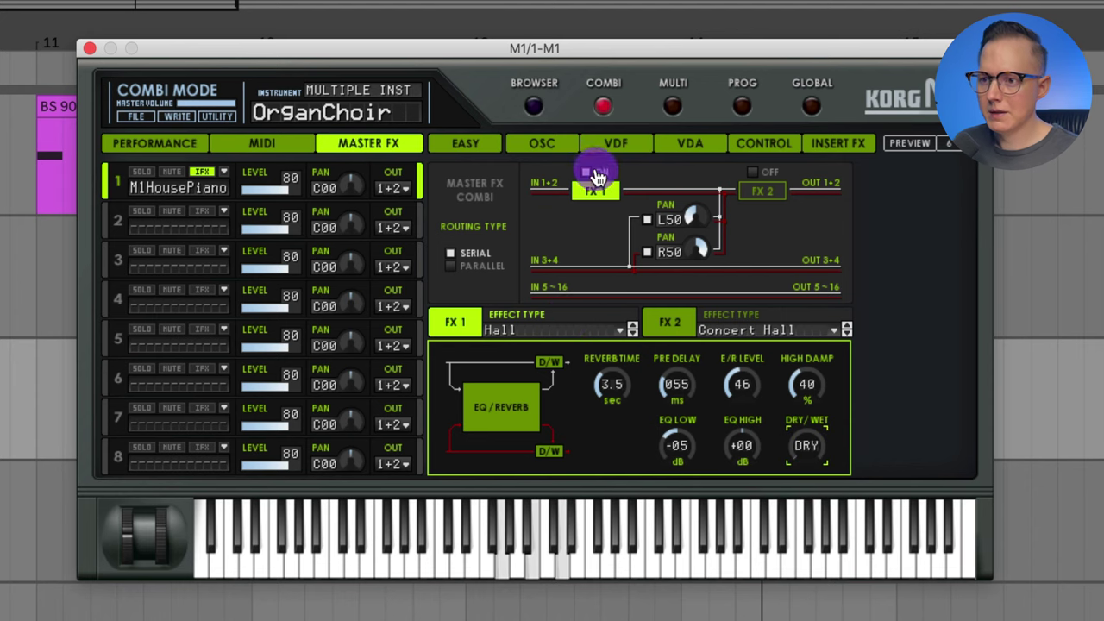
Step: Set slot 1's oscillator mode to Double with Choir as multi sound 2 at about half level, and view its sound browser
click(479, 146)
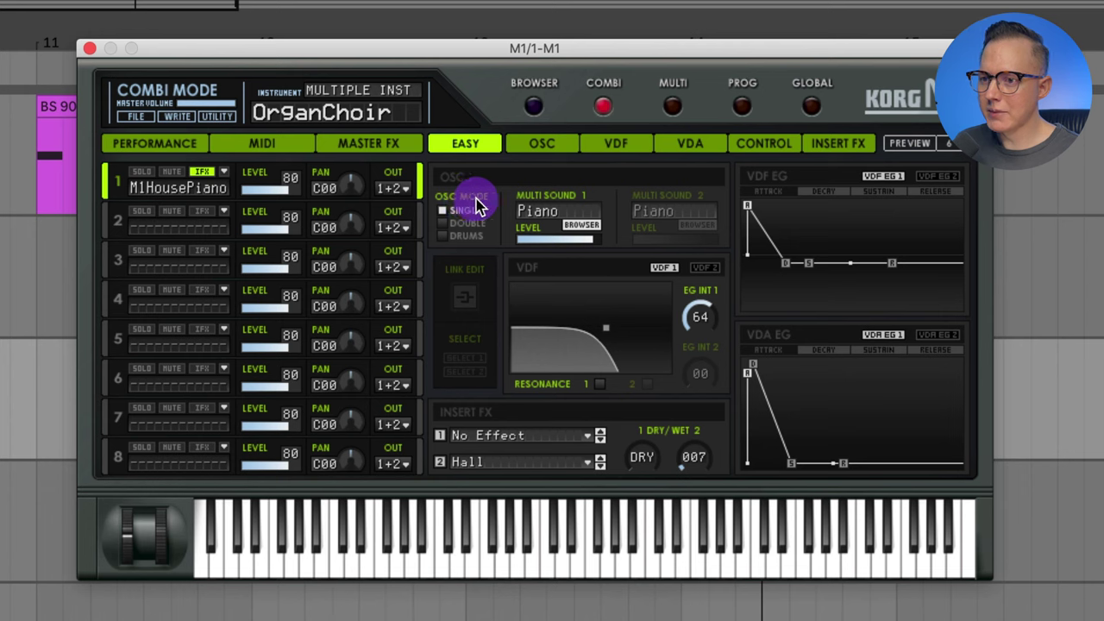
click(466, 223)
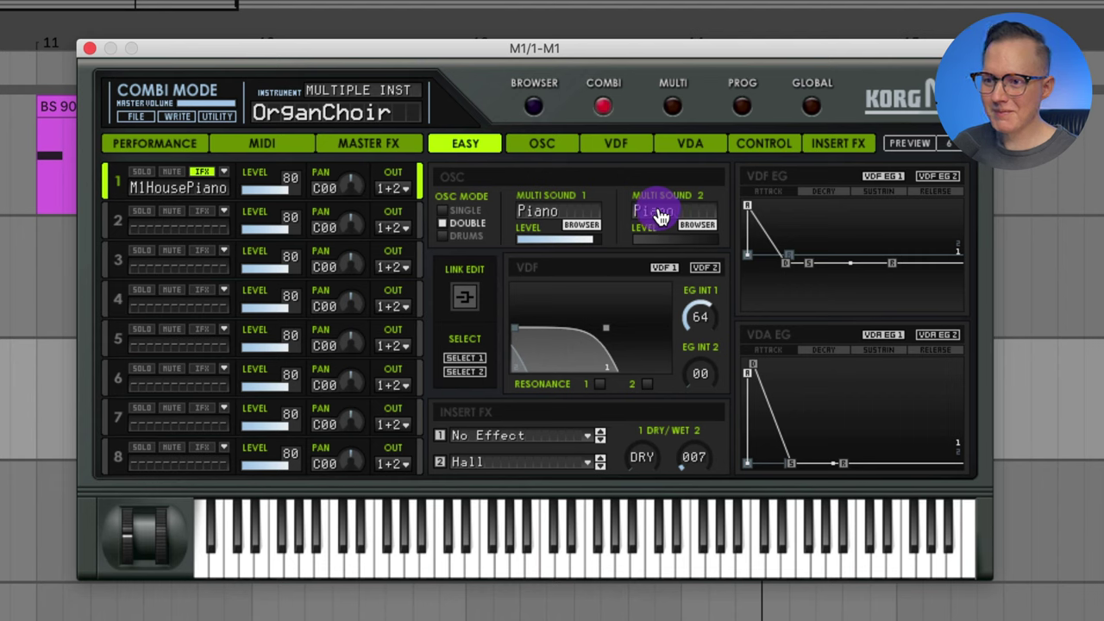
drag(665, 212, 672, 191)
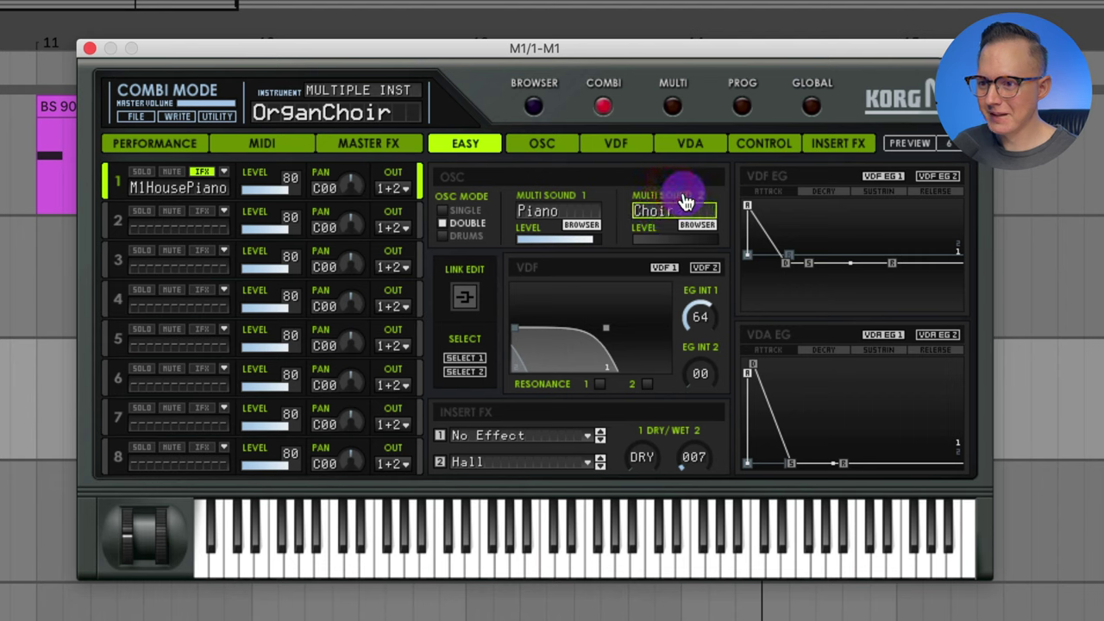
drag(648, 239, 670, 246)
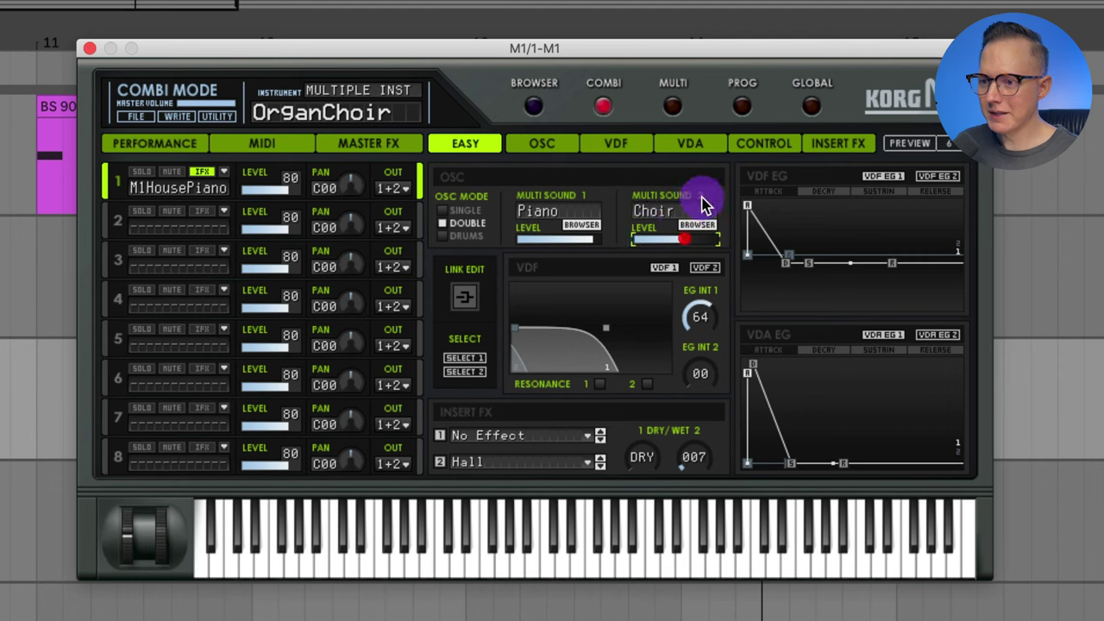
click(694, 239)
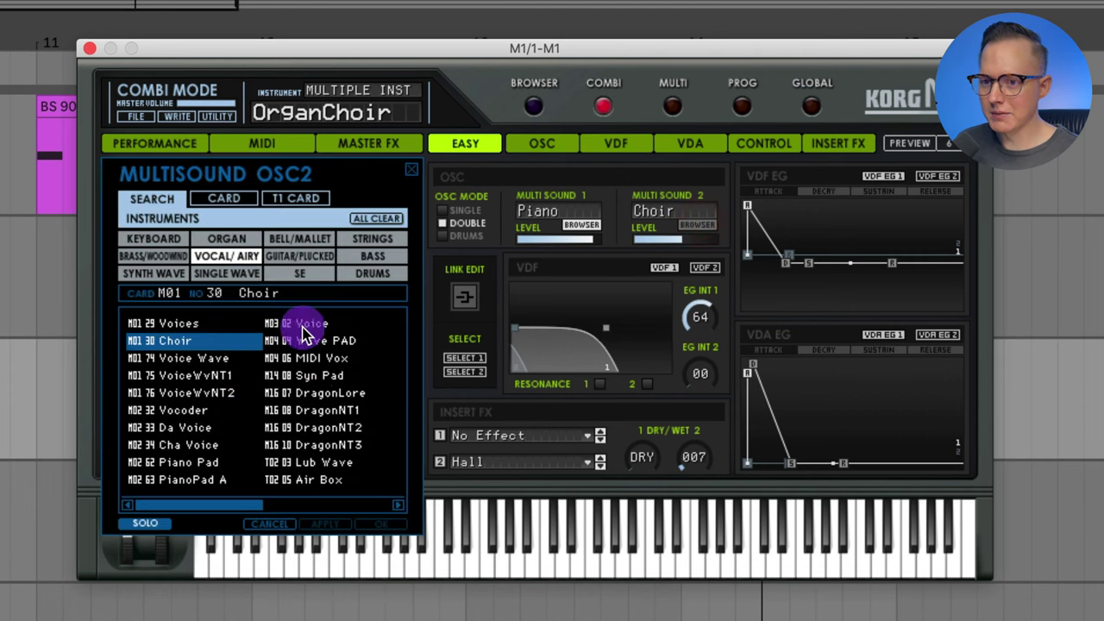
click(413, 170)
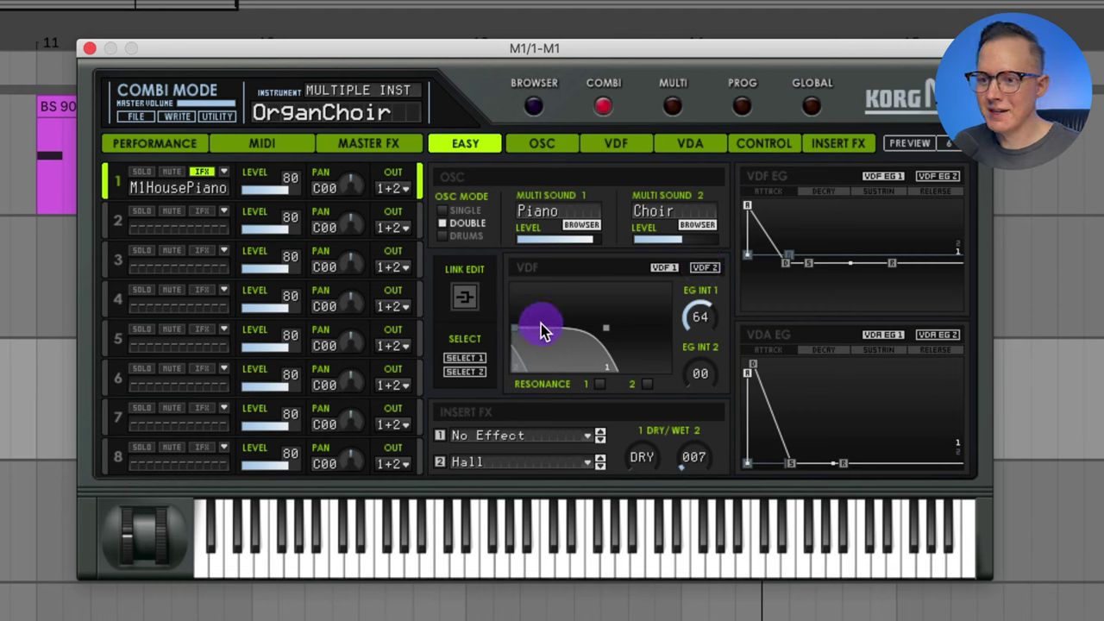
Step: Compare the Single and Double oscillator modes of M1HousePiano, leaving Single selected
click(469, 218)
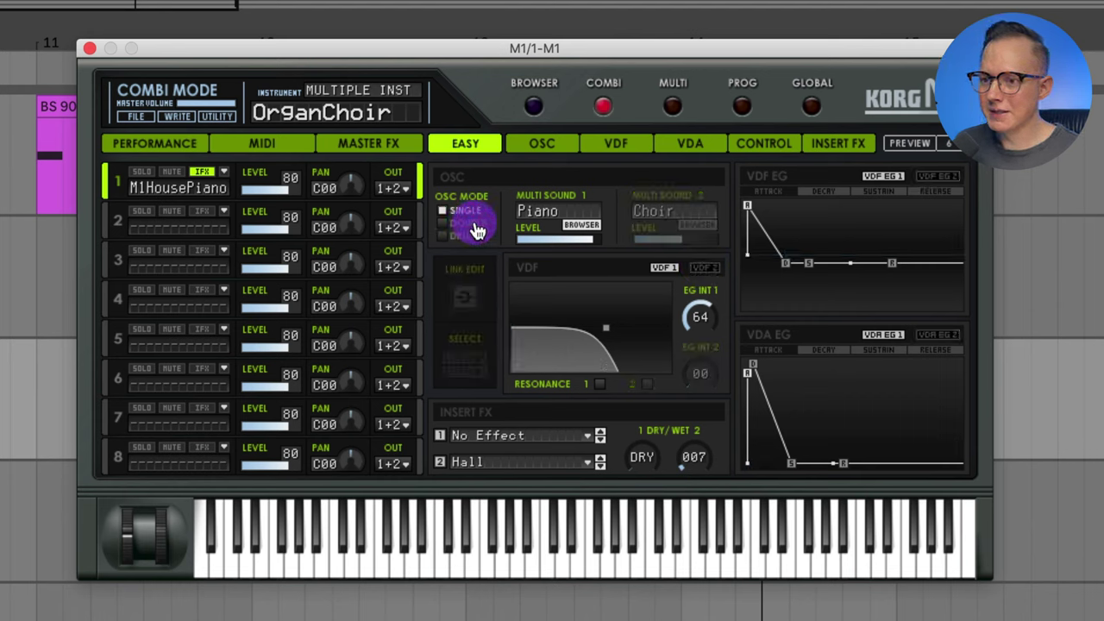
click(476, 224)
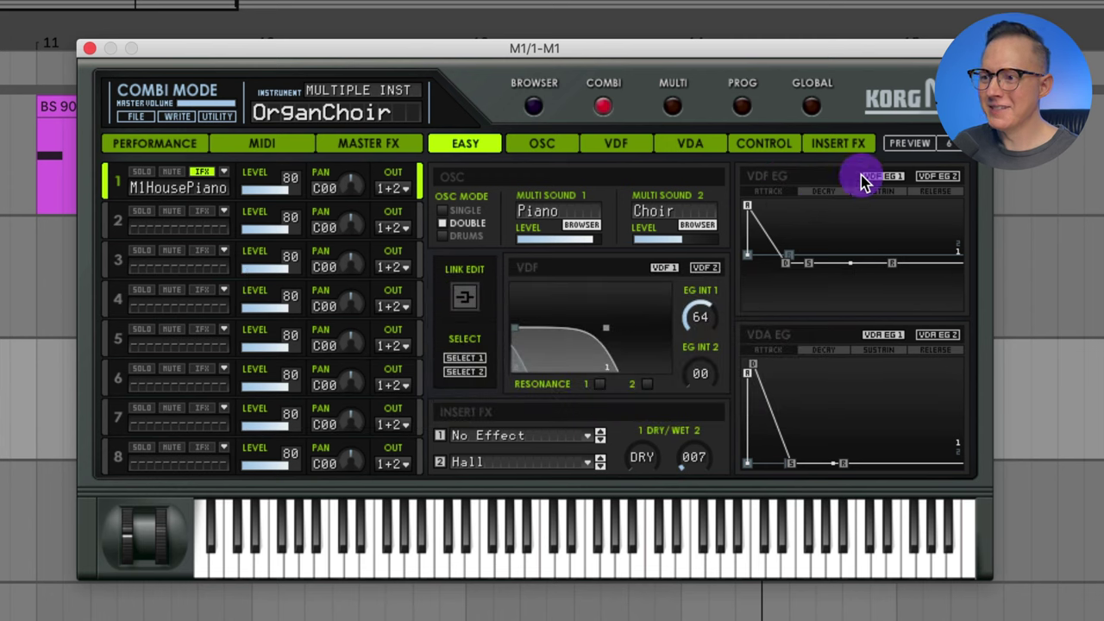
click(473, 212)
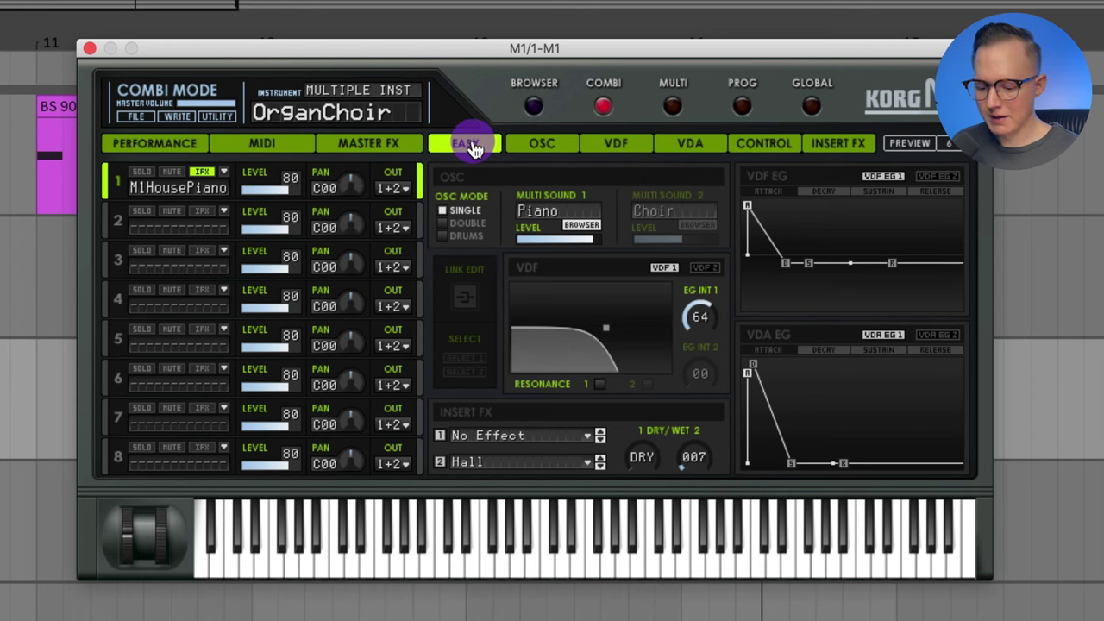
Step: View the OSC, VDF and VDA pages of M1HousePiano and return to the Easy page
click(226, 63)
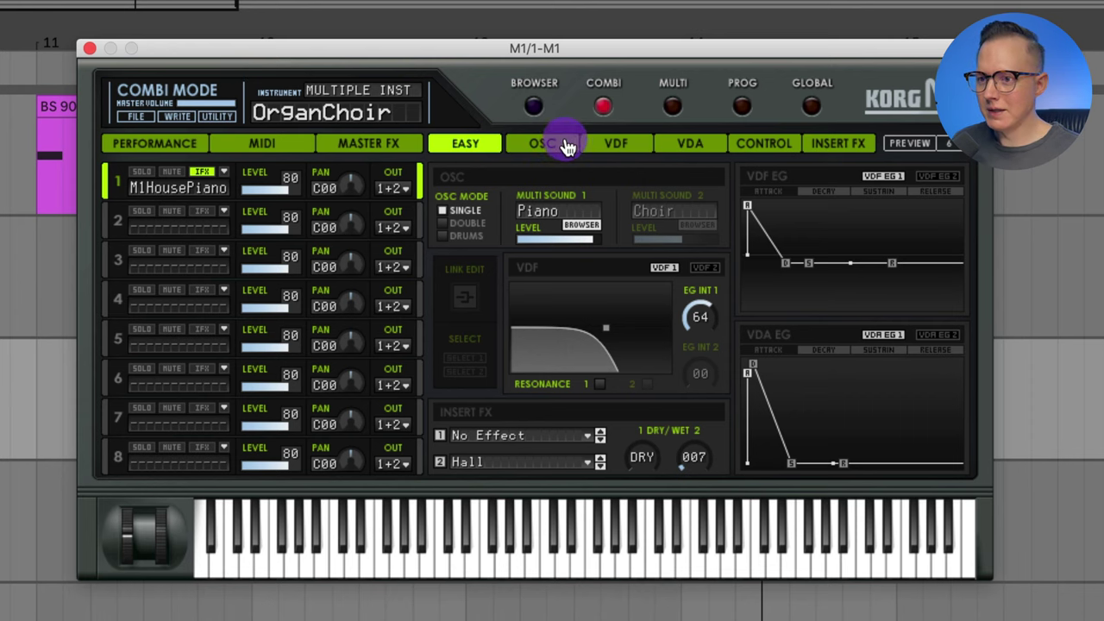
click(556, 148)
click(605, 143)
click(690, 144)
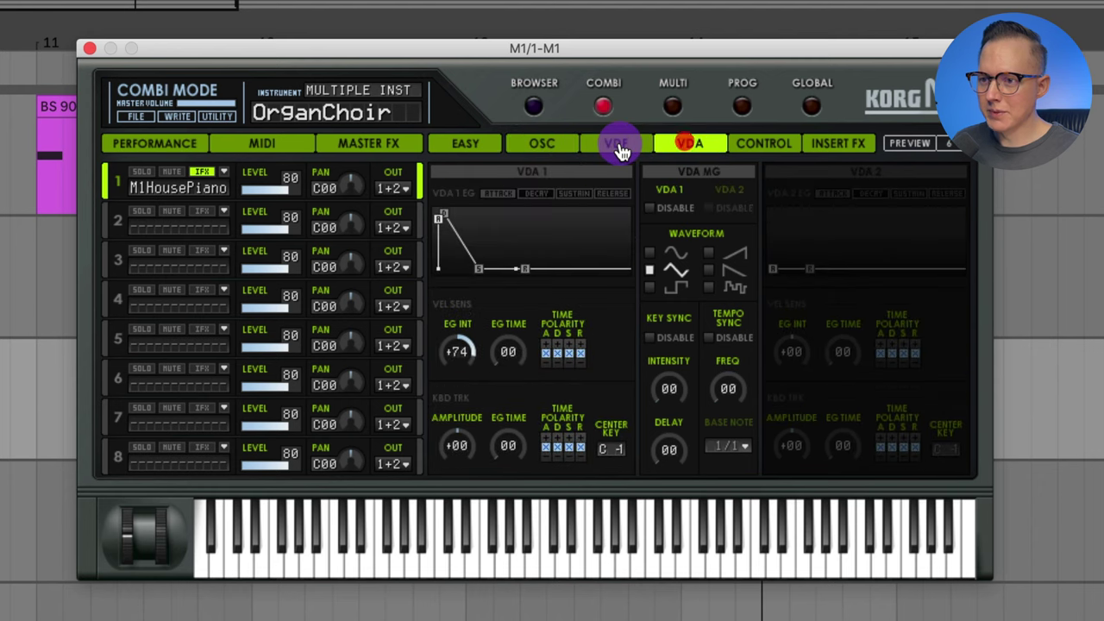
click(542, 142)
click(467, 143)
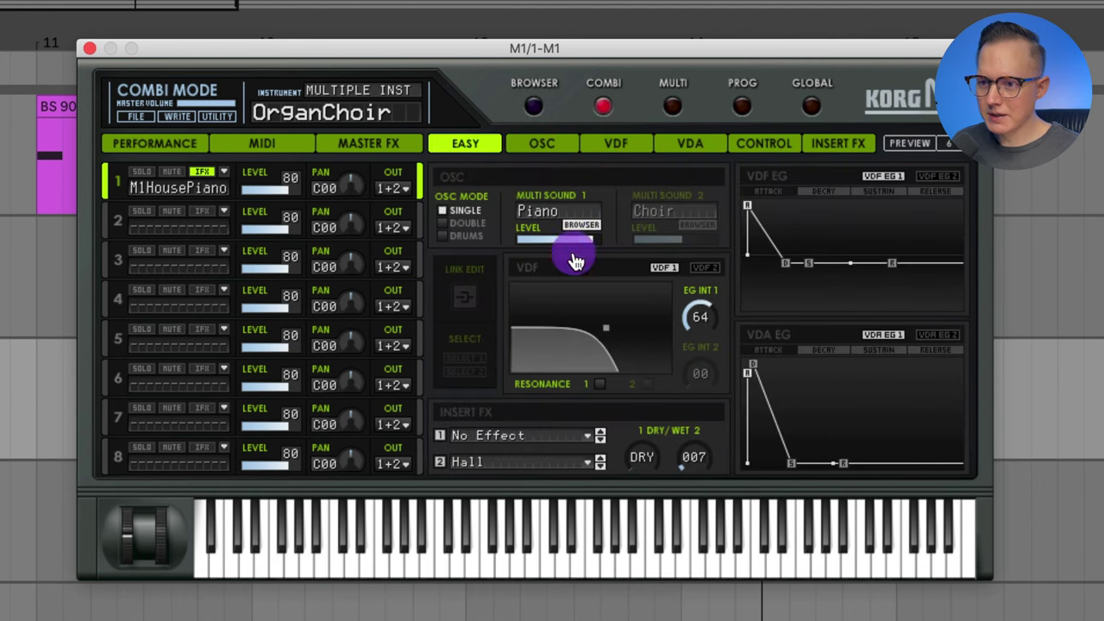
Step: Turn on resonance for VDF 1 and shorten the decay of VDF EG 1
mouse_move(607, 328)
mouse_down()
mouse_move(565, 335)
mouse_move(621, 328)
mouse_move(592, 303)
mouse_move(552, 299)
mouse_move(605, 326)
mouse_up()
click(600, 384)
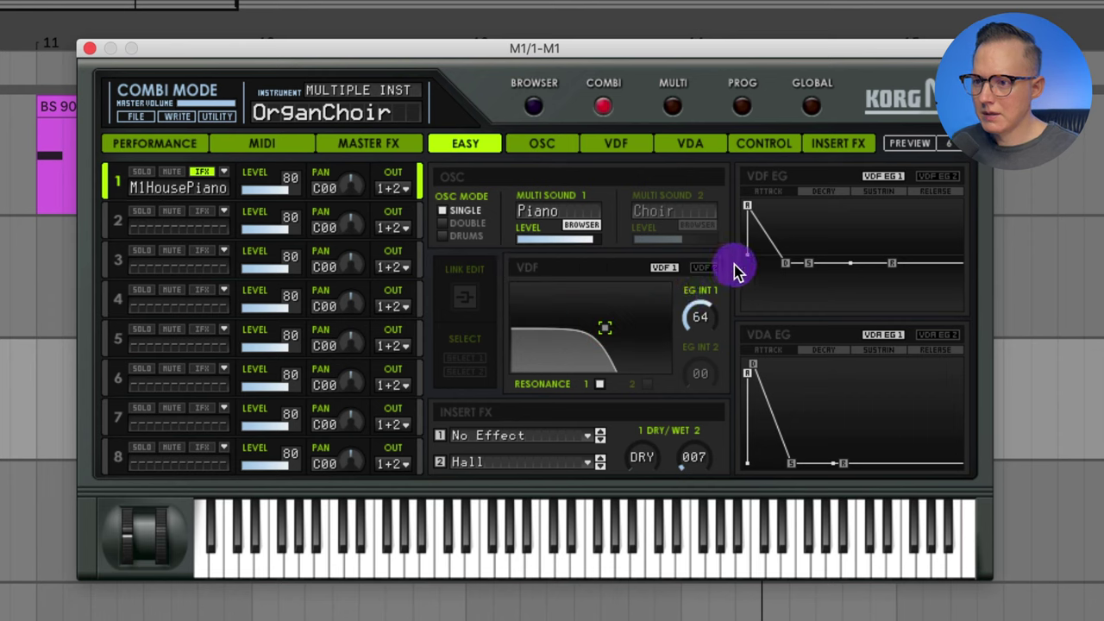
mouse_move(782, 267)
mouse_down()
mouse_move(771, 247)
mouse_move(785, 248)
mouse_move(760, 263)
mouse_move(789, 250)
mouse_move(774, 261)
mouse_move(768, 253)
mouse_up()
Step: Try different VDF 1 envelope intensities, ending with EG INT 1 at 85
drag(700, 316, 758, 260)
click(699, 323)
mouse_move(707, 307)
mouse_down()
mouse_move(706, 330)
mouse_move(713, 296)
mouse_move(690, 313)
mouse_move(710, 299)
mouse_up()
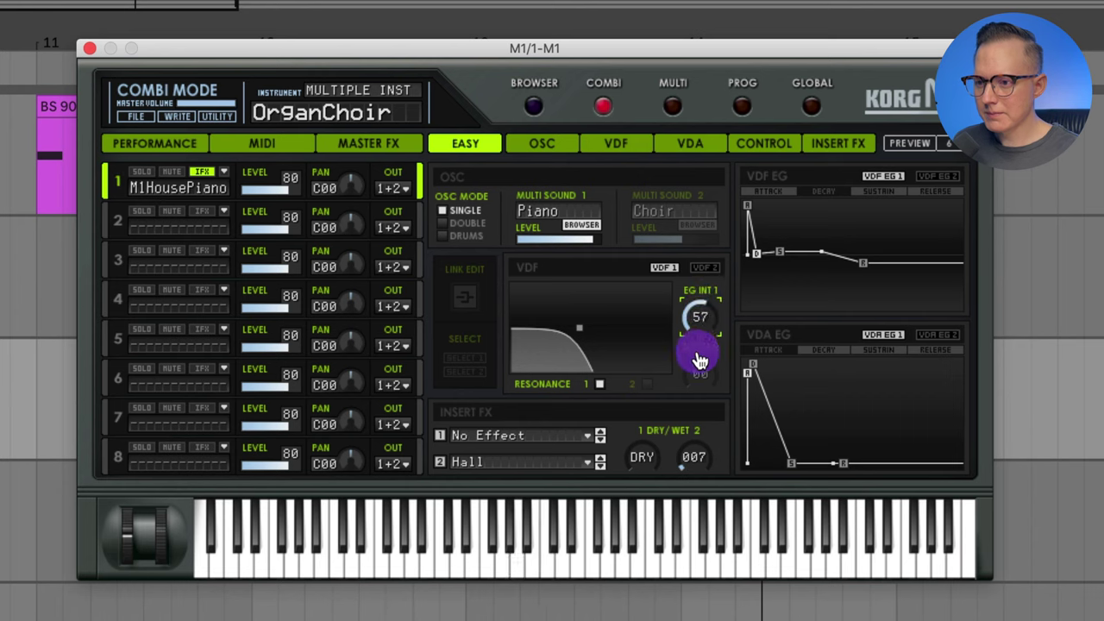
drag(702, 384, 756, 296)
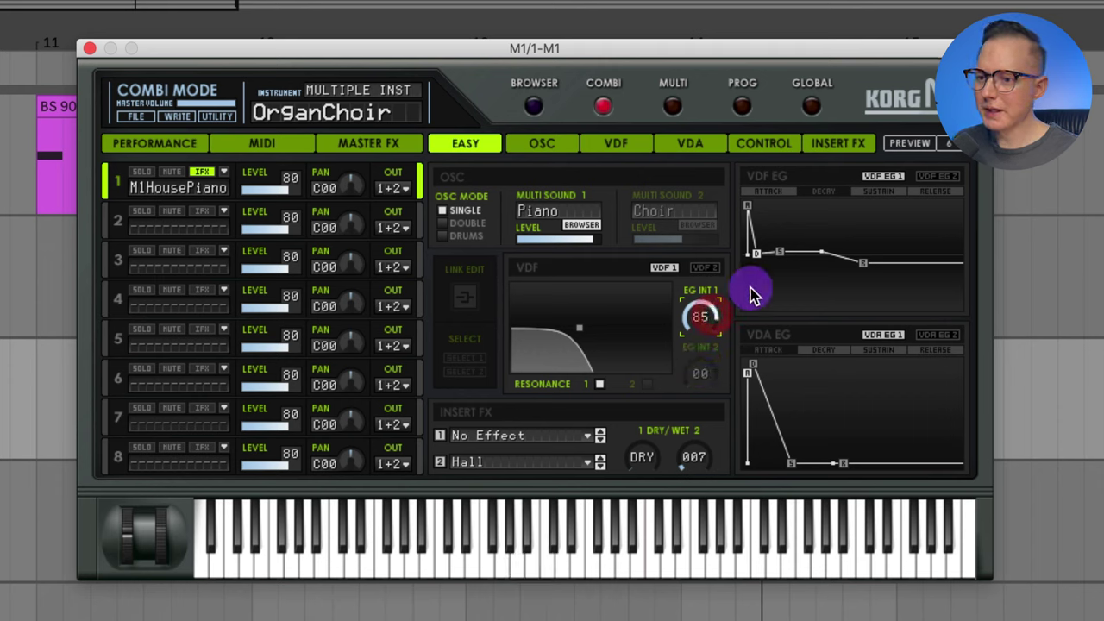
Step: Set insert effect 1 to the Hall reverb with a dry/wet mix of 51, and insert effect 2 to No Effect
click(524, 442)
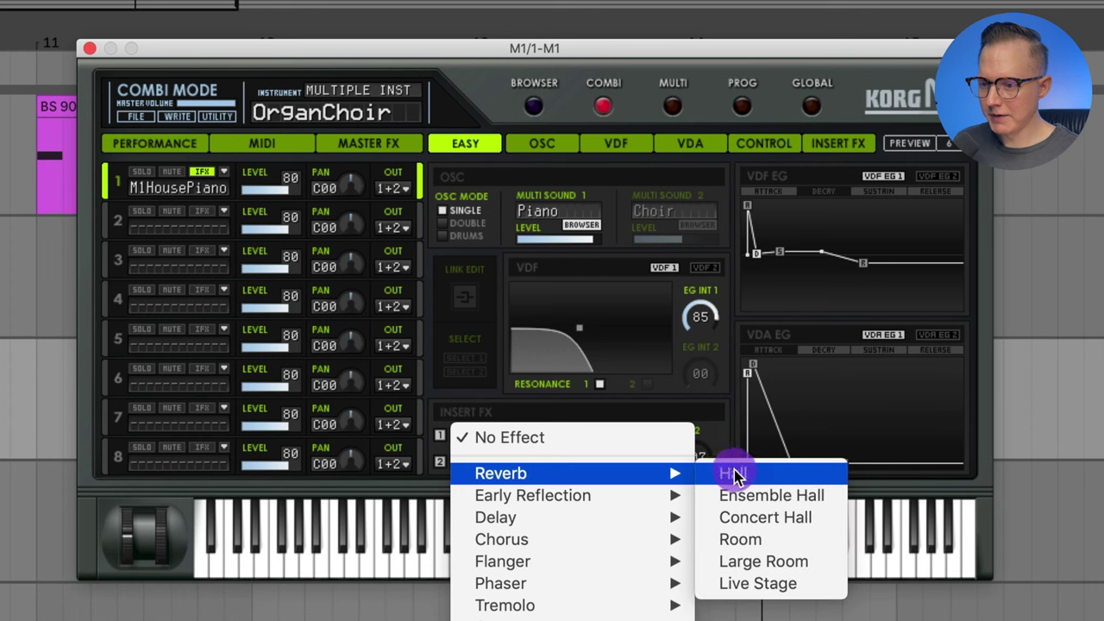
click(734, 468)
click(548, 463)
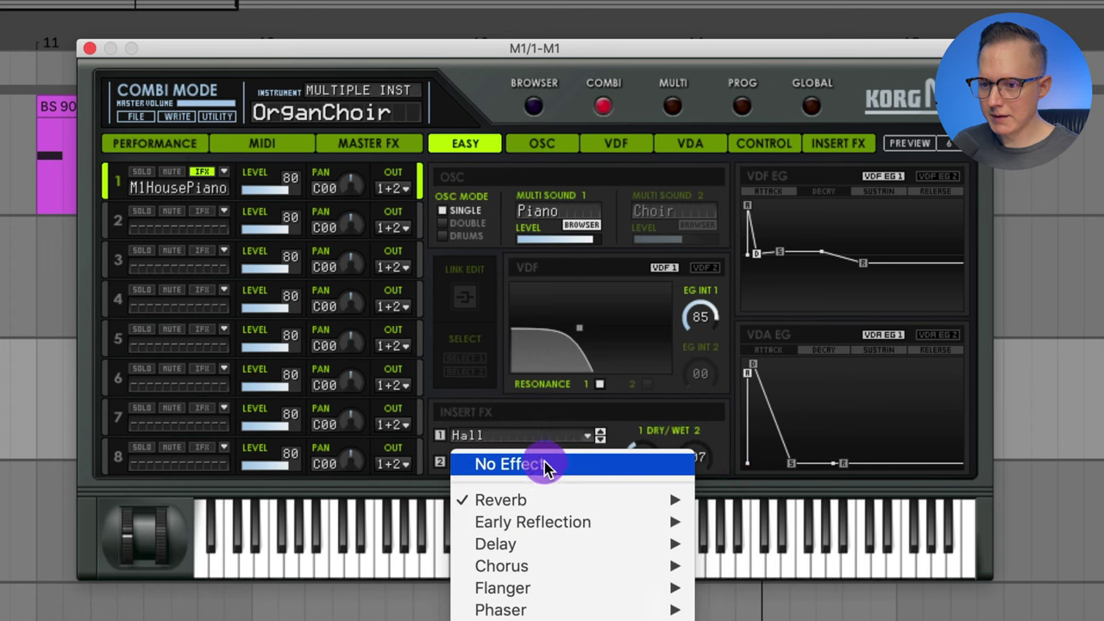
click(548, 464)
drag(645, 452, 658, 449)
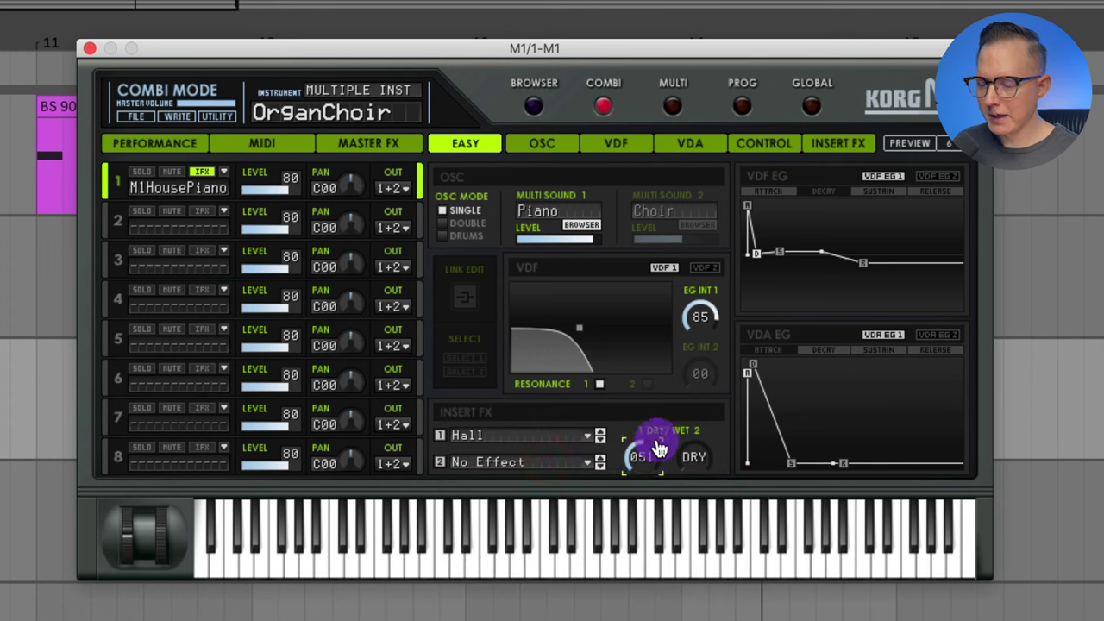
Step: Set insert effect 2 to Stereo Delay and raise its dry/wet mix
click(510, 463)
mouse_move(670, 546)
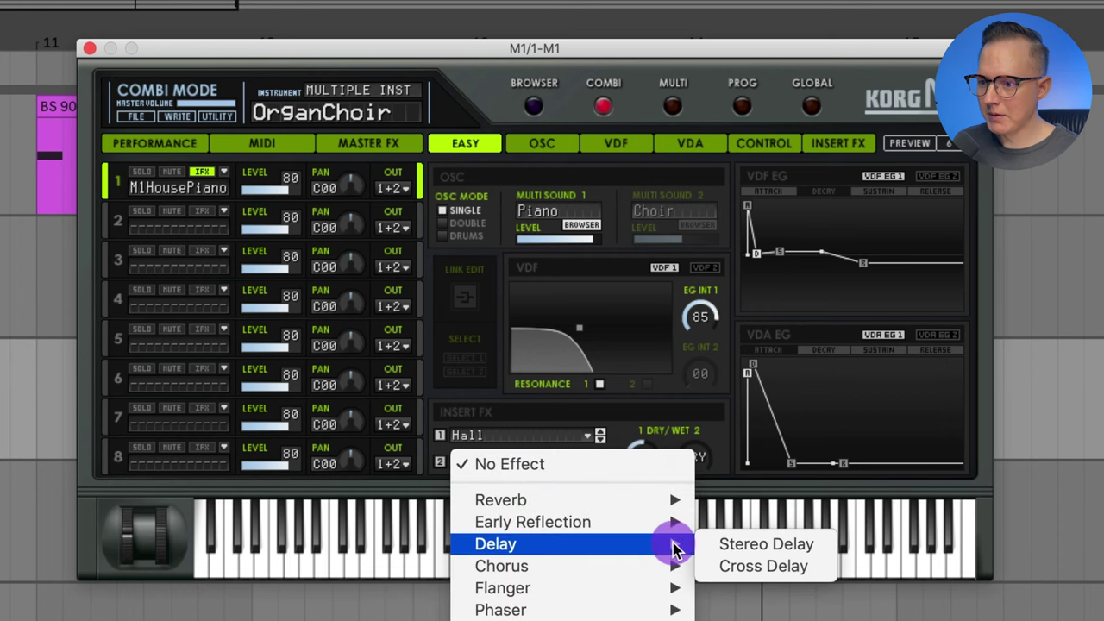
click(729, 543)
drag(690, 451, 710, 412)
Step: Set EG INT 1 to 26 and raise the VDF 1 cutoff to near the upper end of its range
drag(700, 316, 690, 355)
click(578, 332)
drag(578, 332, 659, 332)
Step: Lower the dry/wet mixes to 33 for the Hall insert effect and 20 for the Stereo Delay
mouse_move(691, 455)
mouse_down()
mouse_move(693, 466)
mouse_move(638, 463)
mouse_move(698, 469)
mouse_move(671, 455)
mouse_up()
click(655, 459)
click(622, 222)
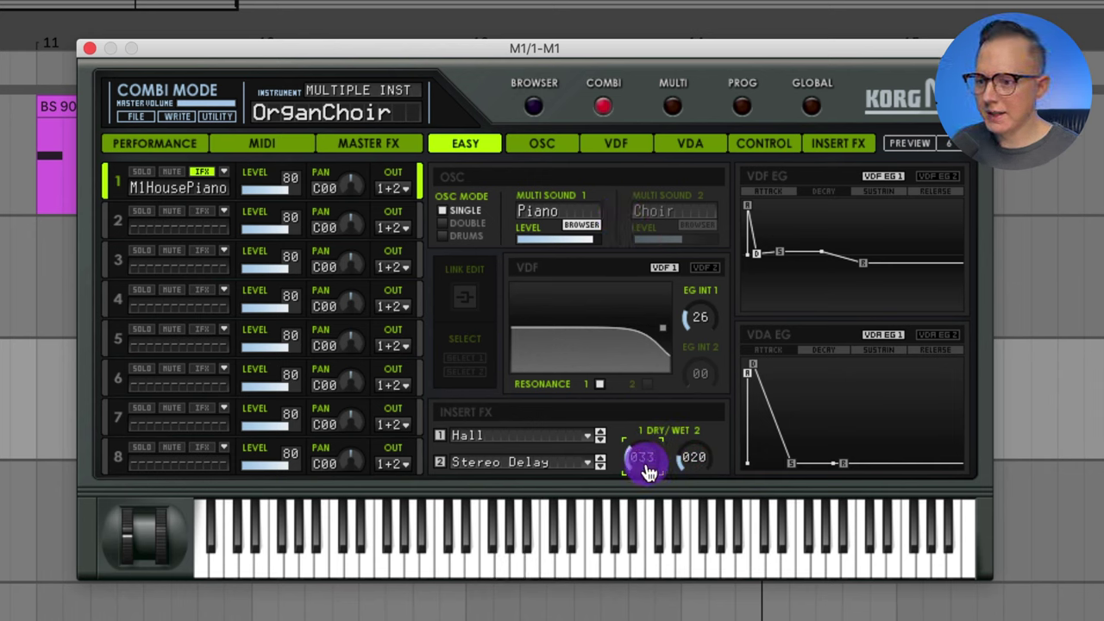
Step: Reduce the dry/wet mixes of both insert effects to fully dry
drag(647, 463, 673, 504)
click(701, 530)
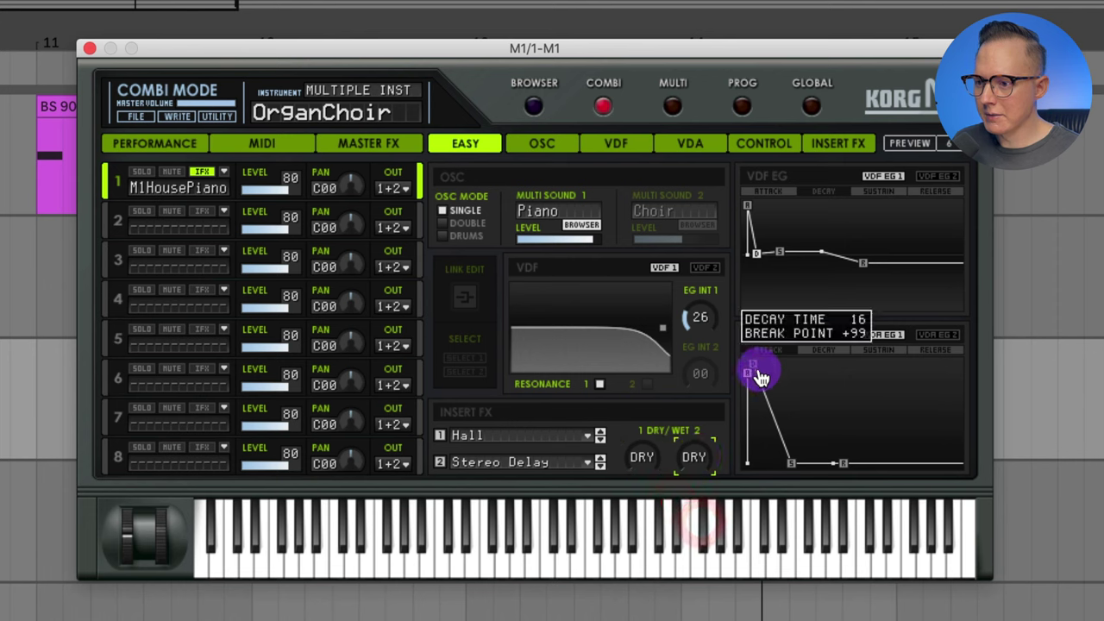
Step: Reshape VDA EG 1 with a longer decay to a low break point and a sustain level near zero
click(753, 369)
drag(753, 368, 793, 377)
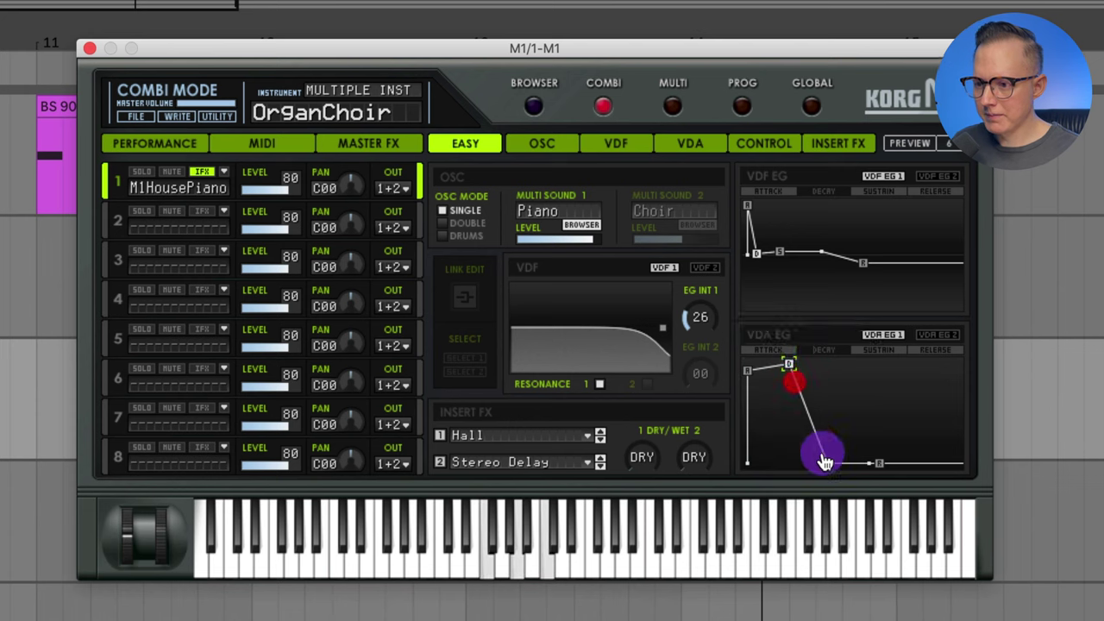
drag(820, 456, 796, 468)
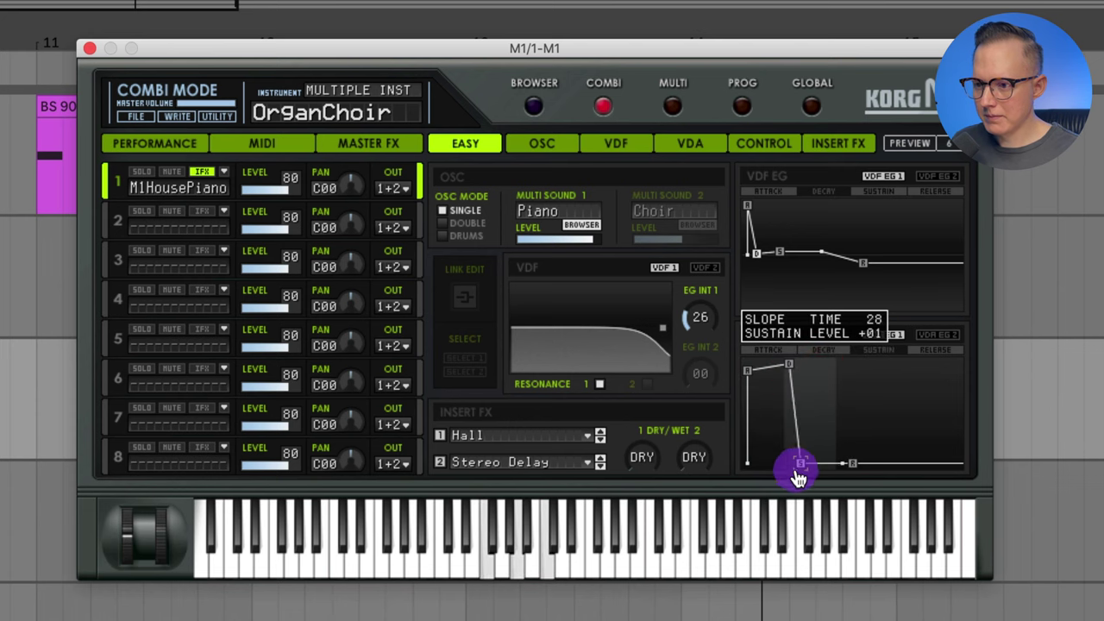
drag(796, 371, 789, 464)
mouse_move(824, 463)
mouse_down()
mouse_move(880, 464)
mouse_move(794, 463)
mouse_move(801, 437)
mouse_move(789, 457)
mouse_move(784, 394)
mouse_move(811, 429)
mouse_move(809, 451)
mouse_up()
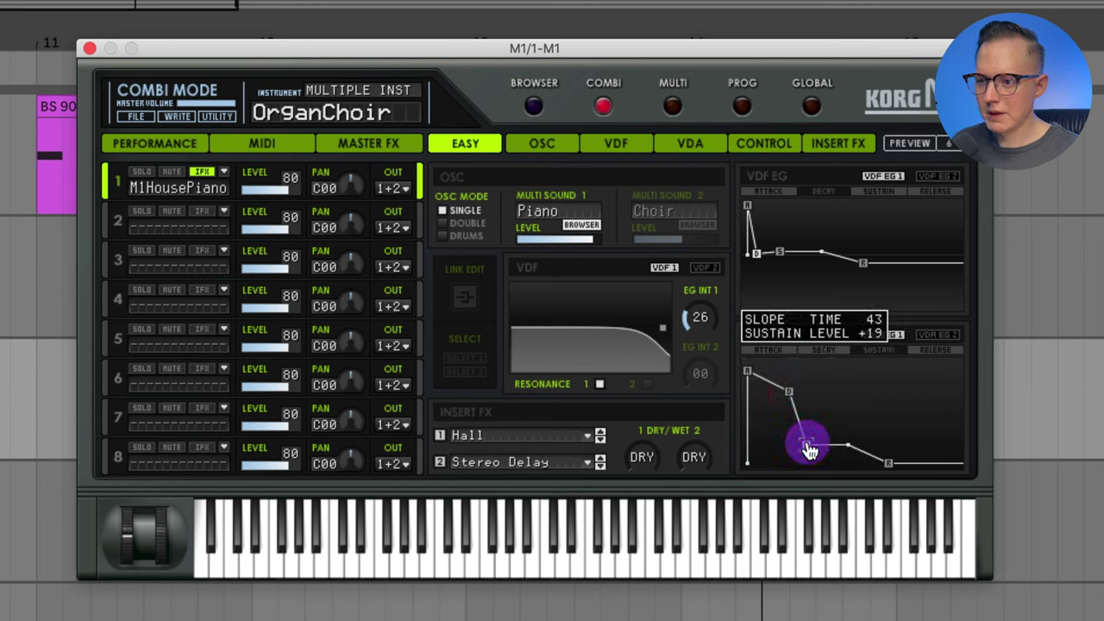
mouse_move(788, 392)
mouse_down()
mouse_move(794, 431)
mouse_move(768, 463)
mouse_move(788, 370)
mouse_move(780, 468)
mouse_move(788, 400)
mouse_up()
mouse_move(821, 464)
mouse_down()
mouse_move(833, 411)
mouse_move(787, 364)
mouse_move(804, 388)
mouse_move(806, 372)
mouse_move(806, 466)
mouse_up()
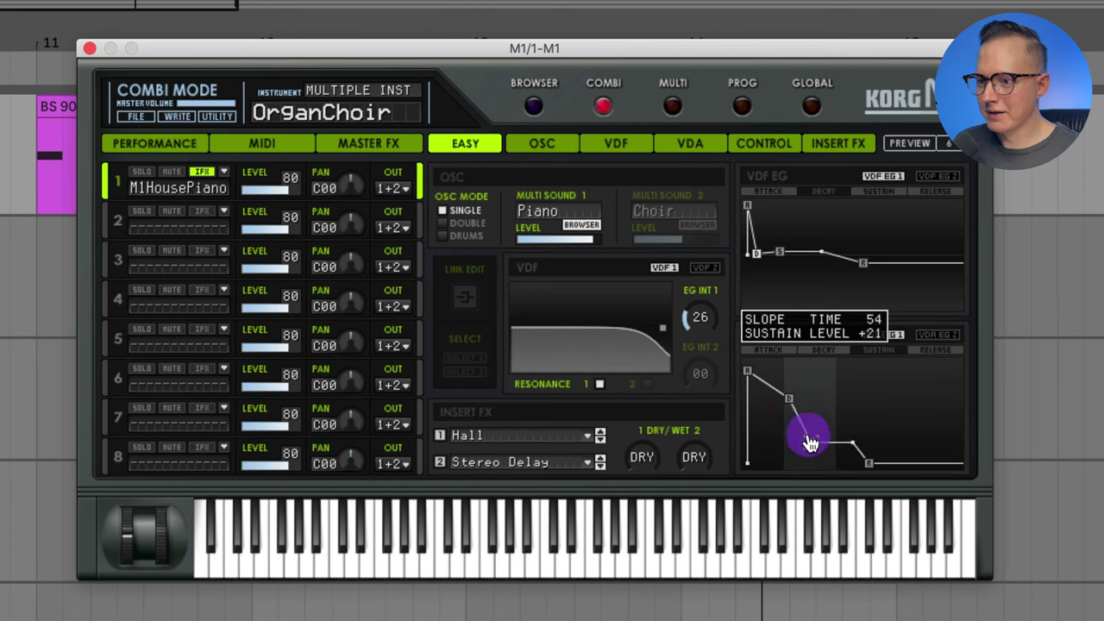
drag(788, 398, 811, 451)
Step: Shape VDF EG 1 with break point -68 and sustain level +99, and lower the VDF 1 cutoff with EG INT 1 at 67
drag(757, 252, 775, 298)
drag(784, 290, 802, 203)
click(697, 321)
drag(698, 321, 623, 334)
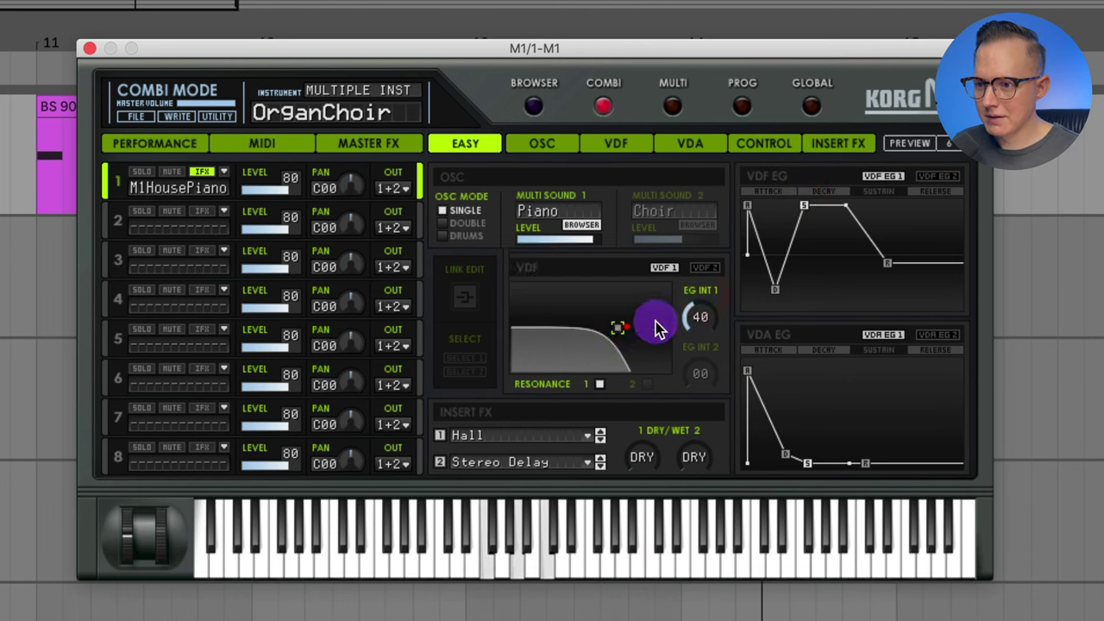
drag(702, 315, 715, 279)
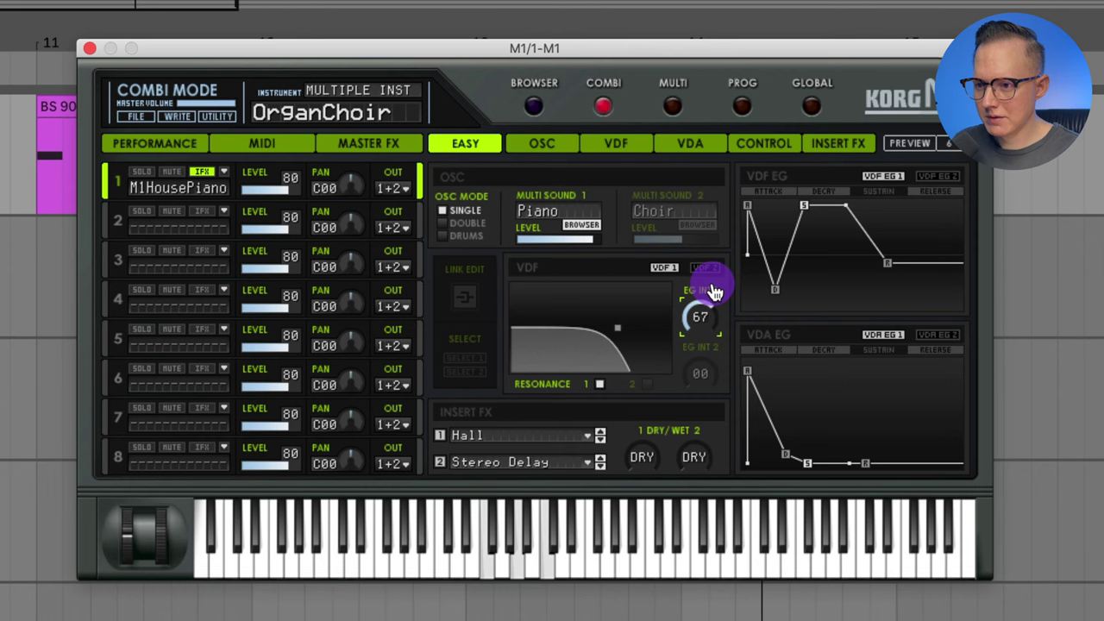
Step: Raise the VDA EG 1 sustain level to +74 with a slope time of 76
drag(811, 463, 822, 394)
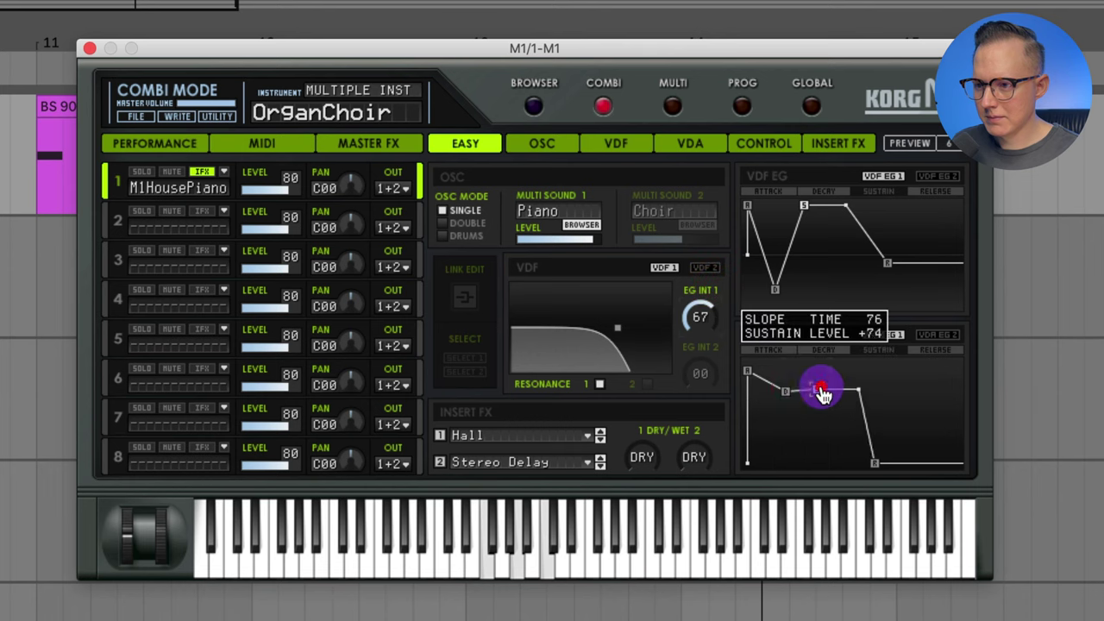
Step: Reshape VDF EG 1 and VDA EG 1 to fall from the attack peak to a near-zero sustain, with EG INT 1 at 63
click(781, 290)
click(802, 214)
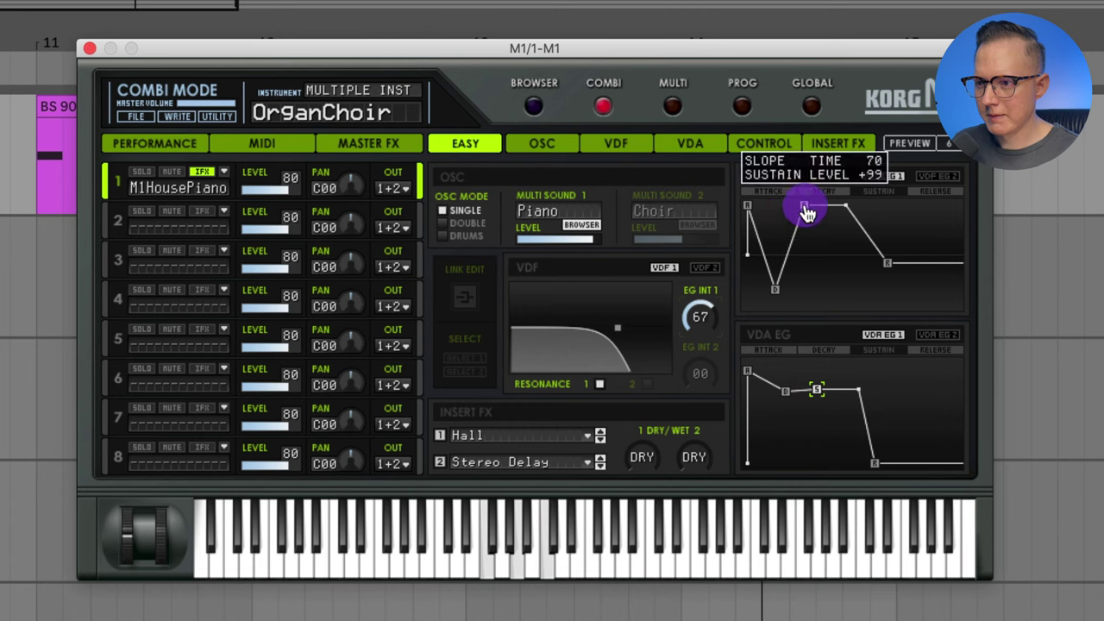
click(772, 296)
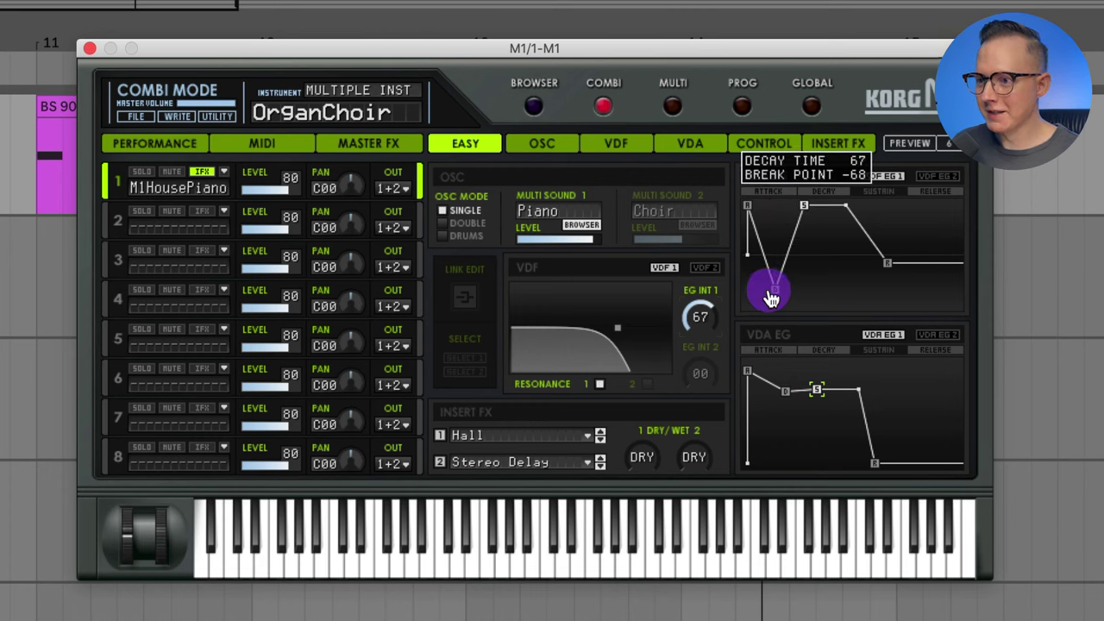
click(777, 290)
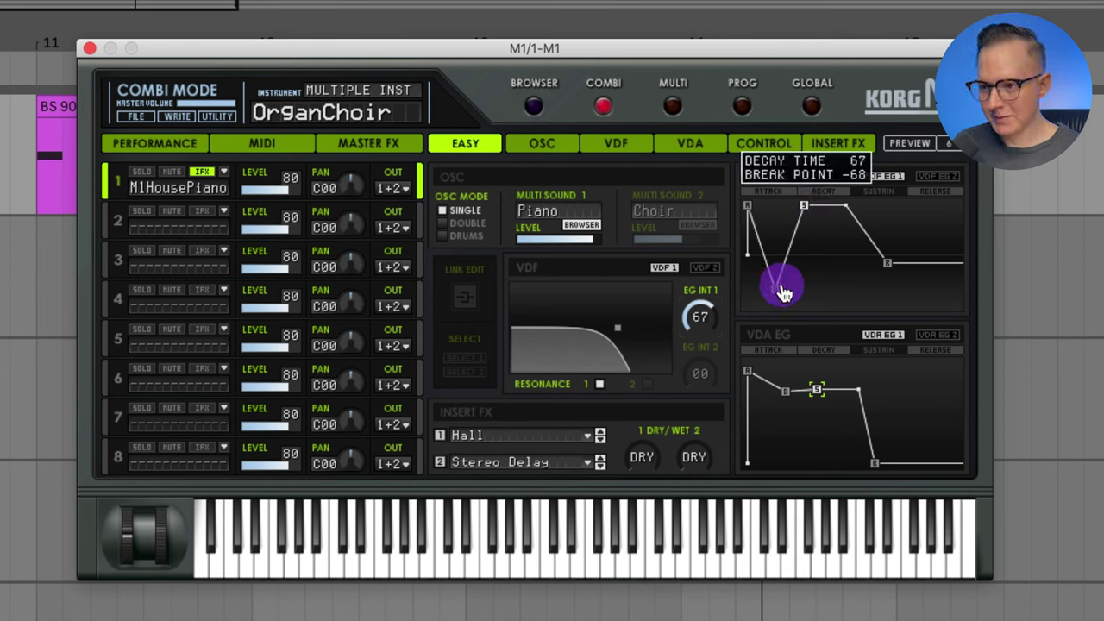
drag(783, 295, 793, 256)
drag(777, 210, 808, 255)
Step: Switch the OSC mode to Double and alternate the edit selection between oscillators 1 and 2, ending on oscillator 1
click(465, 220)
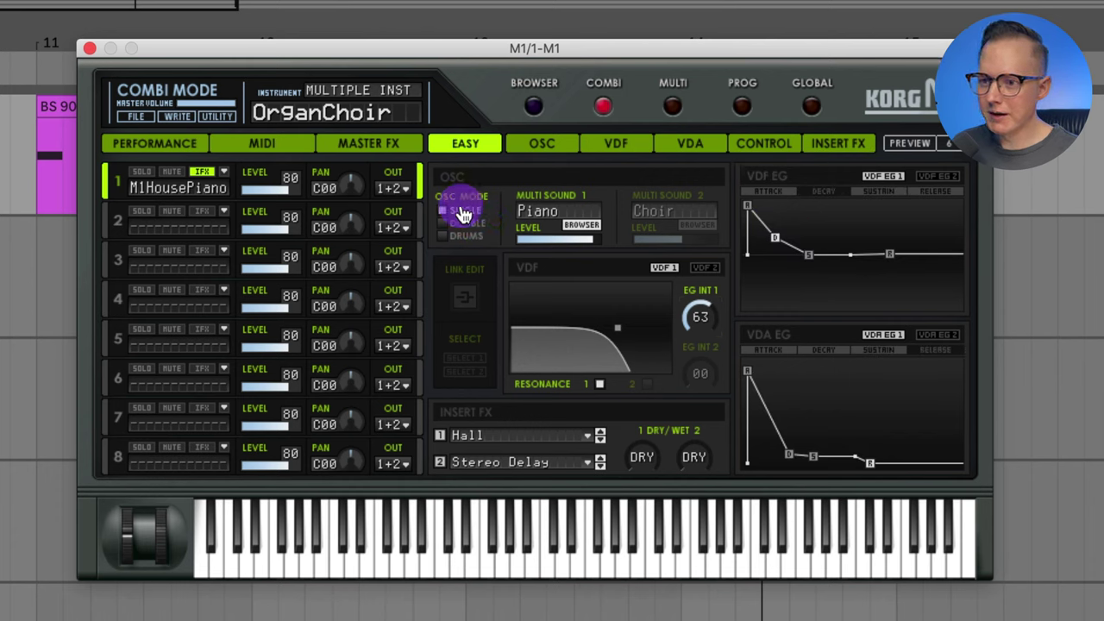
click(467, 223)
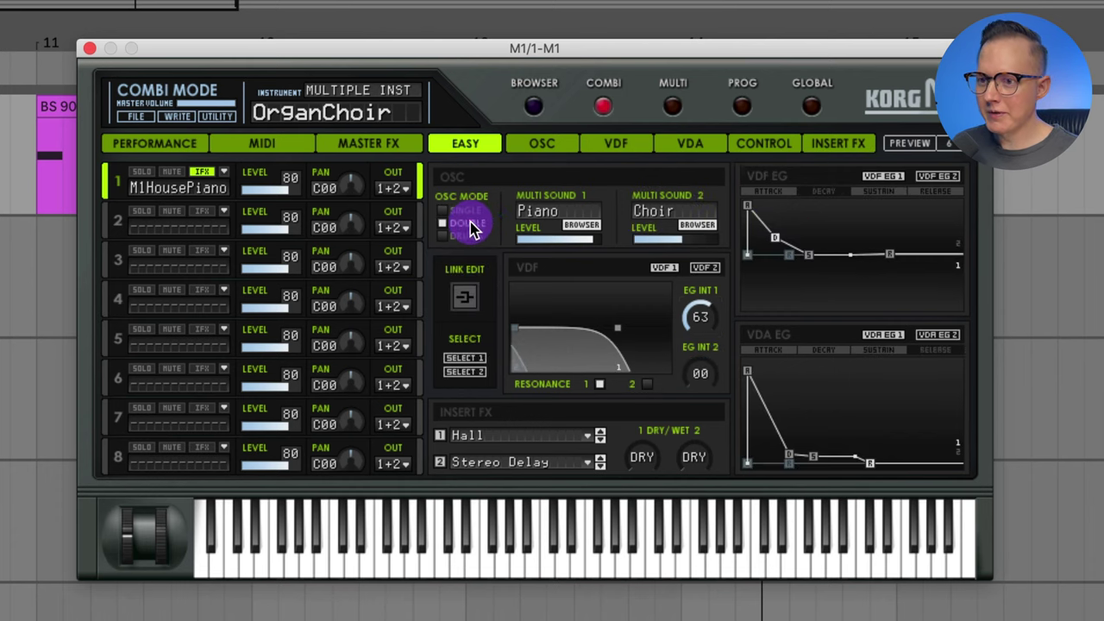
click(473, 361)
click(475, 361)
click(473, 372)
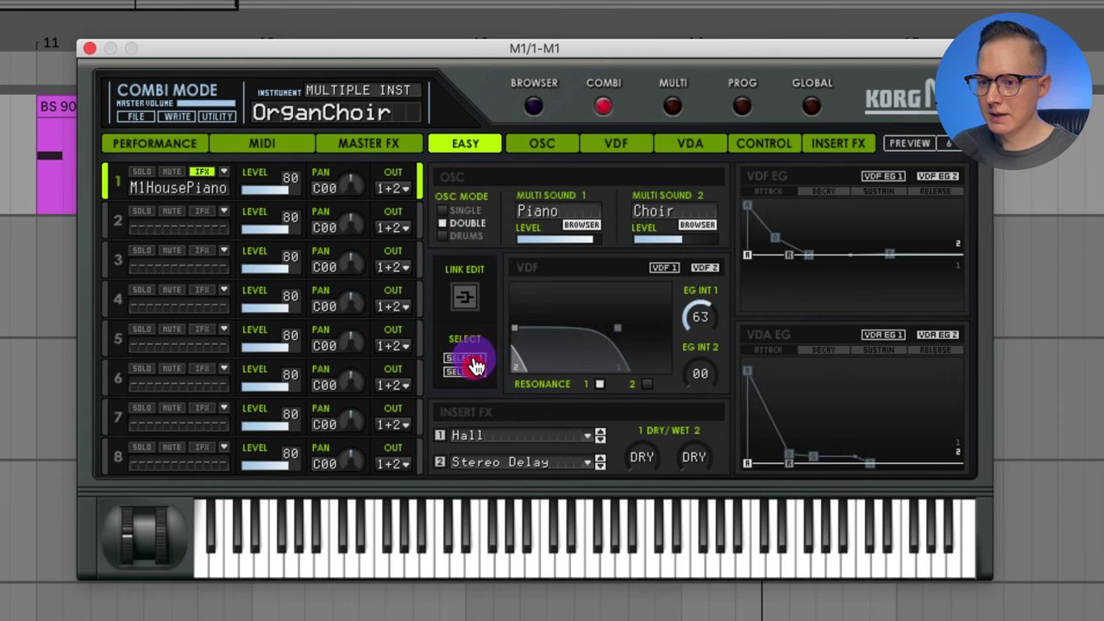
click(469, 361)
click(474, 371)
click(469, 359)
Step: Try Link Edit for the two oscillators while lowering the VDF 1 cutoff slightly
click(473, 304)
click(469, 297)
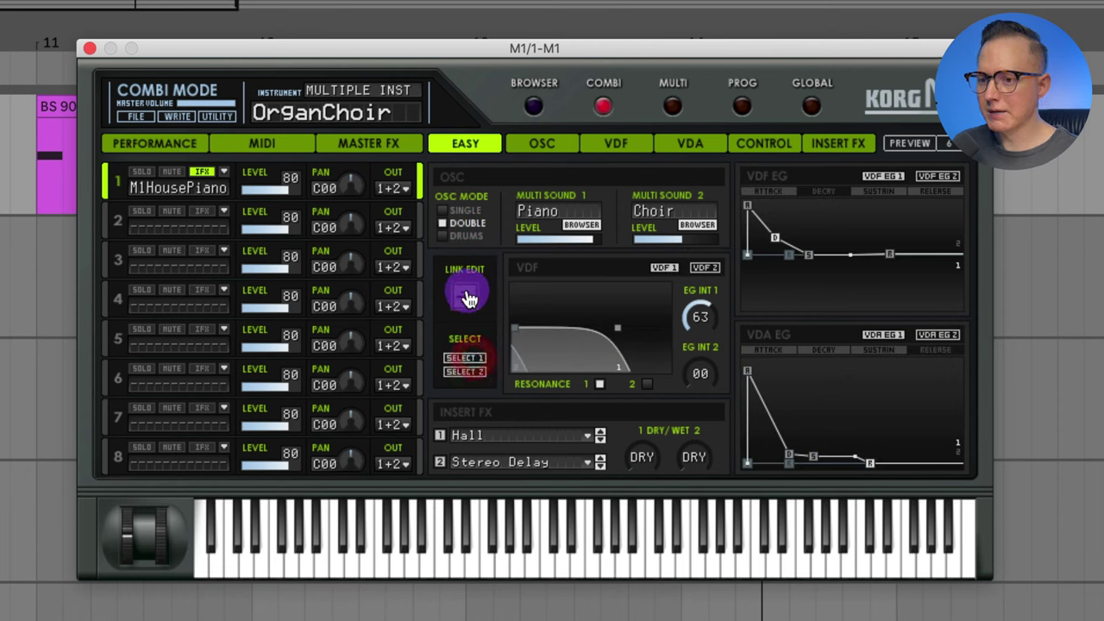
drag(552, 328, 616, 328)
click(464, 299)
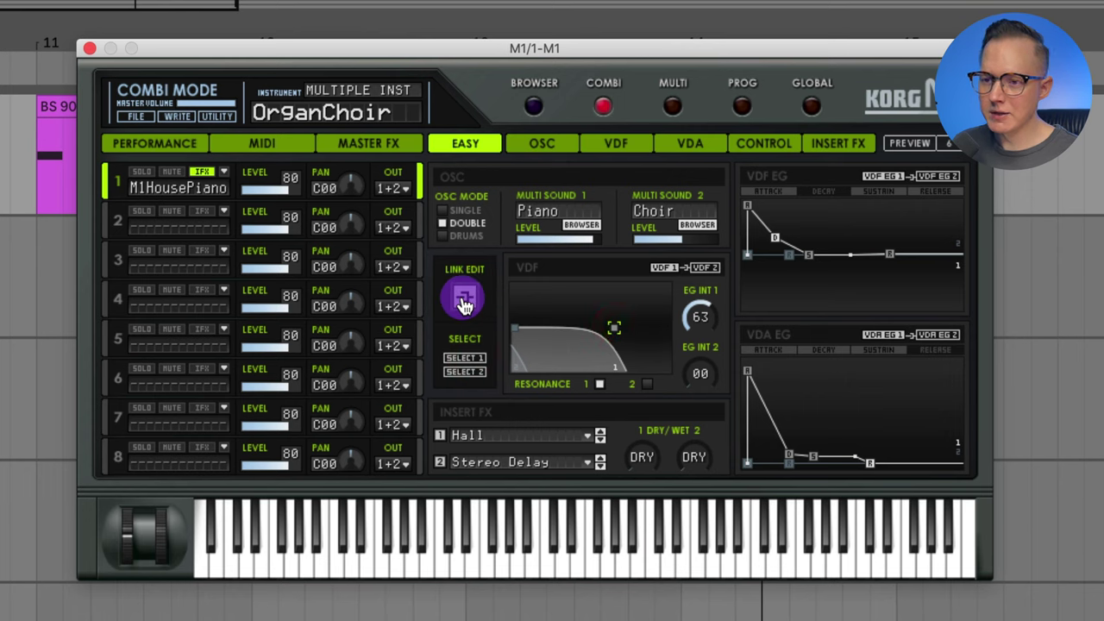
Step: View the drum kit browser in Drums mode without choosing a kit, and return the OSC mode to Single
click(467, 236)
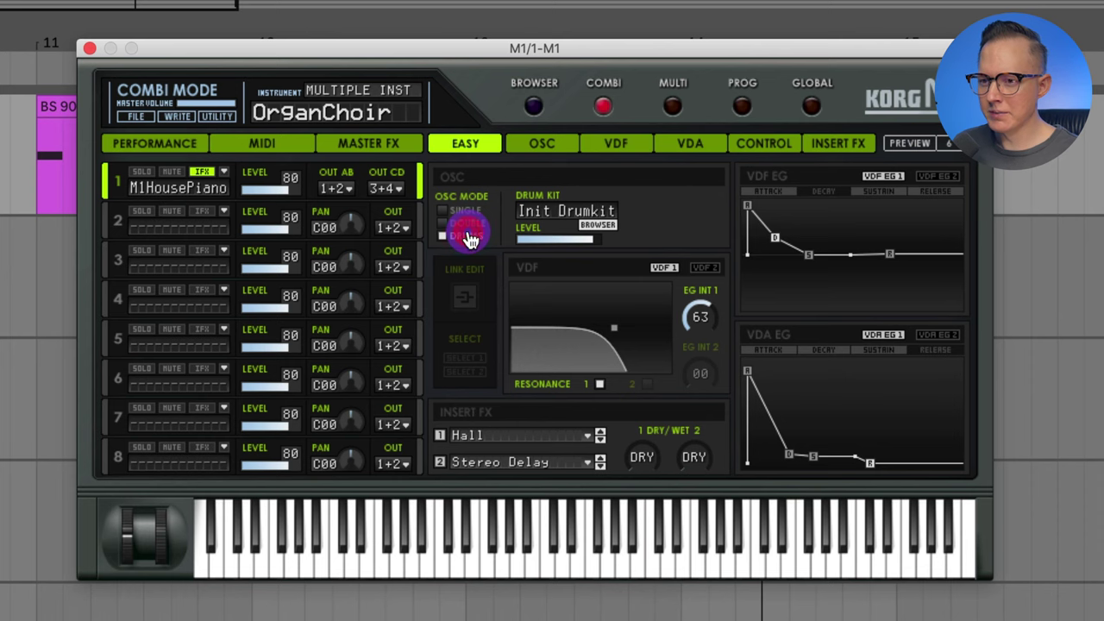
click(602, 223)
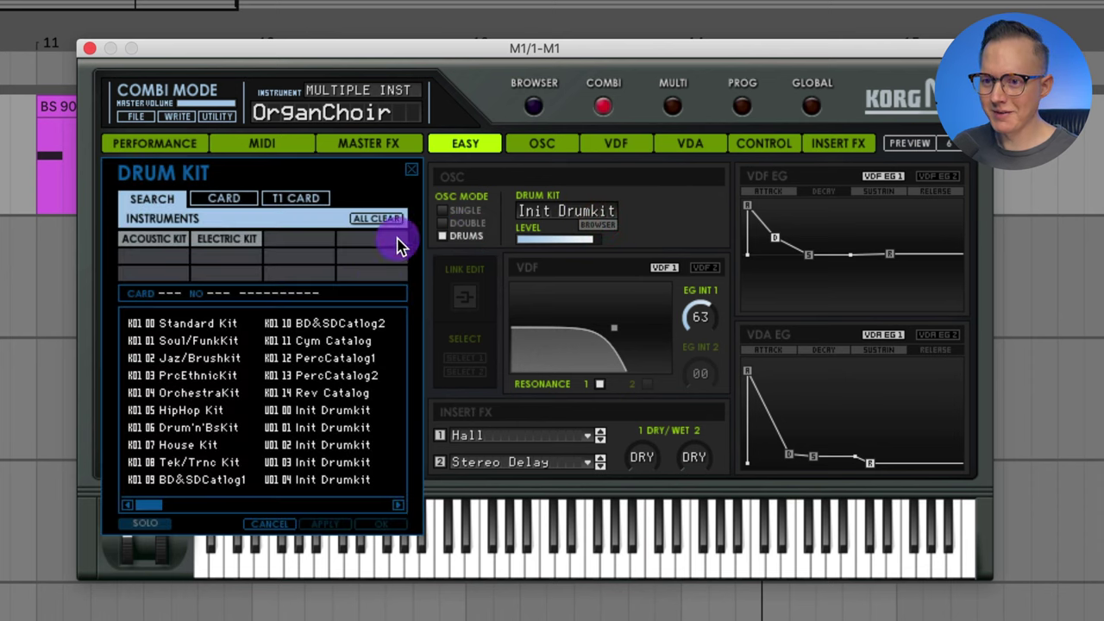
click(410, 172)
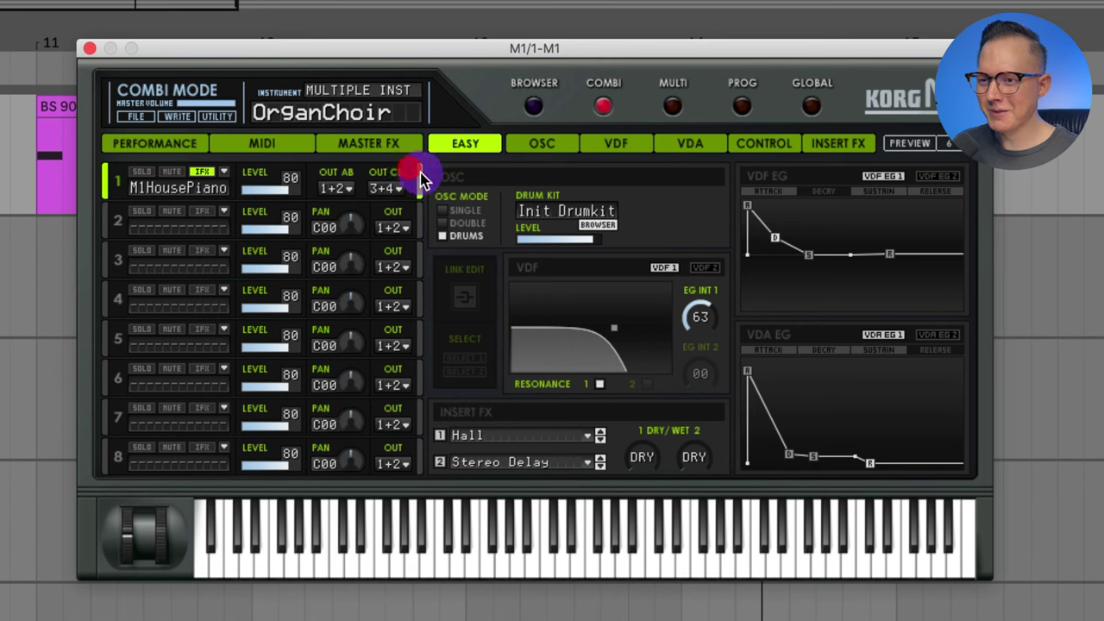
click(467, 212)
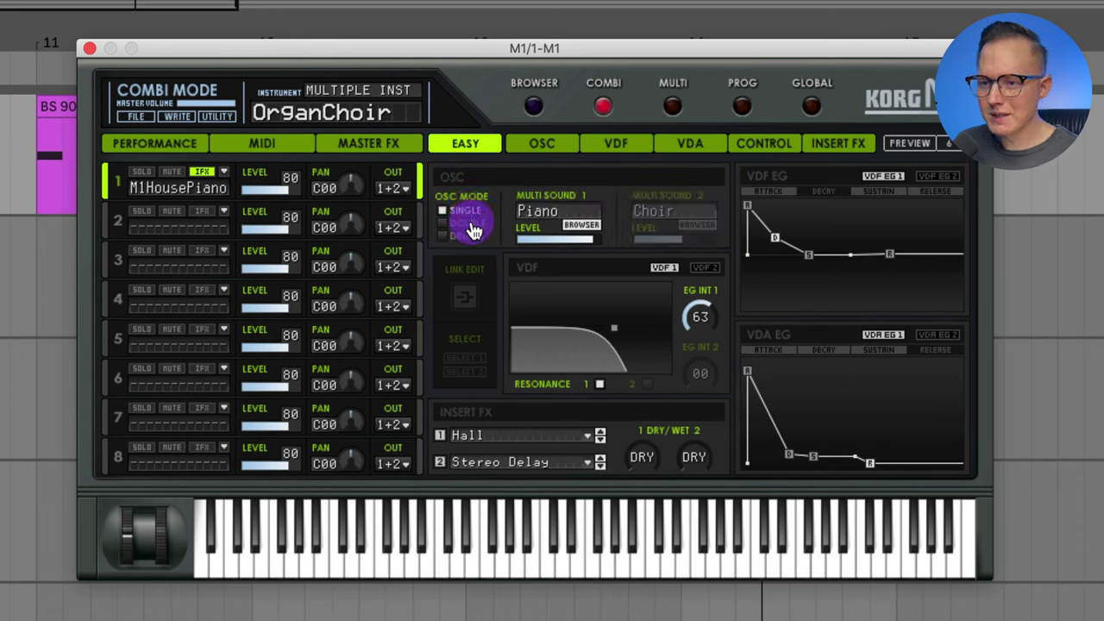
Step: Compare the oscillator settings in Double and Single mode on the OSC page, finishing in Single mode
click(552, 149)
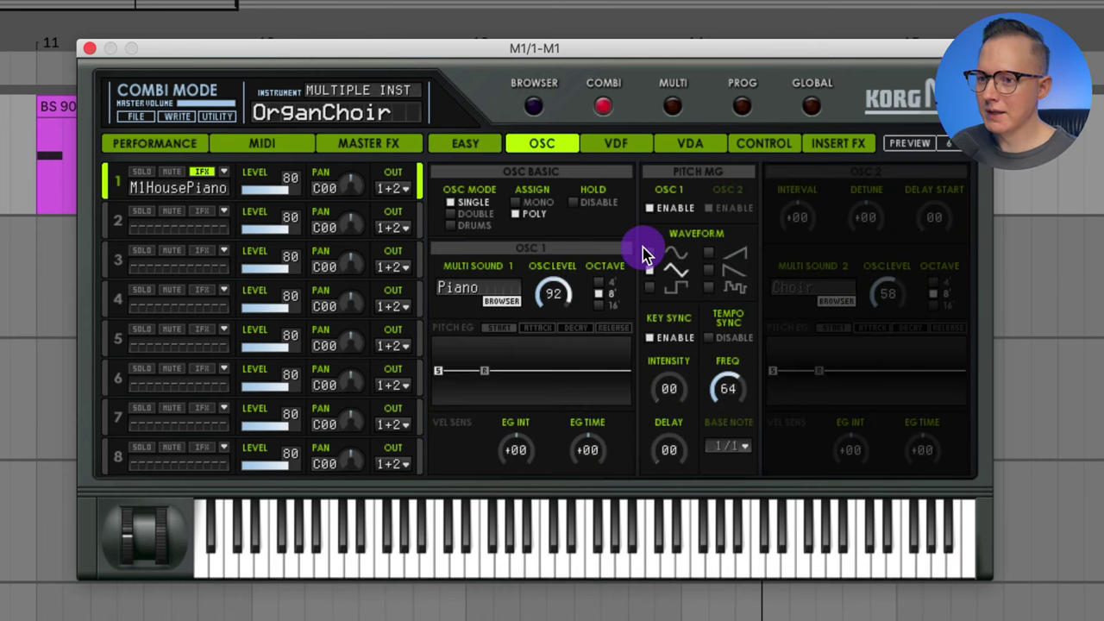
click(481, 215)
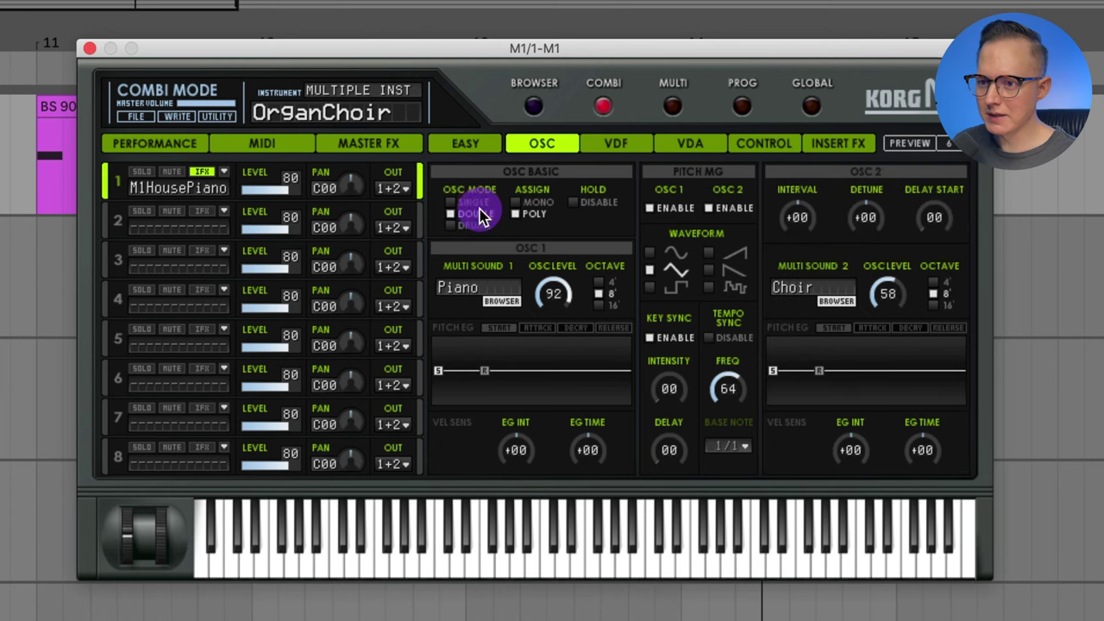
click(478, 203)
click(480, 214)
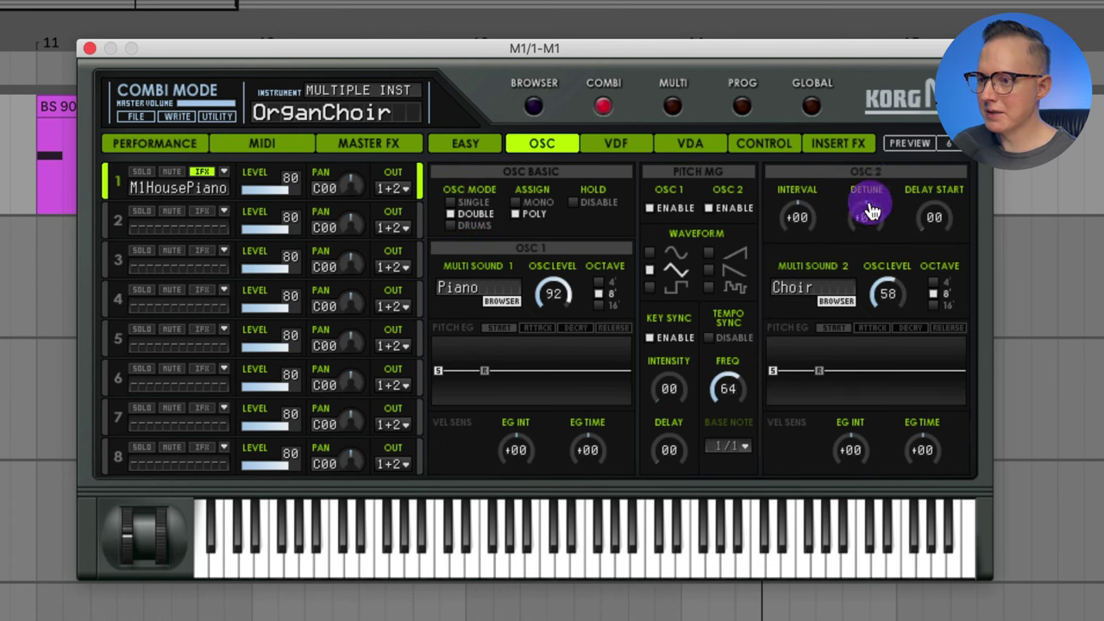
click(474, 202)
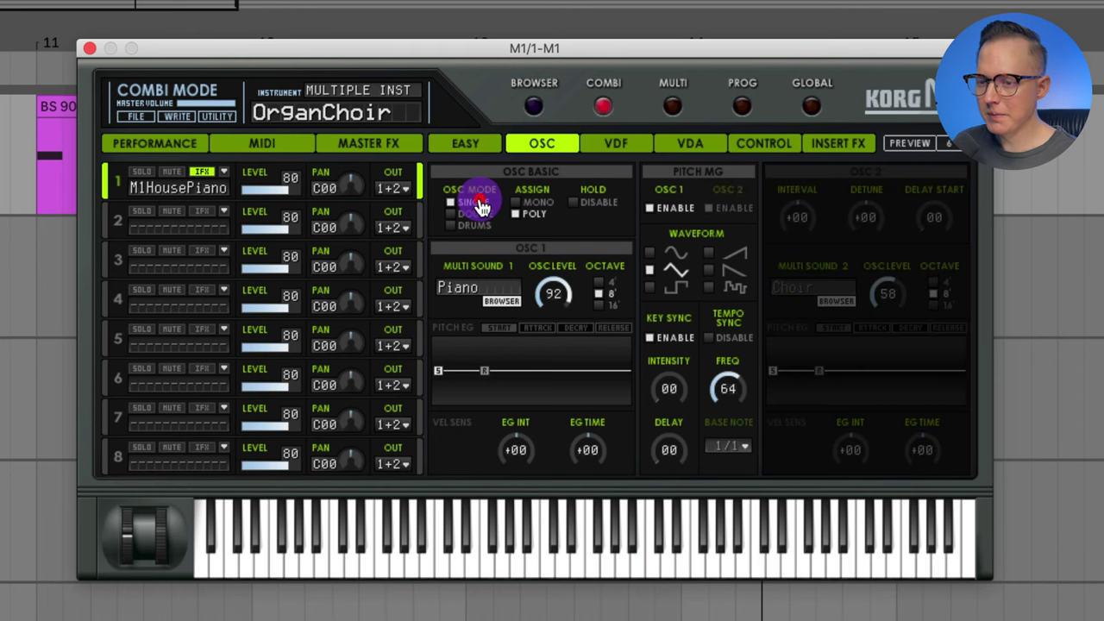
click(477, 150)
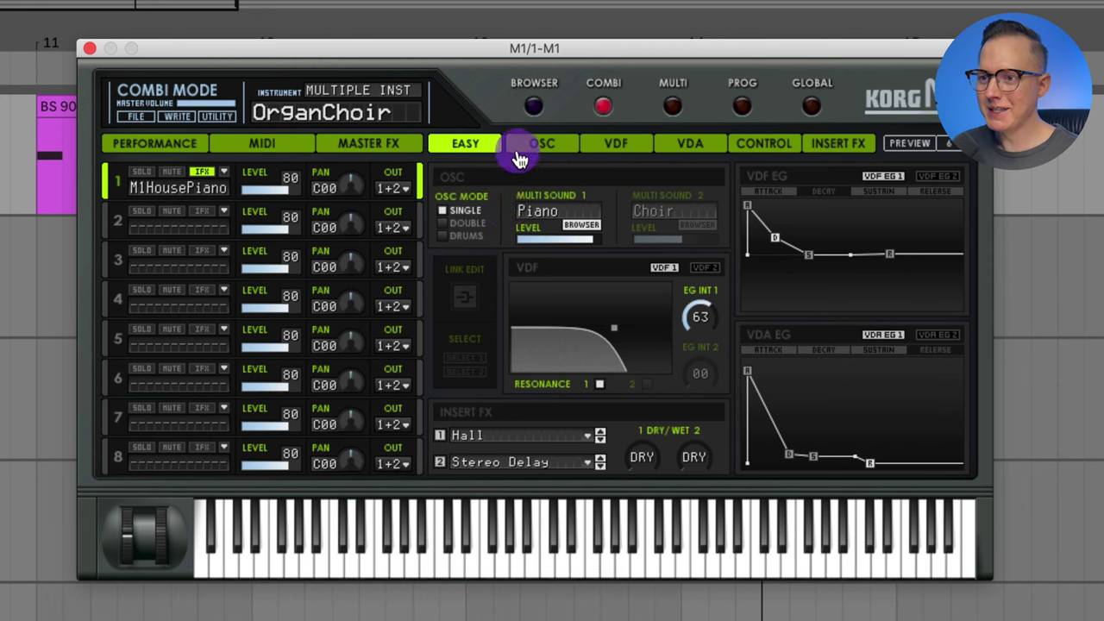
click(534, 149)
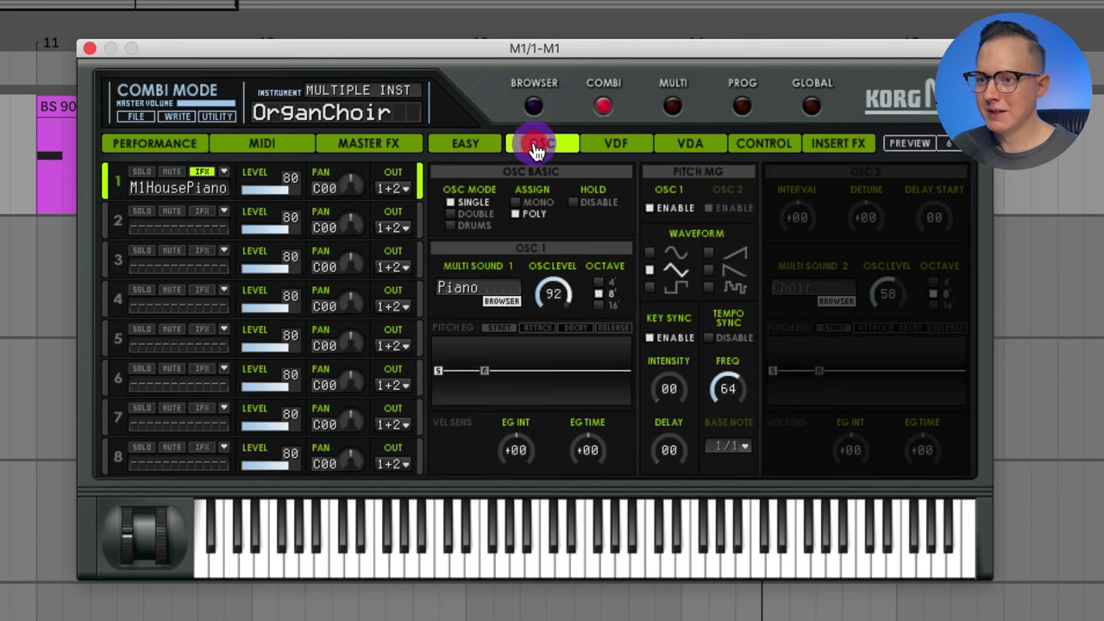
Step: View the multisound browser for OSC 1 without choosing a sound, and select the 8' octave
click(509, 304)
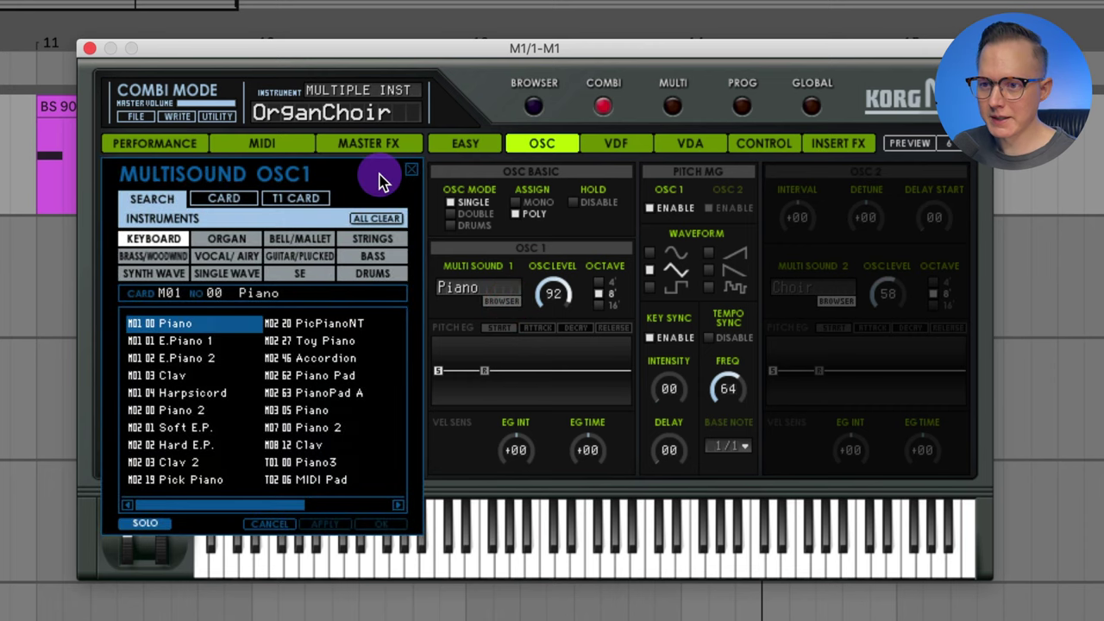
click(412, 170)
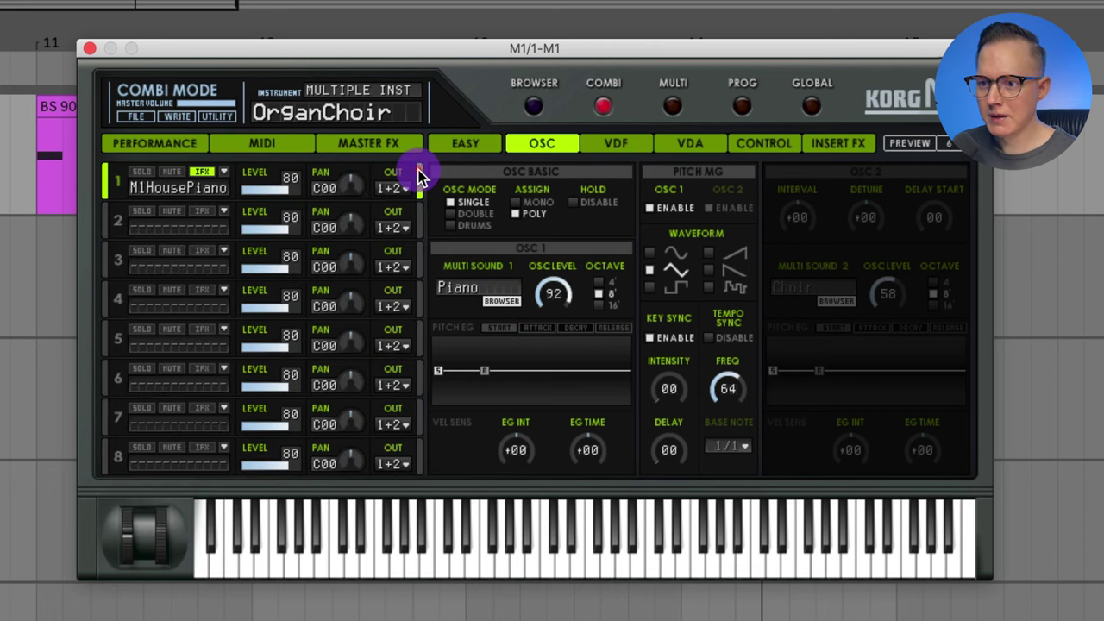
click(602, 287)
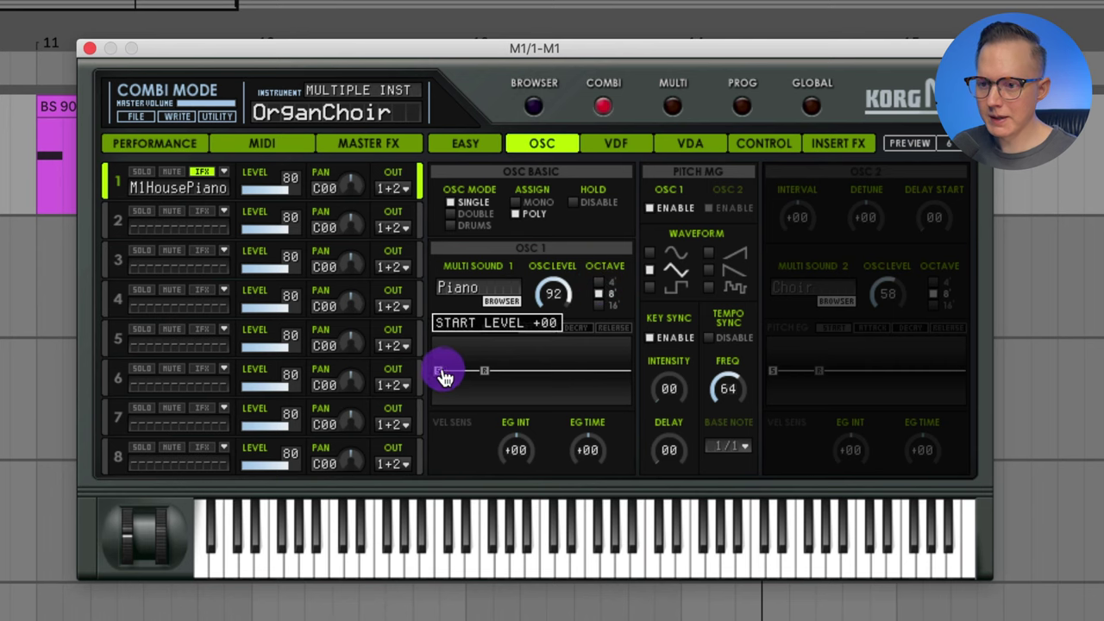
Step: Set the OSC 1 pitch EG to start level +99 with a short attack back to near zero, and raise its EG INT to +99
mouse_move(440, 371)
mouse_down()
mouse_move(447, 348)
mouse_move(446, 370)
mouse_move(461, 370)
mouse_move(444, 360)
mouse_move(451, 346)
mouse_move(431, 371)
mouse_move(443, 340)
mouse_move(447, 377)
mouse_move(451, 369)
mouse_up()
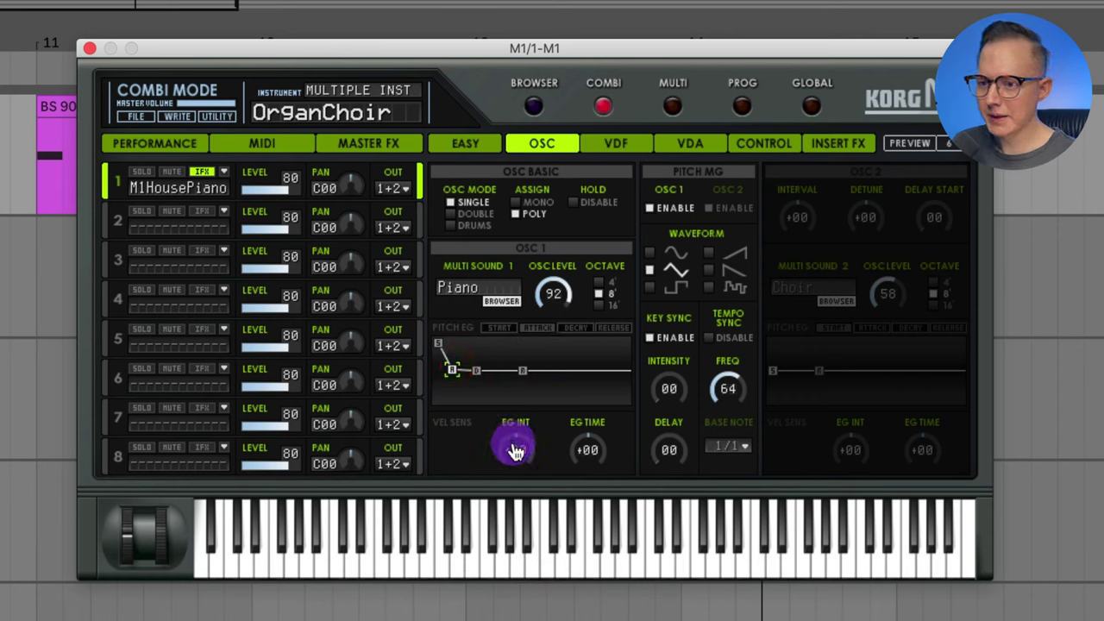
mouse_move(521, 459)
mouse_down()
mouse_move(532, 414)
mouse_move(516, 451)
mouse_move(521, 521)
mouse_move(518, 452)
mouse_move(529, 451)
mouse_up()
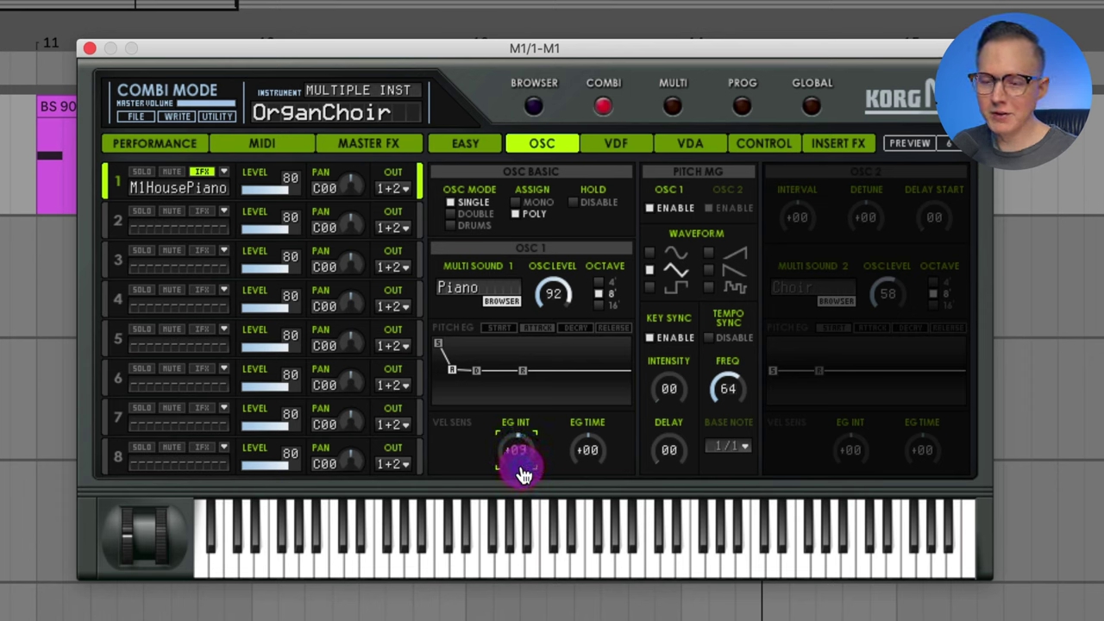
drag(522, 451, 556, 460)
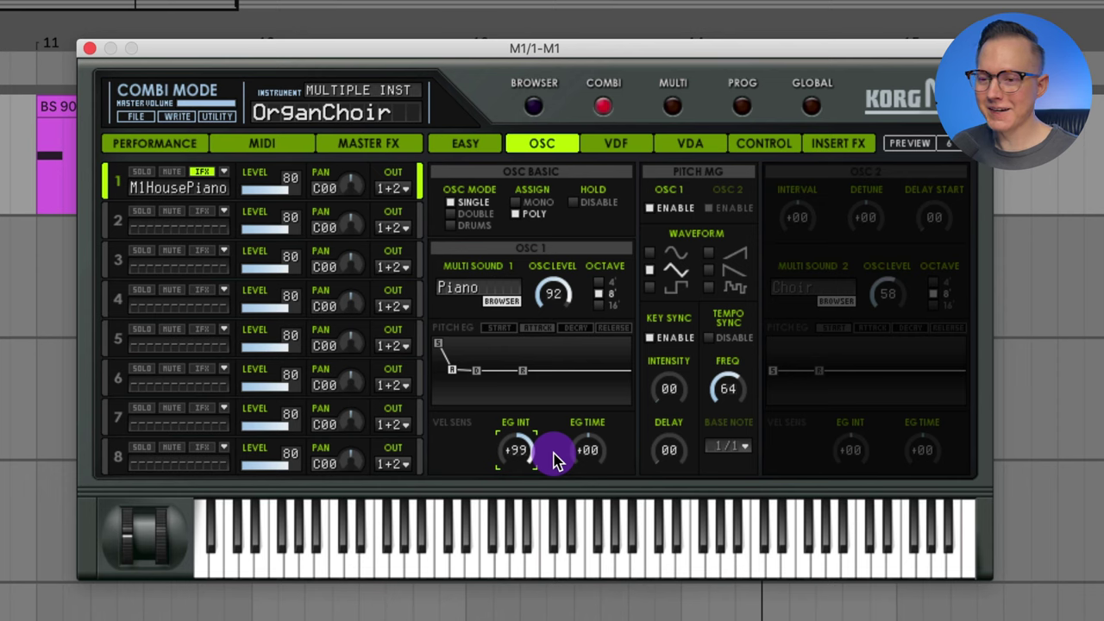
Step: Set the EG TIME velocity sensitivity of the OSC 1 pitch EG to +39 and check its start level
mouse_move(586, 455)
mouse_down()
mouse_move(608, 438)
mouse_move(602, 455)
mouse_up()
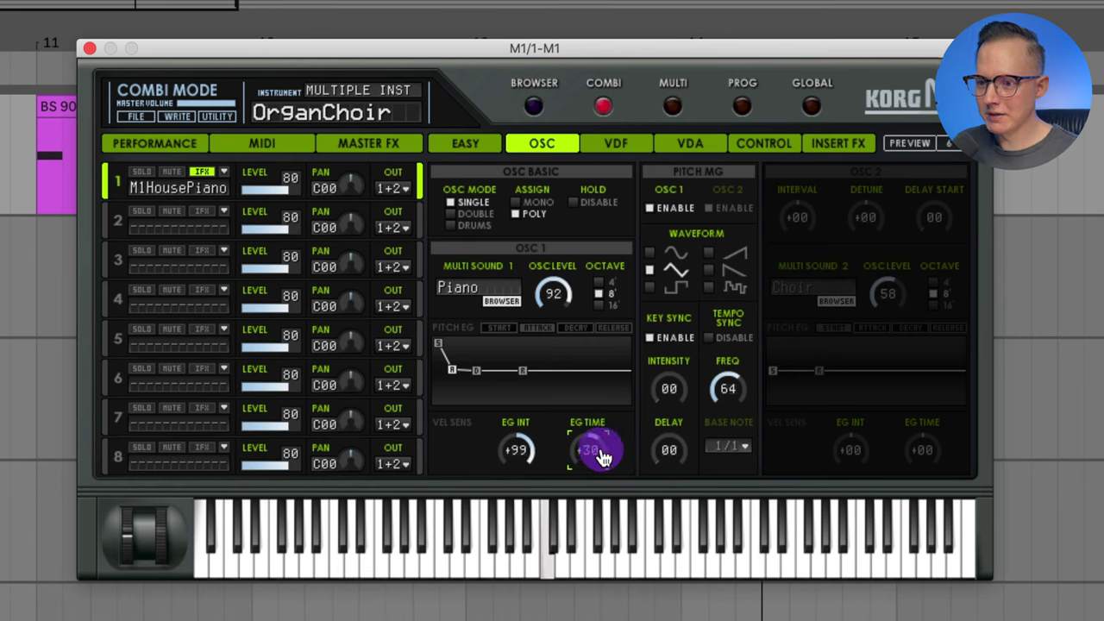
drag(604, 457, 601, 490)
click(599, 454)
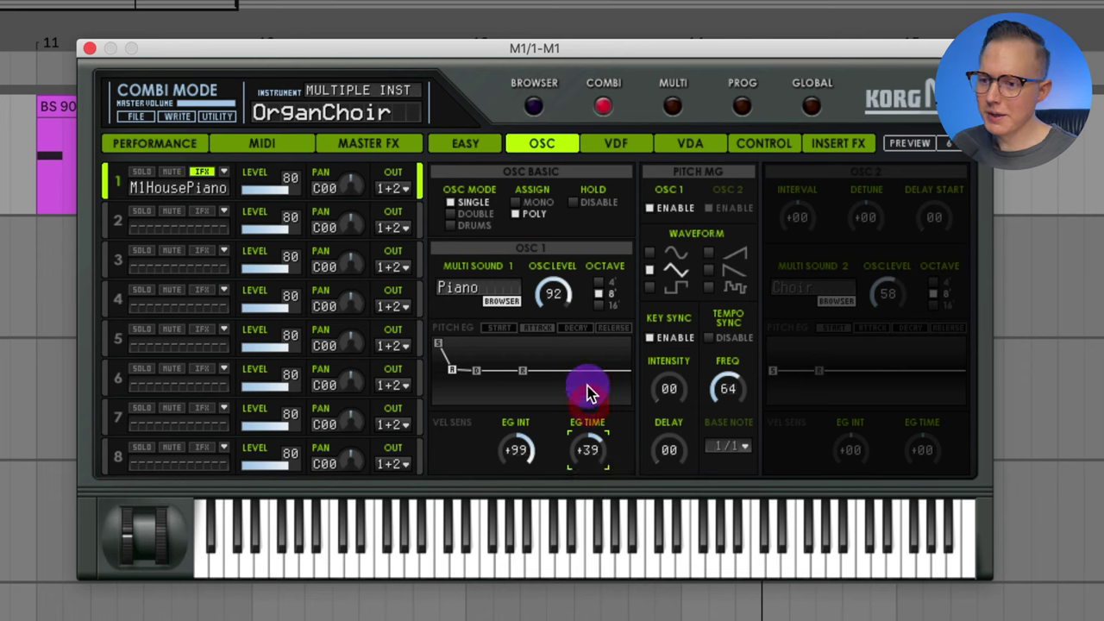
mouse_move(446, 348)
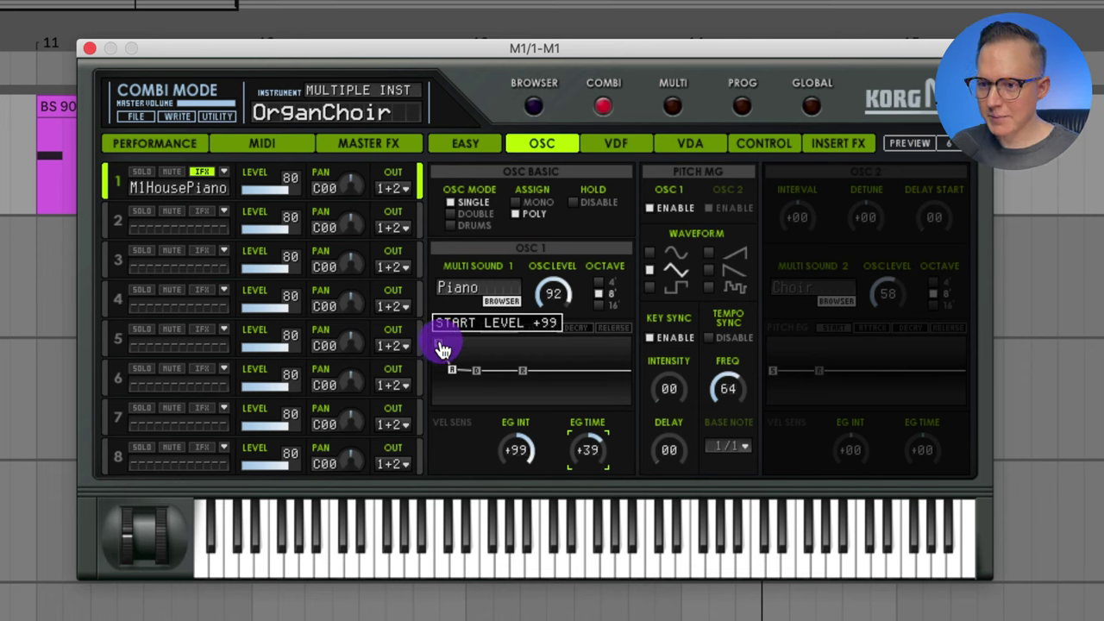
Step: Flatten the OSC 1 pitch EG by bringing its start level back to the zero line
drag(441, 349, 466, 372)
mouse_move(509, 379)
mouse_down()
mouse_move(432, 370)
mouse_move(516, 371)
mouse_up()
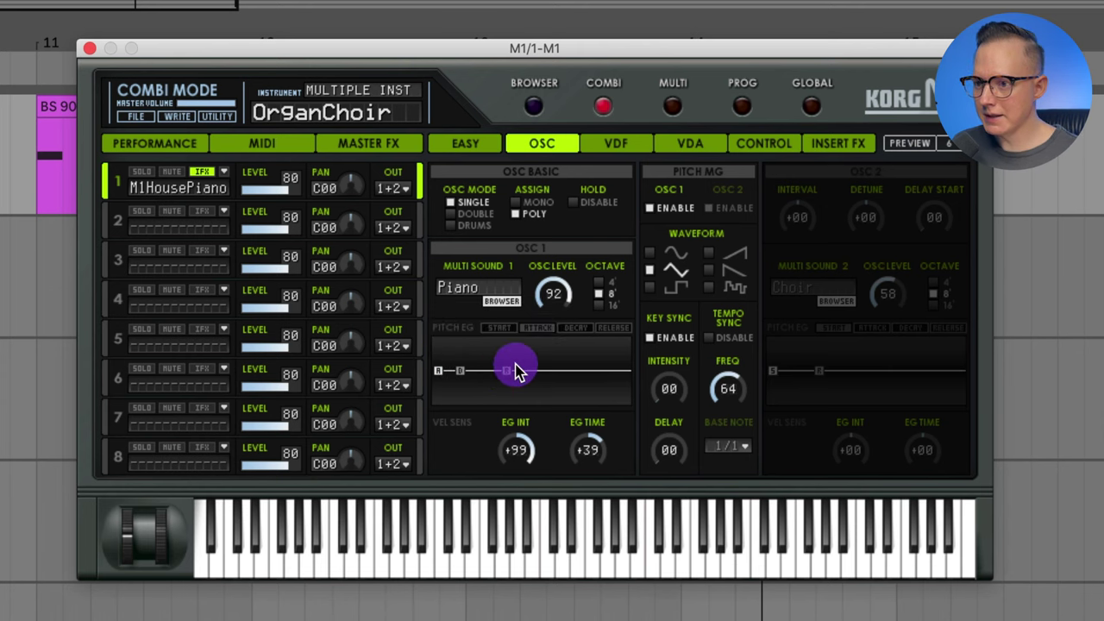
Step: Give the pitch MG a sine waveform with intensity 46 and delay 27
click(670, 250)
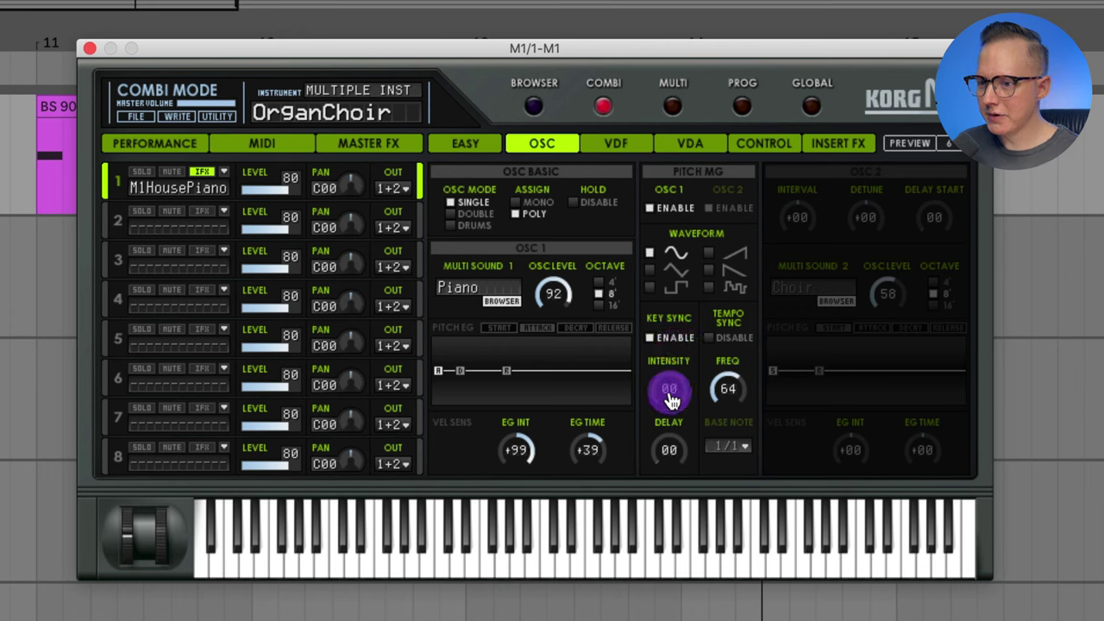
mouse_move(671, 391)
mouse_down()
mouse_move(677, 333)
mouse_move(686, 382)
mouse_move(673, 384)
mouse_move(678, 353)
mouse_move(680, 398)
mouse_move(665, 382)
mouse_move(679, 382)
mouse_move(670, 387)
mouse_up()
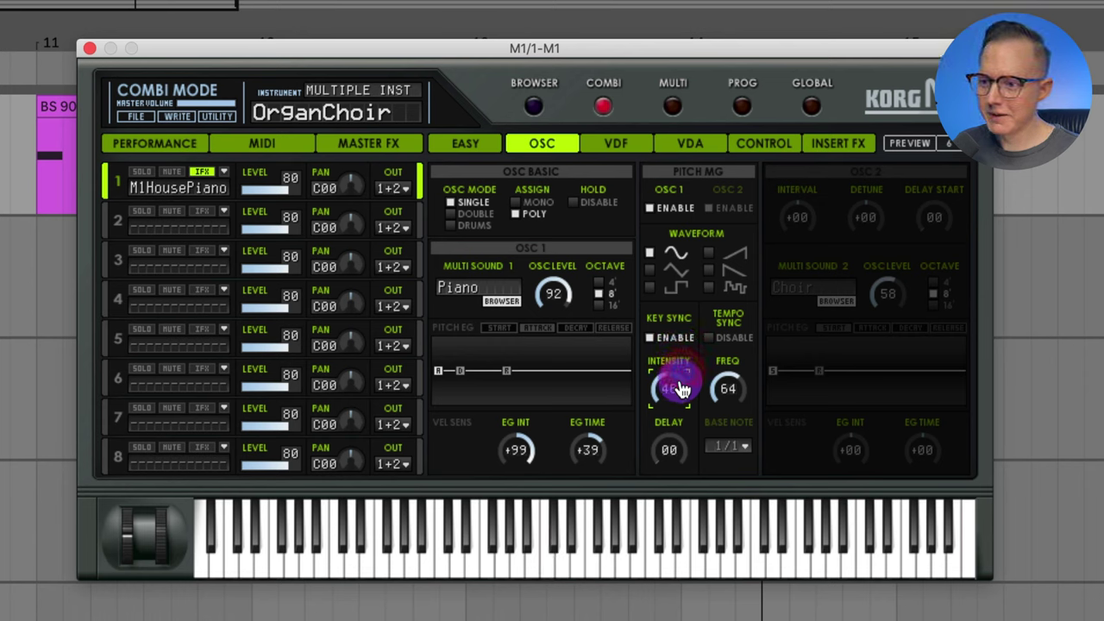
mouse_move(678, 454)
mouse_down()
mouse_move(685, 426)
mouse_move(679, 444)
mouse_up()
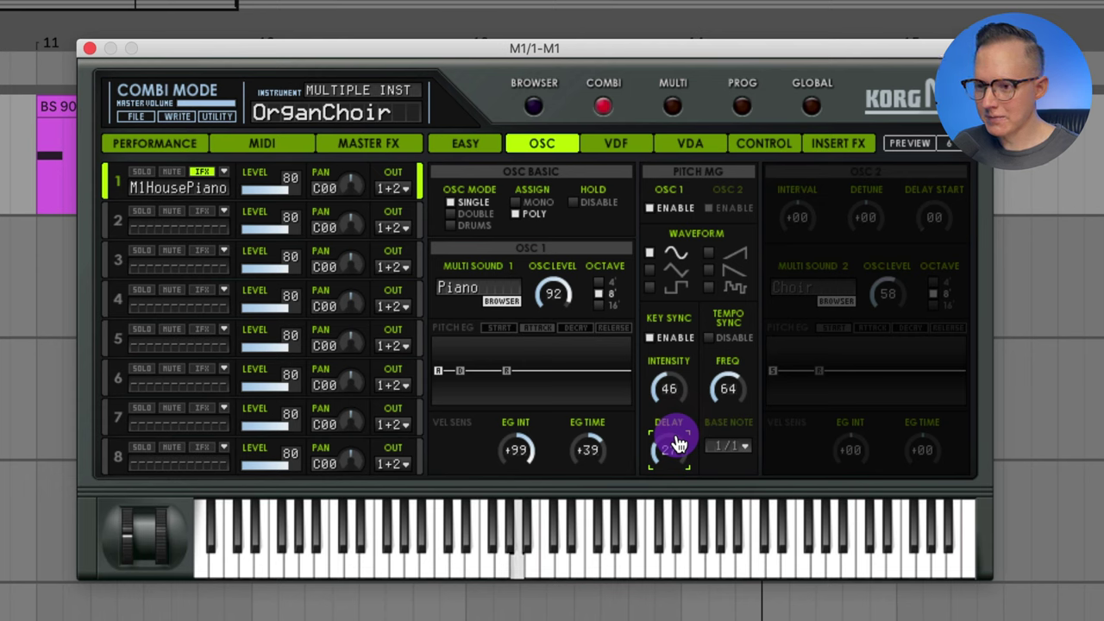
drag(678, 444, 673, 453)
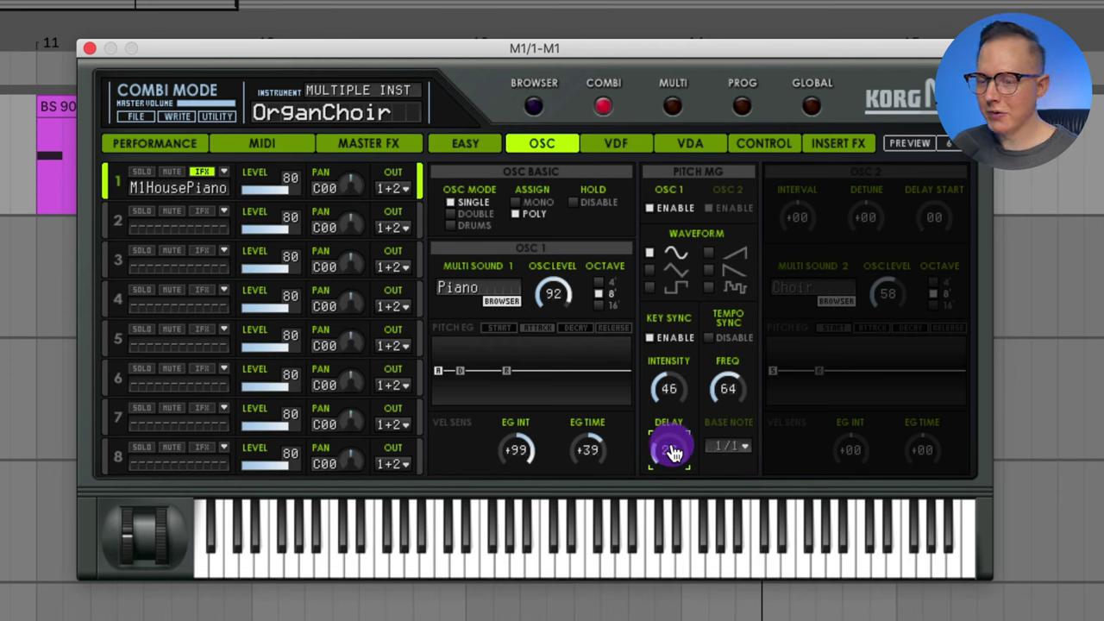
drag(673, 454, 675, 447)
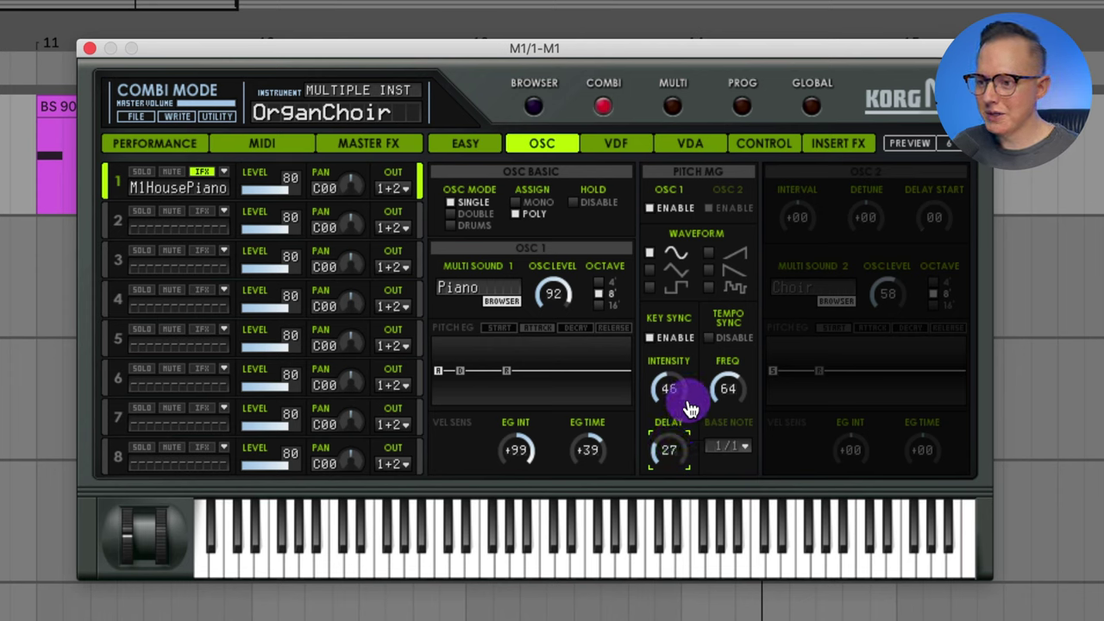
Step: Try tempo sync on the pitch MG, view its base note choices, and disable the sync again
click(728, 339)
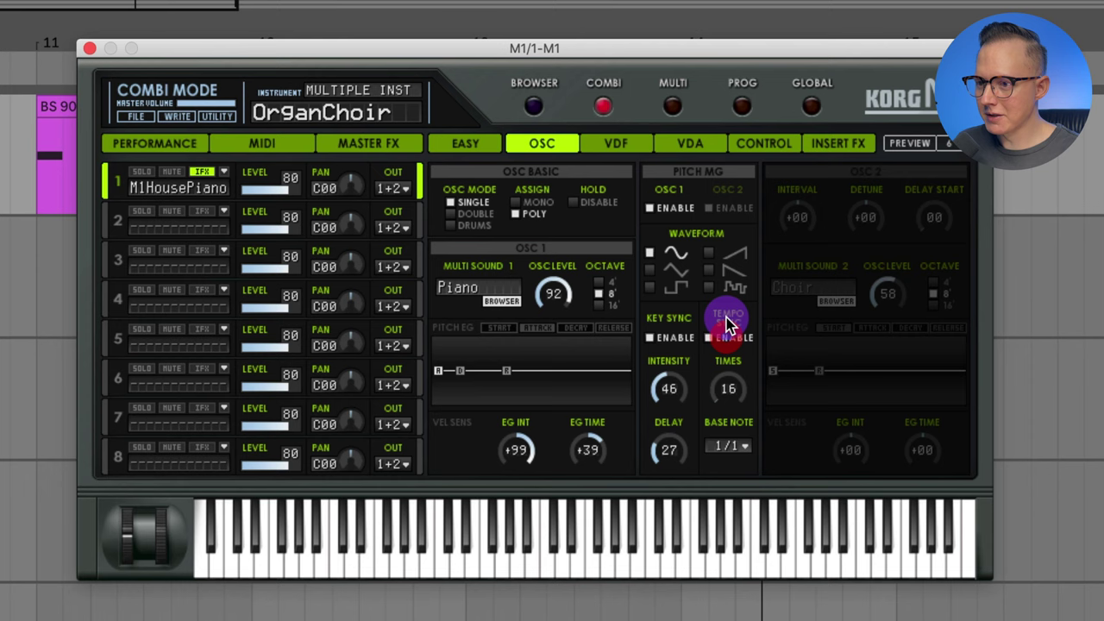
click(729, 447)
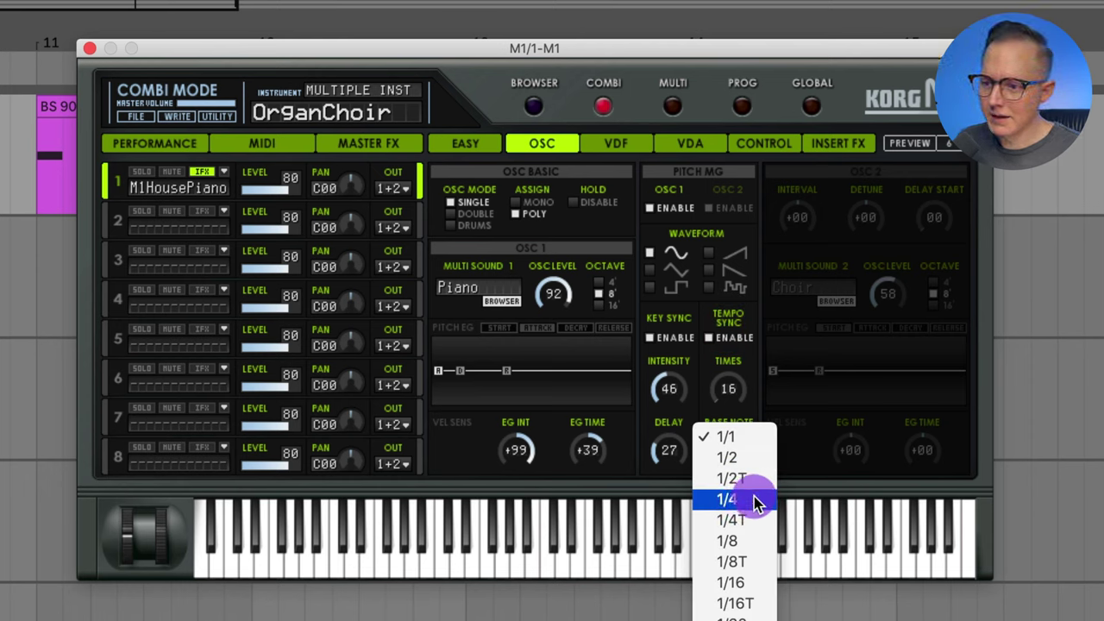
click(739, 384)
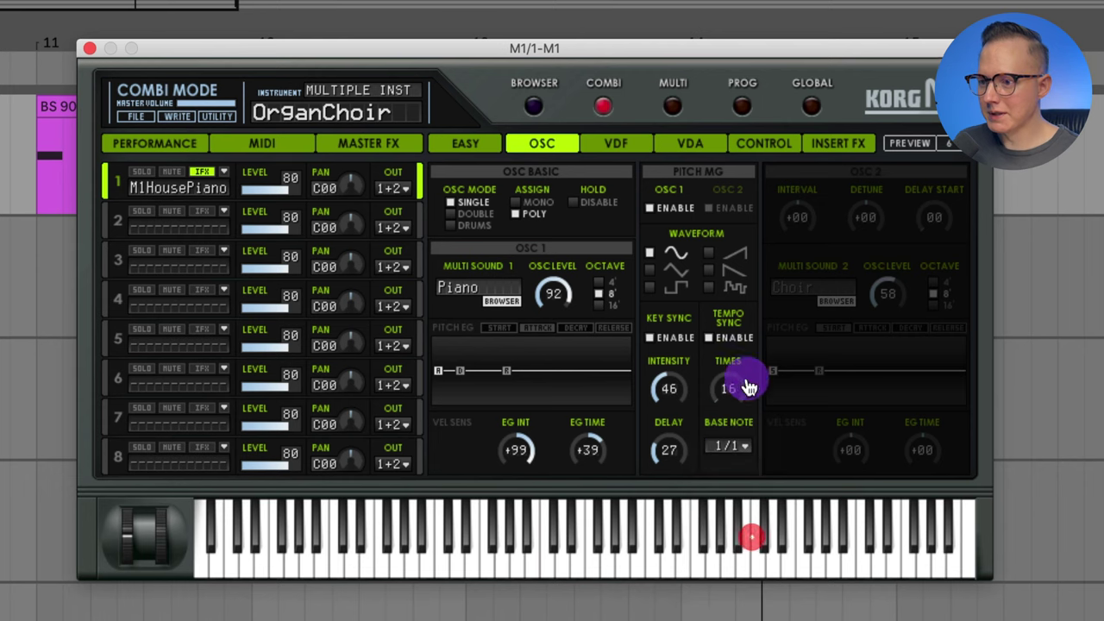
click(734, 443)
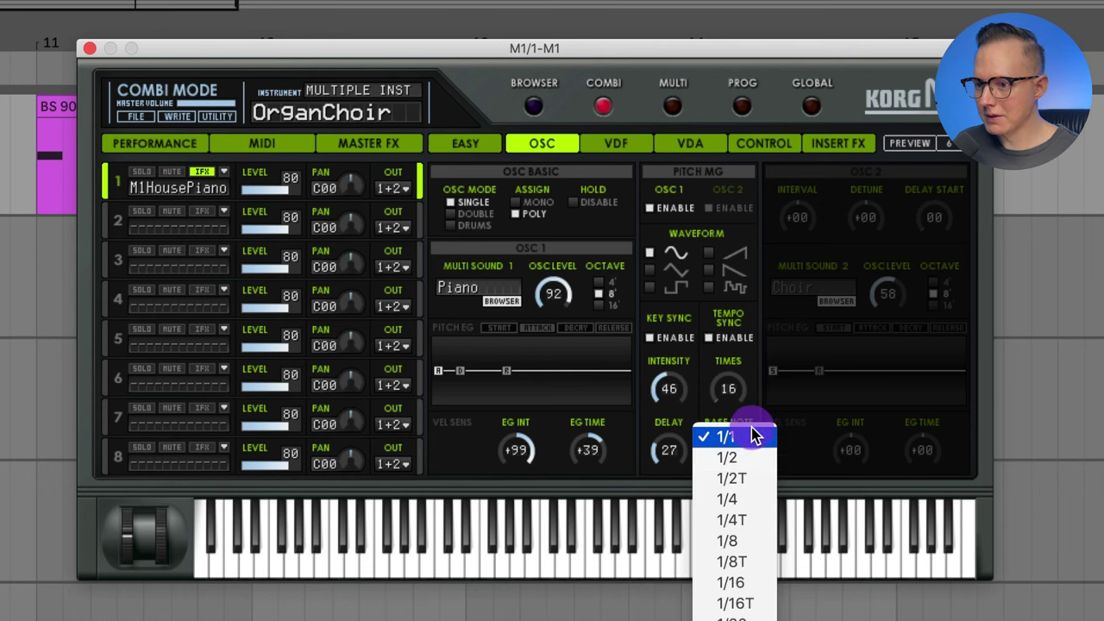
click(735, 362)
click(736, 339)
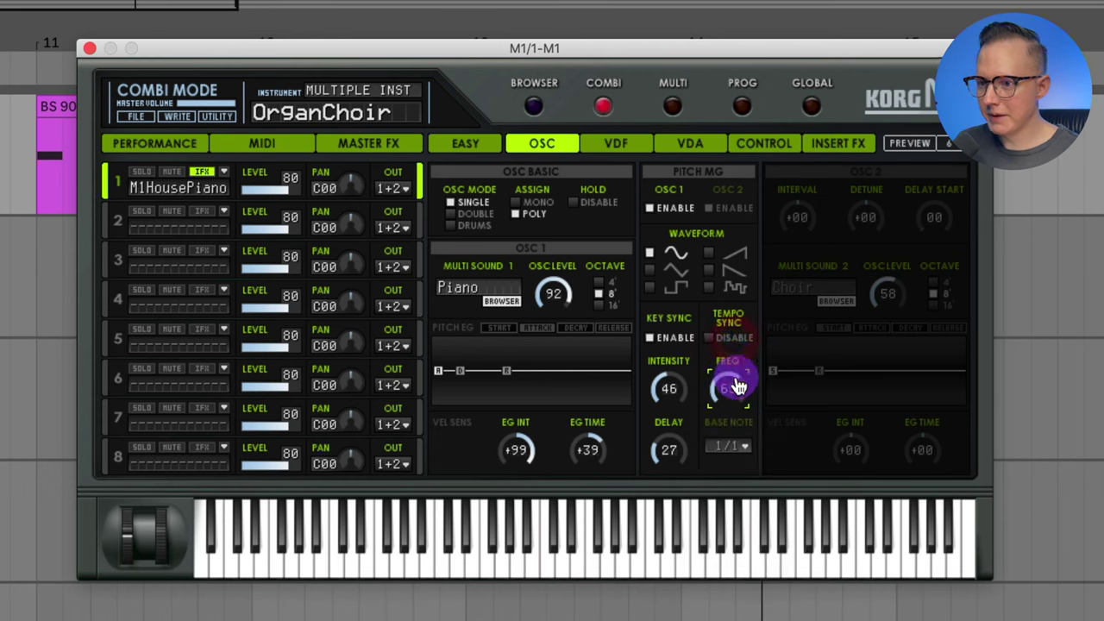
Step: Set the pitch MG delay back to 00 and its frequency to 58
mouse_move(740, 397)
mouse_down()
mouse_move(735, 421)
mouse_move(733, 392)
mouse_up()
drag(673, 450, 675, 500)
drag(729, 395, 734, 369)
click(557, 144)
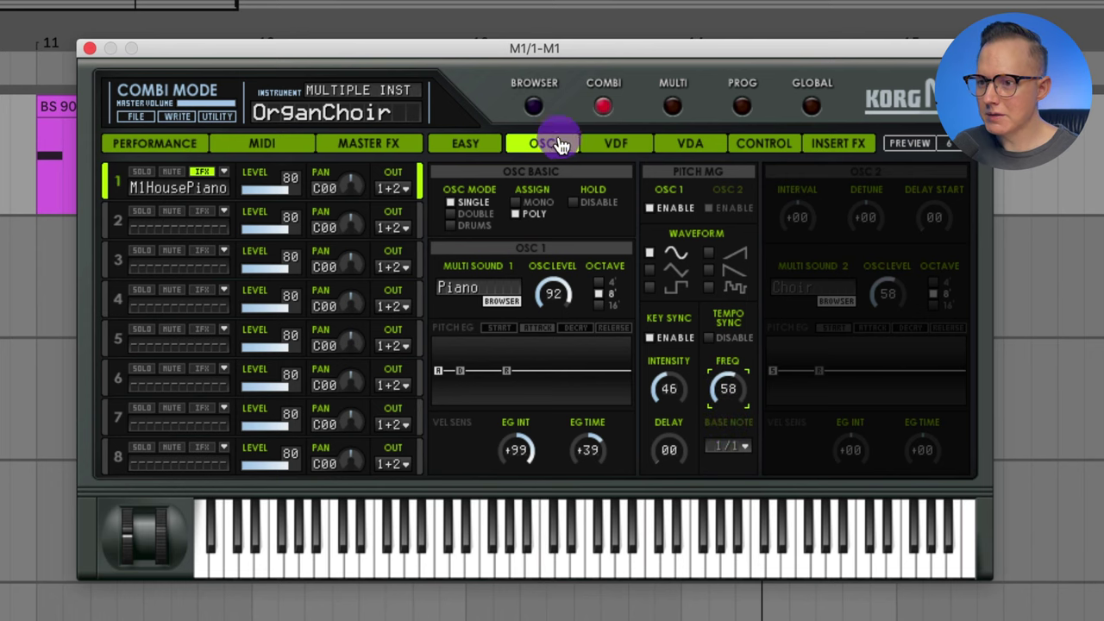
Step: Show the VDF page and lower the VDF 1 EG INT velocity sensitivity to +25
click(617, 146)
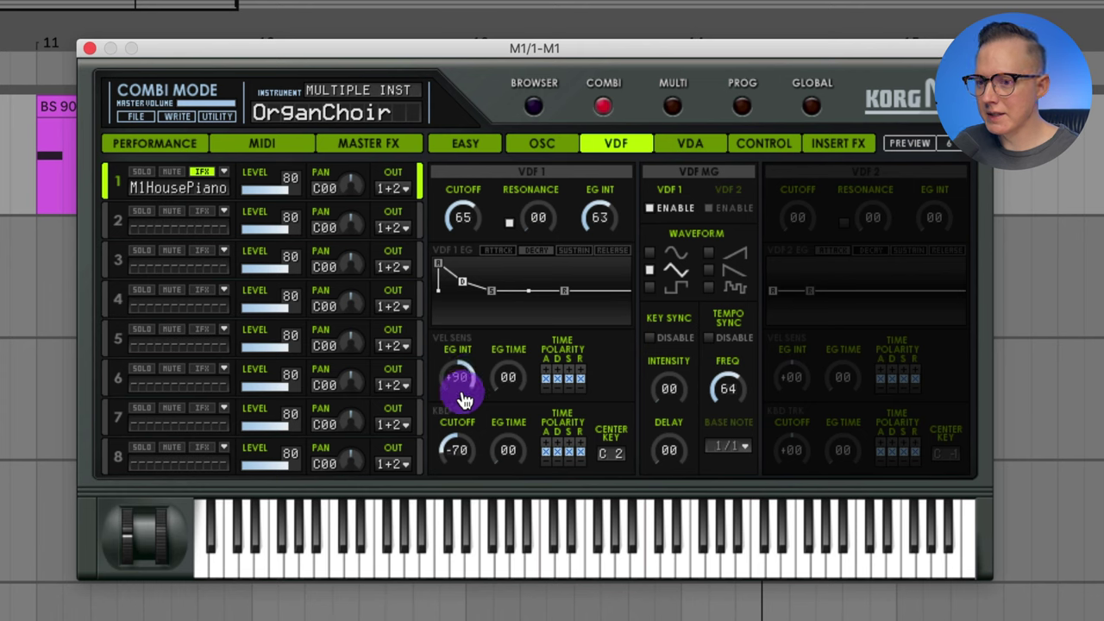
drag(462, 398, 475, 378)
Step: On the OSC page, zero the pitch MG frequency and intensity and disable its key sync
click(542, 143)
drag(718, 382, 726, 449)
drag(688, 407, 681, 506)
click(673, 343)
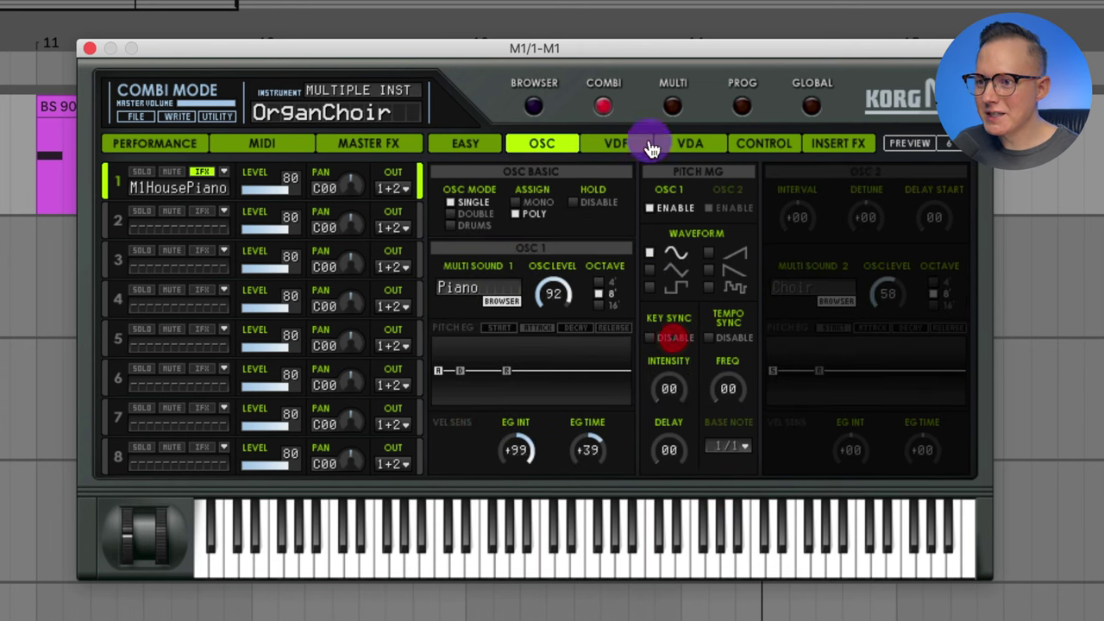
Step: Compare VDF 1 EG INT velocity sensitivity at +99 and -82, settle on +49, and set the EG TIME velocity sensitivity to 39
click(613, 143)
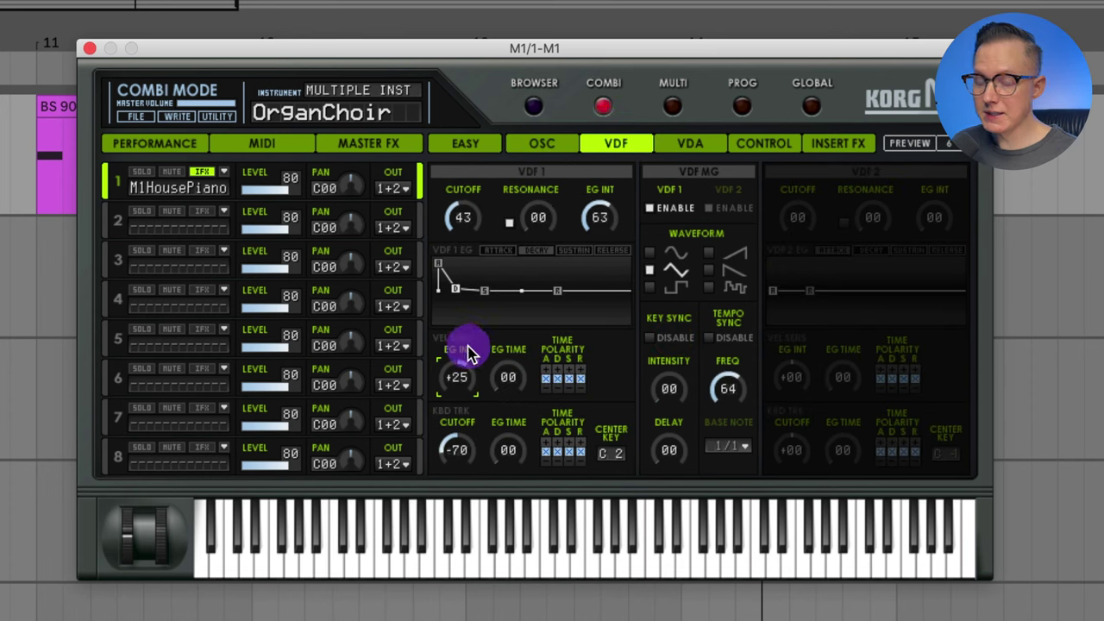
click(463, 378)
drag(462, 381, 486, 321)
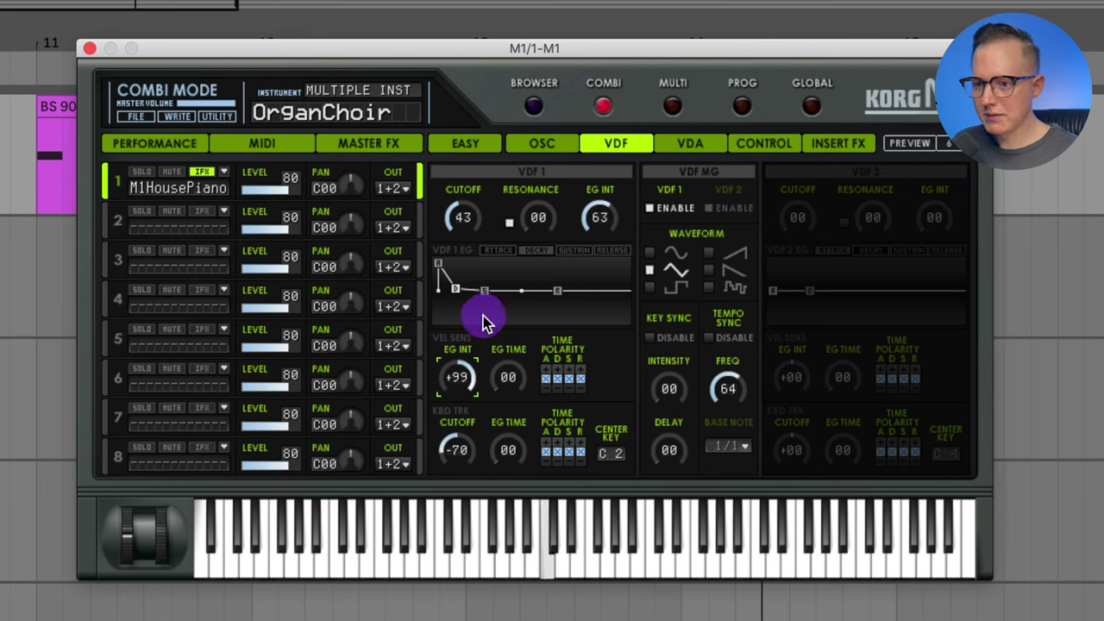
drag(483, 321, 477, 501)
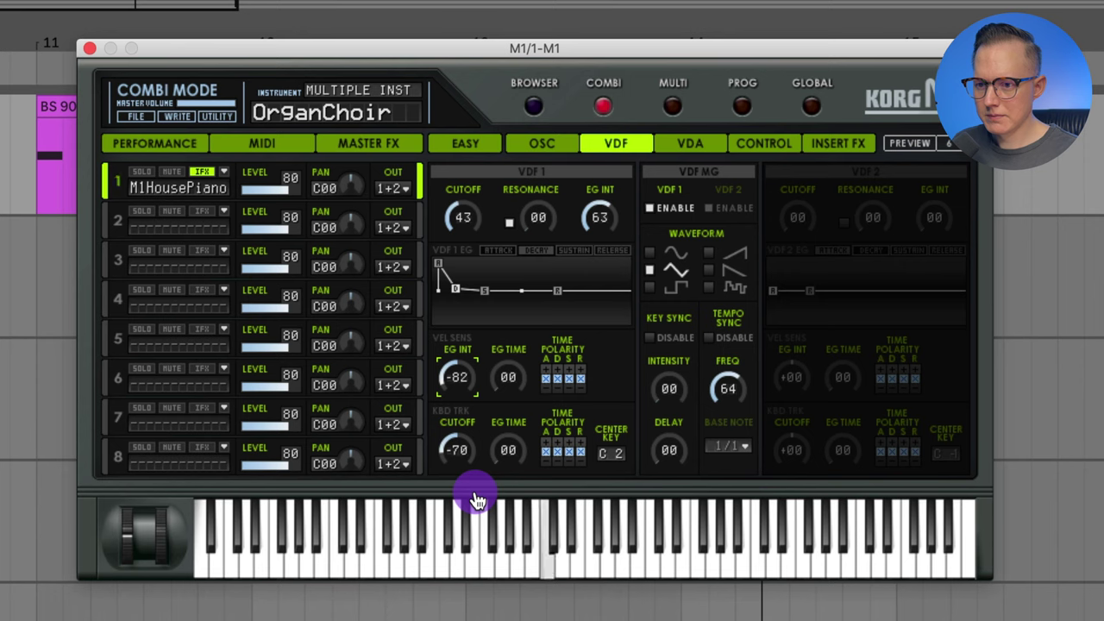
drag(477, 500, 474, 374)
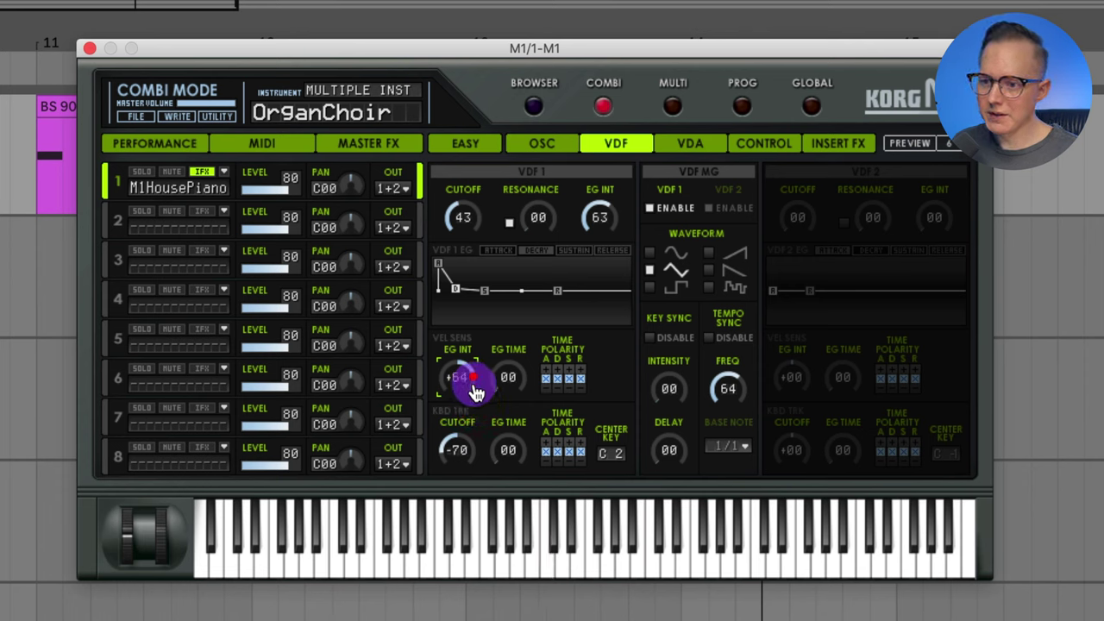
drag(476, 393, 594, 345)
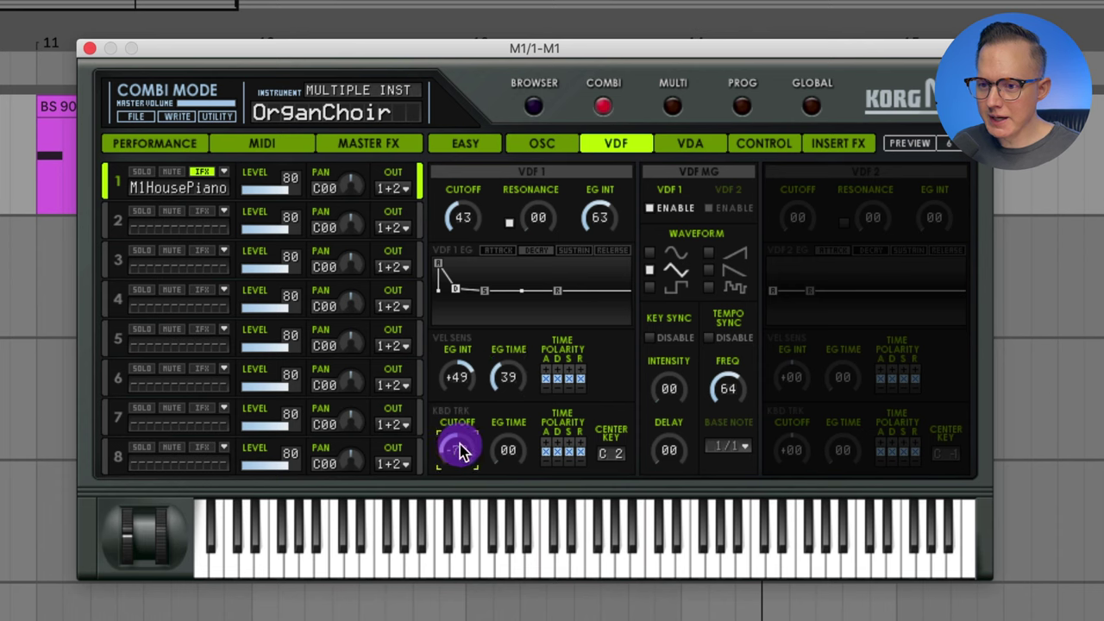
Step: Test the VDF 1 keyboard tracking cutoff at +99, reset it to +00, and look at the Easy page for comparison
drag(460, 451, 473, 481)
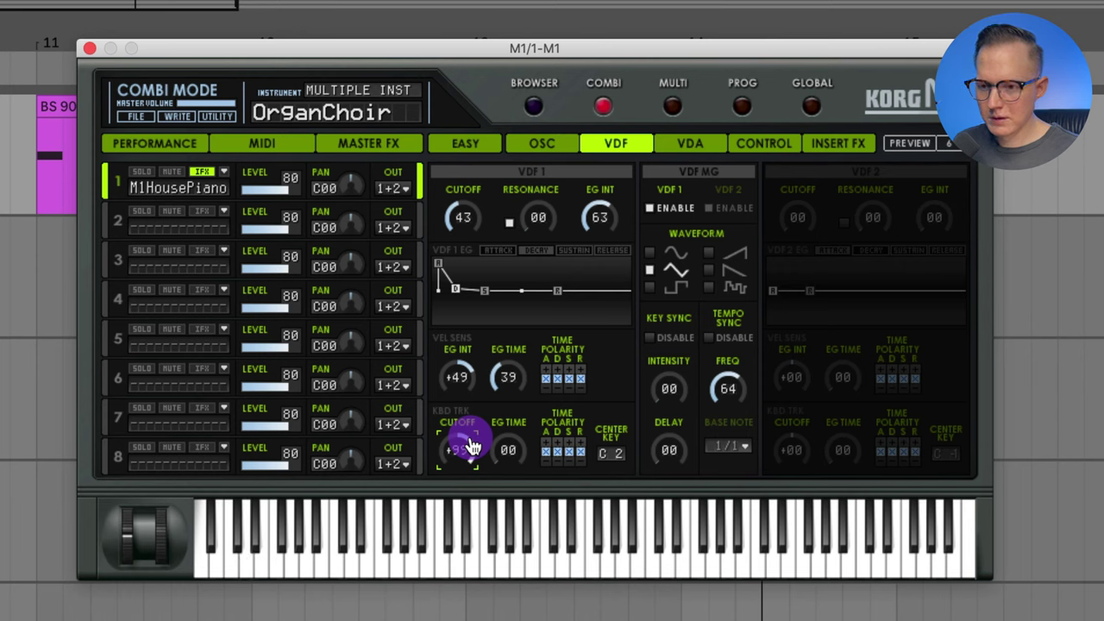
mouse_move(471, 445)
mouse_down()
mouse_move(457, 442)
mouse_move(463, 455)
mouse_up()
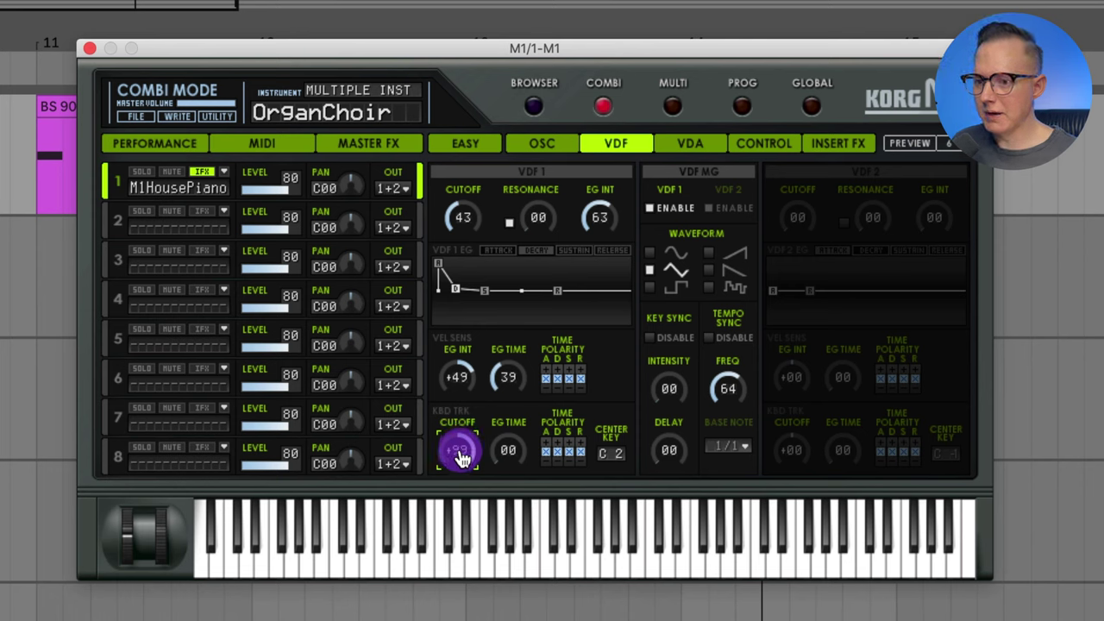
mouse_move(464, 457)
mouse_down()
mouse_move(457, 449)
mouse_move(451, 472)
mouse_up()
mouse_move(504, 462)
mouse_down()
mouse_move(511, 438)
mouse_move(506, 449)
mouse_up()
mouse_move(455, 288)
mouse_down()
mouse_move(452, 271)
mouse_move(469, 254)
mouse_move(479, 304)
mouse_move(456, 284)
mouse_up()
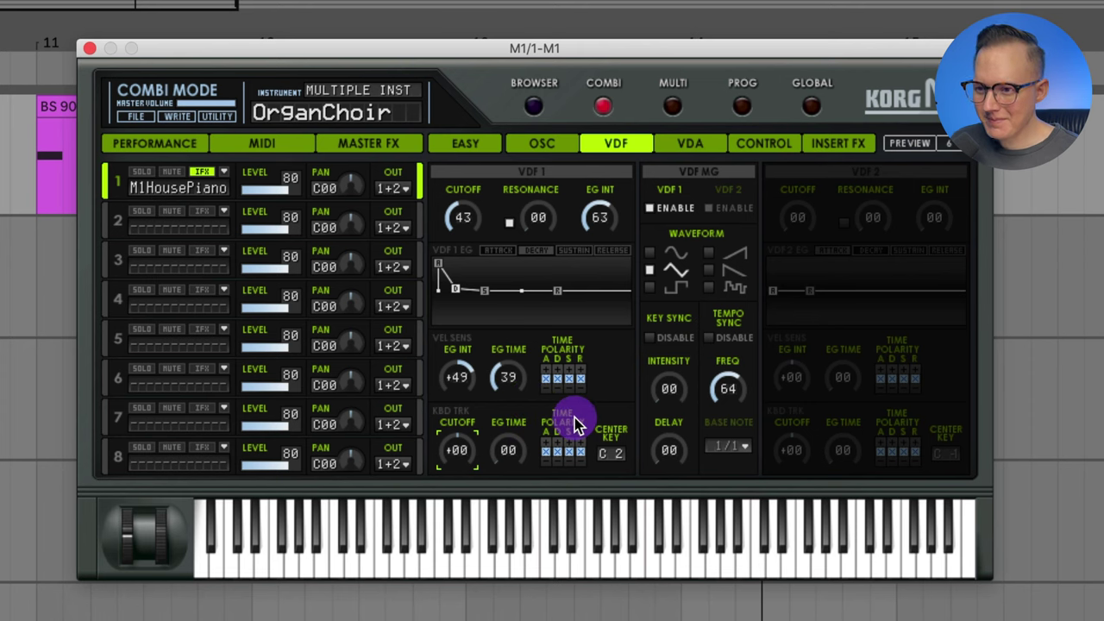
click(466, 143)
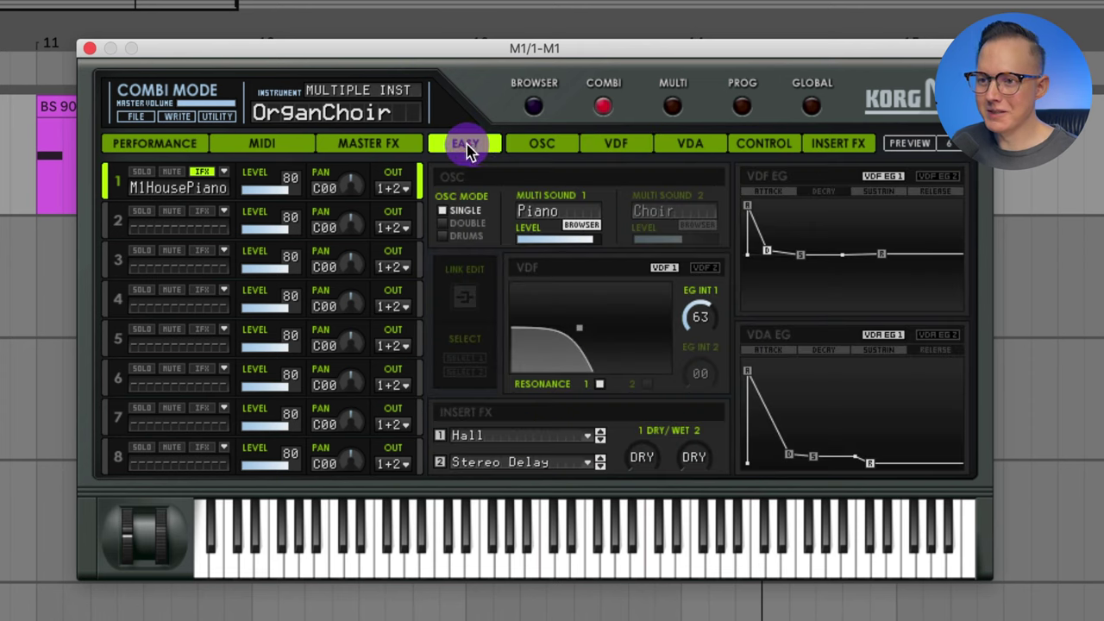
Step: On the VDF page, set the VDF MG to a sine waveform with key sync enabled and intensity 52
click(618, 145)
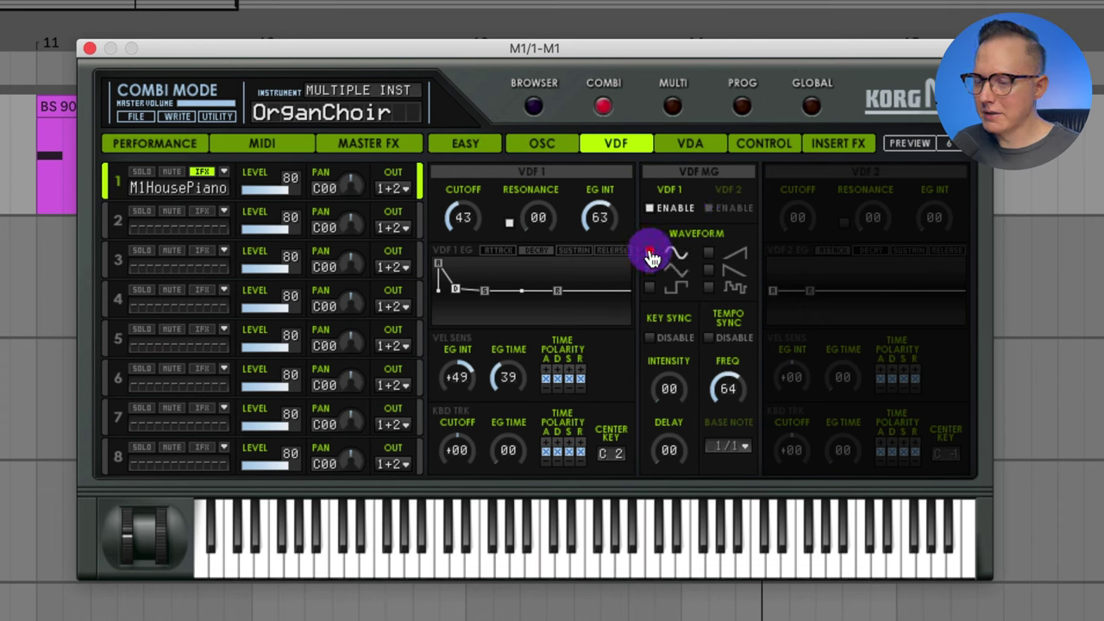
click(670, 337)
drag(671, 379, 683, 325)
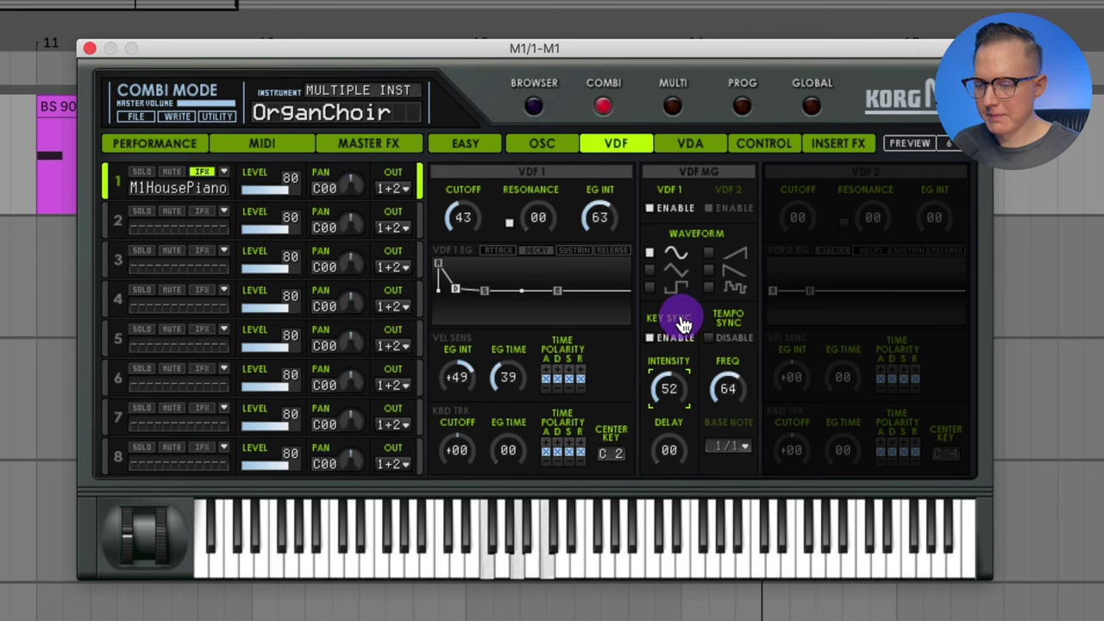
click(683, 324)
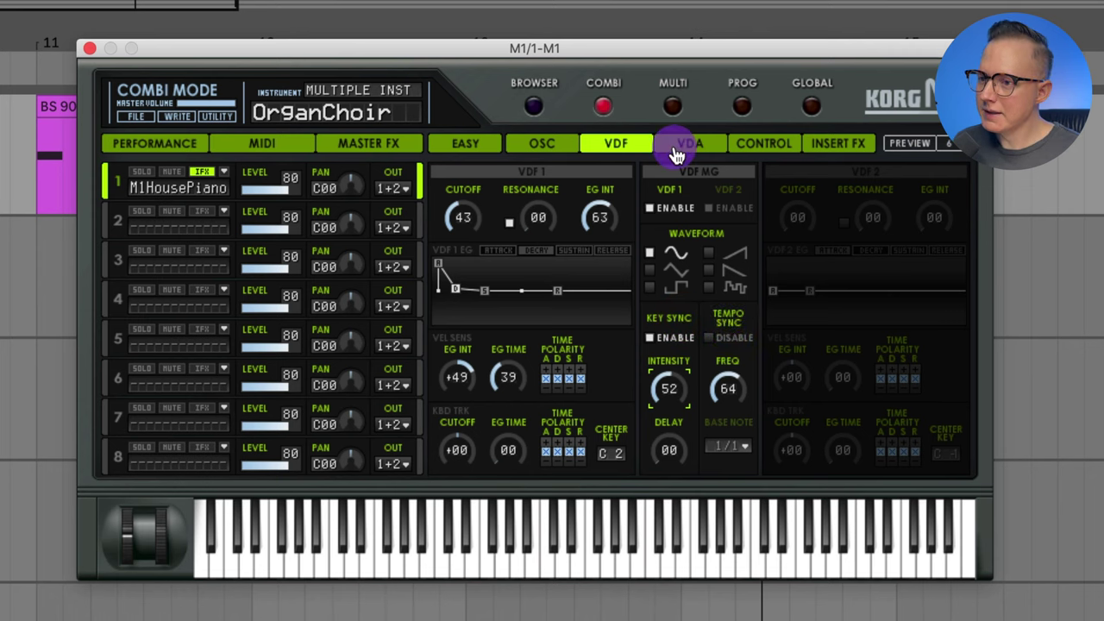
Step: Look over the VDA page, then examine the aftertouch and controller settings on the Control page
click(689, 148)
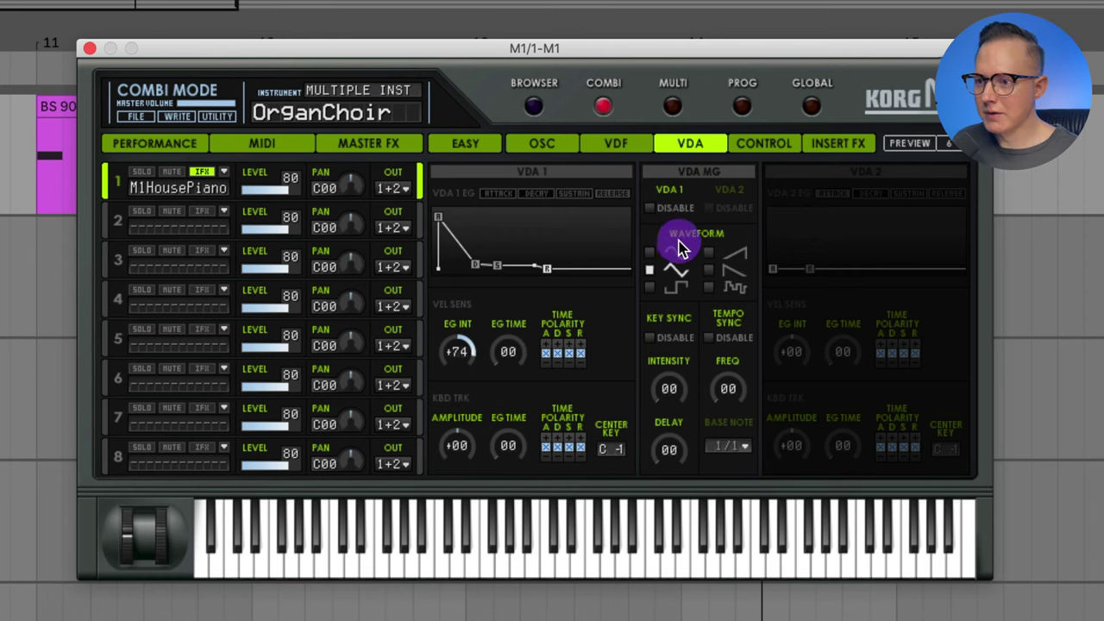
click(617, 145)
click(763, 144)
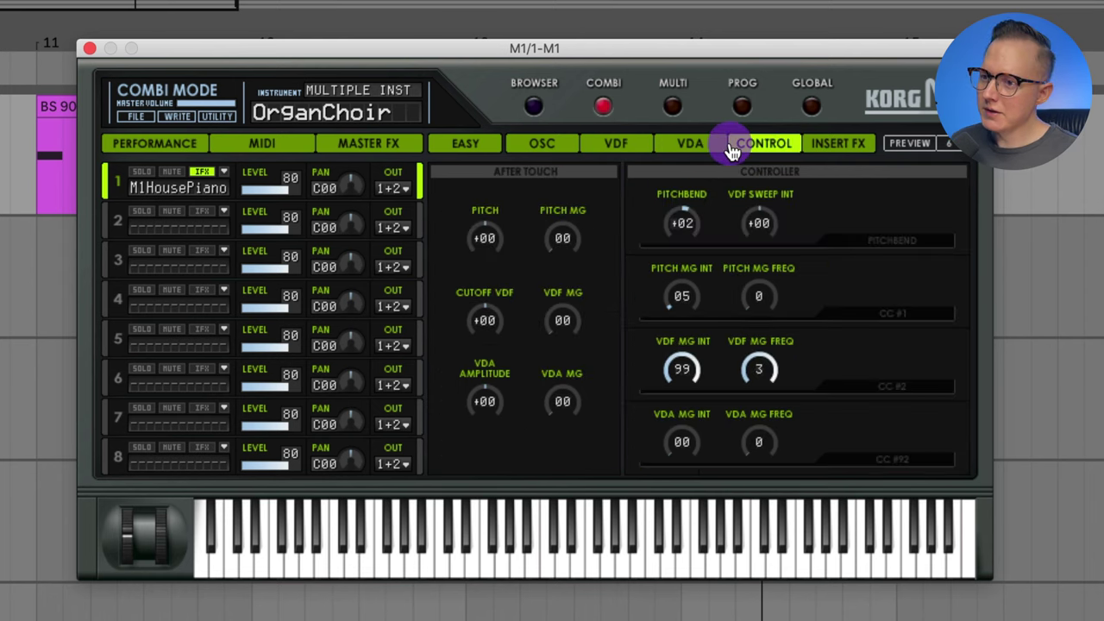
click(486, 243)
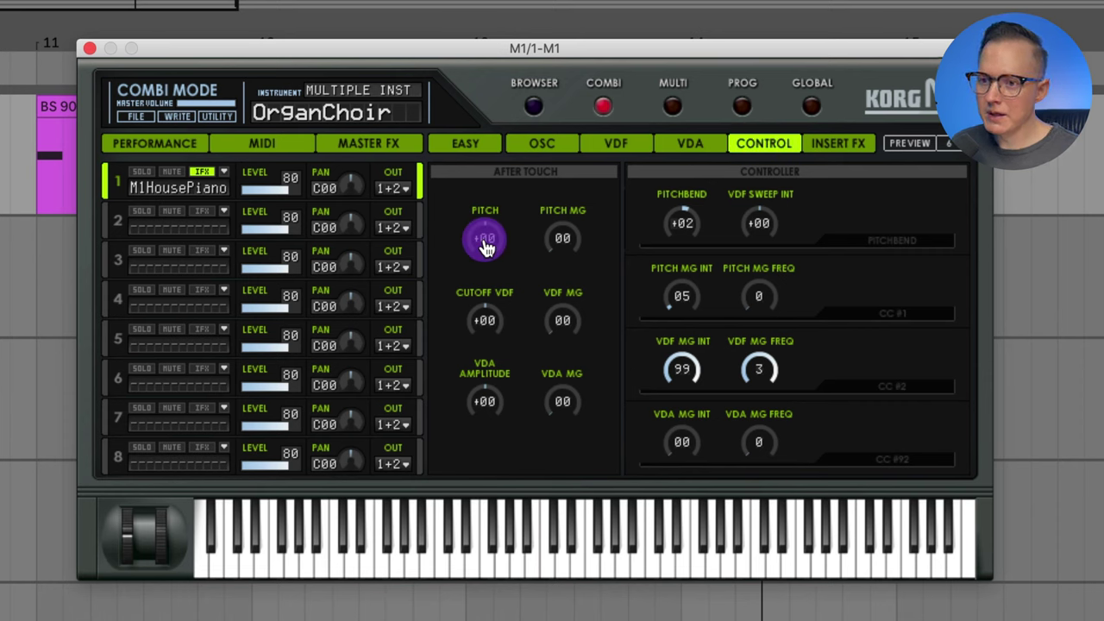
click(532, 174)
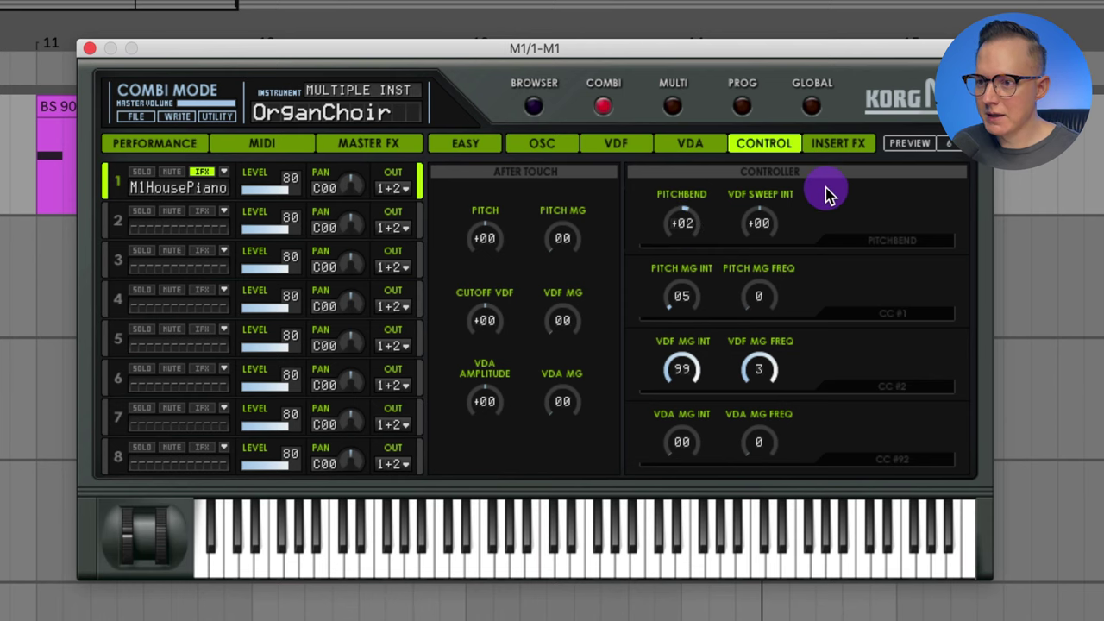
Step: In Global mode, set the global pitchbend range to +12 and enable it
click(812, 108)
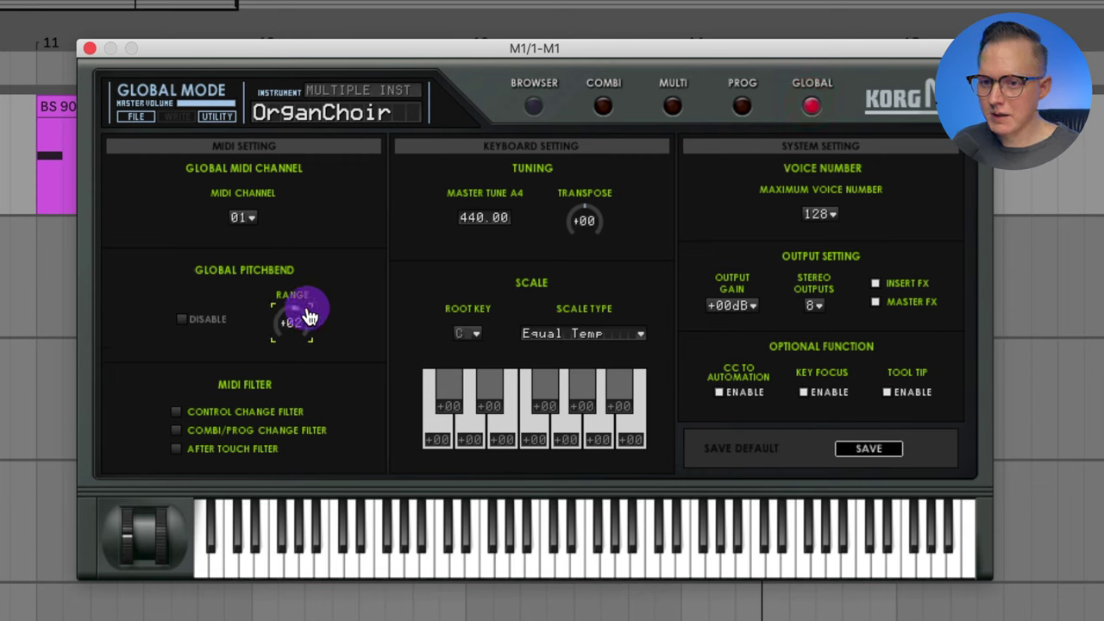
drag(309, 318, 325, 269)
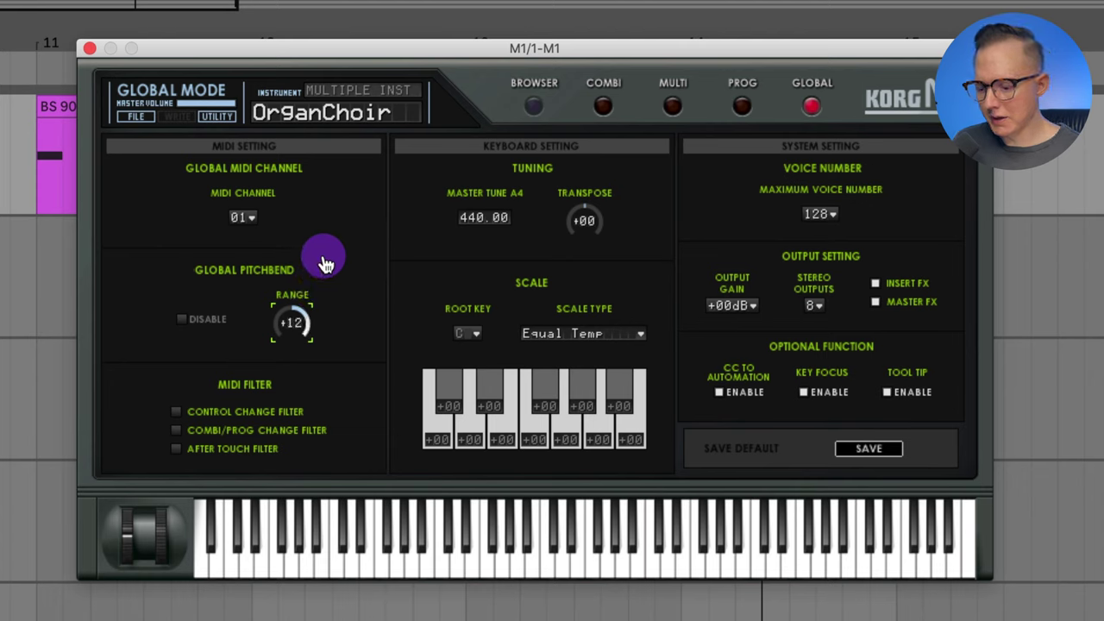
click(205, 317)
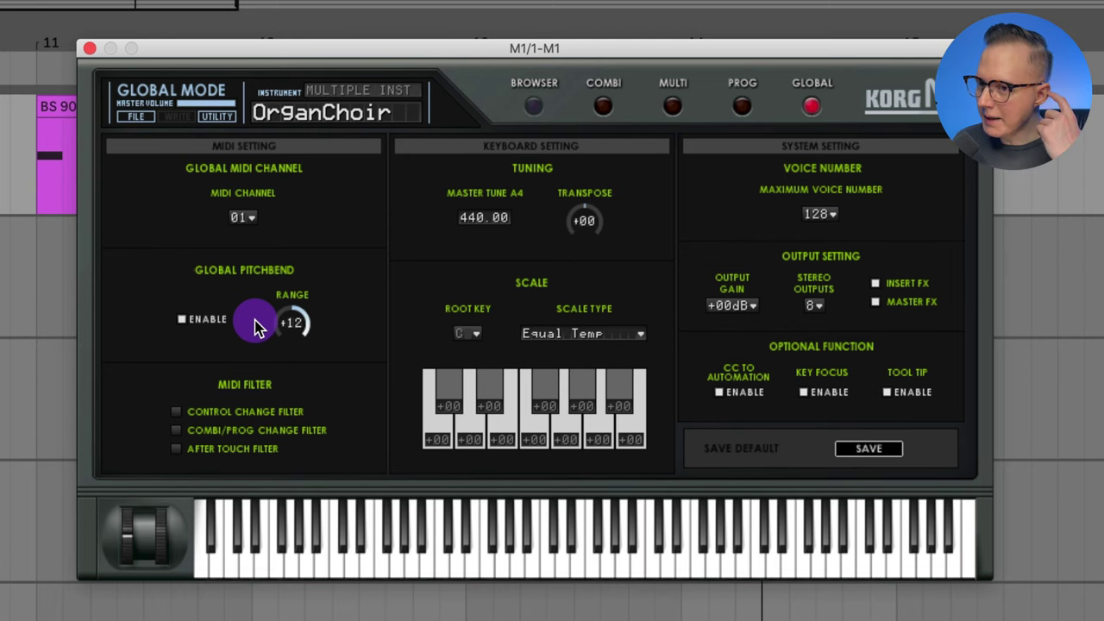
Step: In Combi mode, load the ToyPiano program into slot 2 beneath M1HousePiano
click(604, 106)
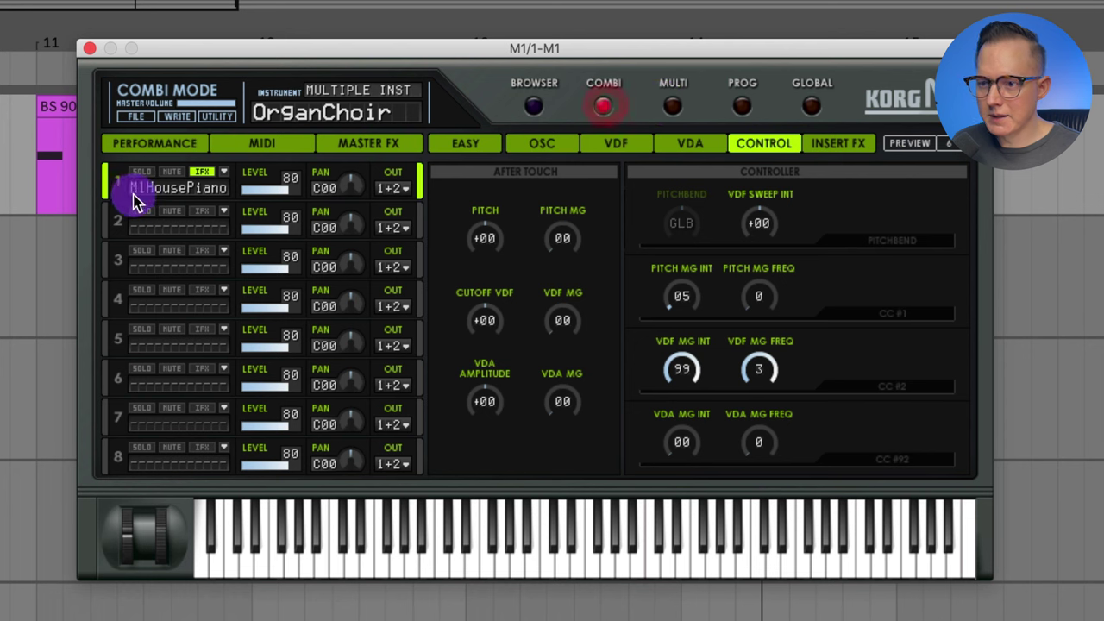
click(223, 211)
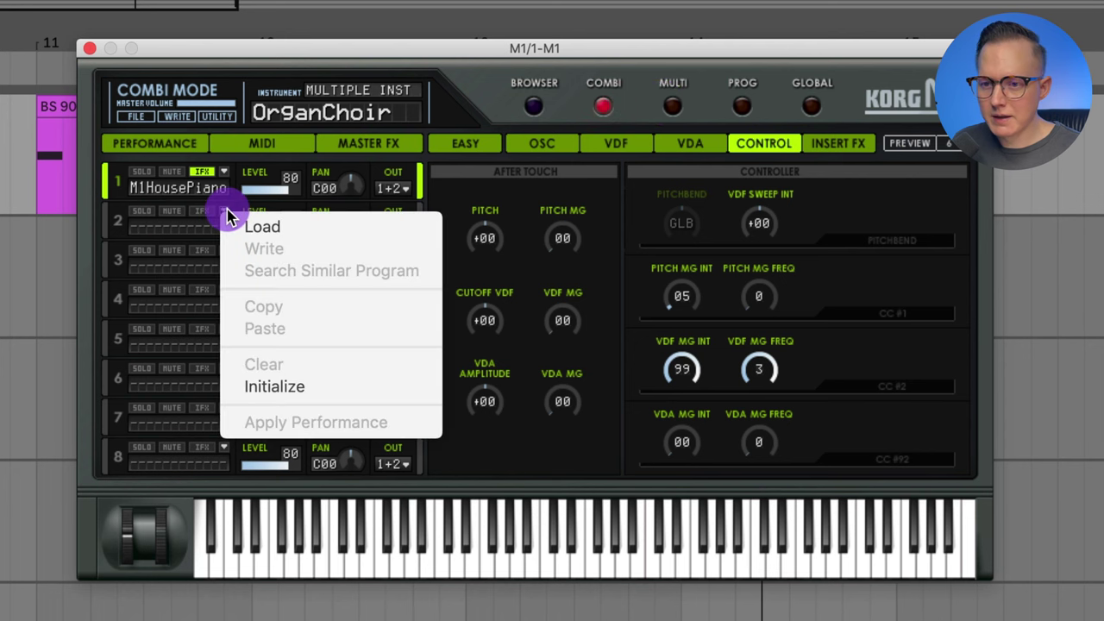
click(262, 227)
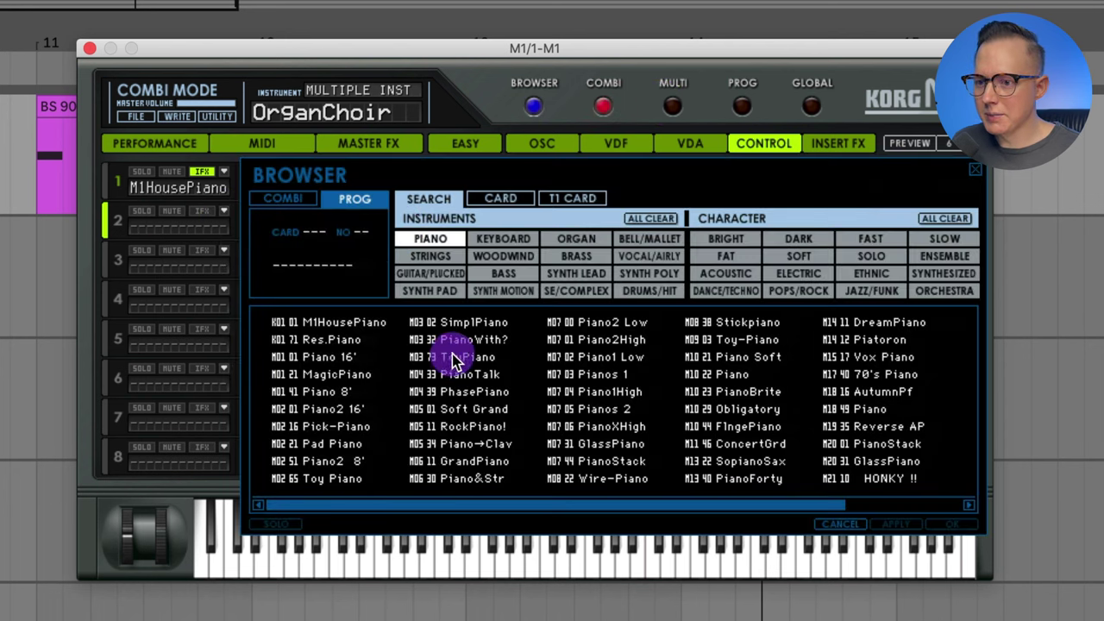
double_click(490, 355)
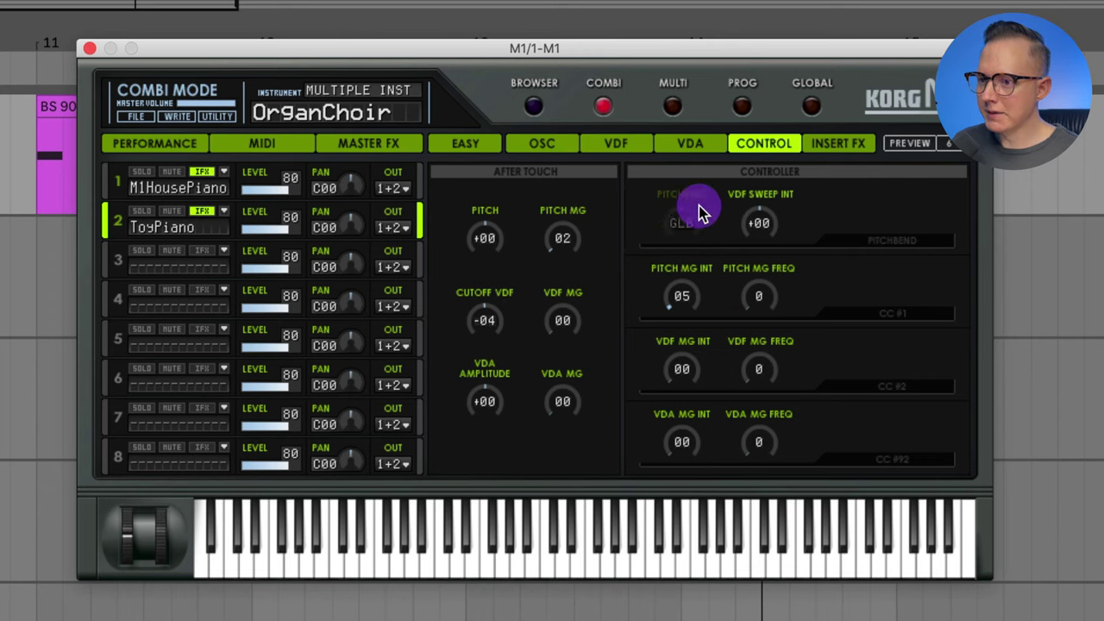
Step: Disable the global pitchbend in Global mode and return to the combi's Control settings
click(811, 104)
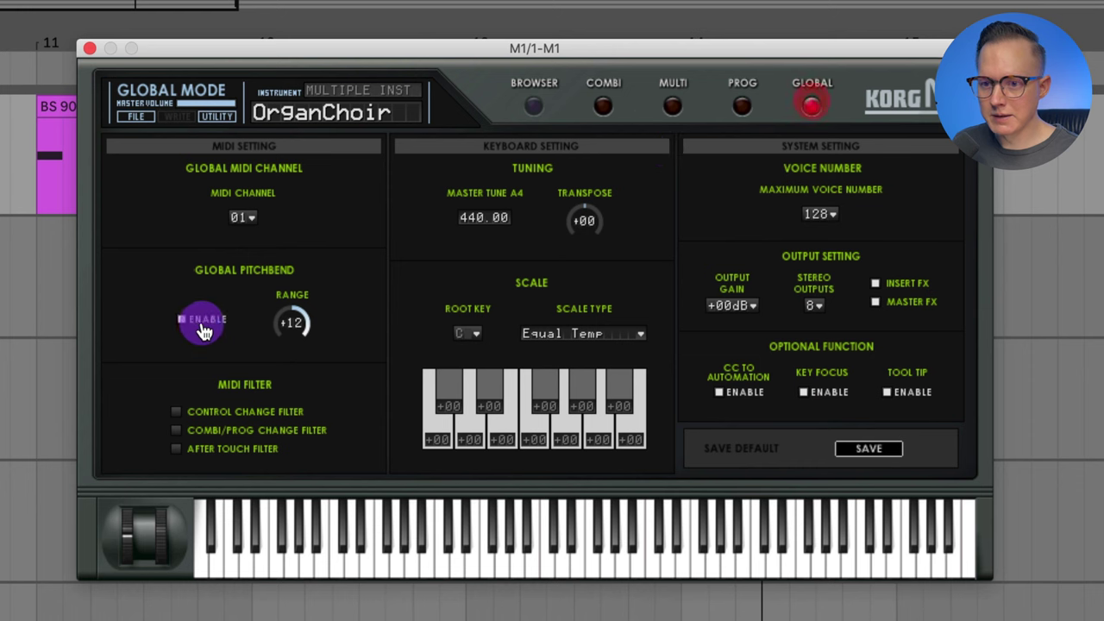
click(742, 108)
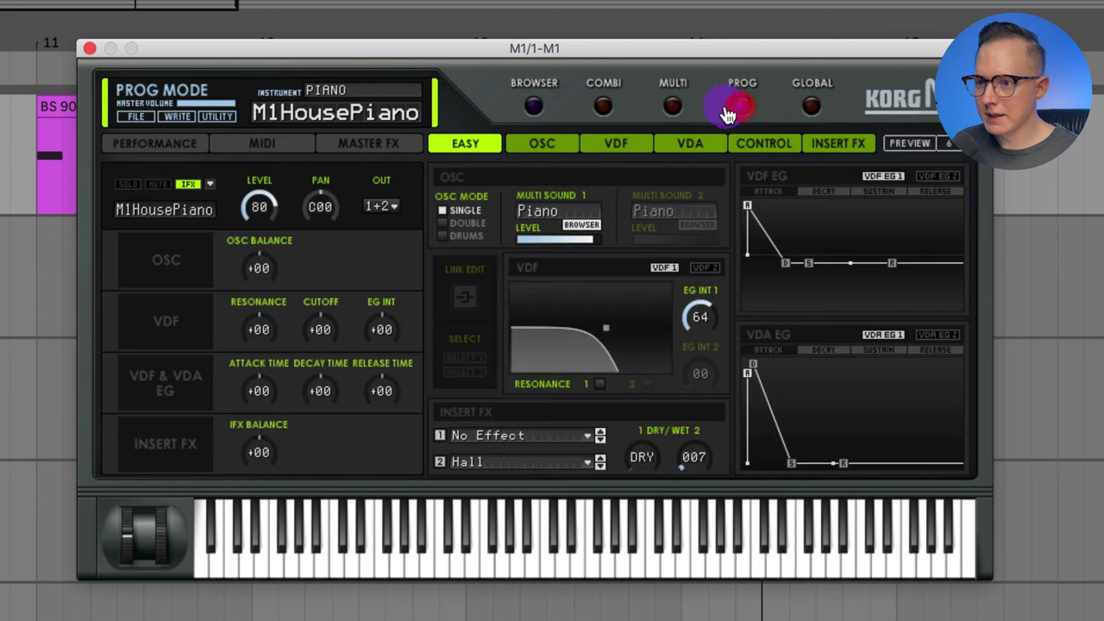
click(603, 106)
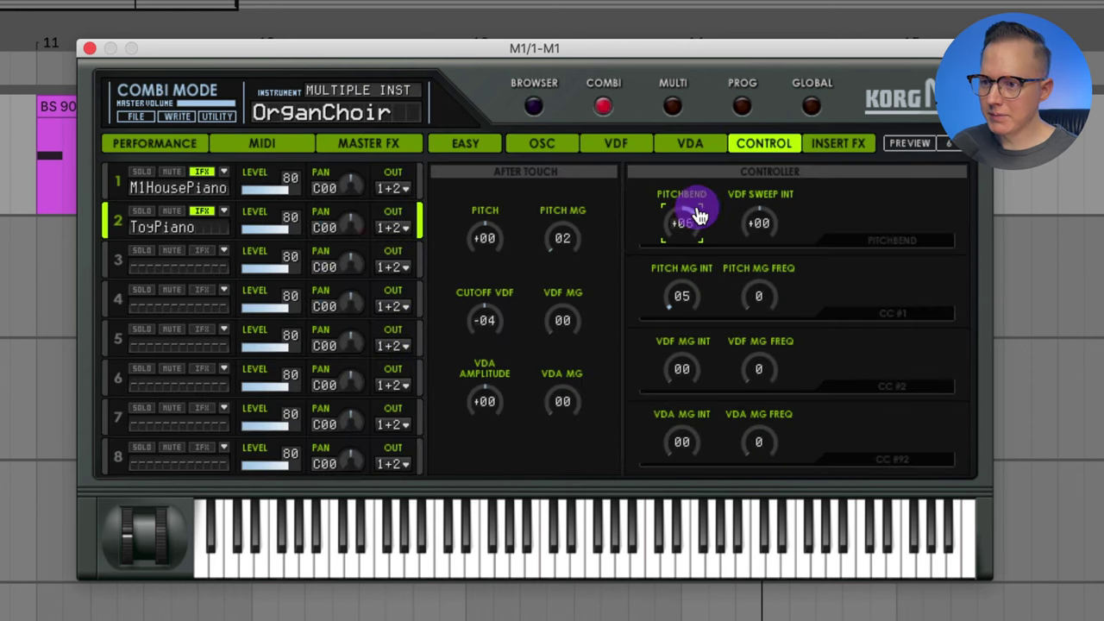
Step: Examine the individual pitchbend range of M1HousePiano in slot 1, and return to Global mode
click(130, 179)
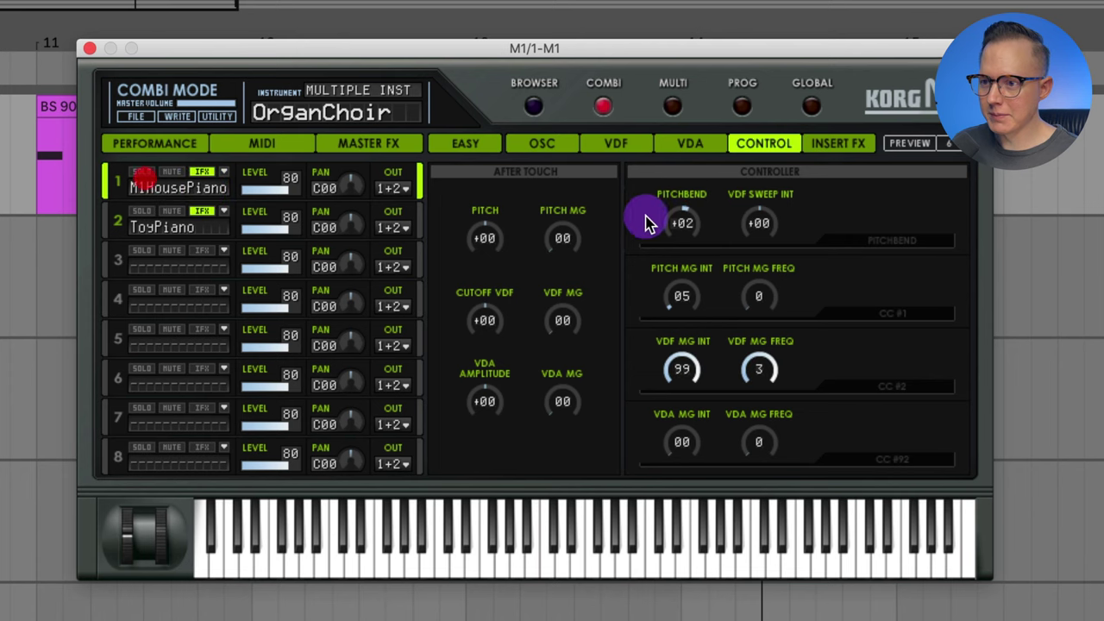
click(682, 223)
drag(683, 225, 694, 227)
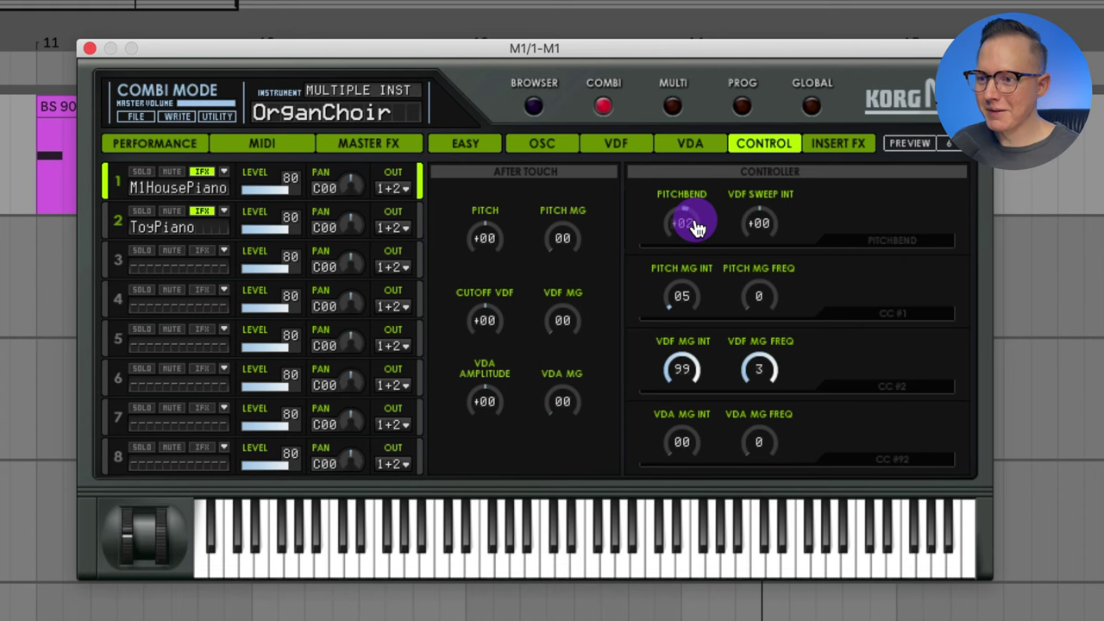
click(811, 104)
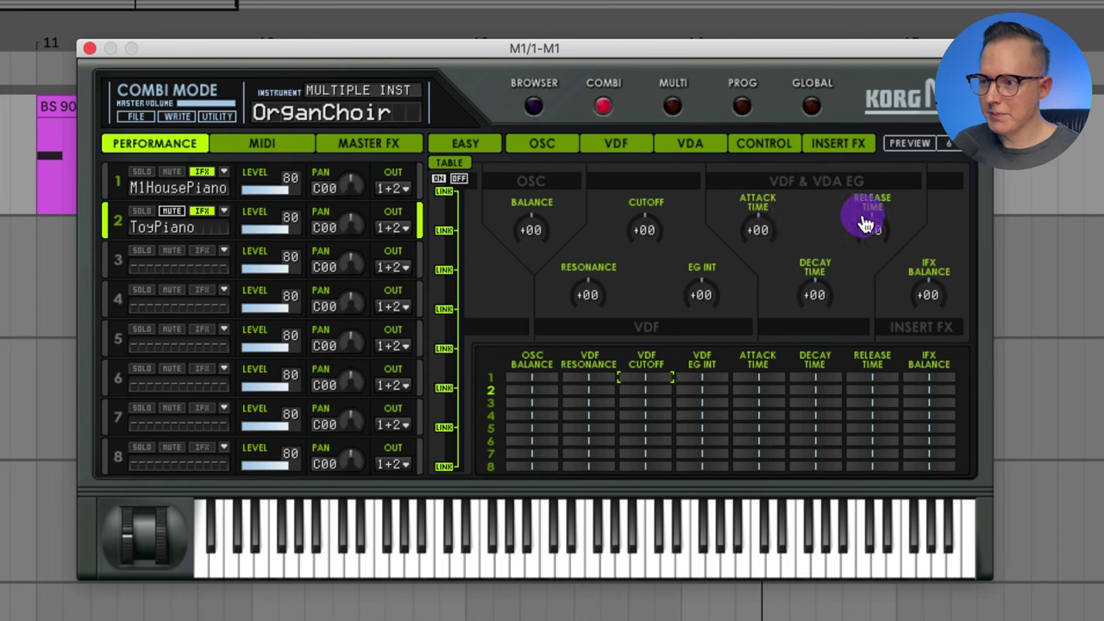
Step: On the combi's Performance page, raise the linked VDF cutoff slightly, and try the cutoff again with Clarinet selected in slot 2
drag(656, 237, 656, 210)
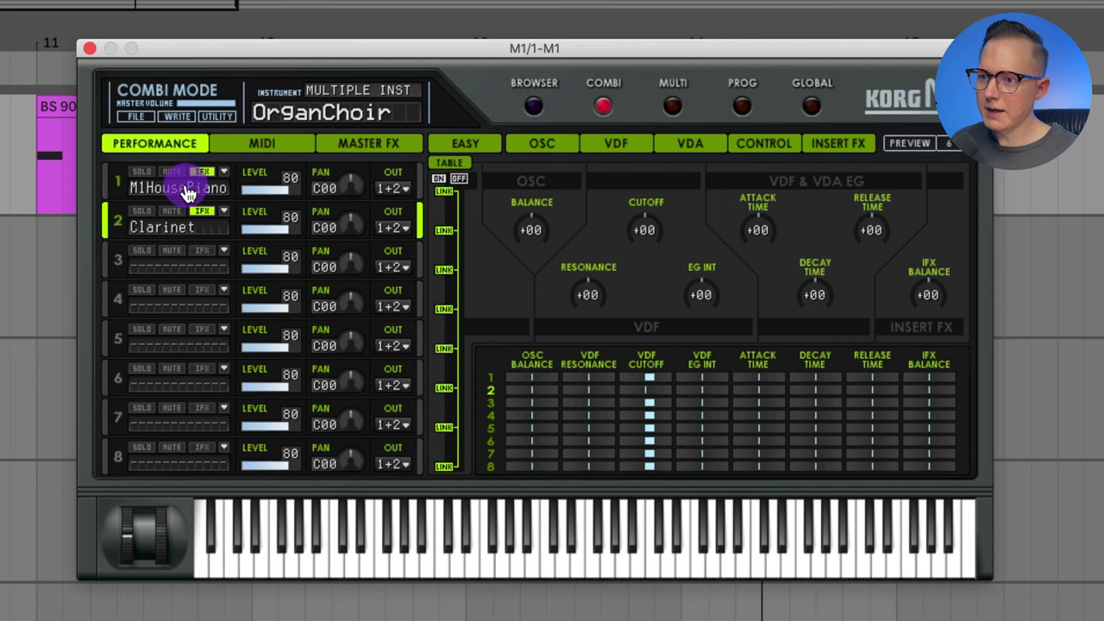
click(264, 178)
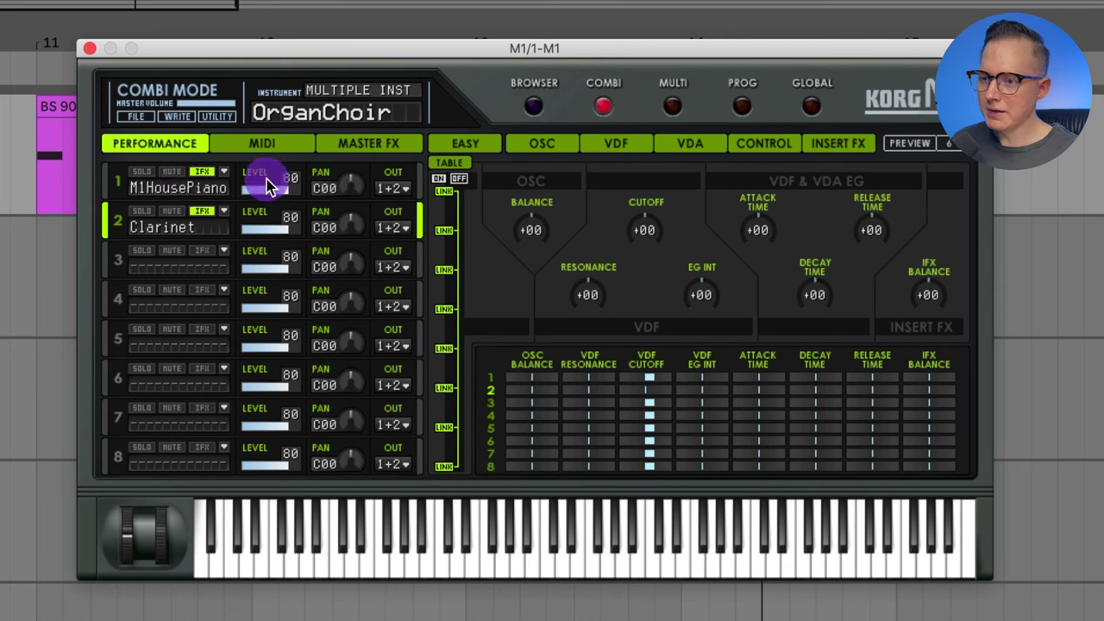
click(202, 212)
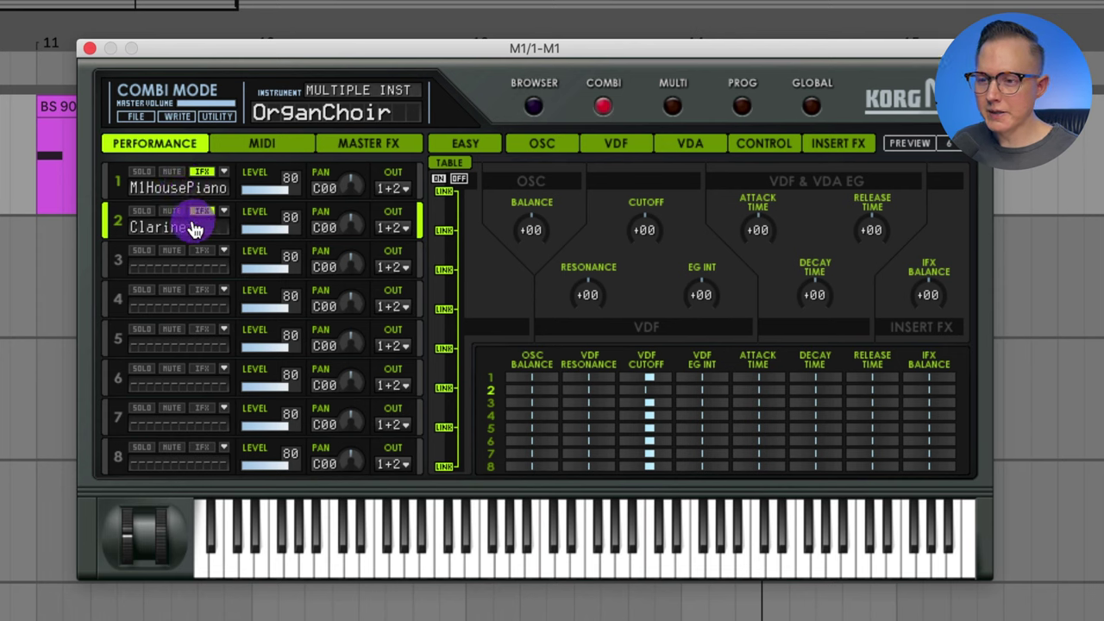
click(200, 223)
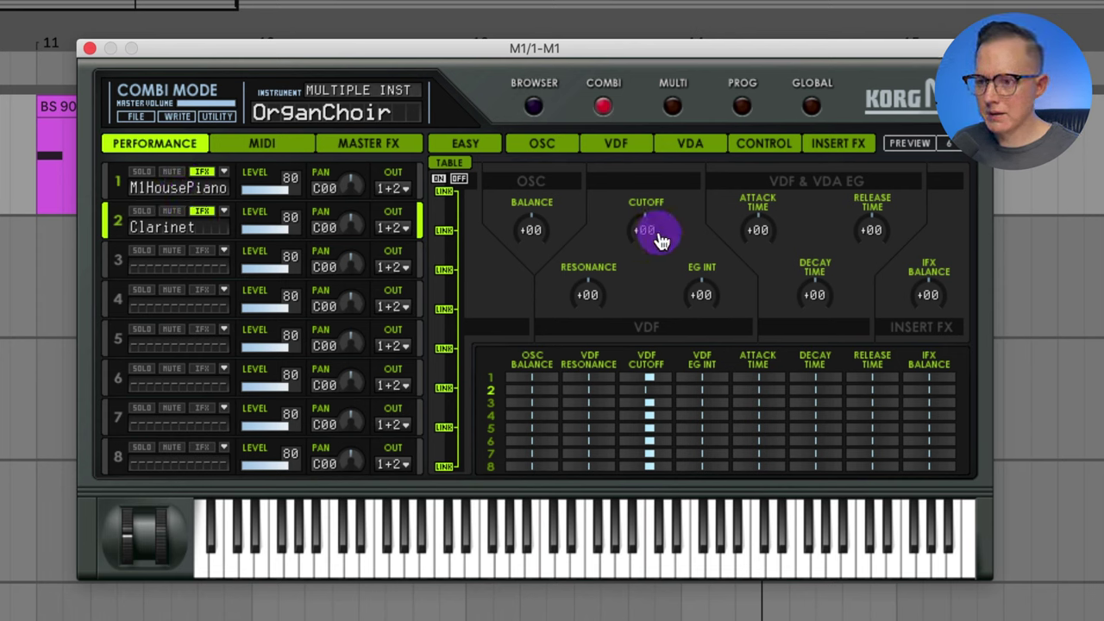
drag(655, 254, 656, 229)
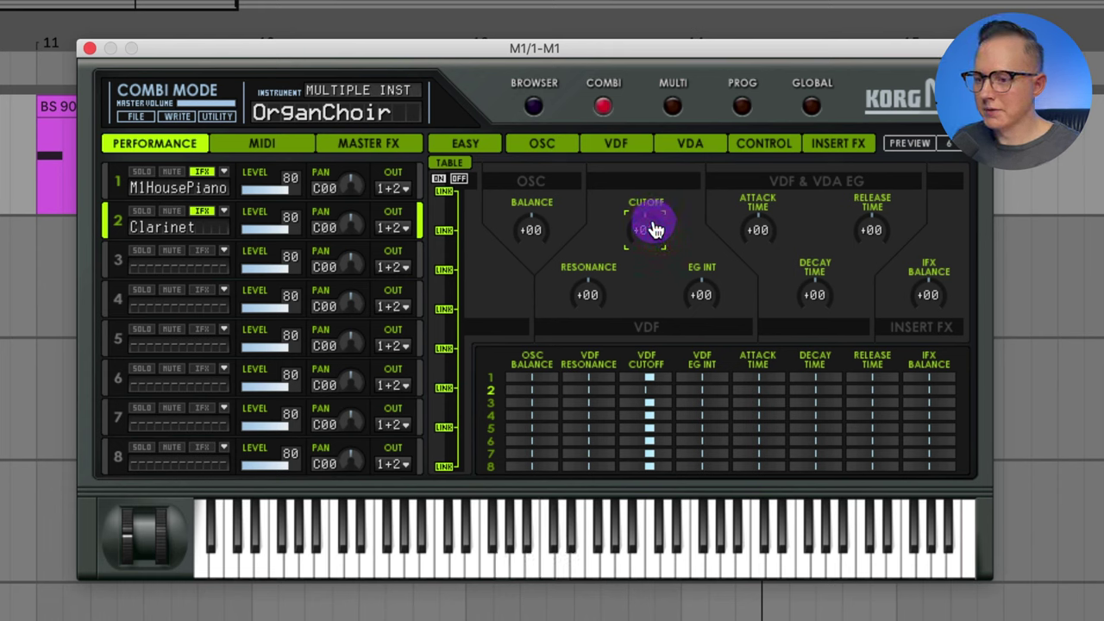